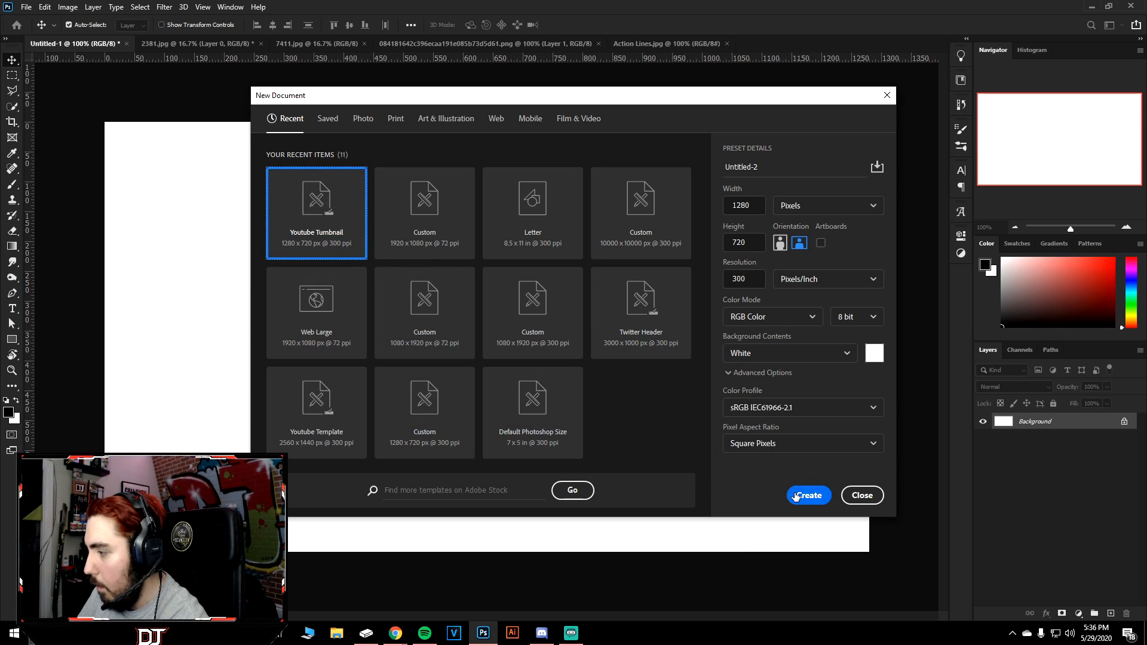
Name the new 1280 x 720 px, 300 ppi document "Yt vidoe" and create it.
drag(769, 167, 656, 182)
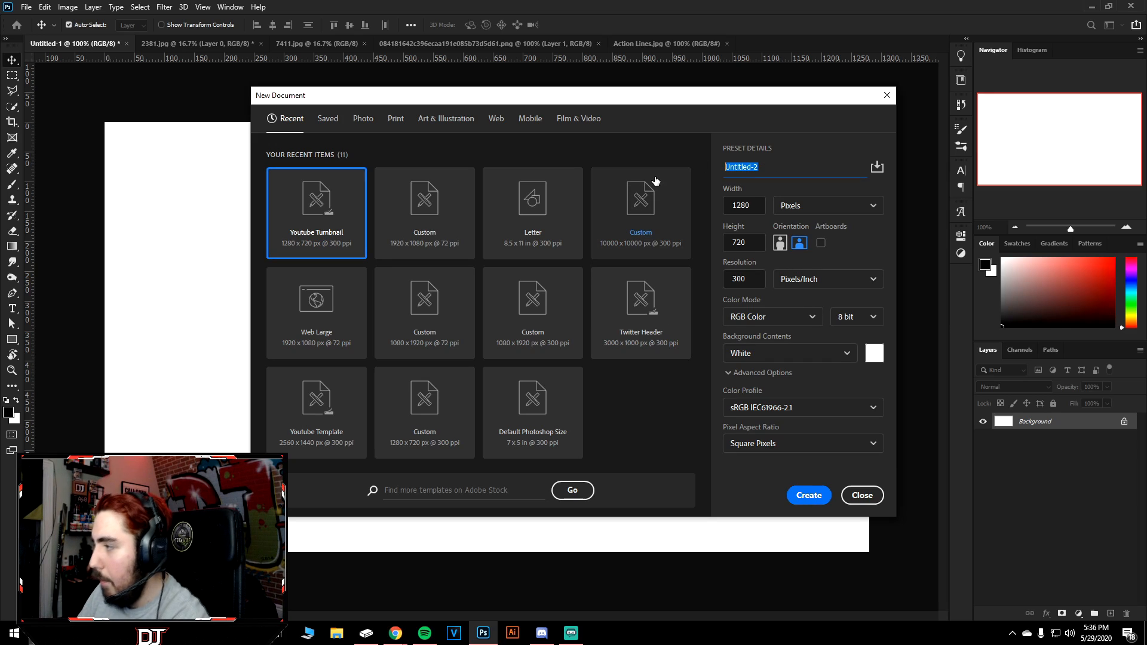
key(BackSpace)
text(Yt)
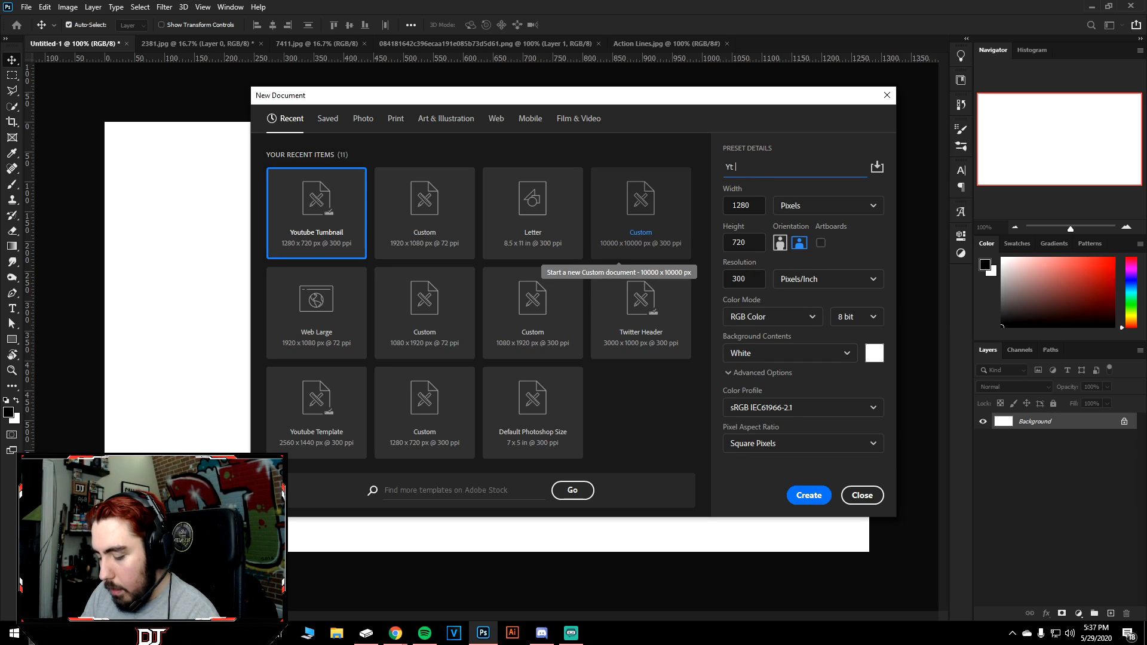
text( vidoe)
key(Return)
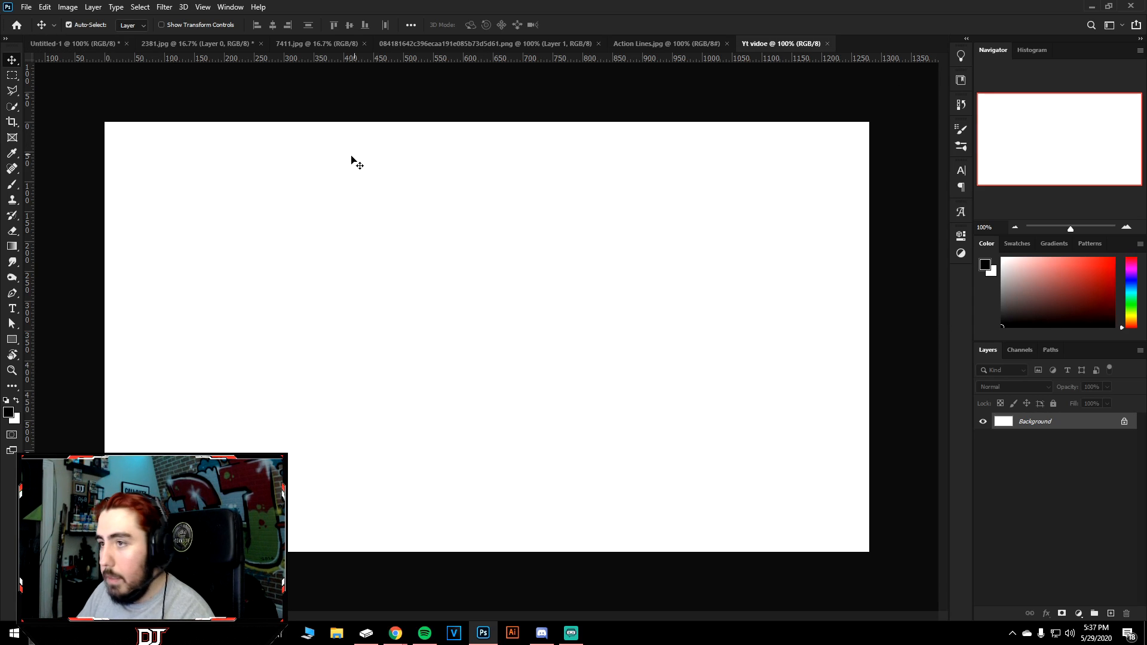
Move the Yt vidoe document to the front of the open documents and close Untitled-1 without saving.
drag(786, 49, 135, 38)
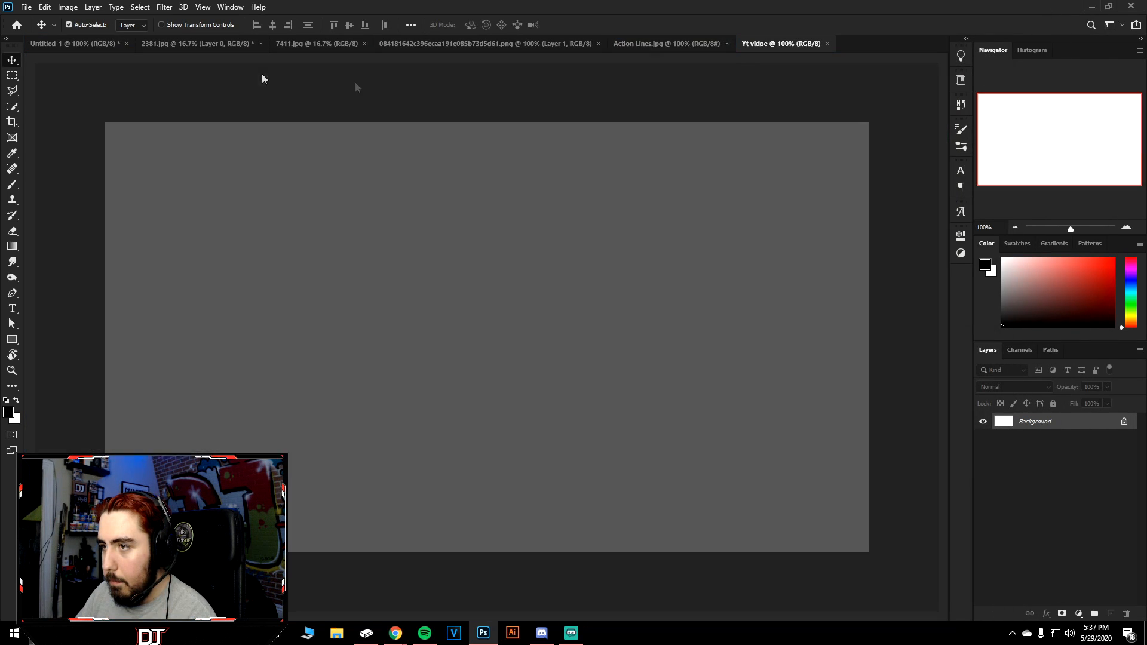
drag(751, 44, 41, 45)
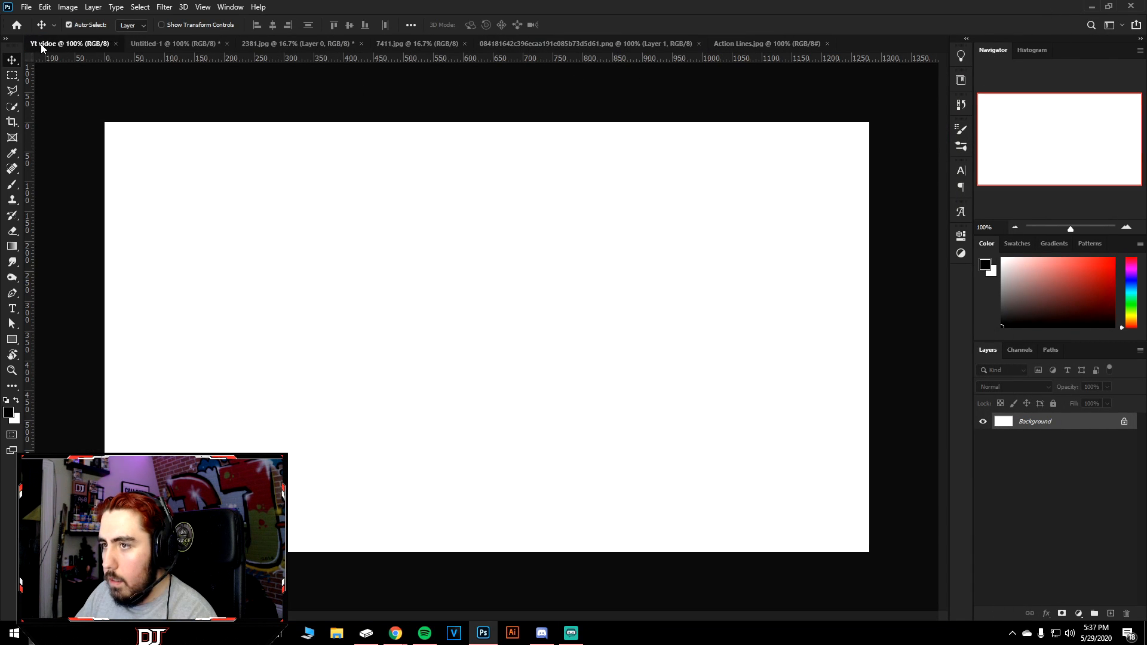
click(227, 43)
click(568, 236)
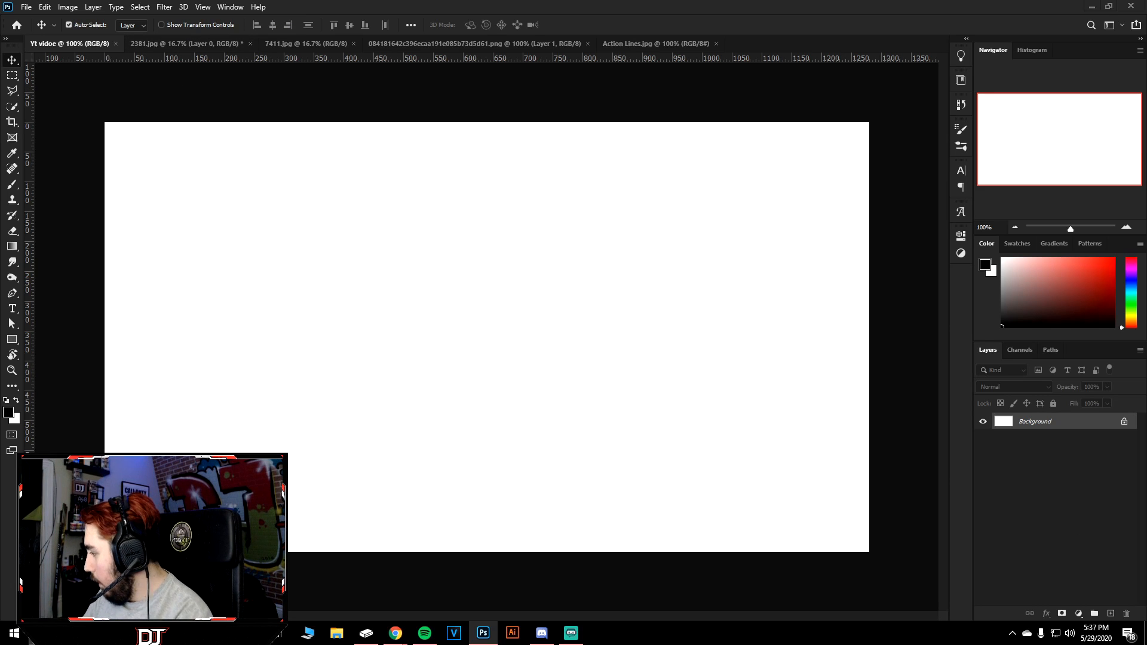
Switch to the browser, close the white cloud photo preview and look through Freepik's blue sky search results.
key(alt+Tab)
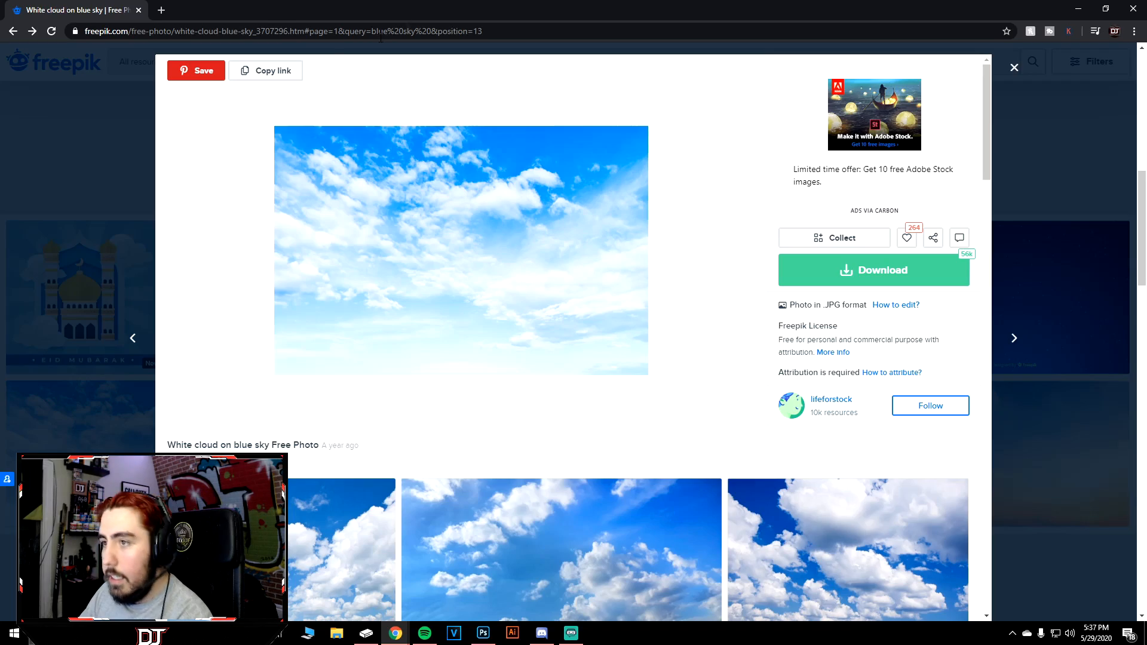
click(57, 90)
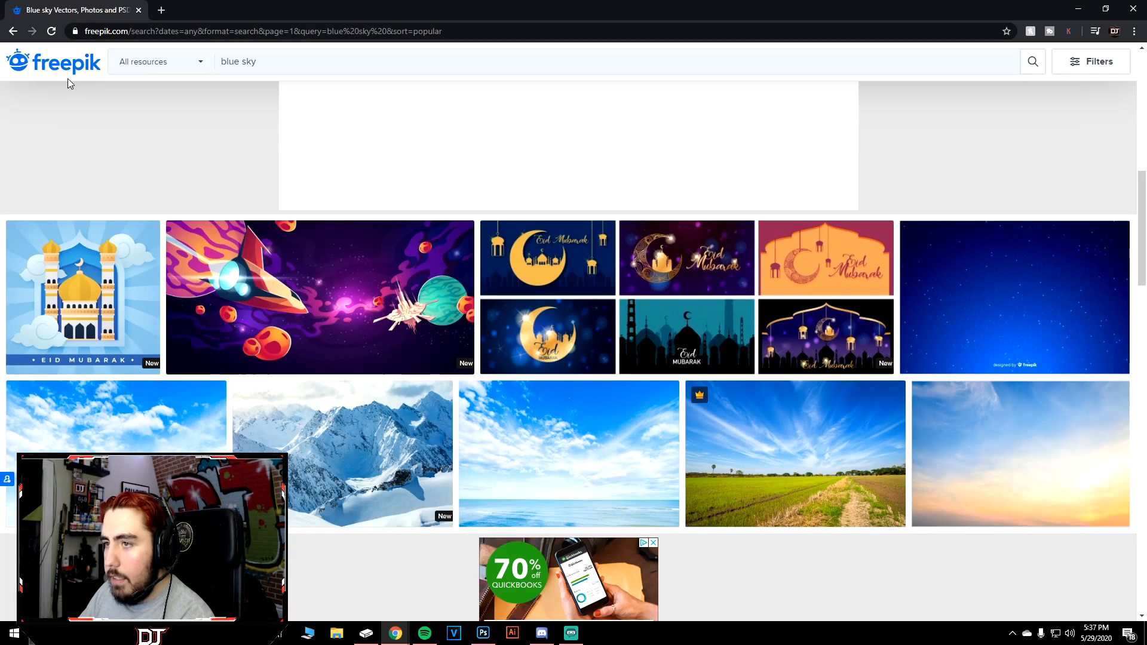
scroll(462, 398, down, 4)
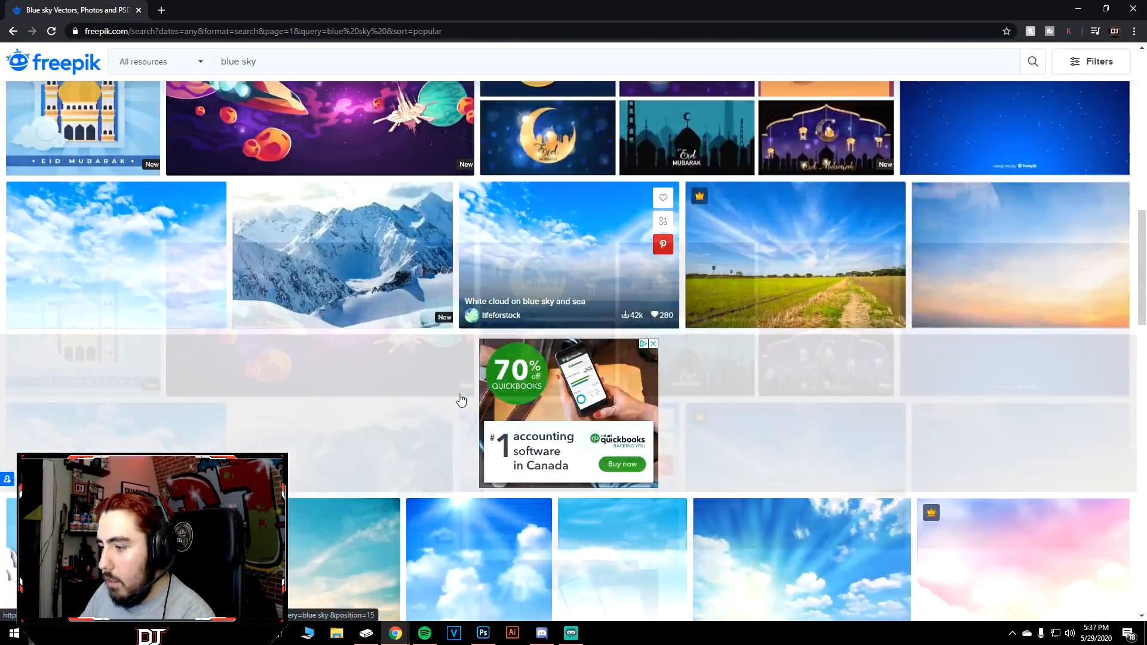
scroll(463, 386, up, 12)
scroll(462, 383, up, 2)
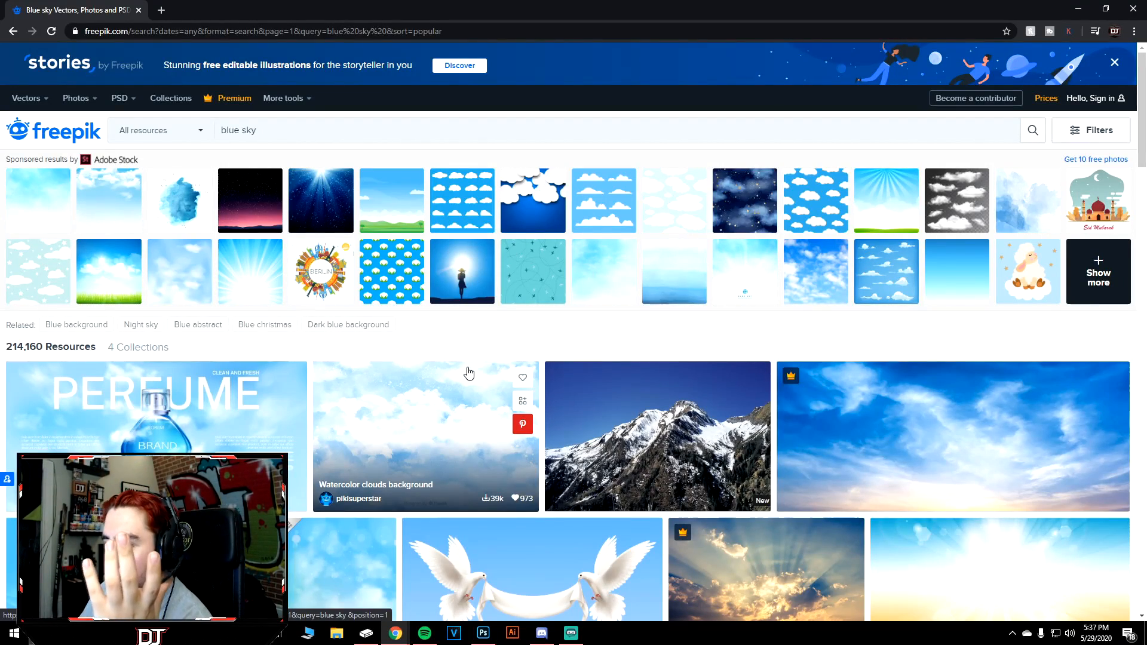
scroll(469, 373, down, 5)
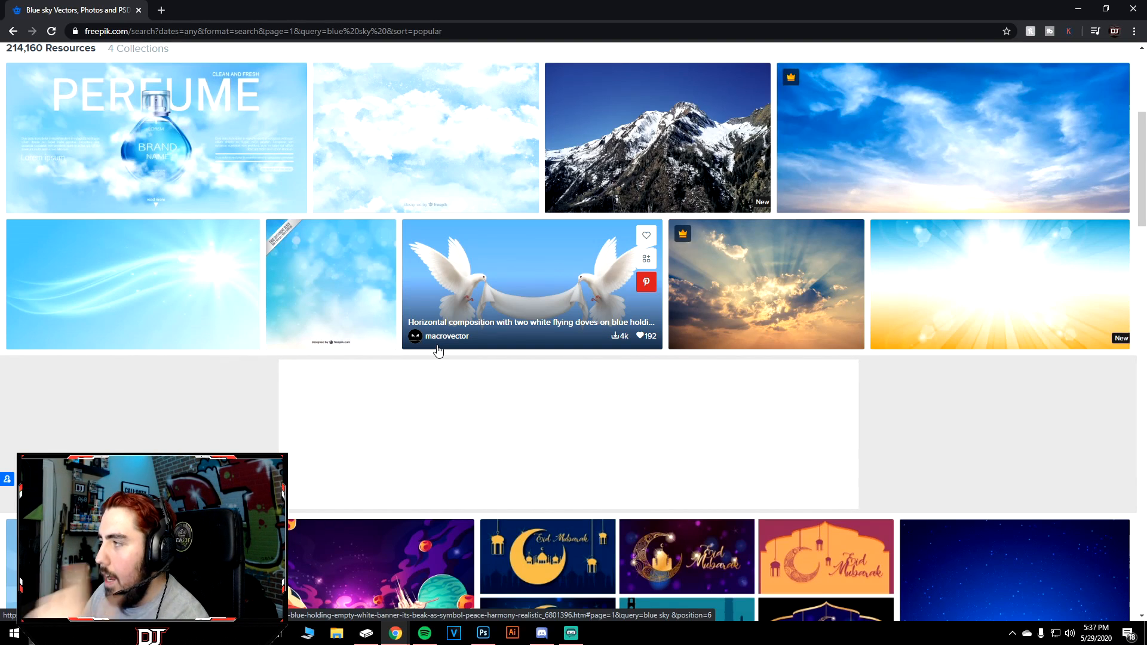
scroll(438, 350, up, 5)
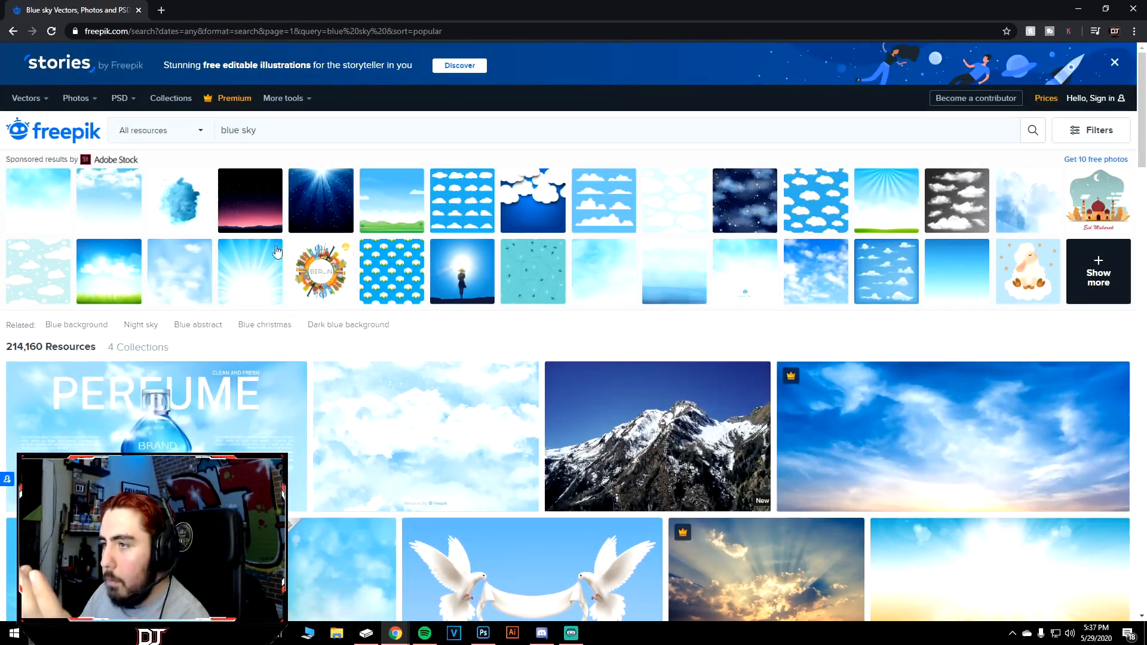
scroll(372, 233, down, 4)
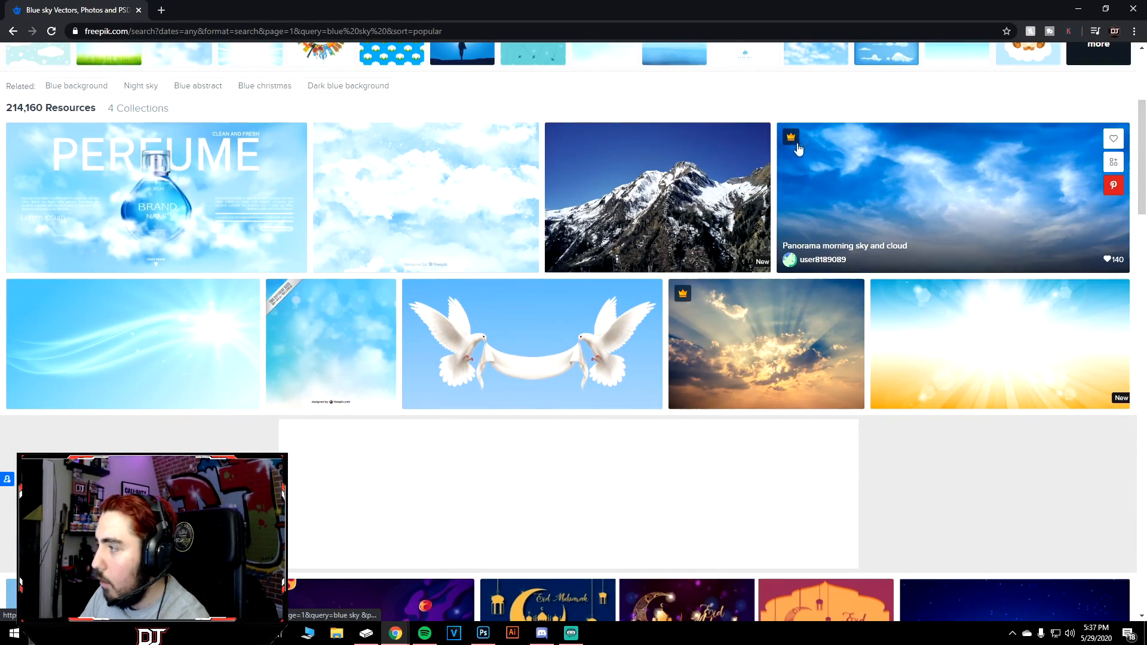
Examine the premium photo "Panorama morning sky and cloud" and its download options, and return to the search results.
click(825, 168)
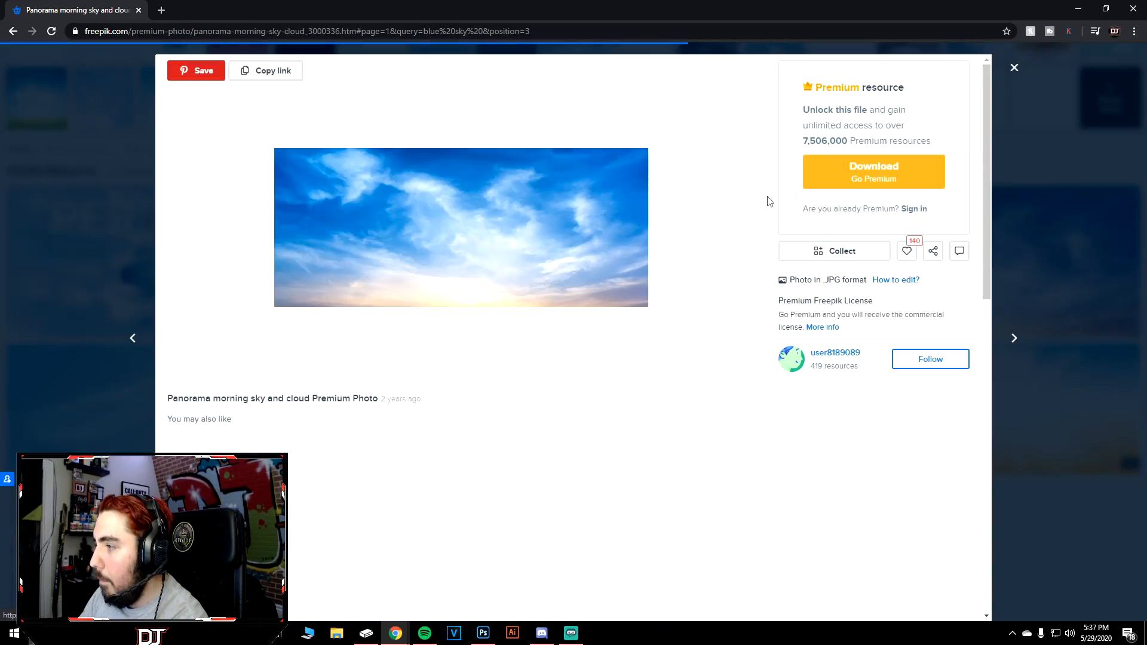
click(1014, 68)
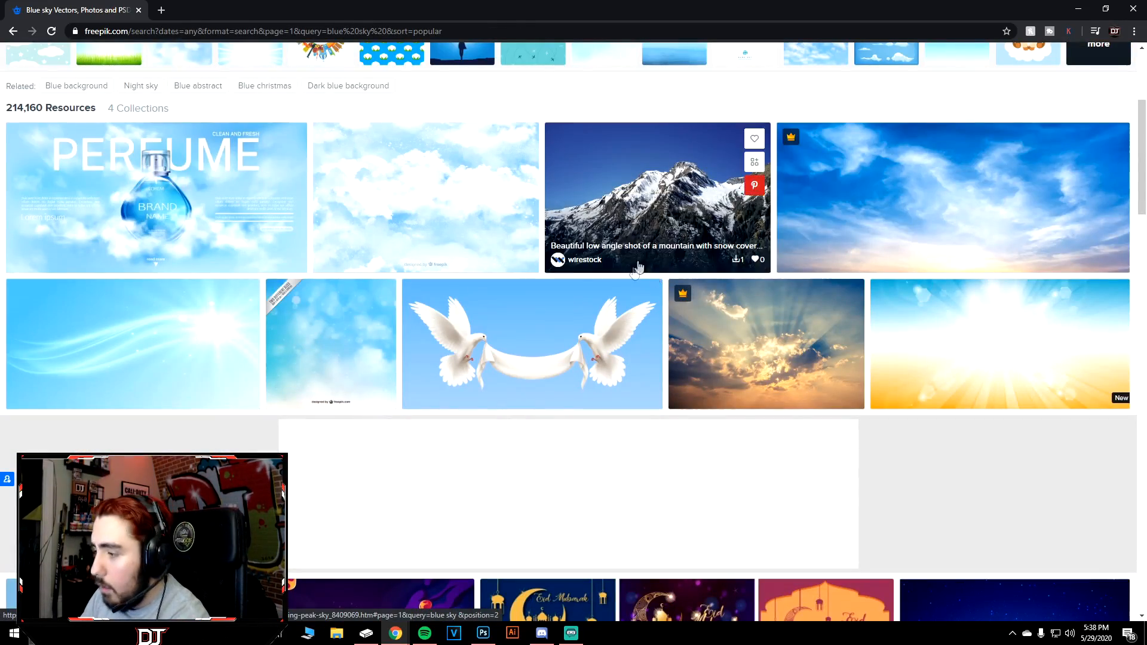
scroll(524, 418, down, 8)
scroll(456, 312, up, 15)
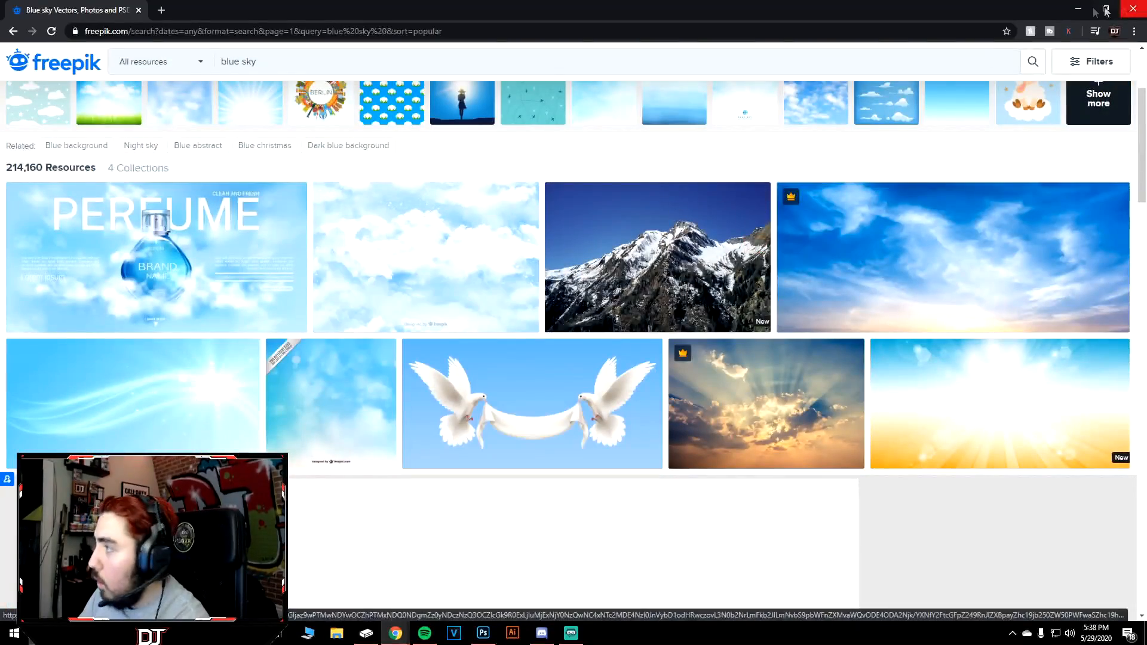
Switch back to Photoshop and copy the sky image from 2381.jpg into the Yt vidoe document.
click(1078, 9)
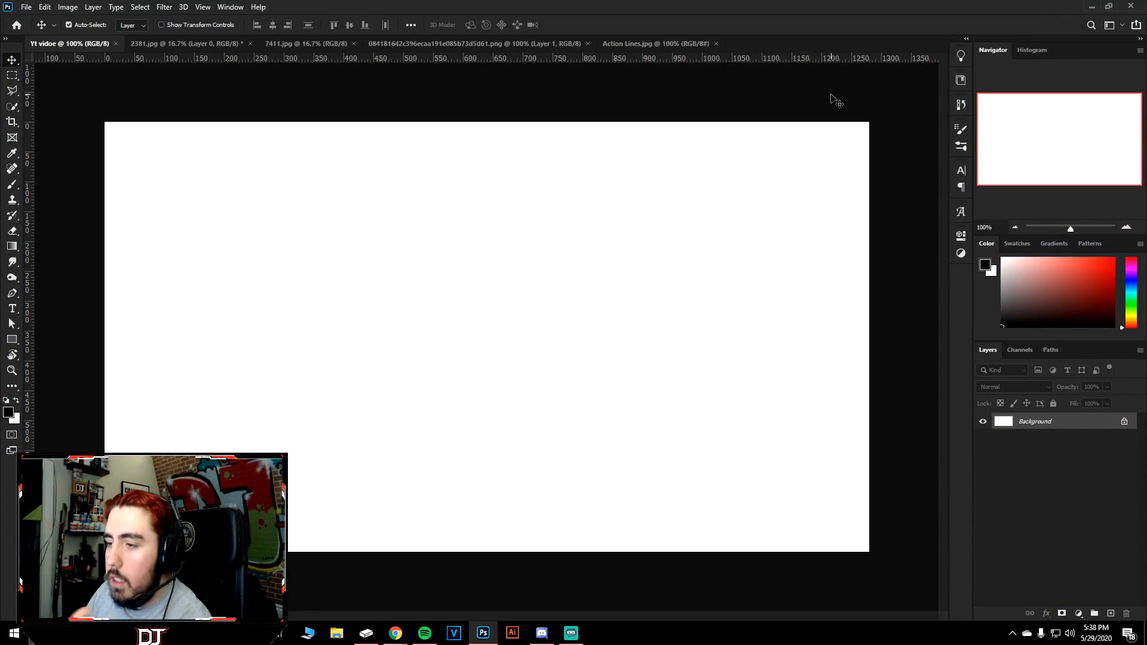
click(166, 42)
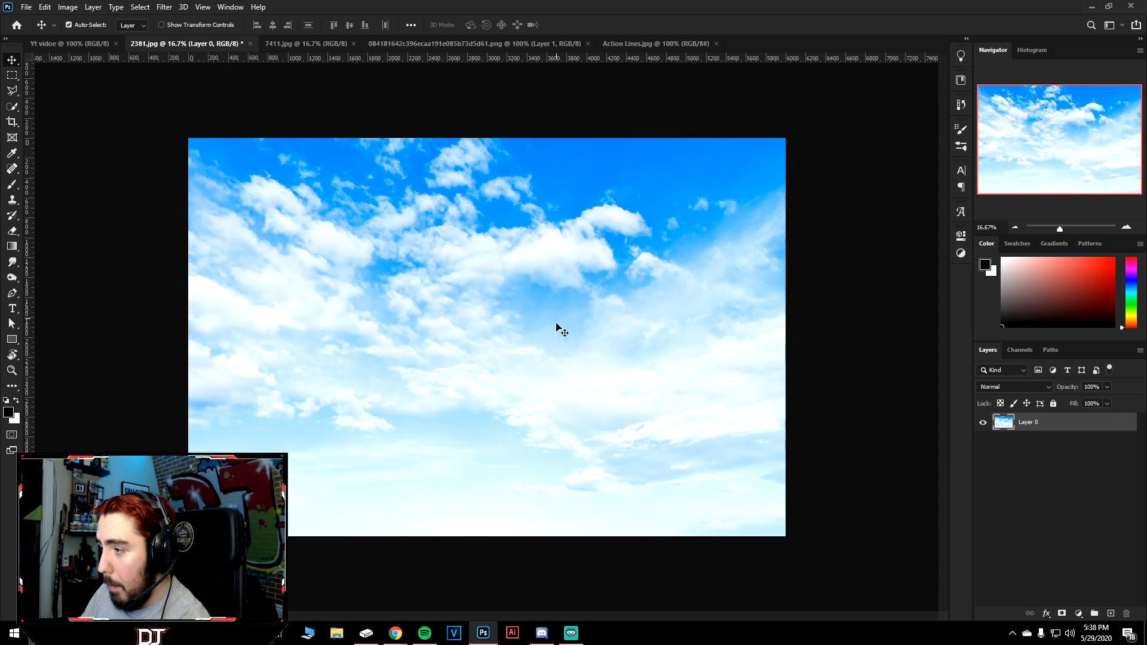
drag(480, 393, 353, 302)
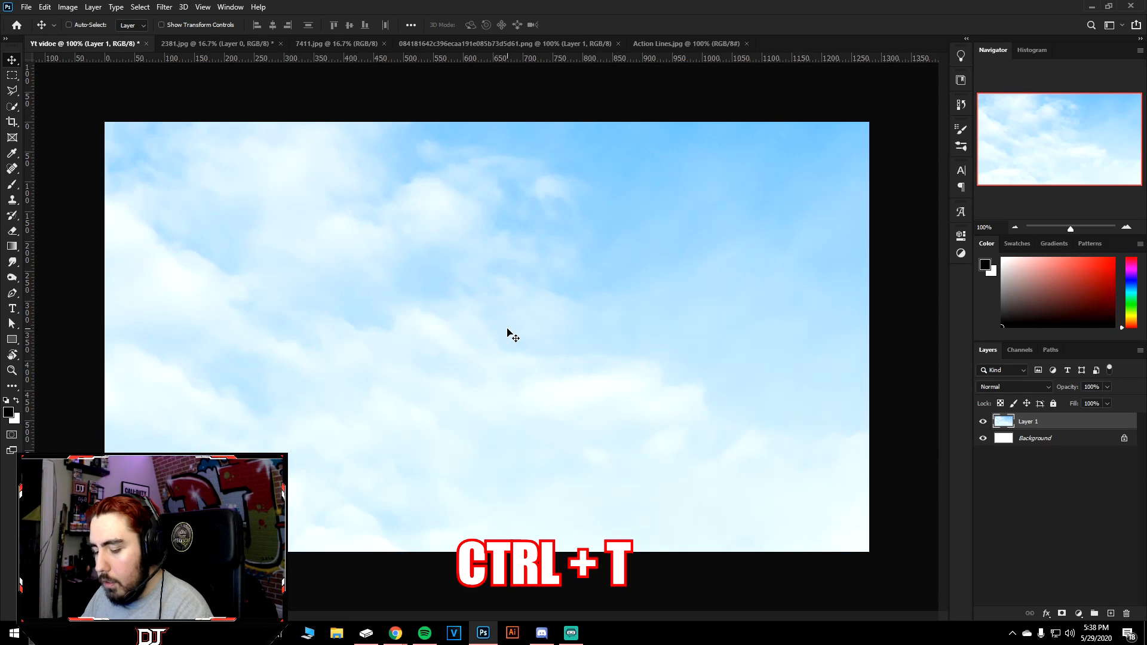
Scale the sky layer down to about 21.23% with Free Transform and center it over the canvas.
key(ctrl+t)
key(ctrl+minus)
key(ctrl+minus)
key(ctrl+minus)
key(ctrl+minus)
key(ctrl+minus)
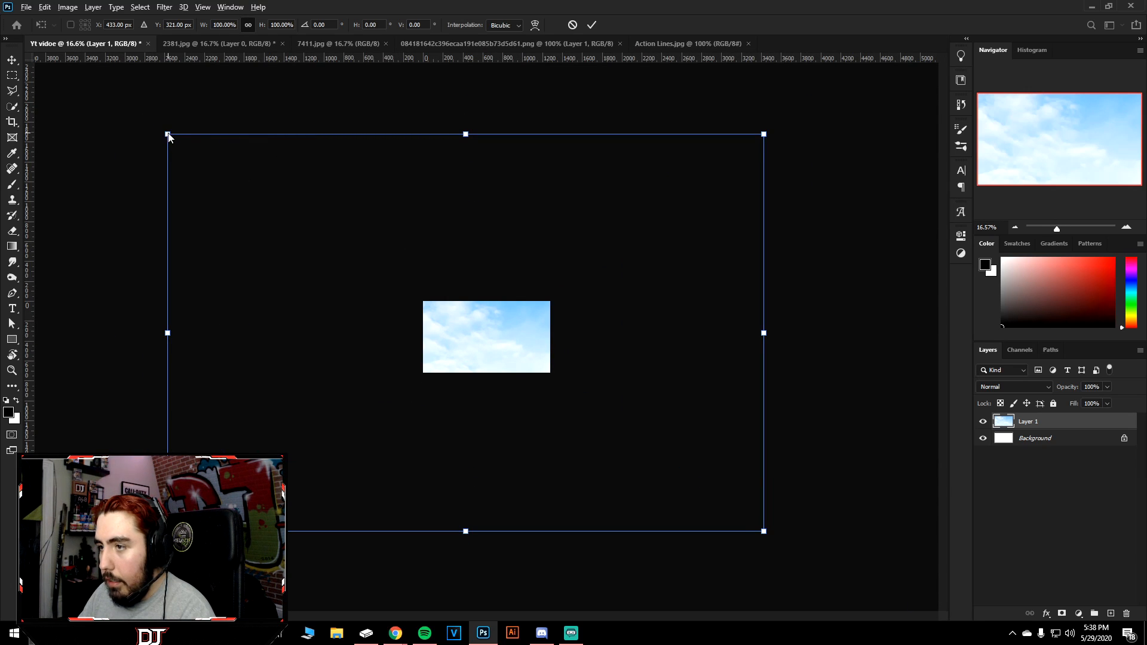
drag(167, 134, 398, 298)
drag(466, 341, 485, 349)
key(Return)
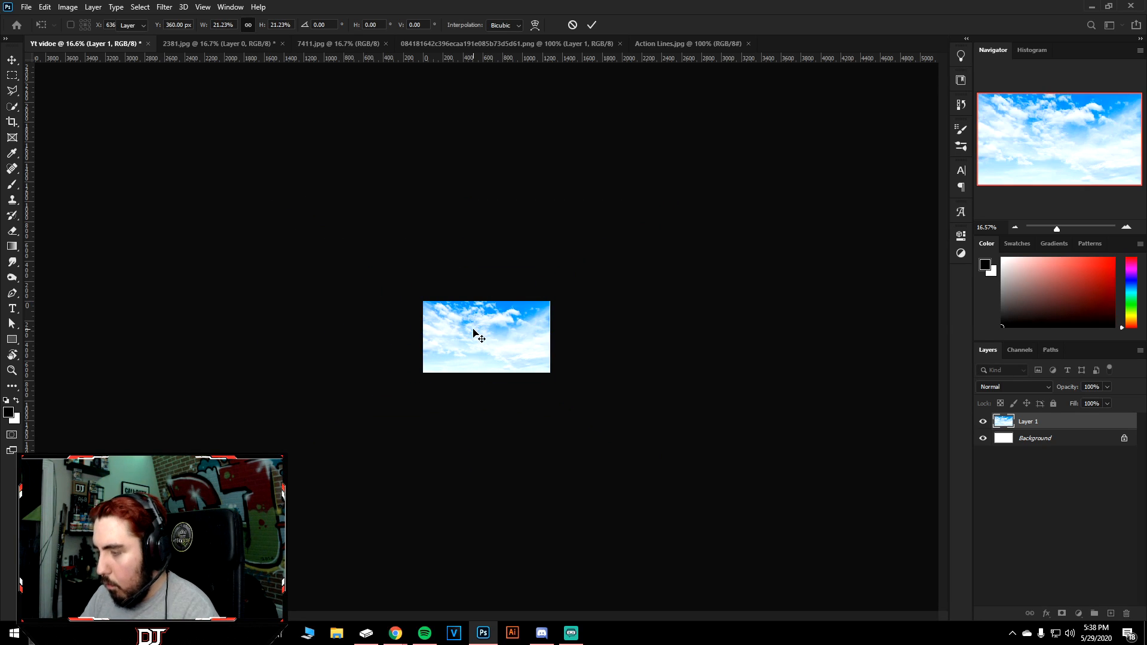
scroll(474, 333, up, 5)
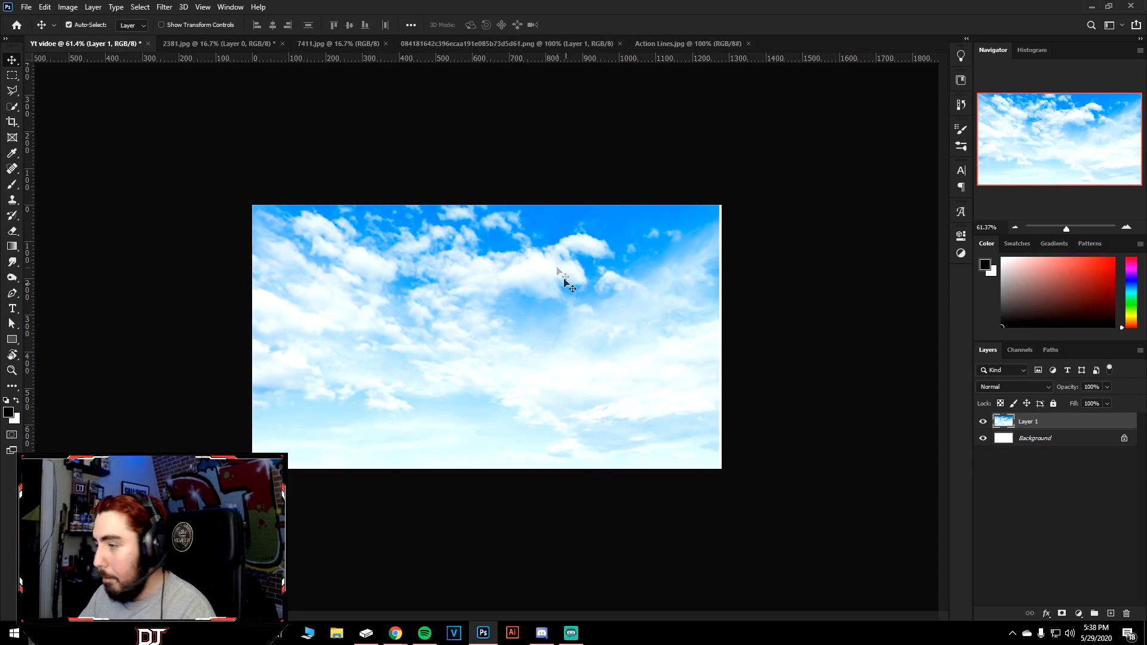
scroll(562, 273, up, 3)
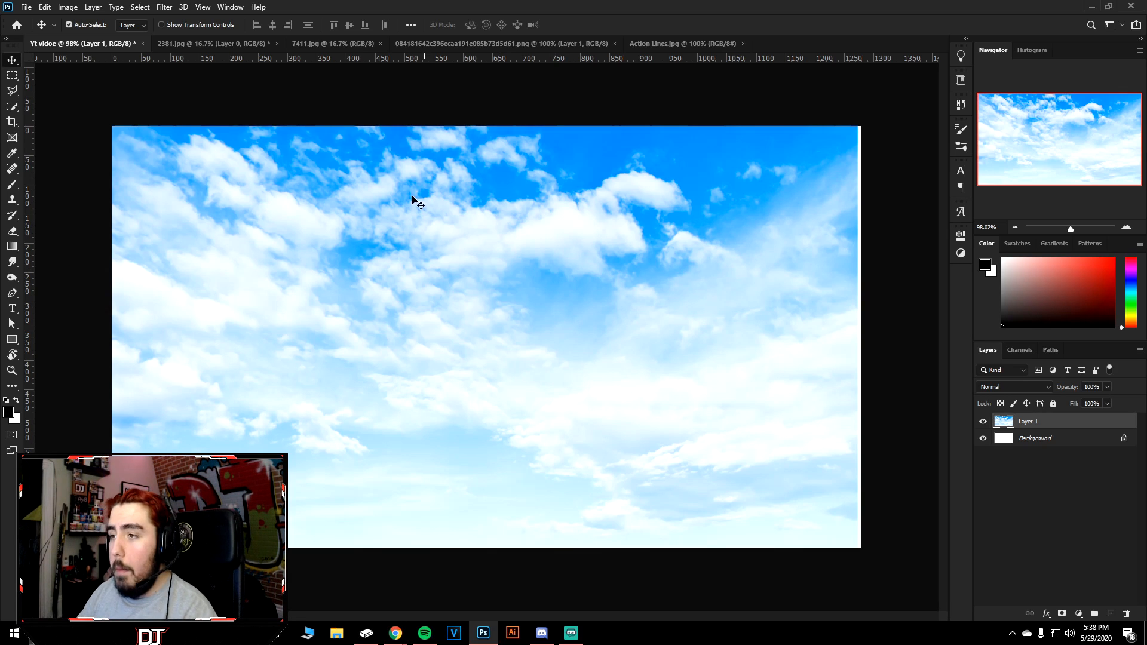
click(162, 8)
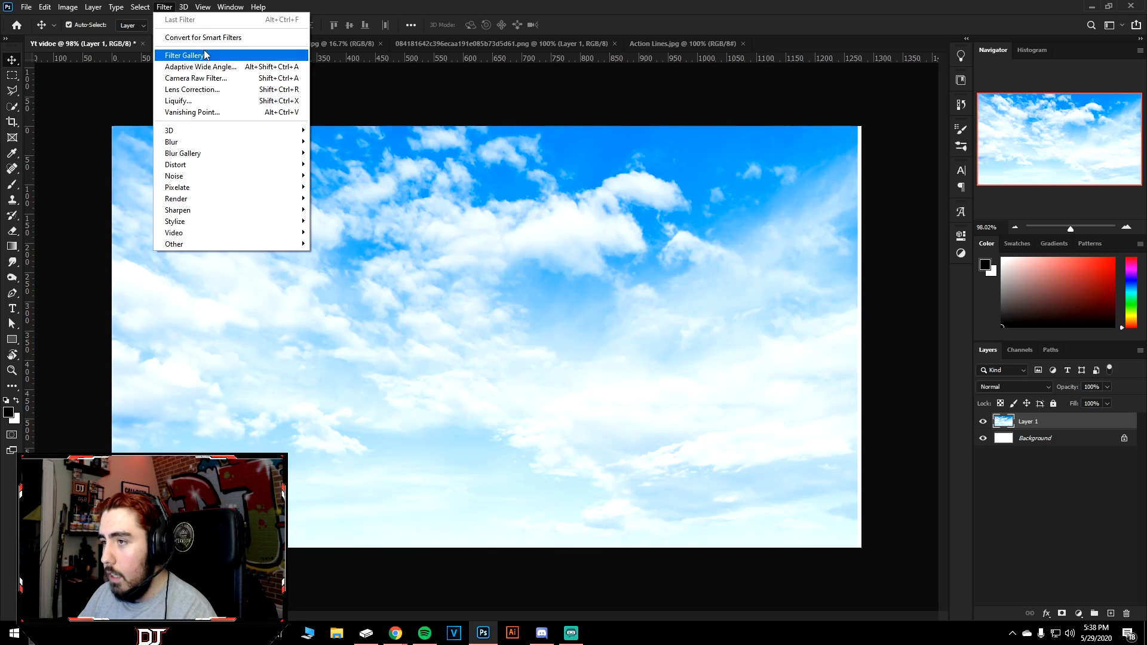
click(243, 81)
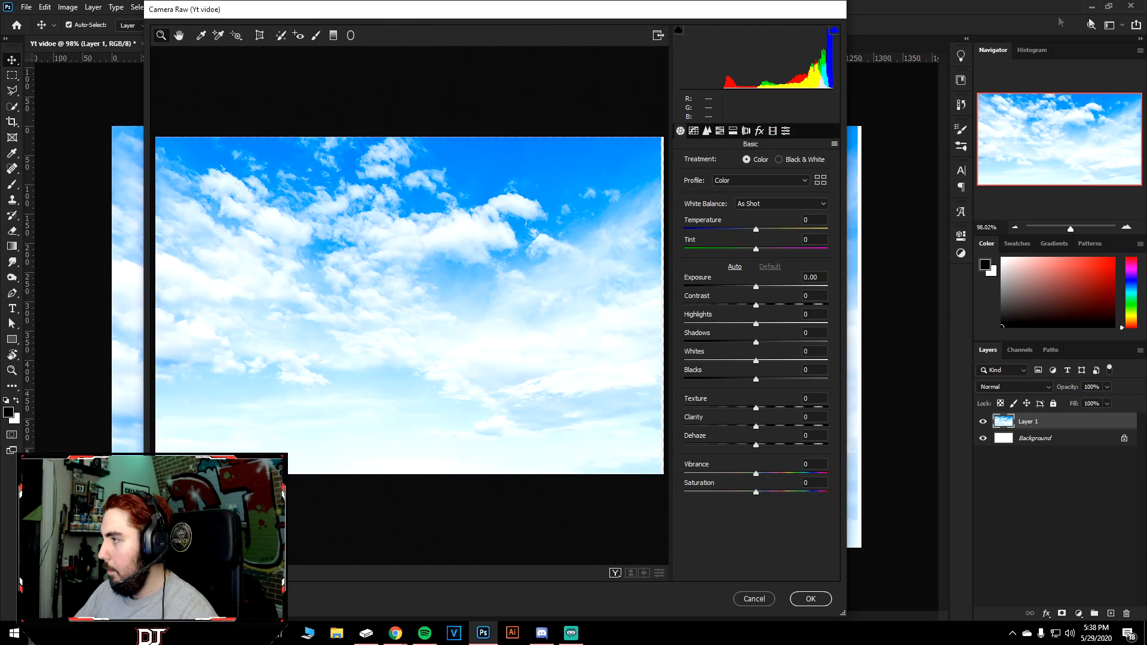
click(754, 603)
Enlarge the sky layer to about 100.94% around its center to cover the white gap at the canvas's right edge.
key(ctrl+t)
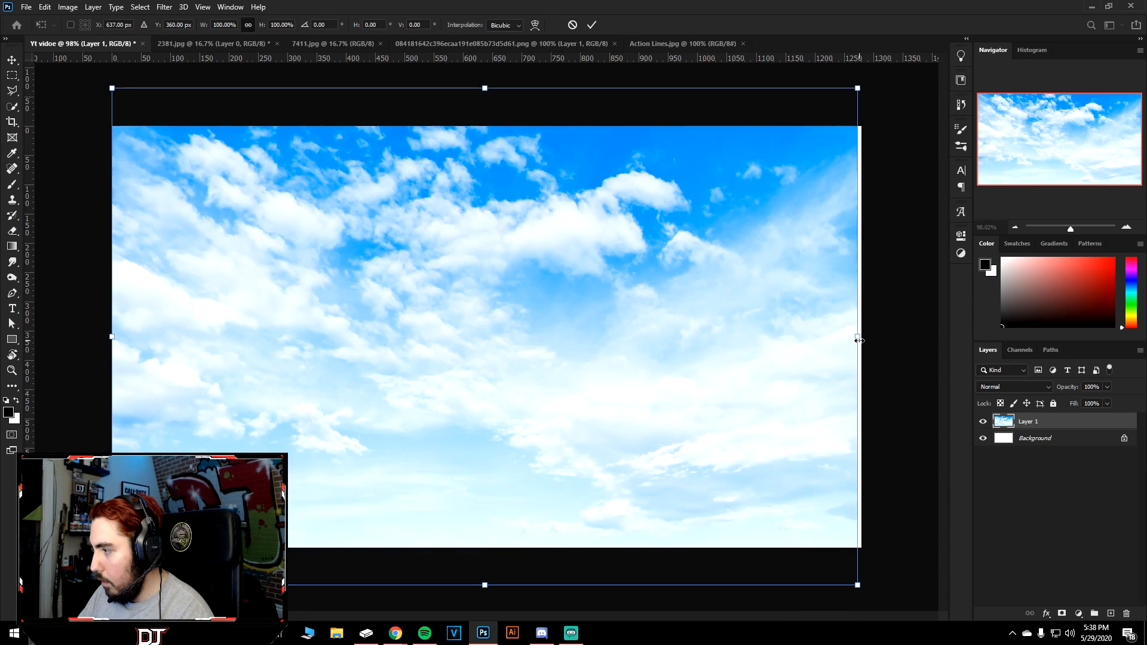
drag(858, 338, 856, 340)
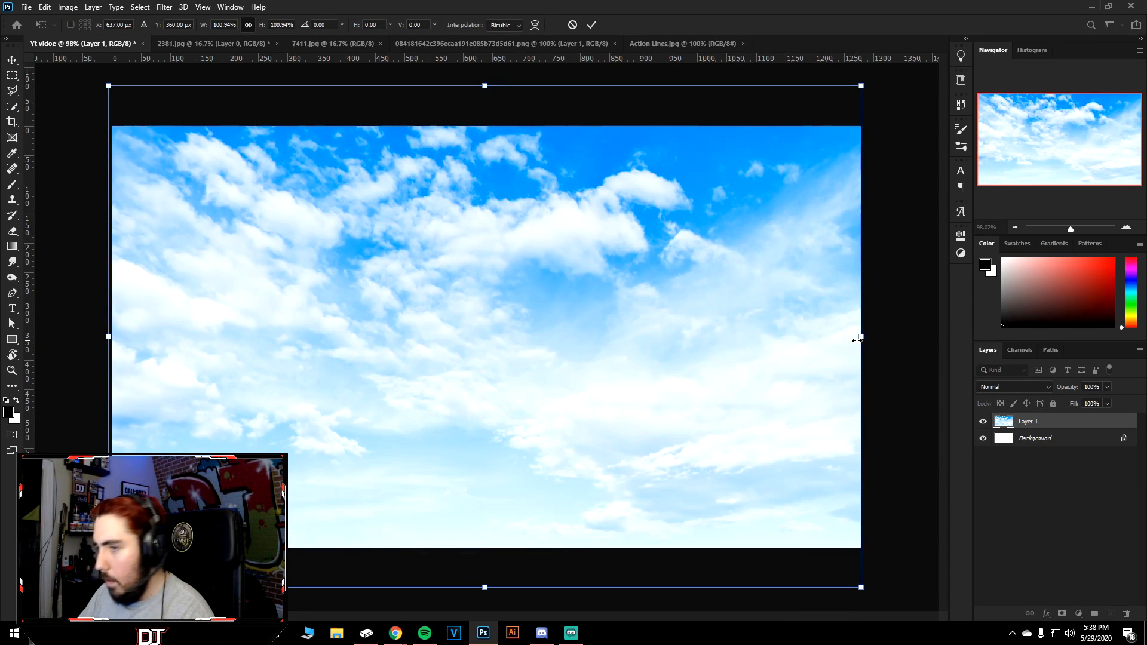
key(Return)
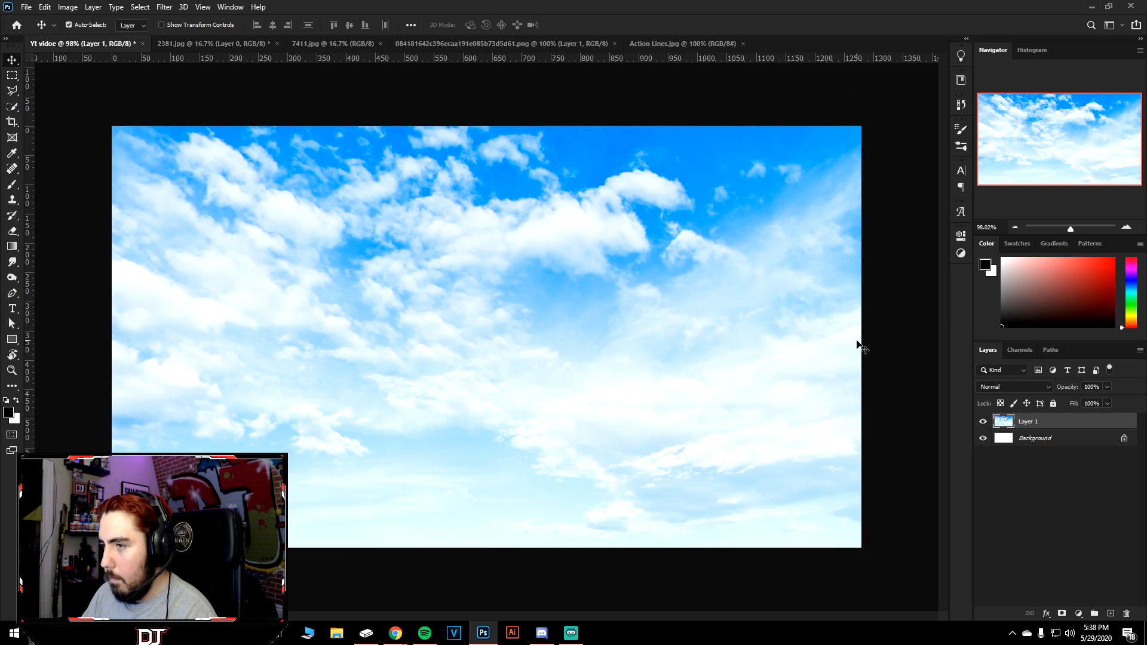
Open the Camera Raw Filter for the sky layer and show the before and after previews side by side.
click(147, 5)
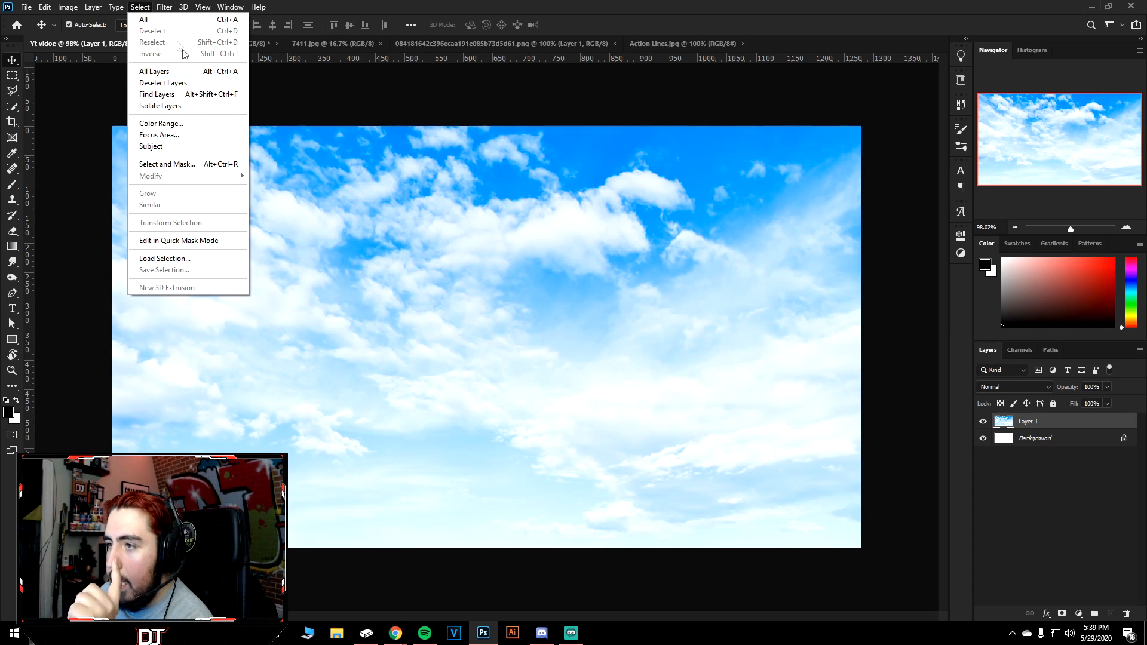
mouse_move(164, 7)
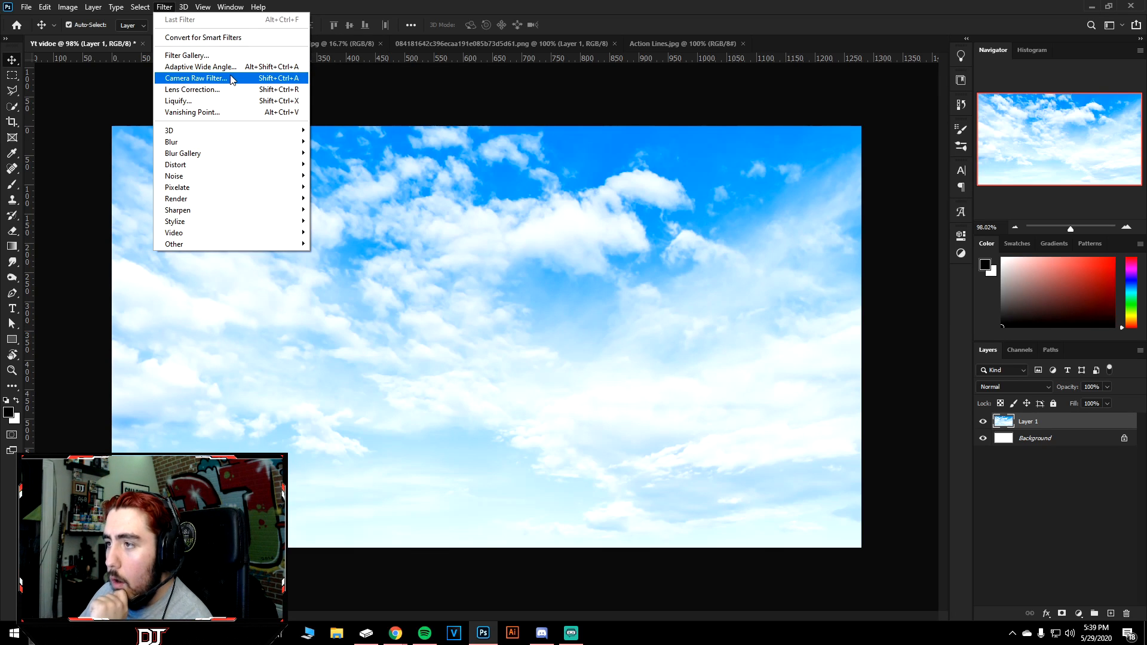
click(229, 78)
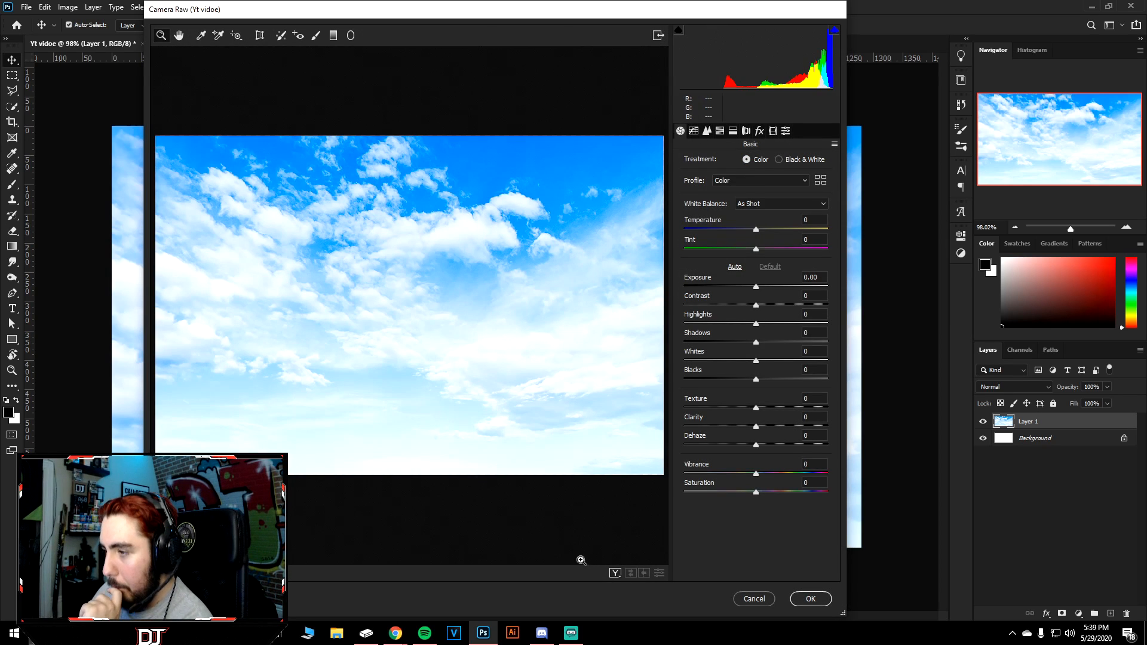
click(616, 573)
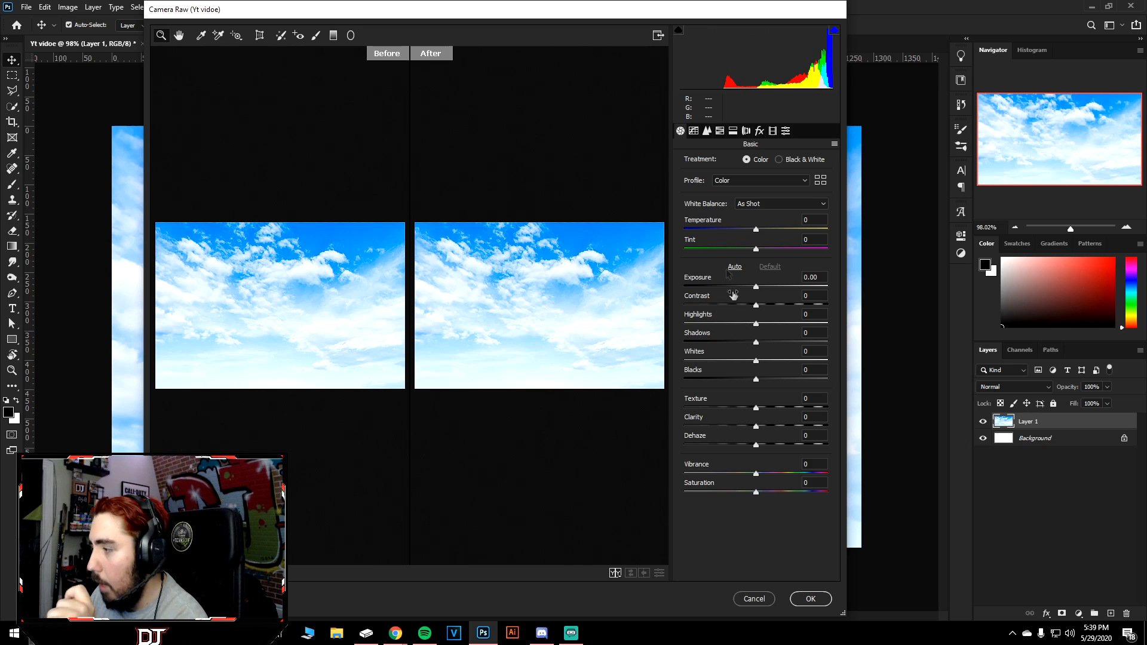
Set the sky's Exposure to -1.00, Contrast to -6 and Highlights to +29 in Camera Raw.
drag(696, 282, 702, 304)
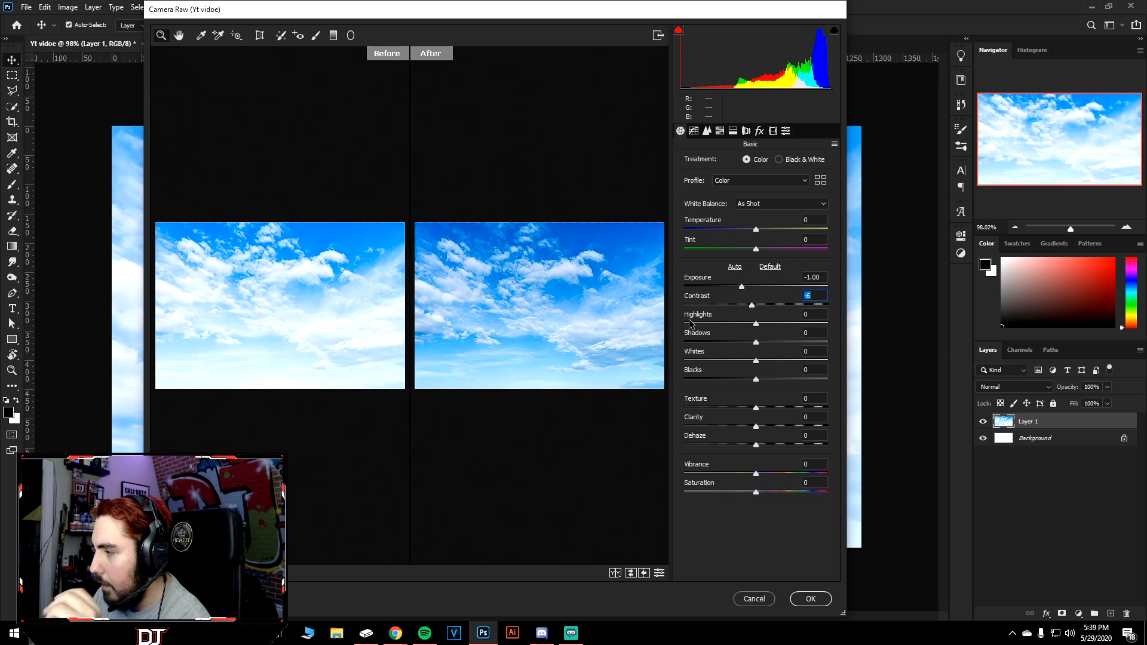
drag(694, 318, 719, 316)
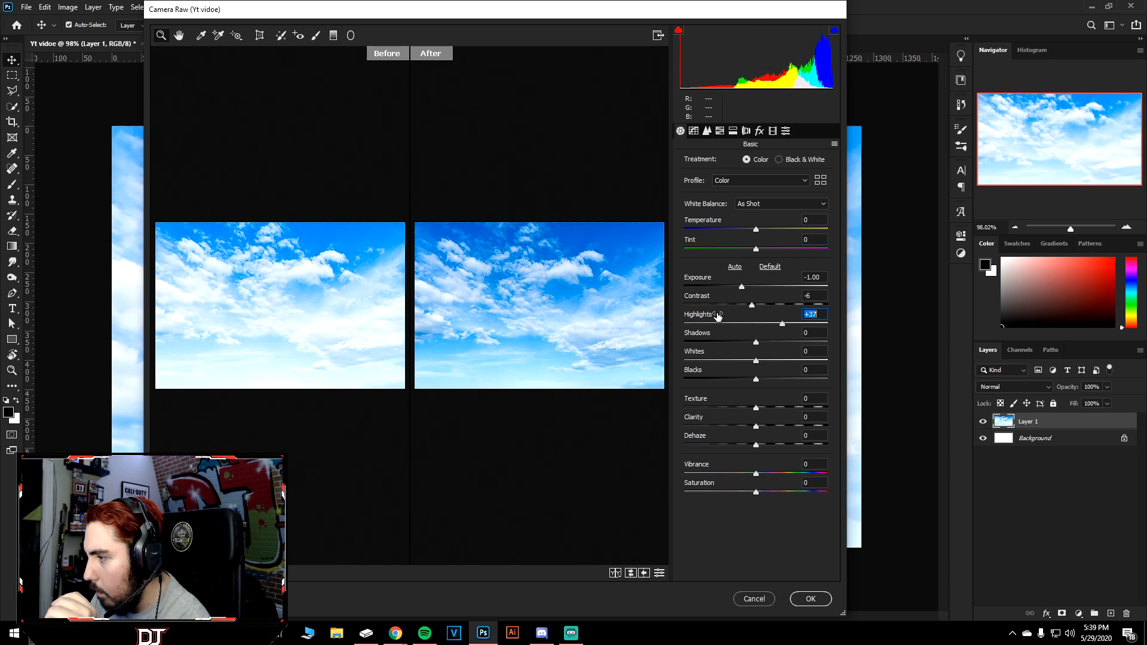
mouse_move(729, 315)
mouse_down()
mouse_move(690, 315)
mouse_move(711, 314)
mouse_up()
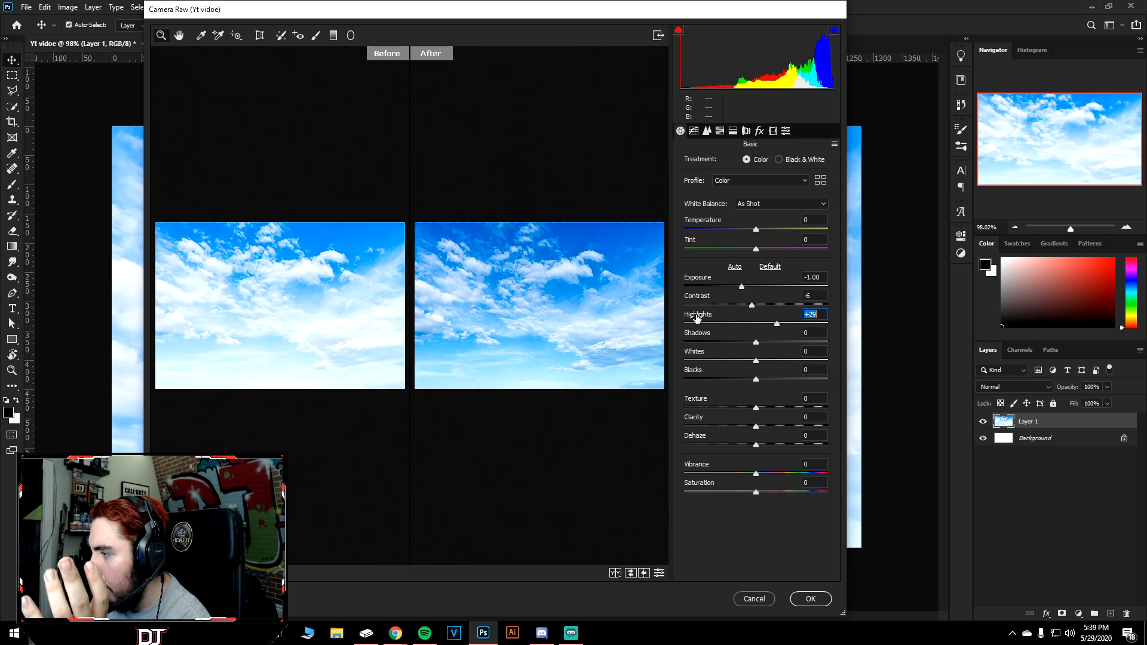
Set the sky's Shadows to -9, Whites to +24 and Blacks to -75 in Camera Raw.
mouse_move(692, 336)
mouse_down()
mouse_move(708, 336)
mouse_move(686, 333)
mouse_up()
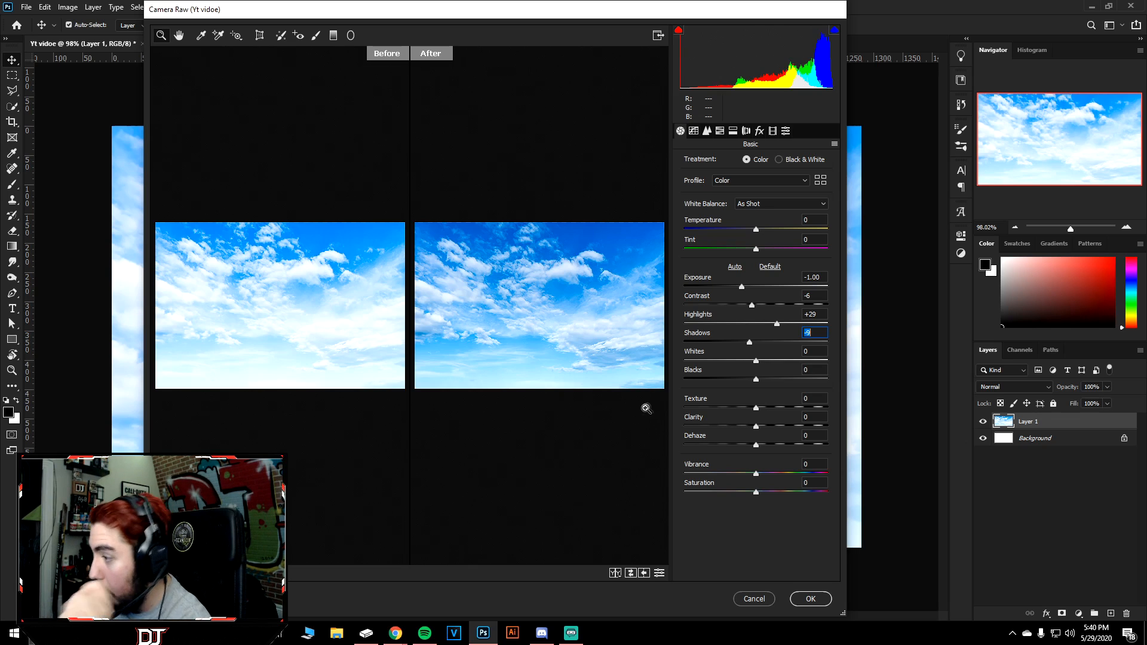
drag(688, 356, 707, 357)
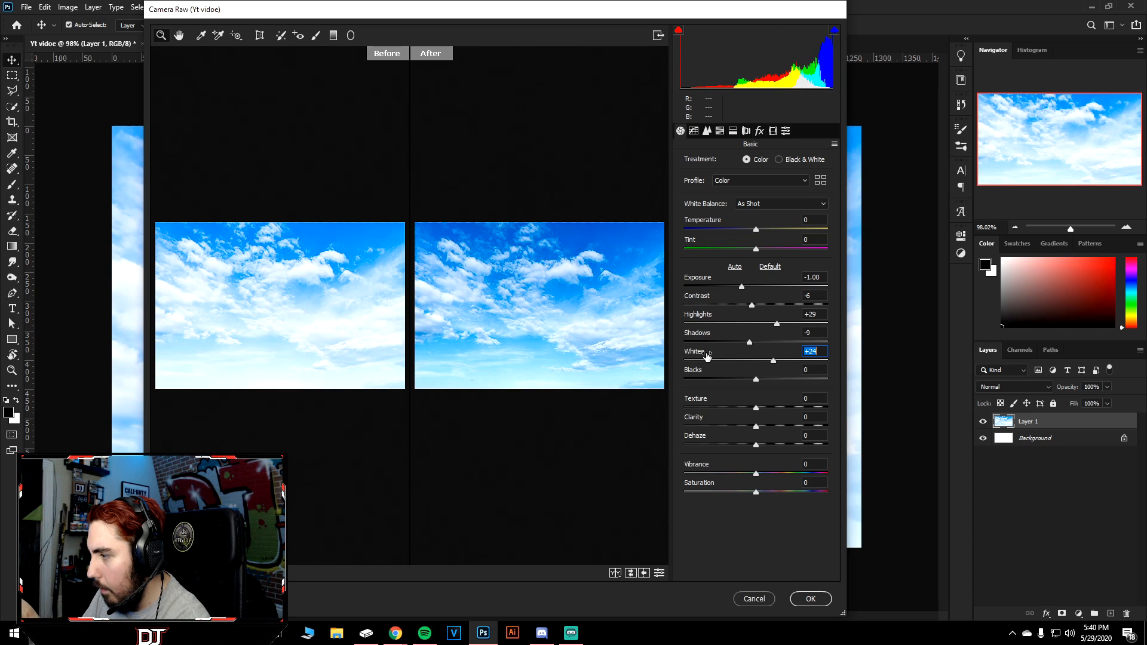
drag(693, 370, 646, 379)
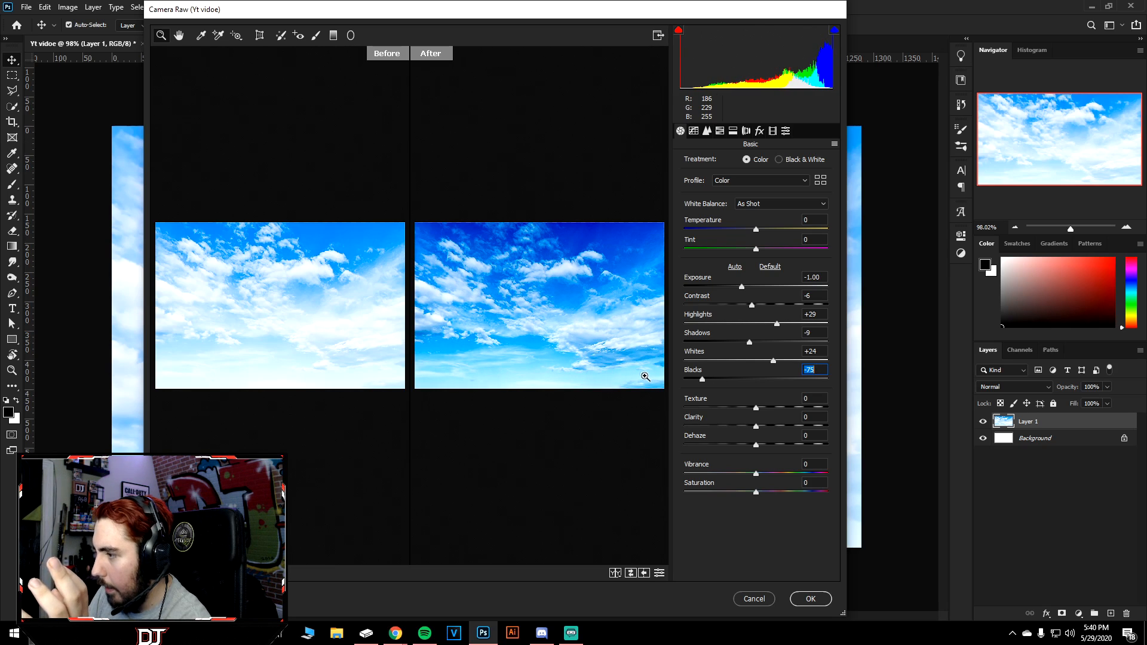
Set the Blues luminance to -8 and the Blues saturation to -17 in the HSL Adjustments.
click(720, 132)
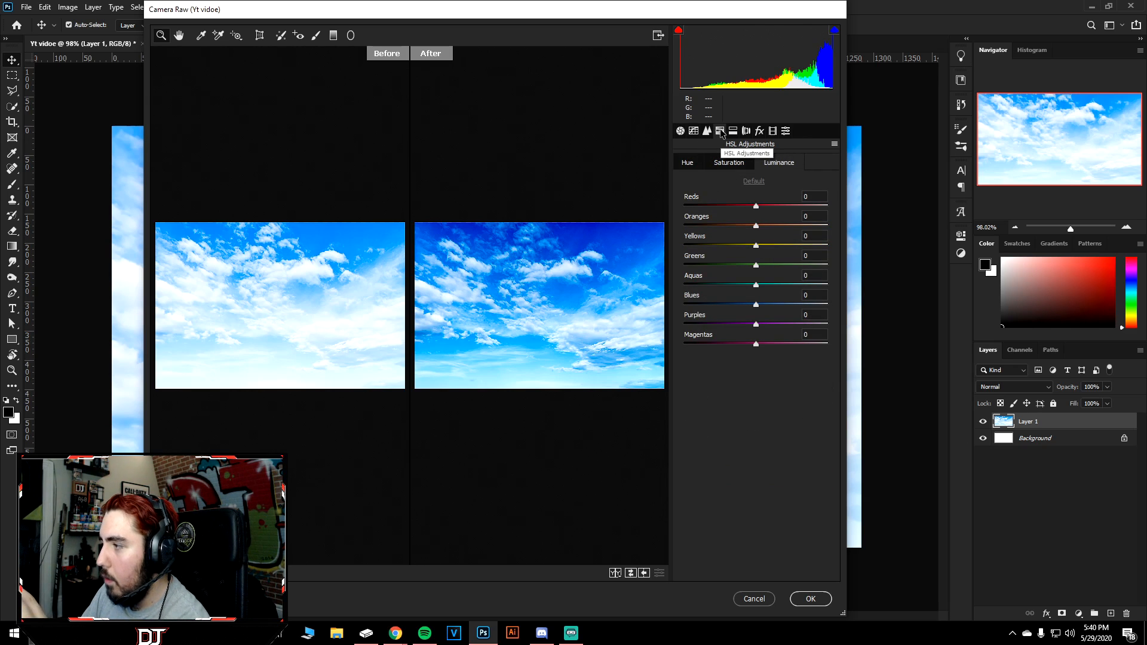
click(689, 167)
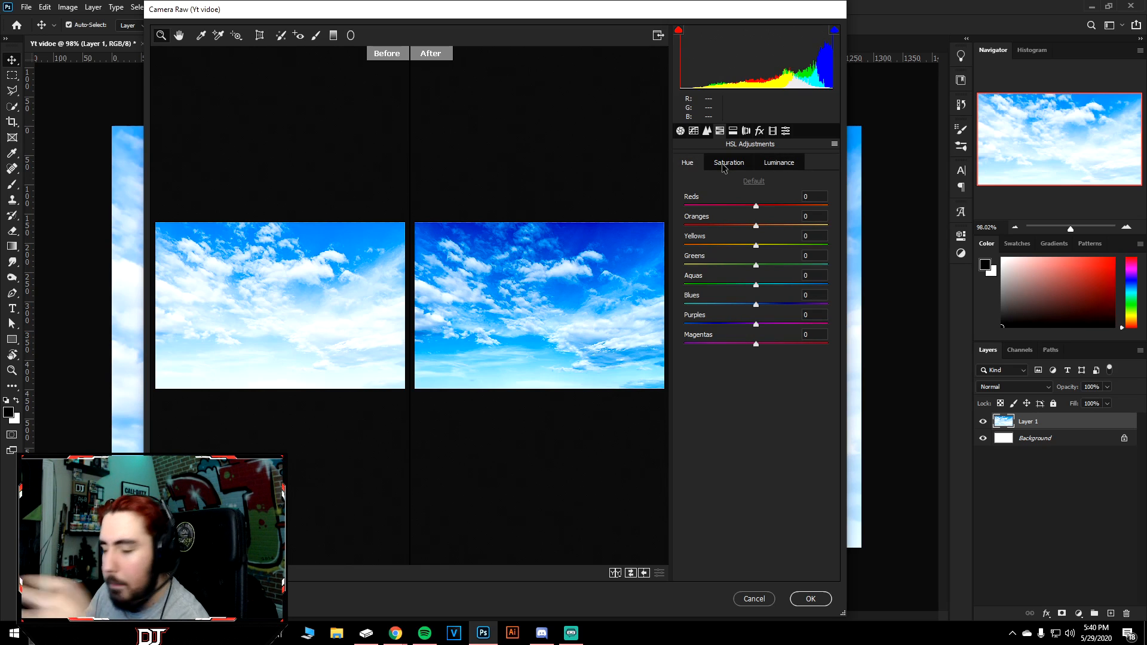
click(723, 166)
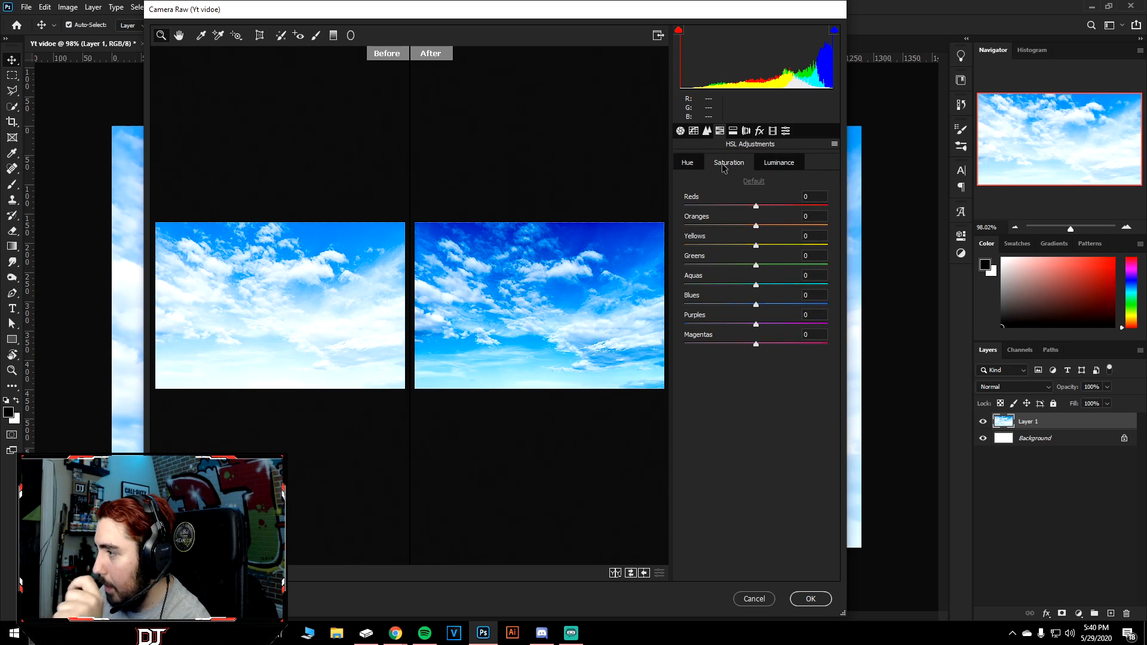
click(776, 166)
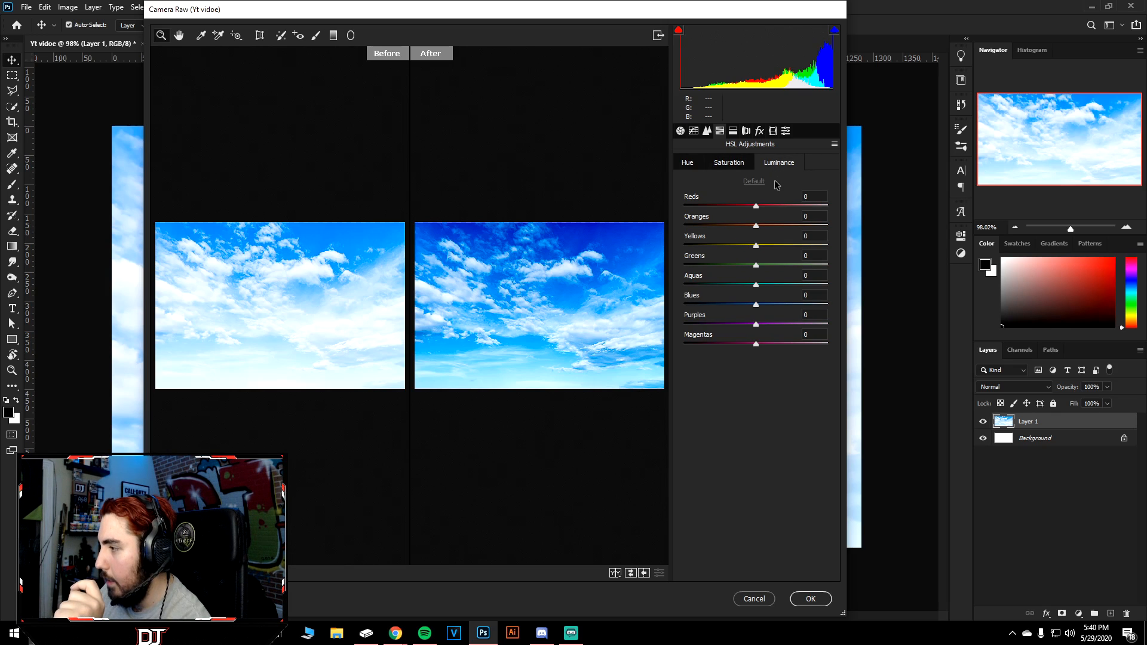
drag(689, 299, 685, 298)
click(730, 163)
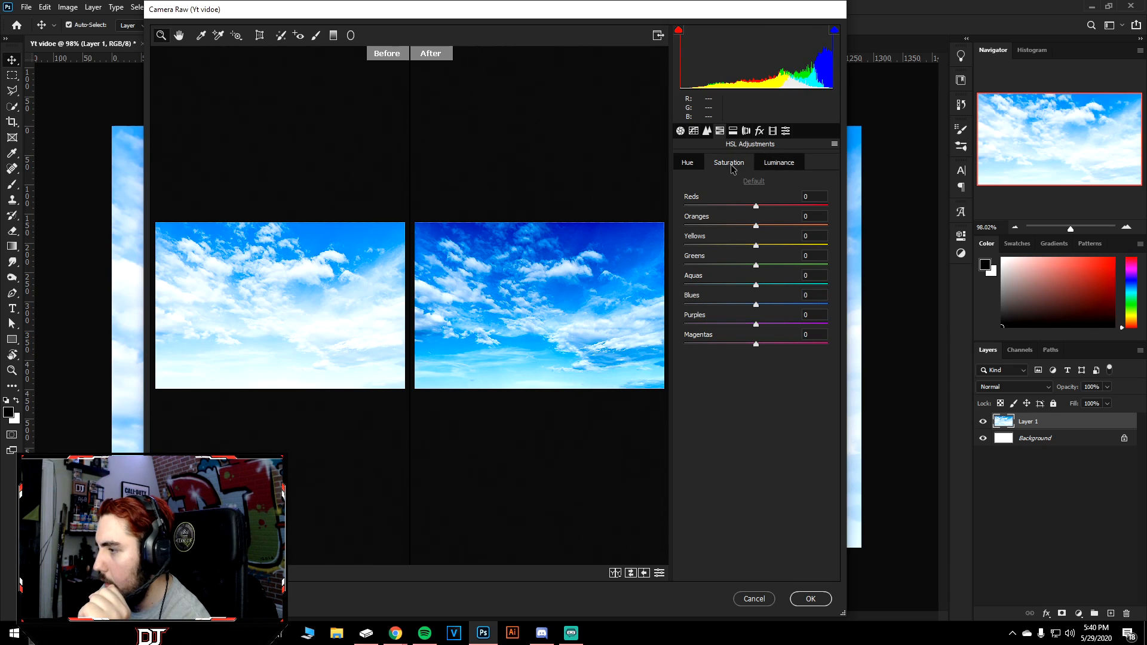
drag(696, 301, 686, 303)
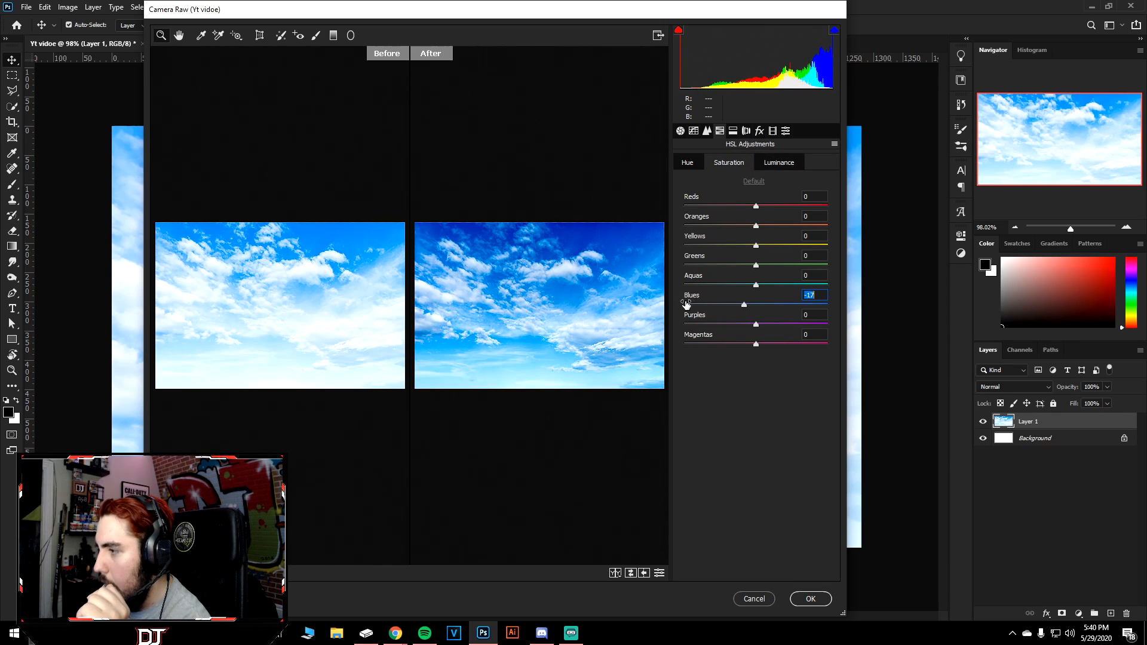
Shift the Blues hue to +19 in the HSL Adjustments and review the saturation and luminance settings.
click(687, 163)
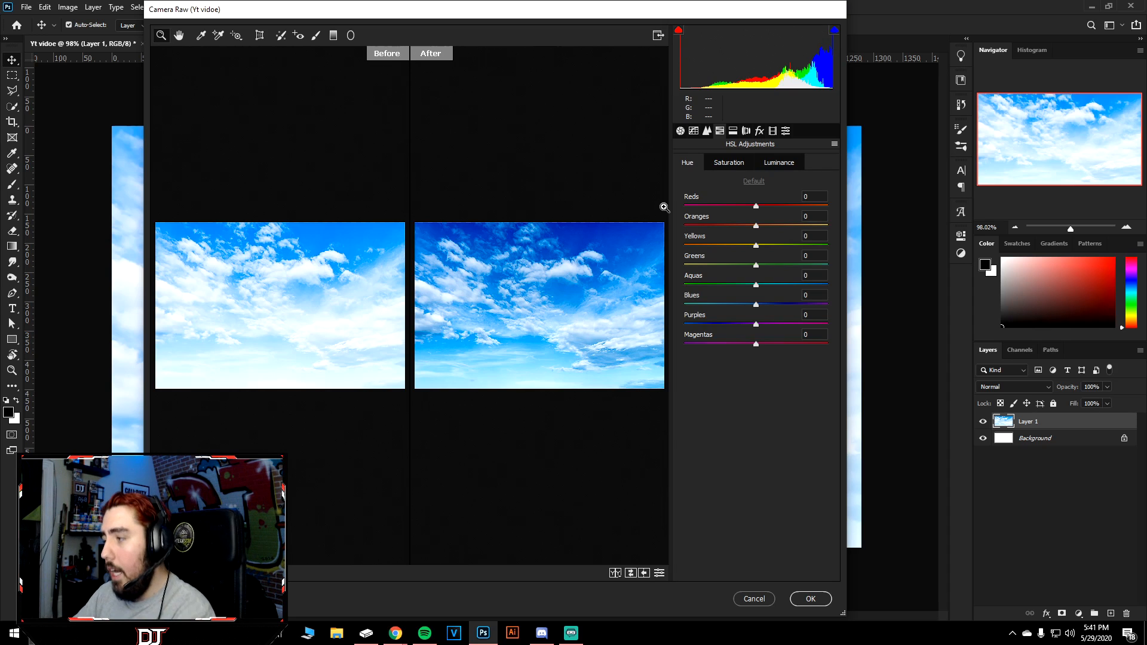
drag(709, 296, 707, 301)
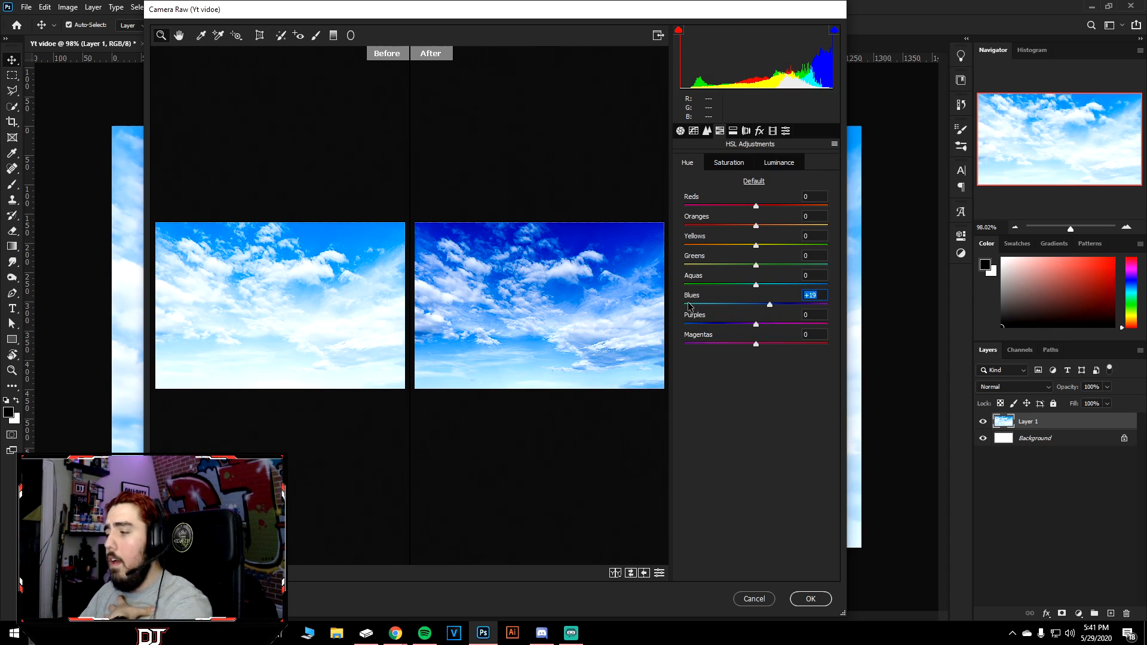
click(720, 166)
click(775, 163)
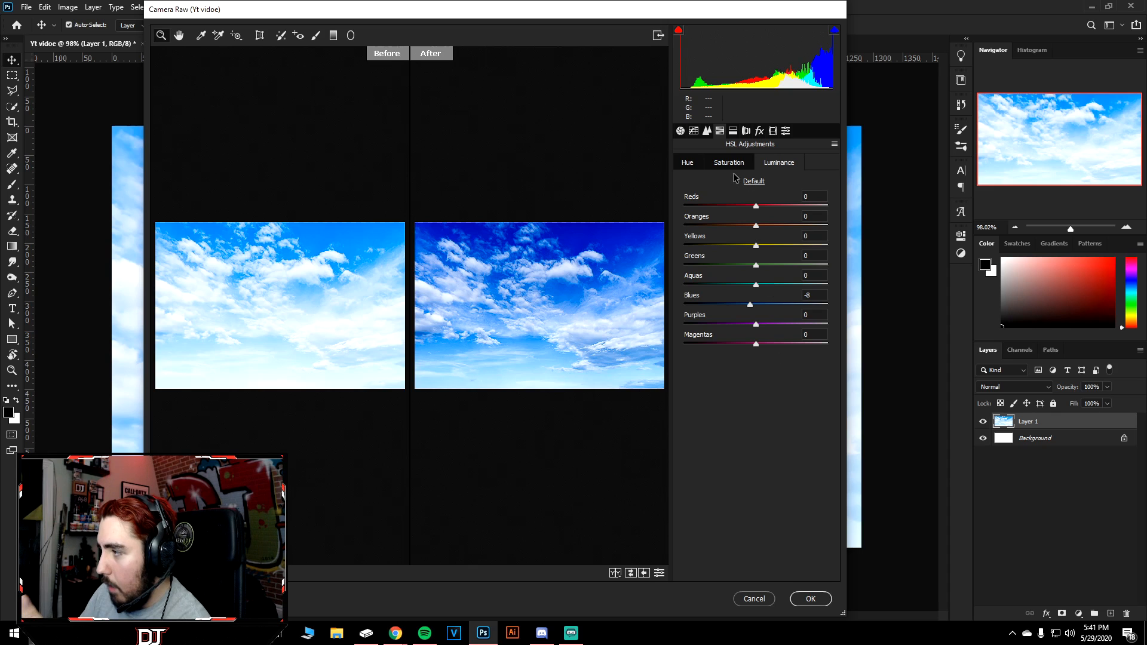
Try a blue Split Toning tint with a highlight Hue of 237, compare previews, and reset the highlight Hue to 0.
click(733, 130)
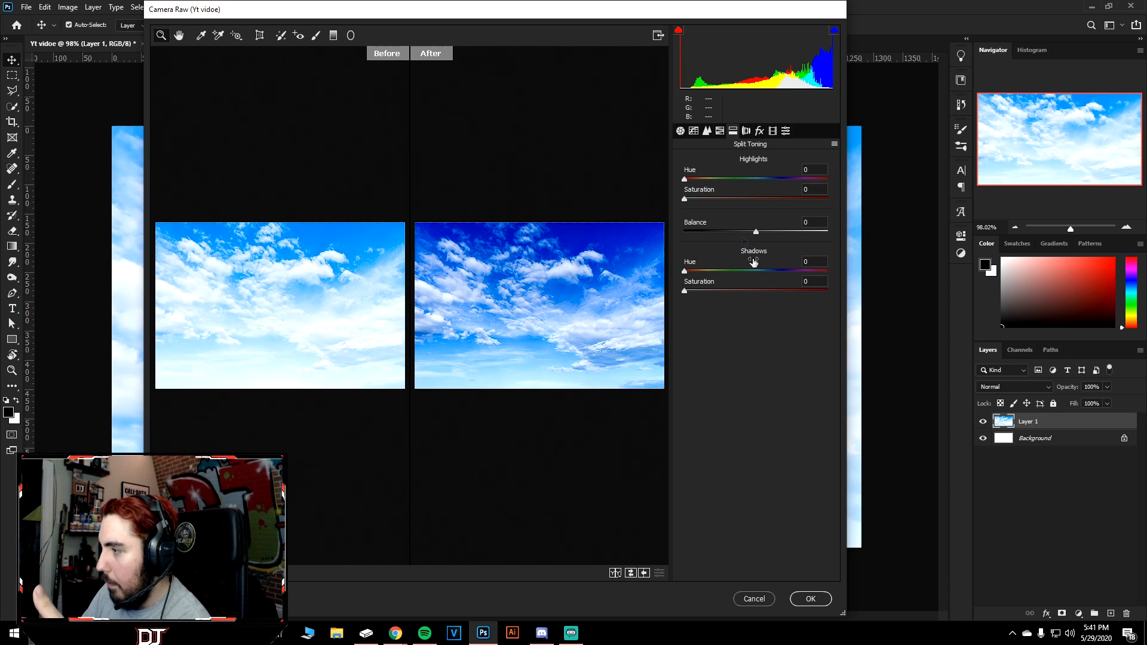
click(754, 179)
drag(797, 179, 745, 185)
click(778, 179)
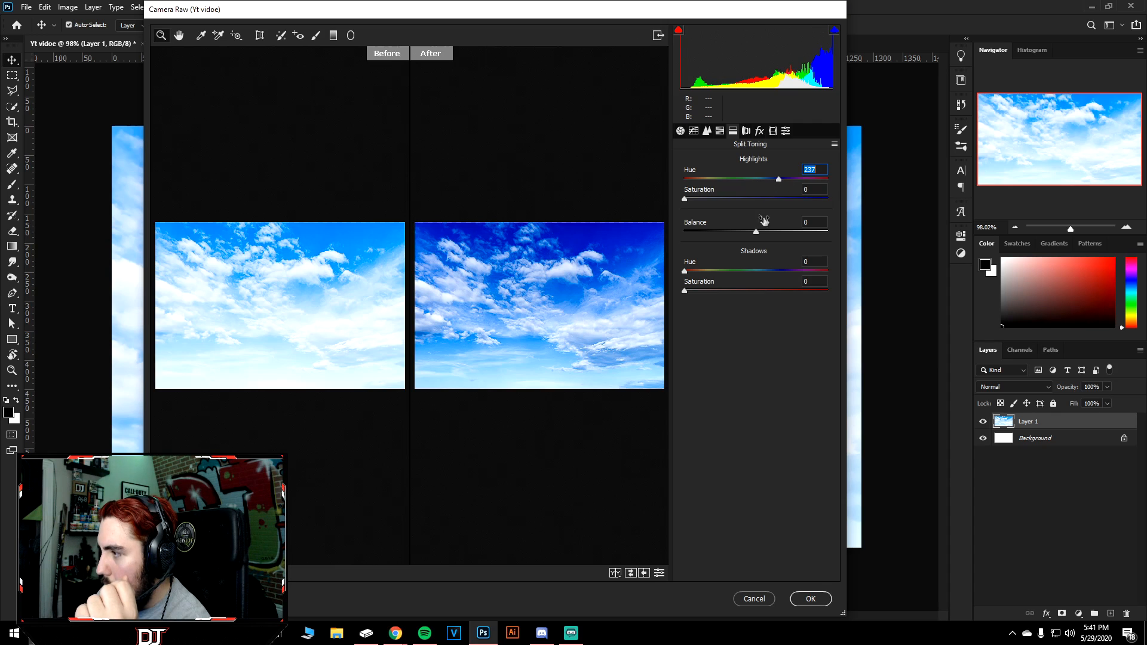
click(737, 199)
drag(737, 200, 800, 207)
key(p)
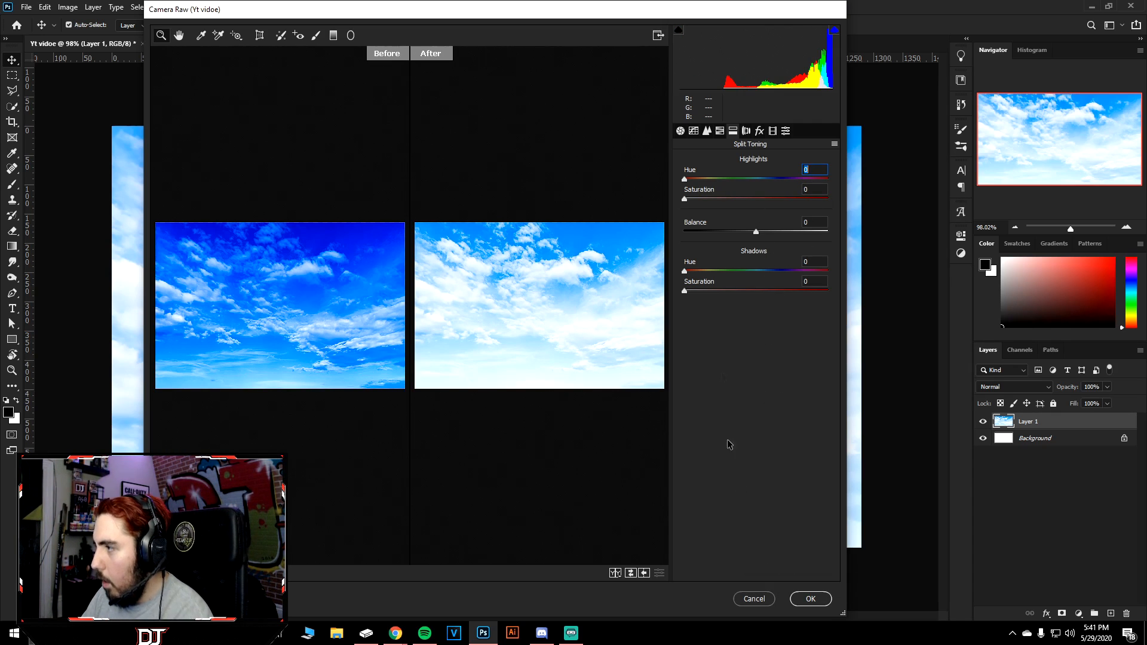
key(p)
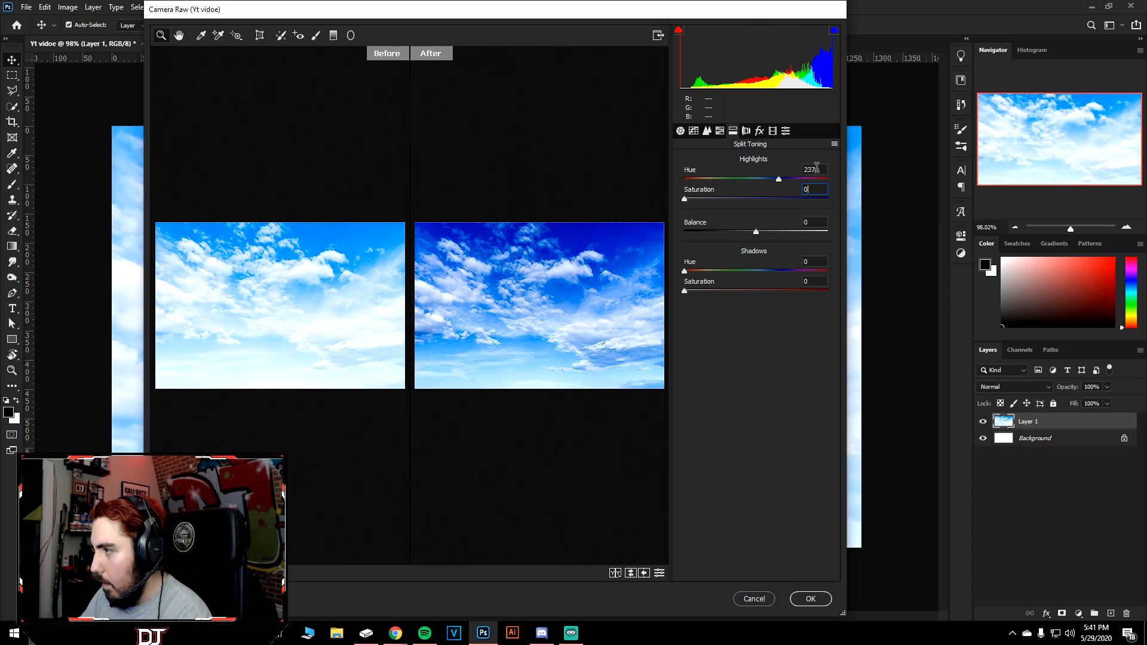
text(0)
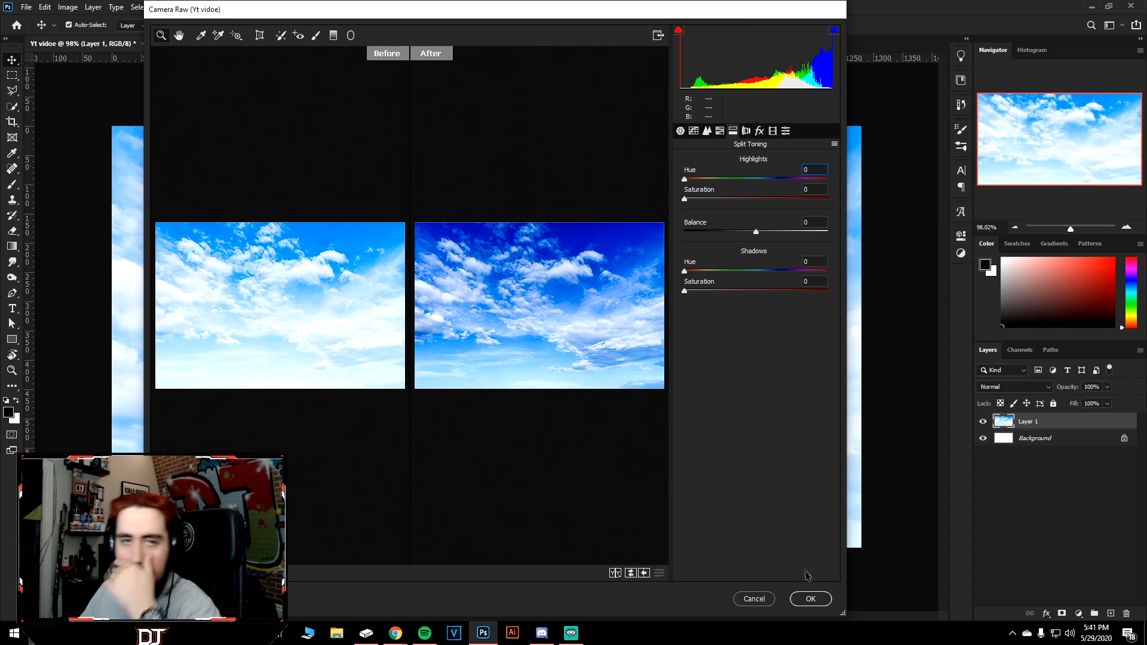
Apply the Camera Raw adjustments to the sky layer.
click(796, 600)
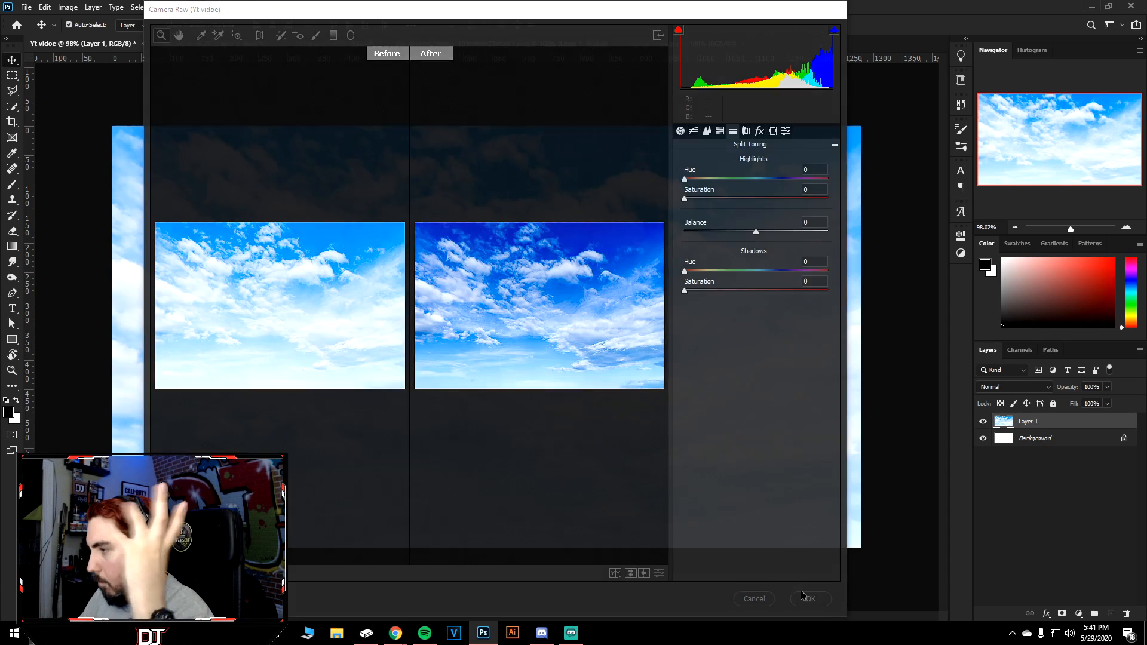
scroll(697, 458, down, 3)
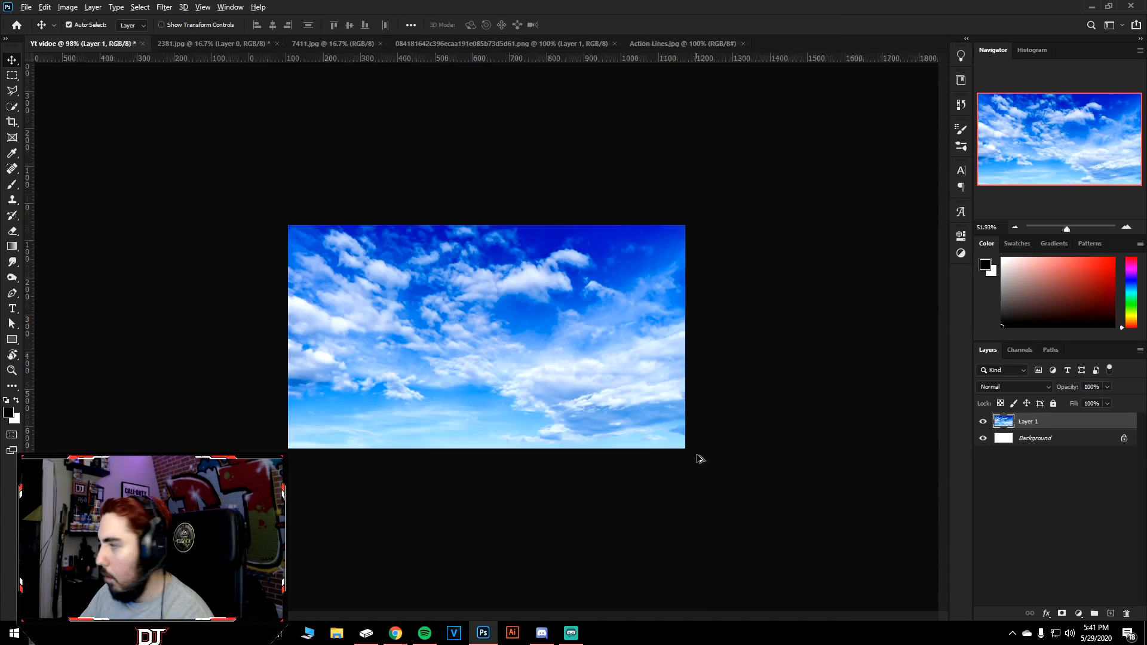
scroll(702, 459, up, 2)
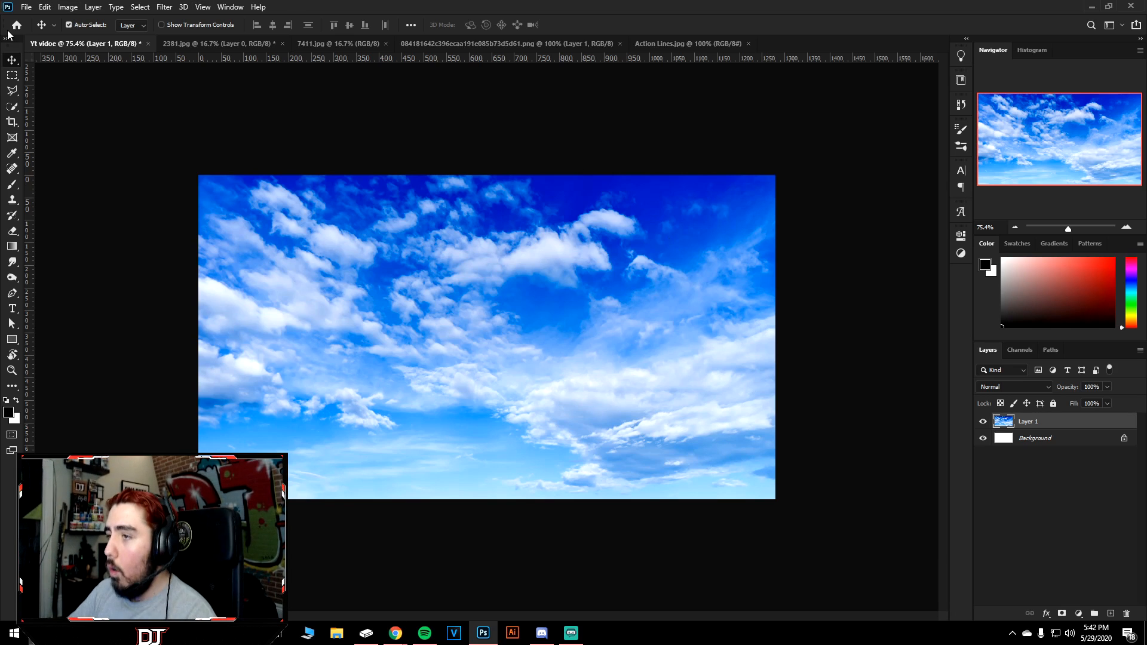
Apply a Gaussian Blur with a radius of about 3 pixels to the sky layer.
click(163, 7)
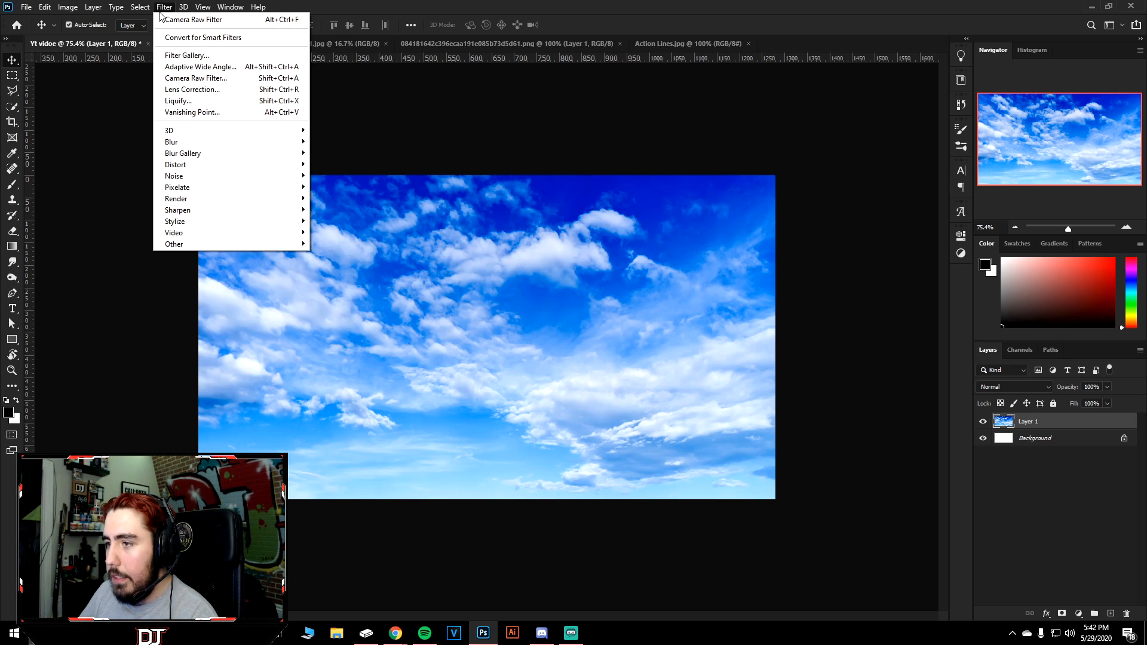
mouse_move(258, 156)
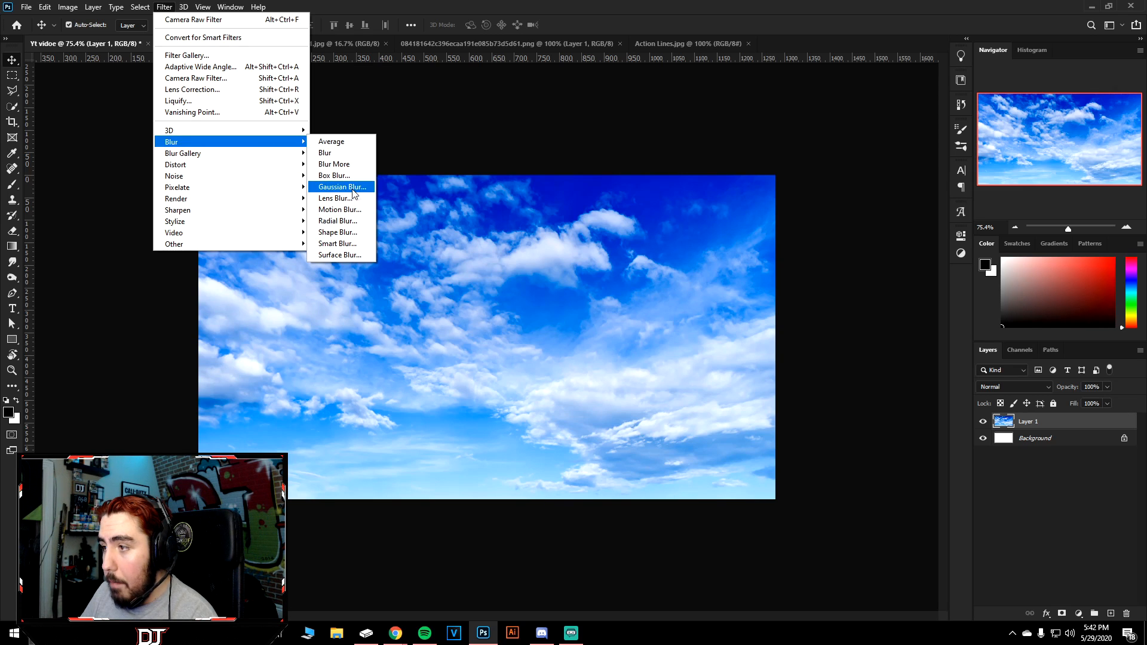
click(353, 190)
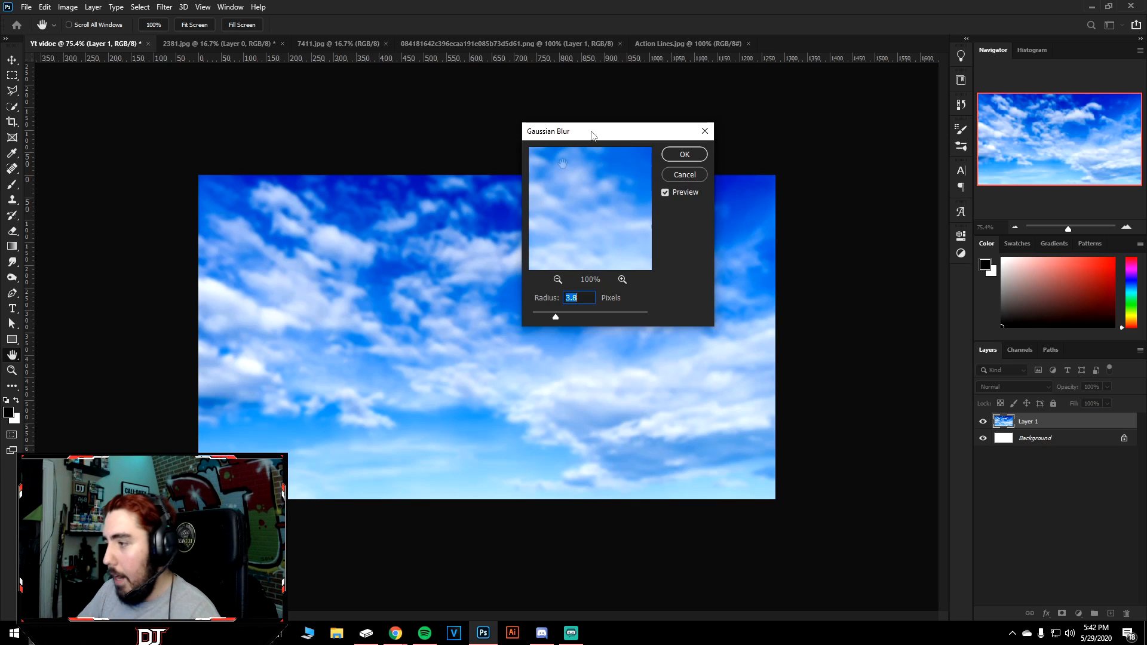
drag(548, 302, 548, 304)
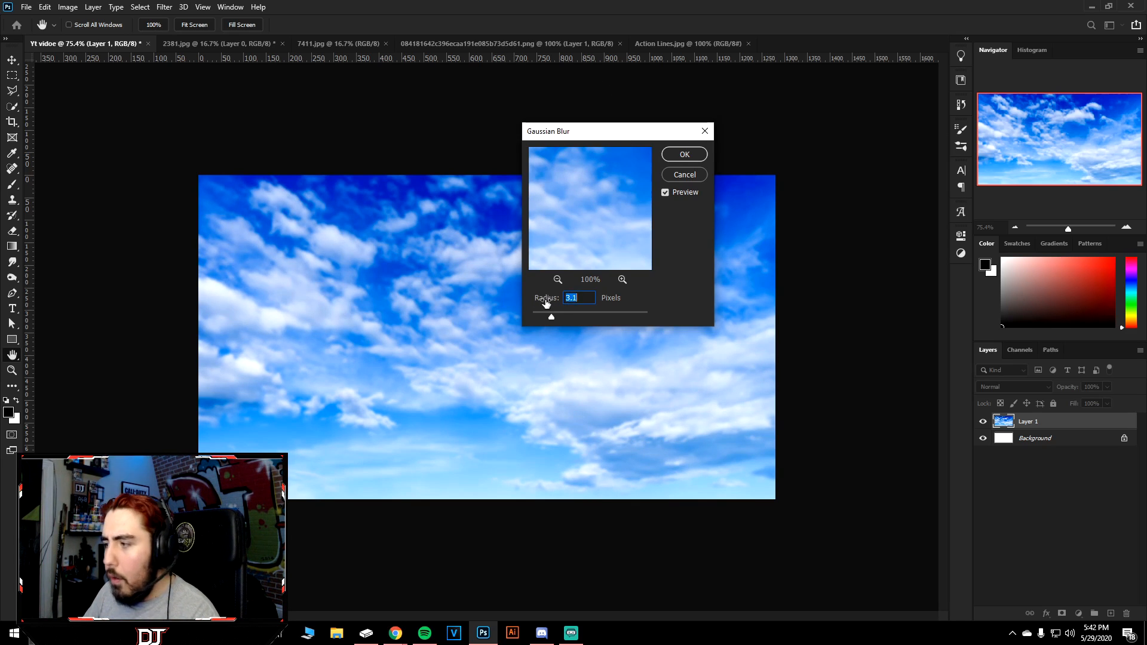
drag(547, 303, 549, 303)
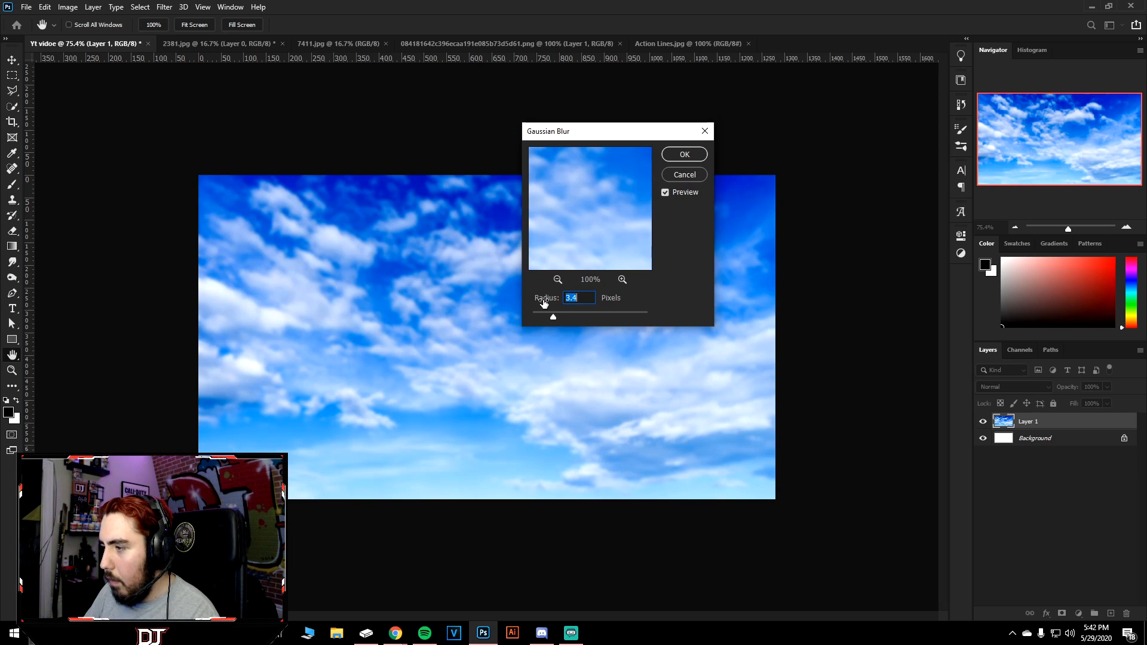
text(1)
key(BackSpace)
text(3)
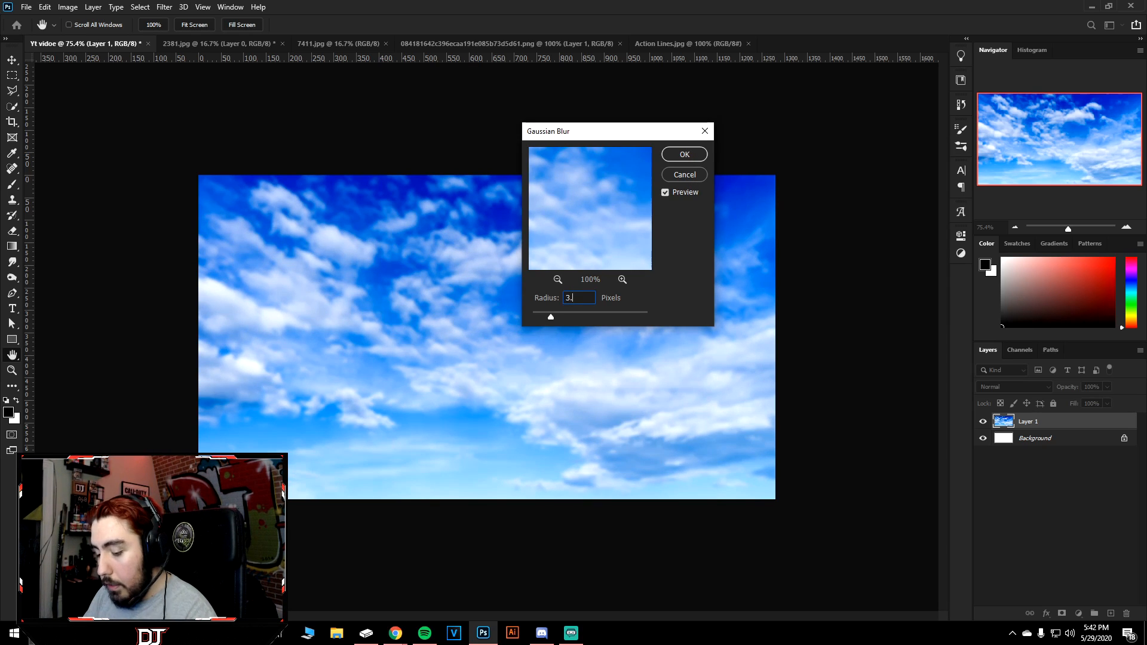
click(684, 154)
key(v)
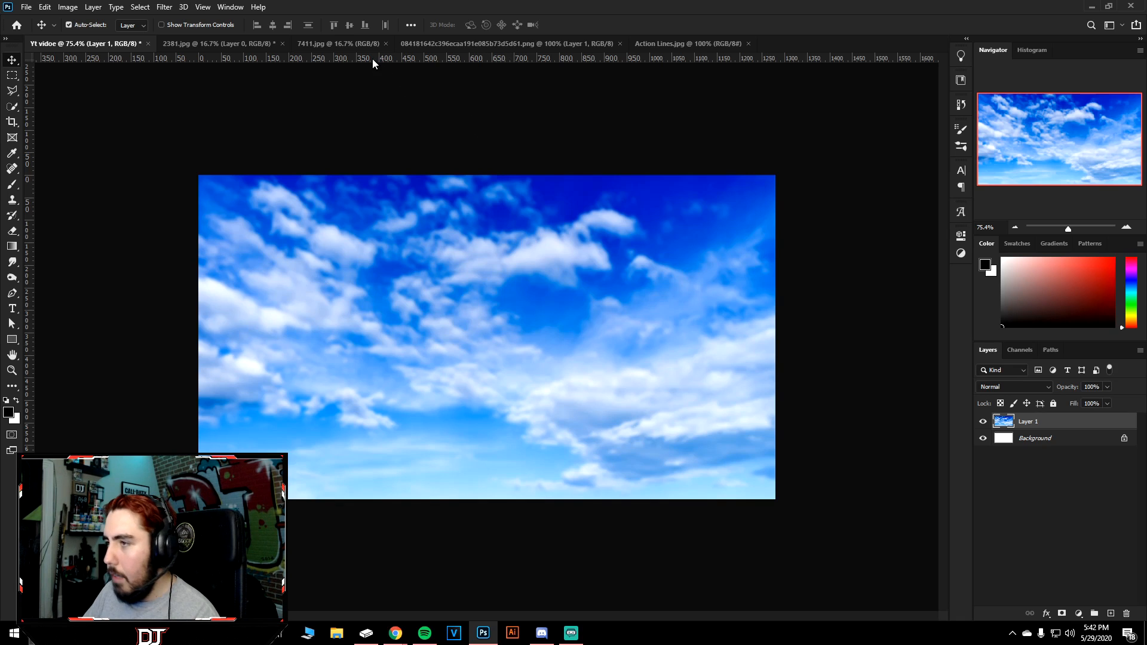
Switch to the 7411.jpg document and inspect the man's outline against the orange background.
click(350, 43)
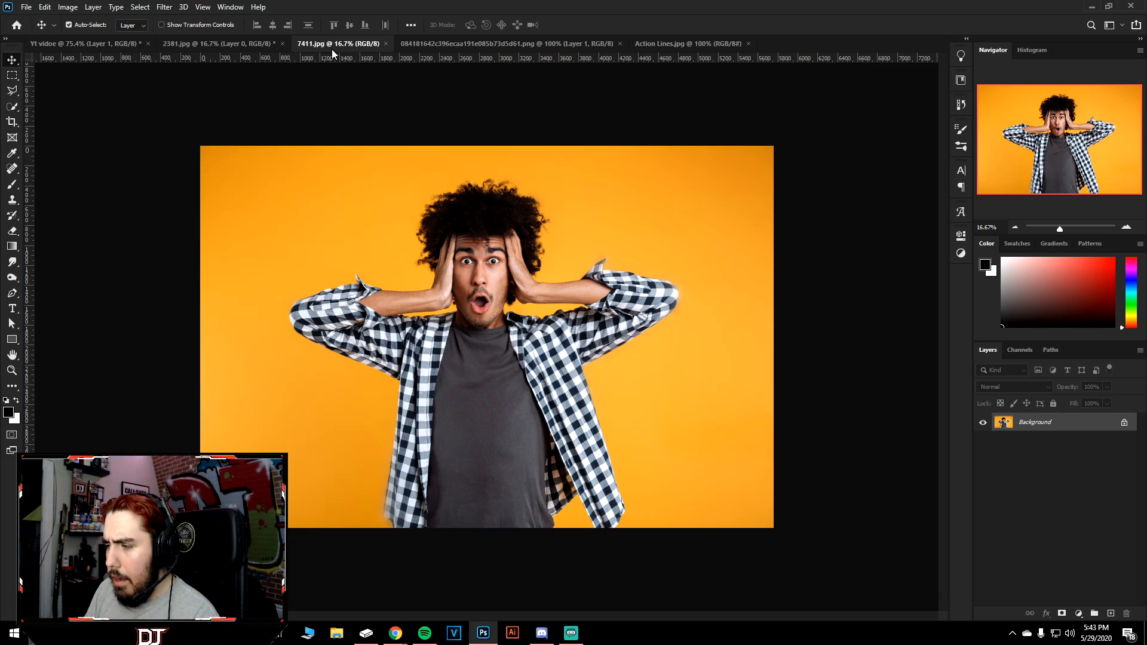
scroll(512, 293, up, 3)
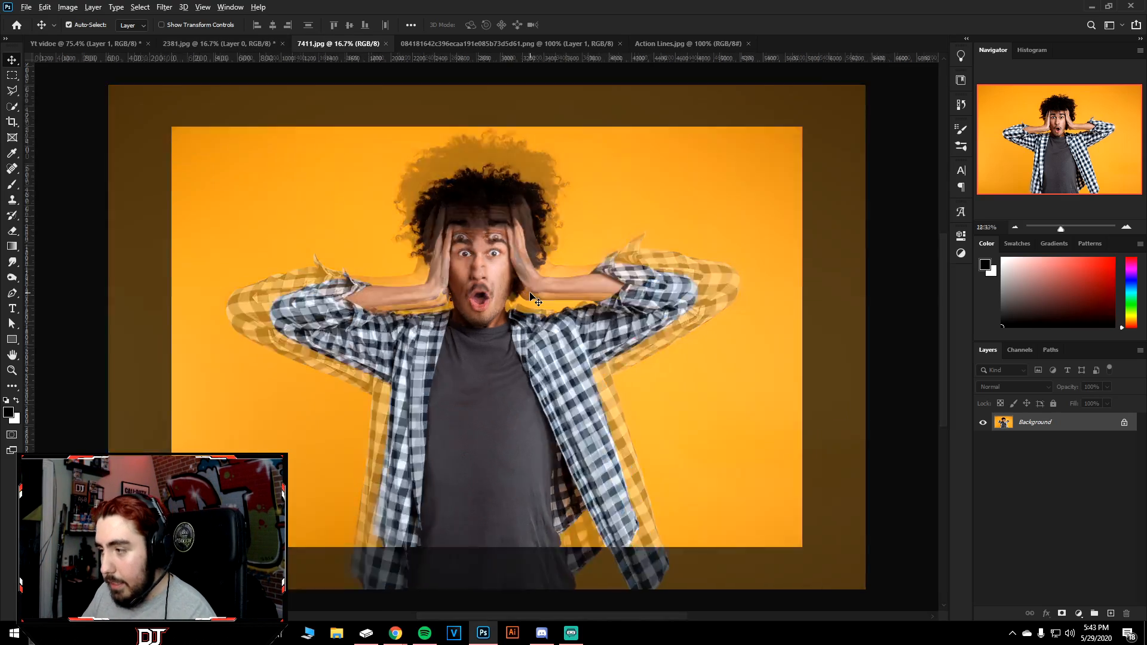
scroll(512, 293, down, 5)
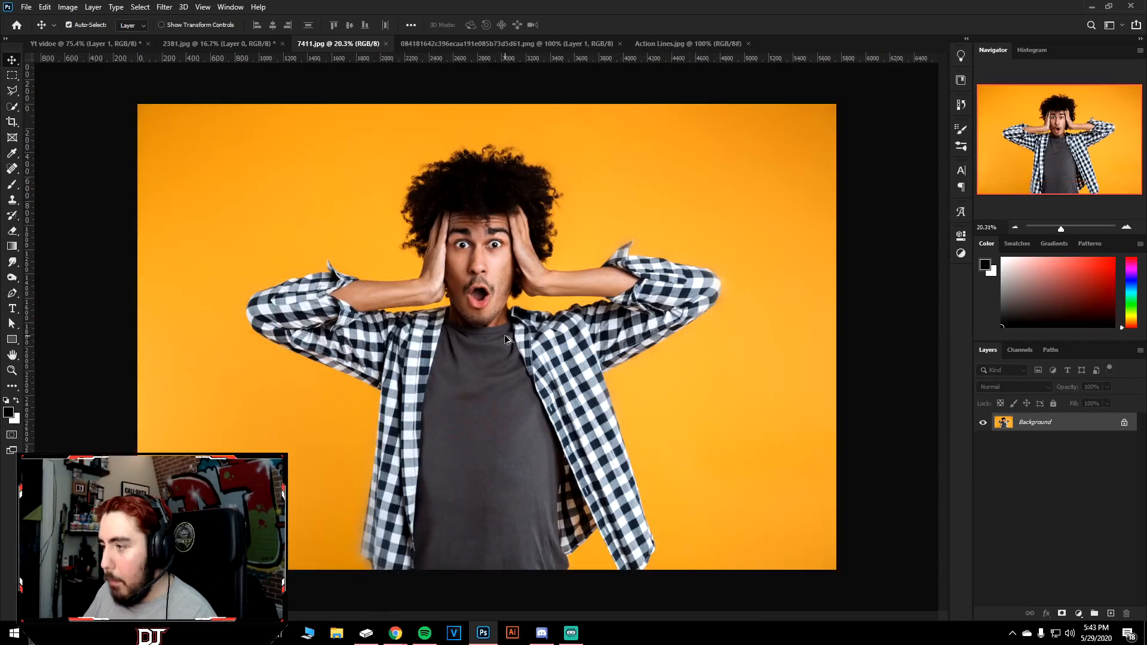
scroll(506, 338, up, 4)
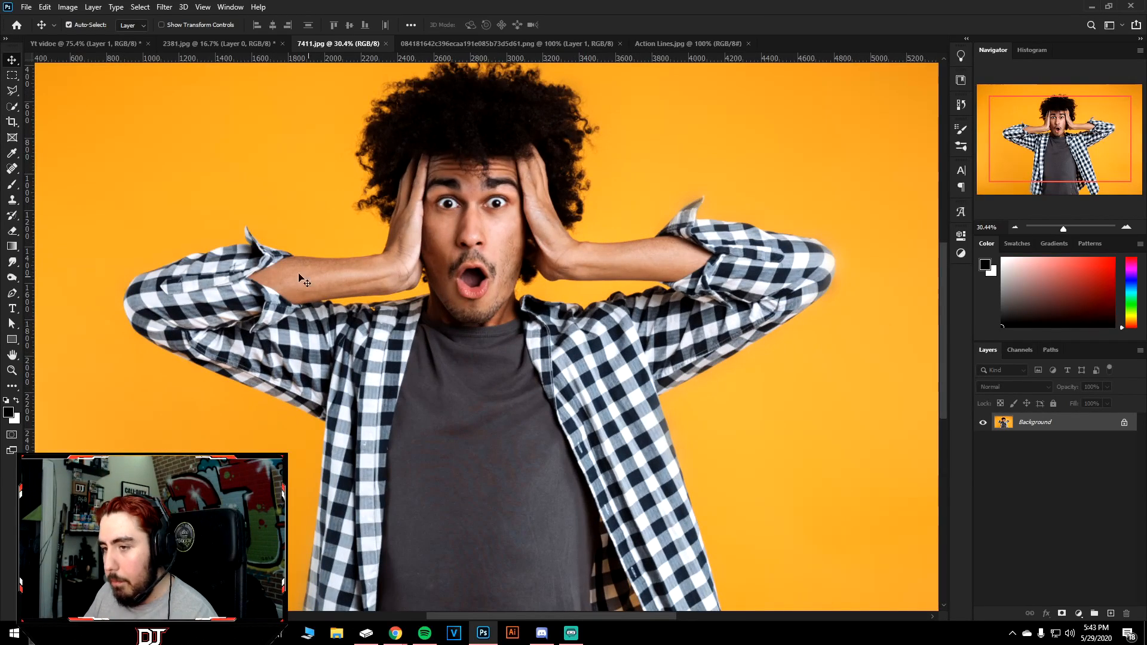
scroll(348, 288, down, 3)
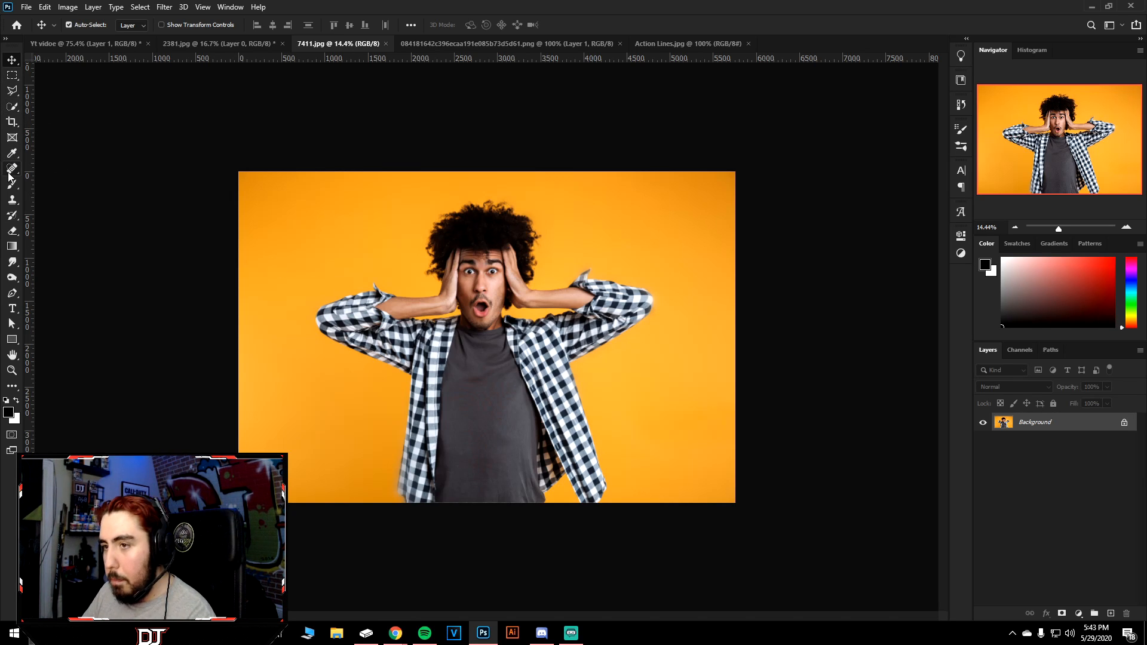
Try a short three-point path with the Pen tool beside the man's hair and undo it.
key(p)
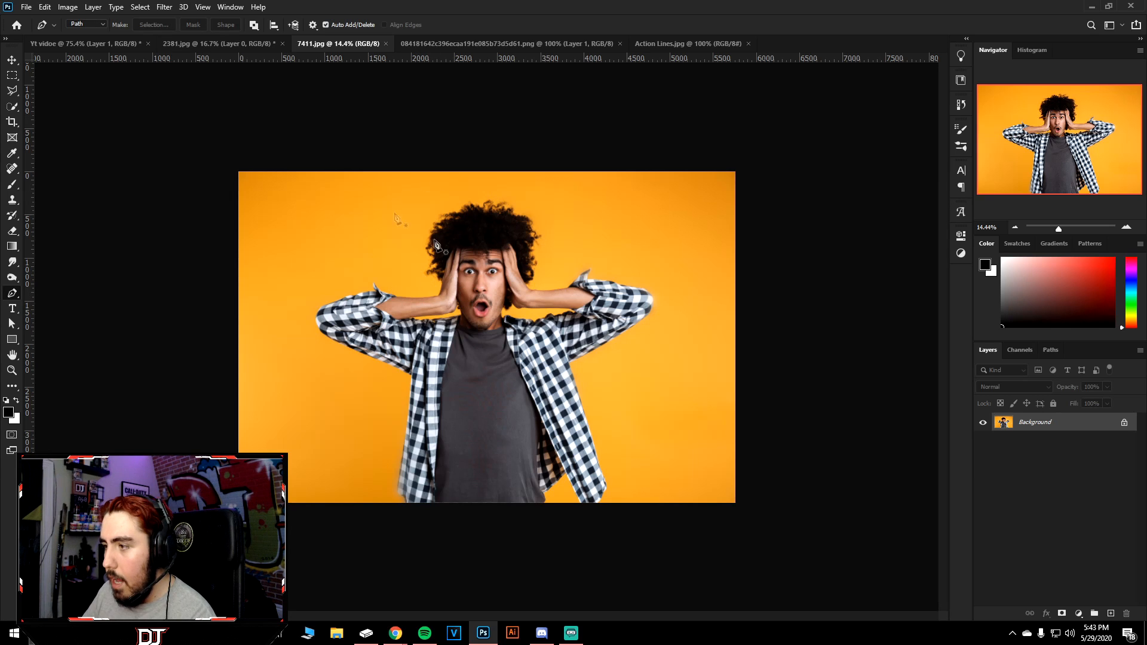
click(314, 229)
click(393, 220)
drag(396, 238, 398, 247)
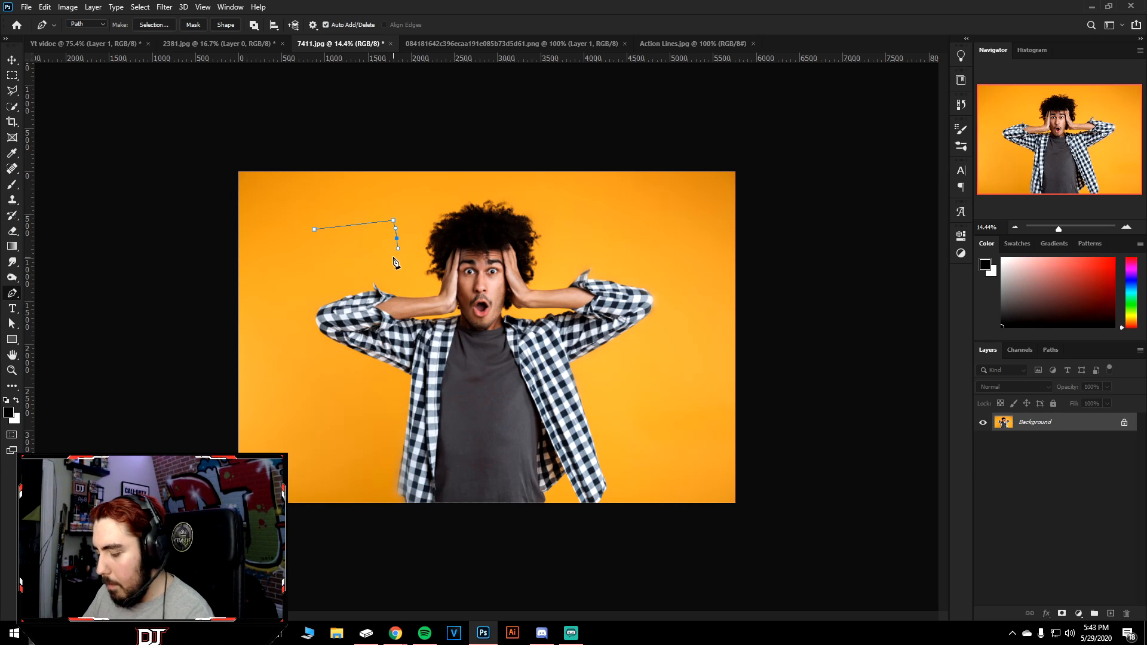
key(ctrl+z)
key(ctrl+z)
key(ctrl+z)
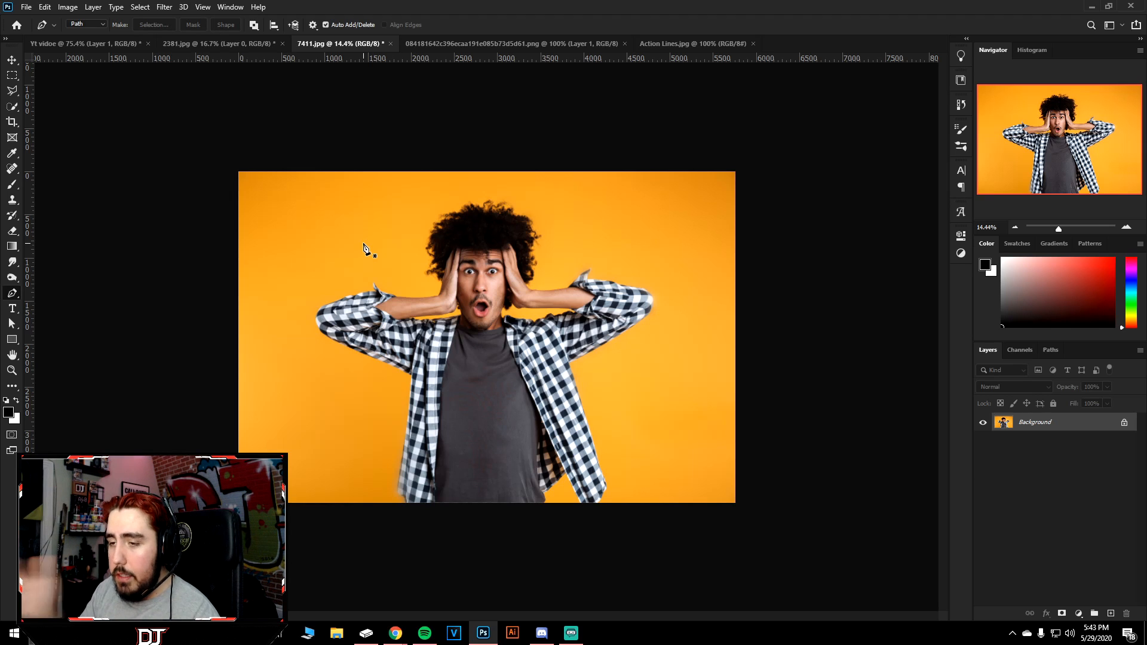
Switch to the Quick Selection tool and use Select Subject to select the man.
key(w)
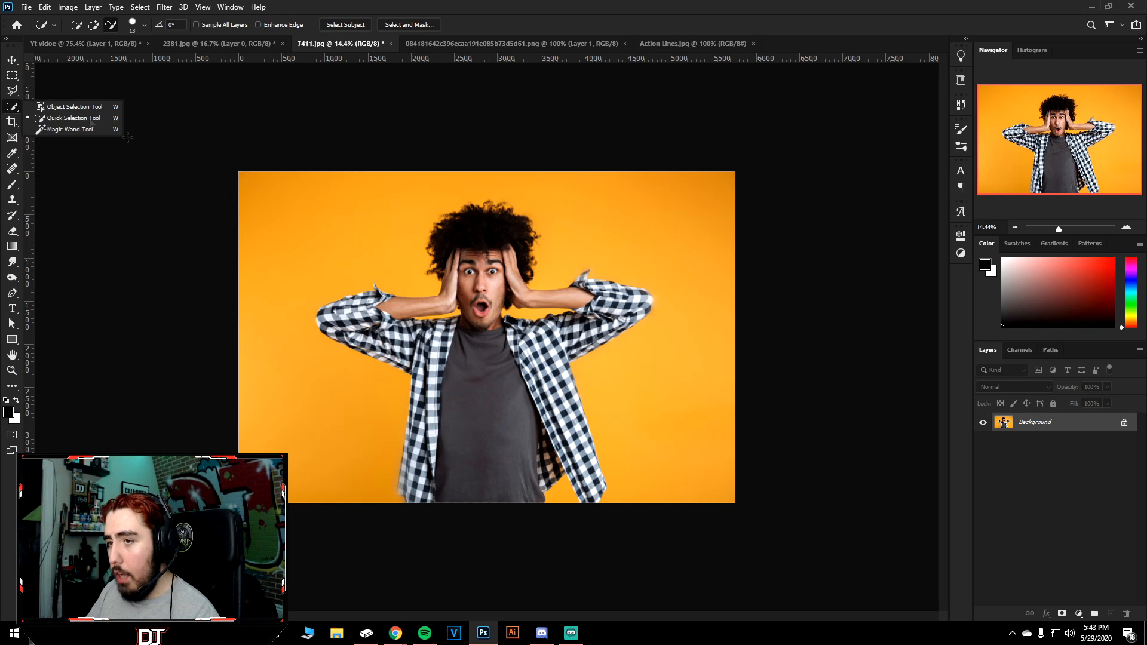
click(15, 109)
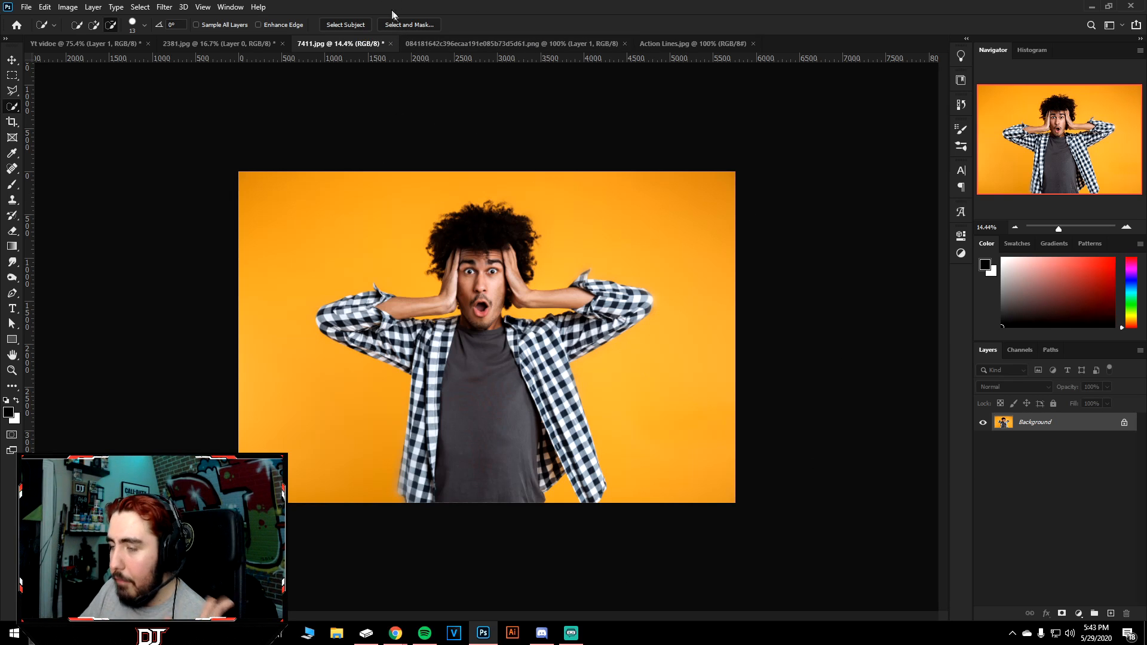
click(342, 24)
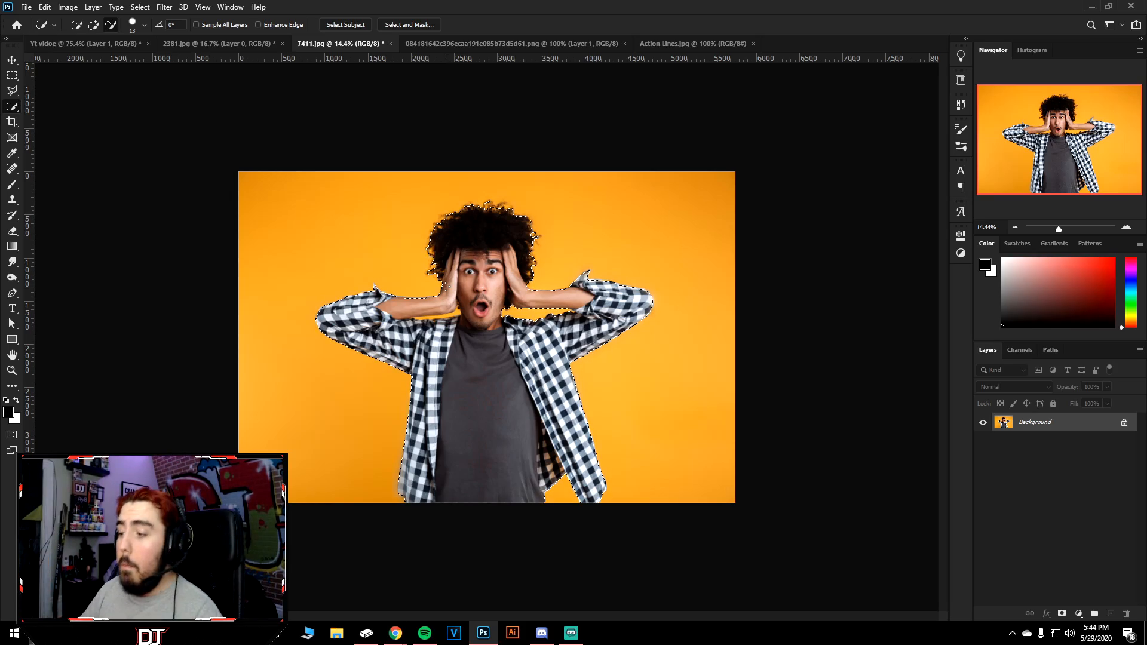
Inspect the selection outline around the man's hair, hands, arms and shirt.
scroll(390, 319, up, 2)
scroll(390, 318, up, 2)
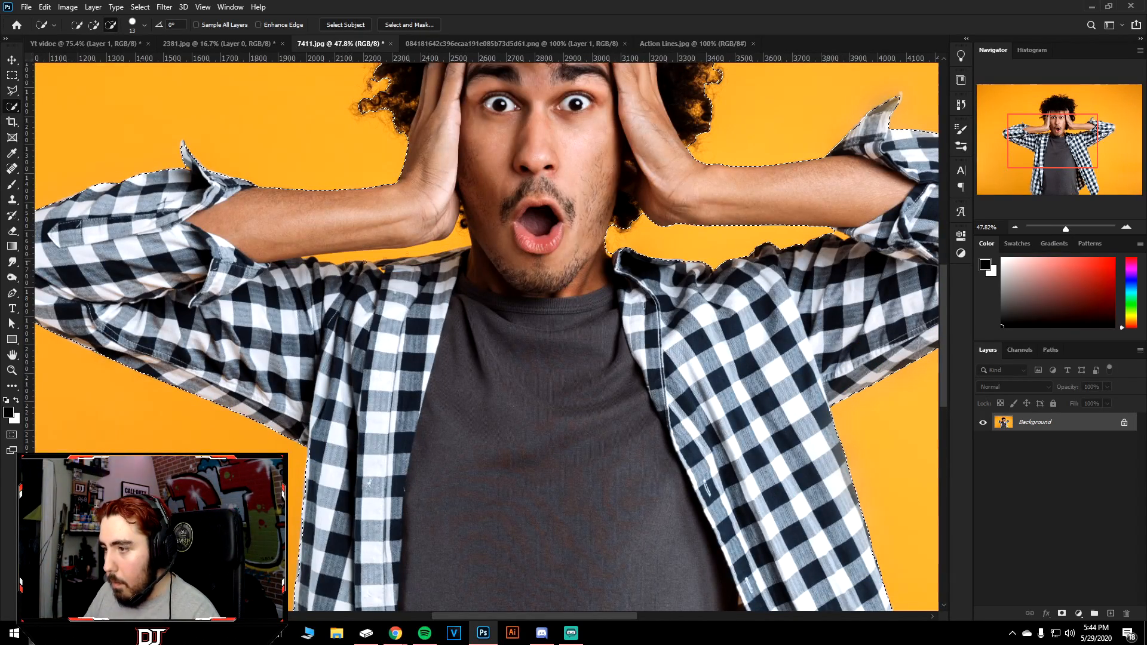
scroll(483, 368, down, 2)
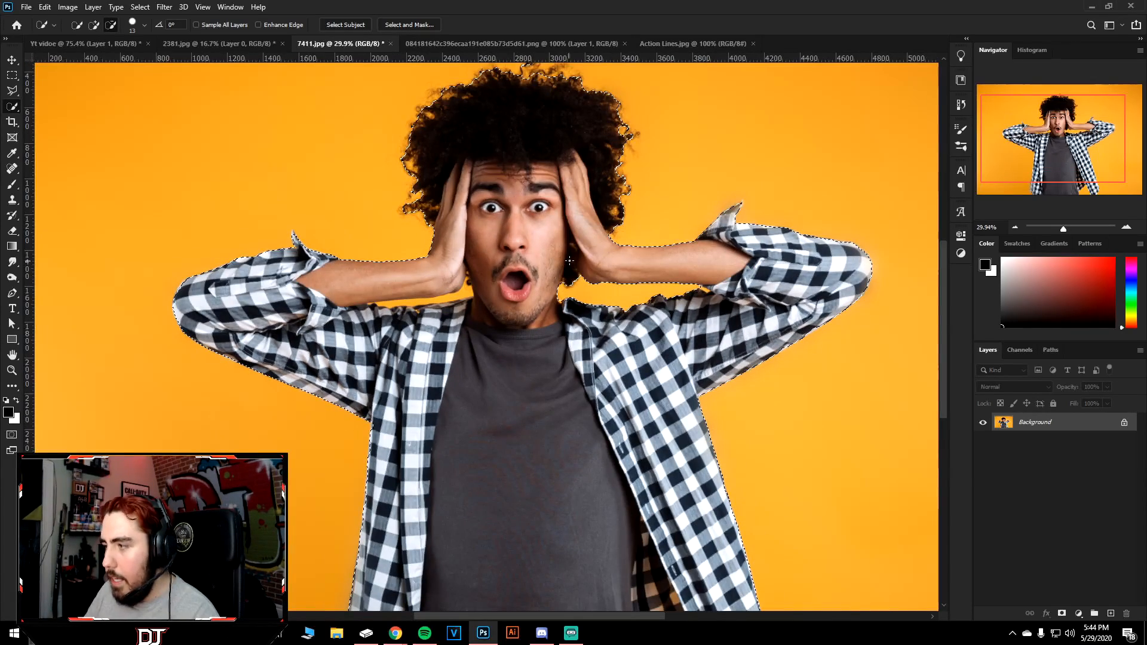
scroll(501, 162, down, 1)
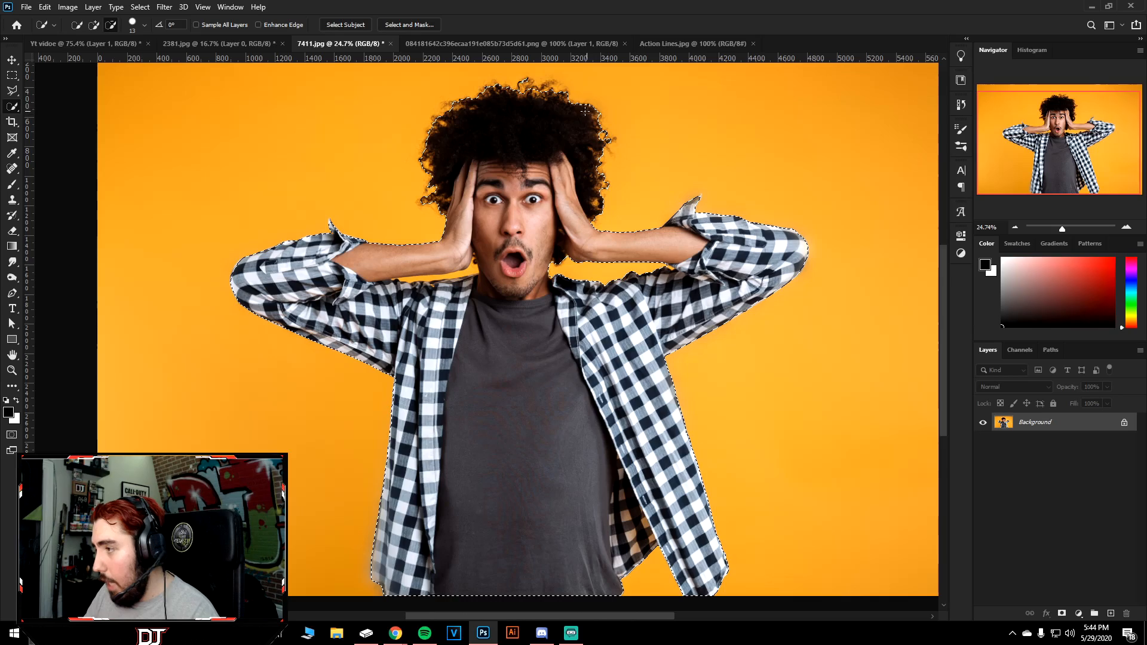
scroll(586, 184, up, 4)
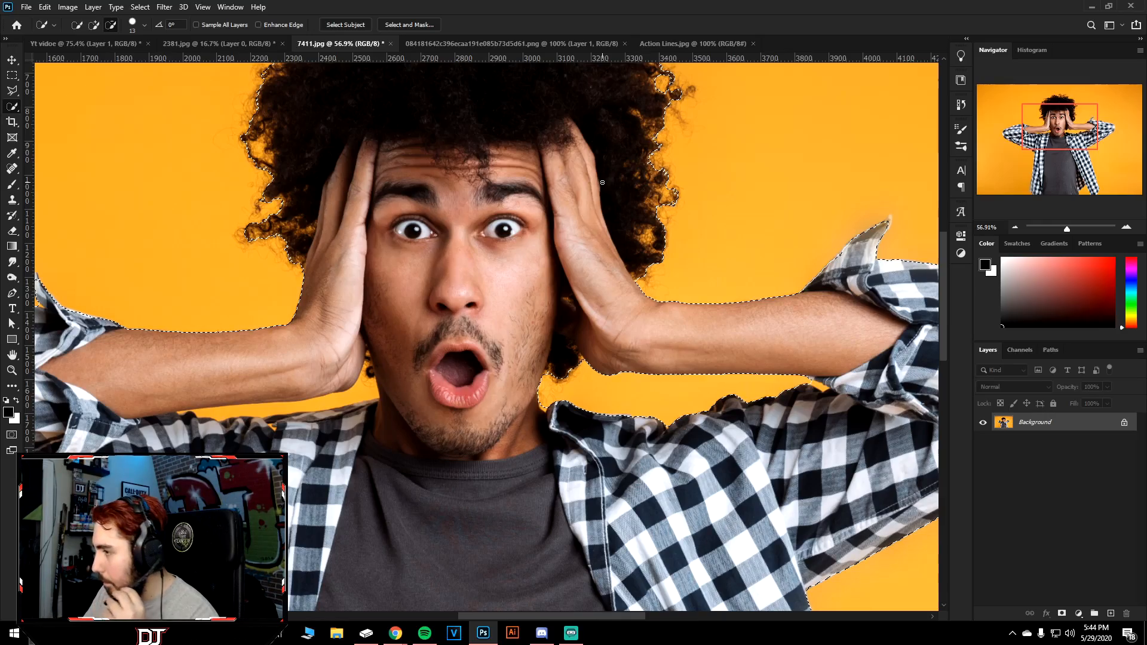
drag(530, 182, 543, 256)
scroll(544, 255, down, 2)
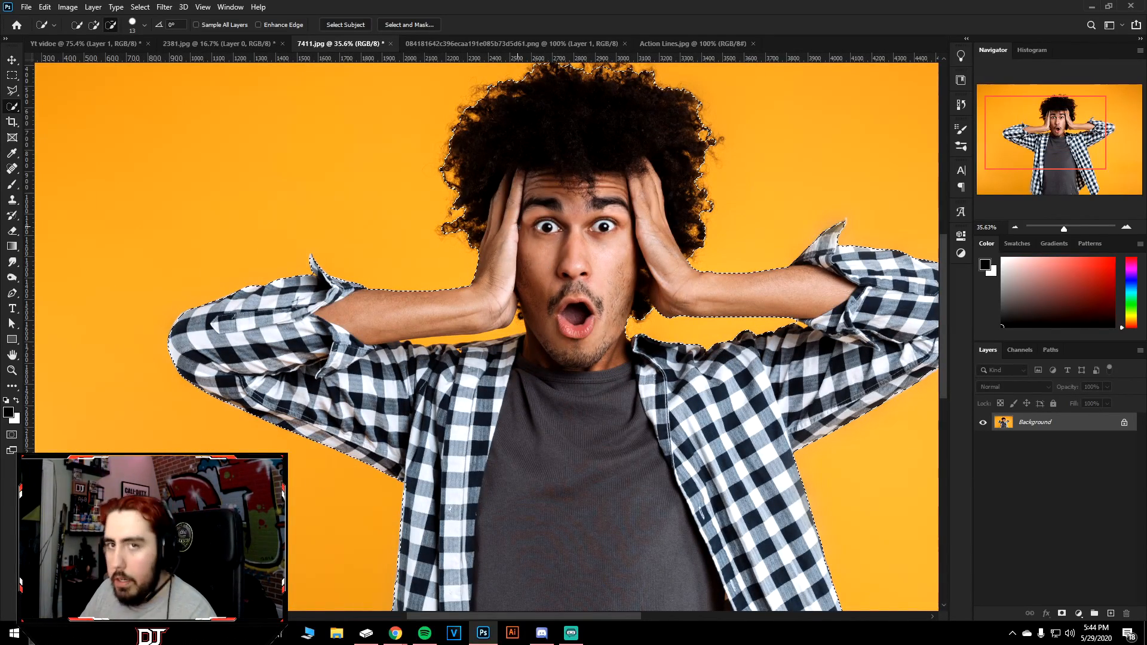
Enlarge the selection brush to 501 px, enter Quick Mask mode and check the overlay for background left unmasked.
drag(438, 354, 491, 355)
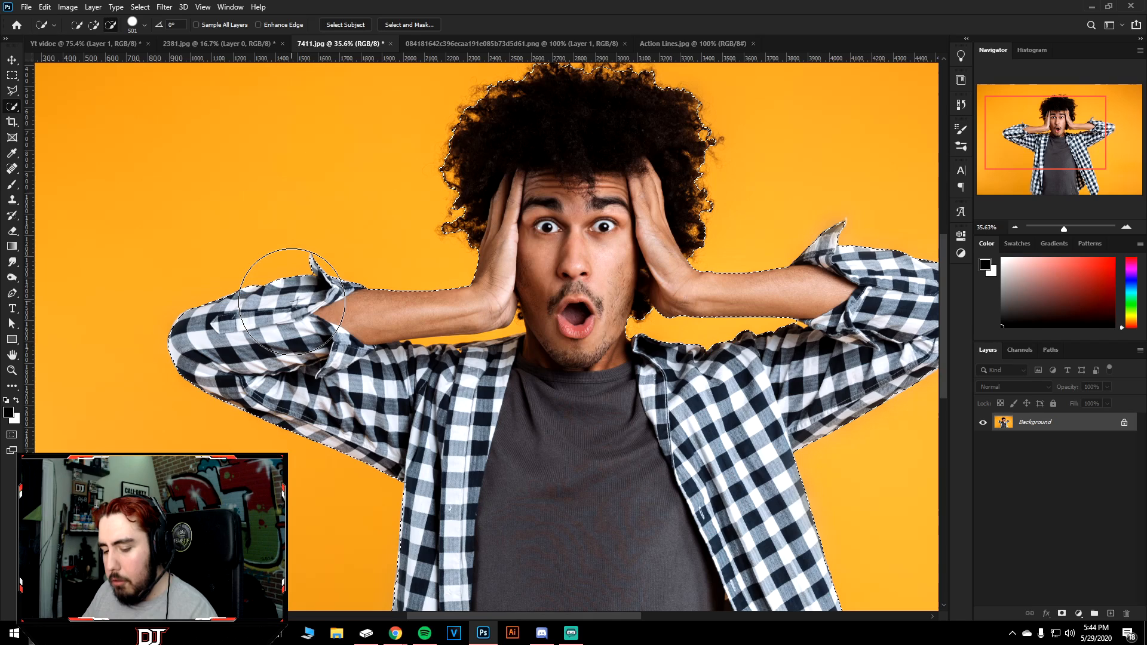
key(q)
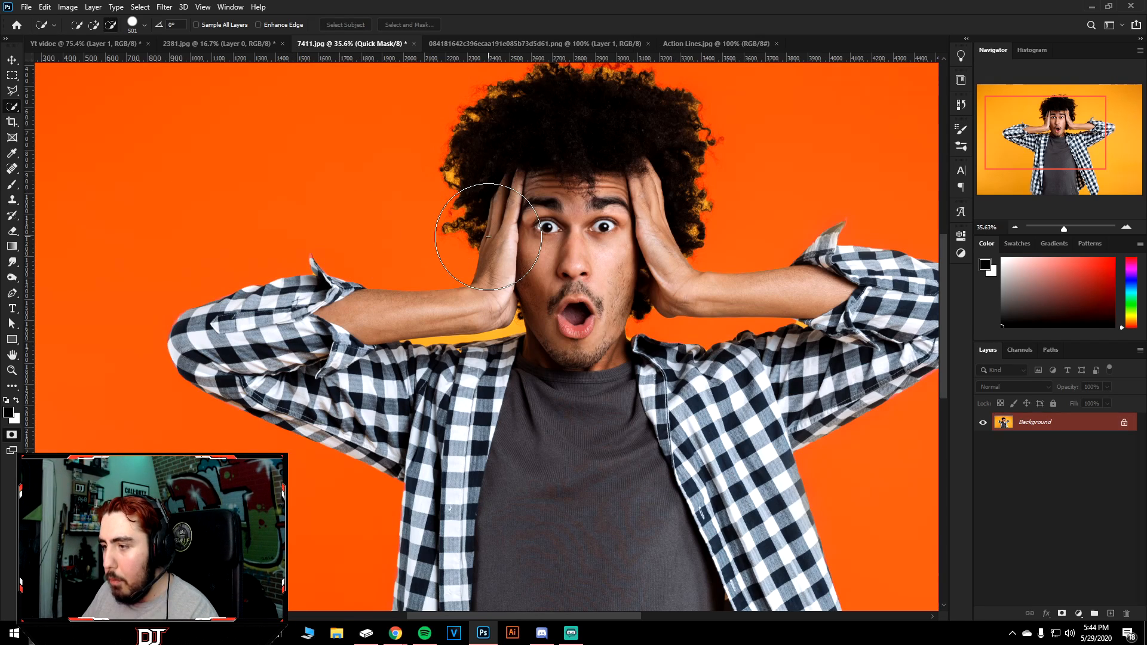
scroll(497, 238, down, 4)
scroll(497, 238, down, 2)
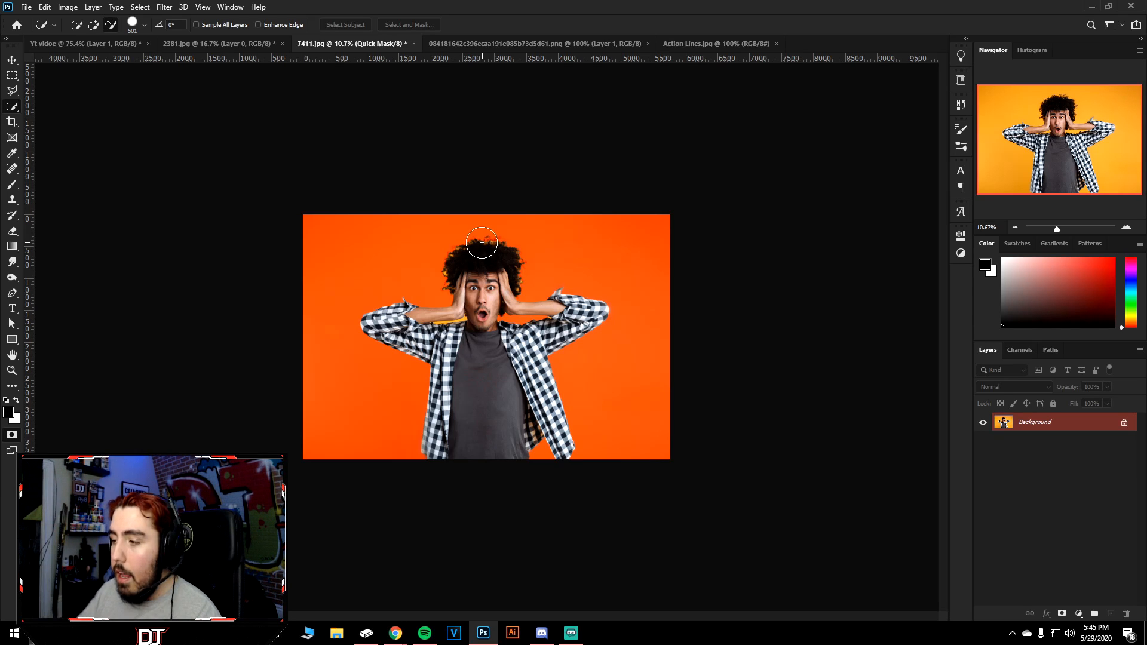
scroll(482, 243, up, 7)
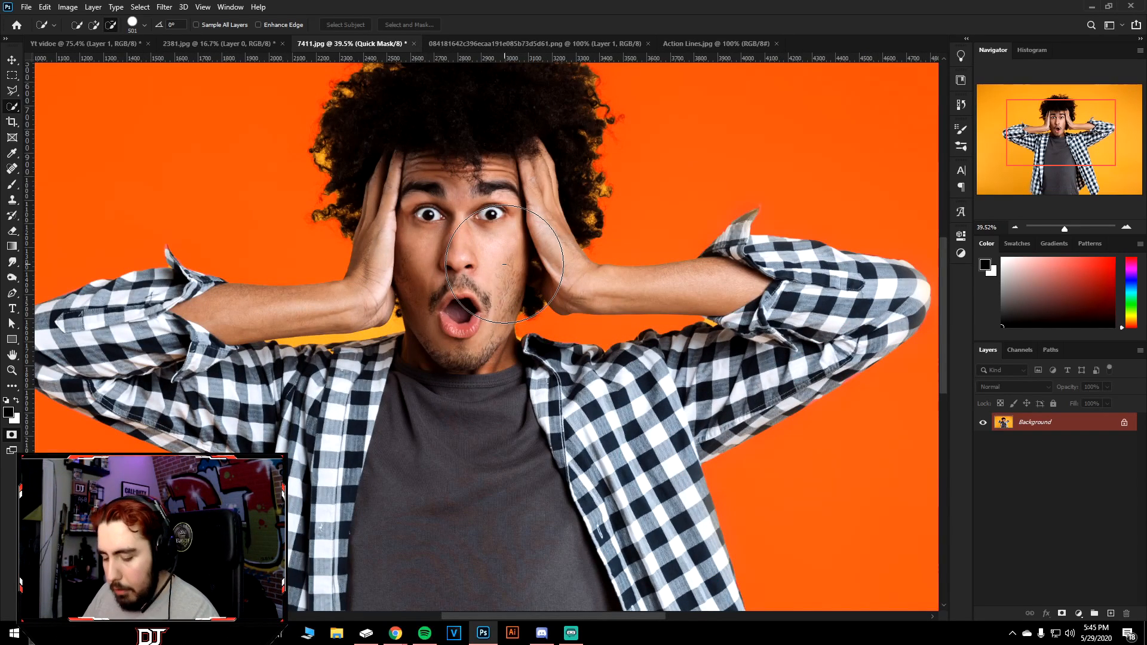
Switch to the Brush tool, try its hardness range between 0% and 100%, and reduce the brush size to 35 px.
key(b)
mouse_move(307, 295)
mouse_down()
mouse_move(339, 302)
mouse_move(317, 302)
mouse_move(315, 278)
mouse_move(385, 278)
mouse_move(554, 292)
mouse_move(306, 298)
mouse_move(737, 300)
mouse_move(244, 330)
mouse_up()
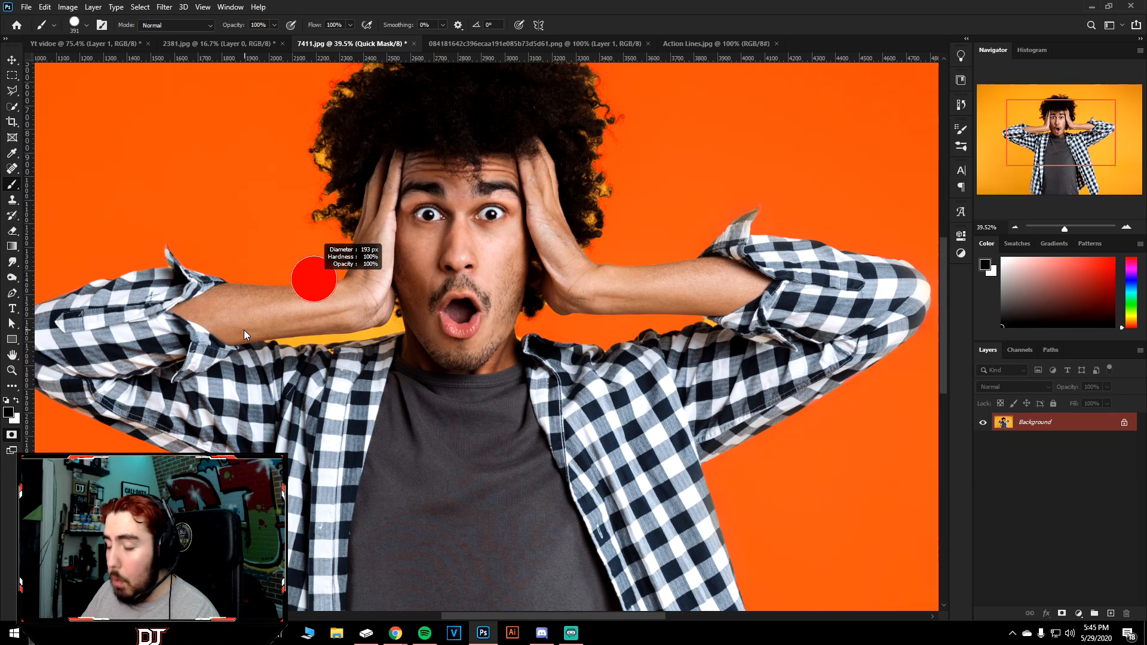
drag(244, 330, 227, 31)
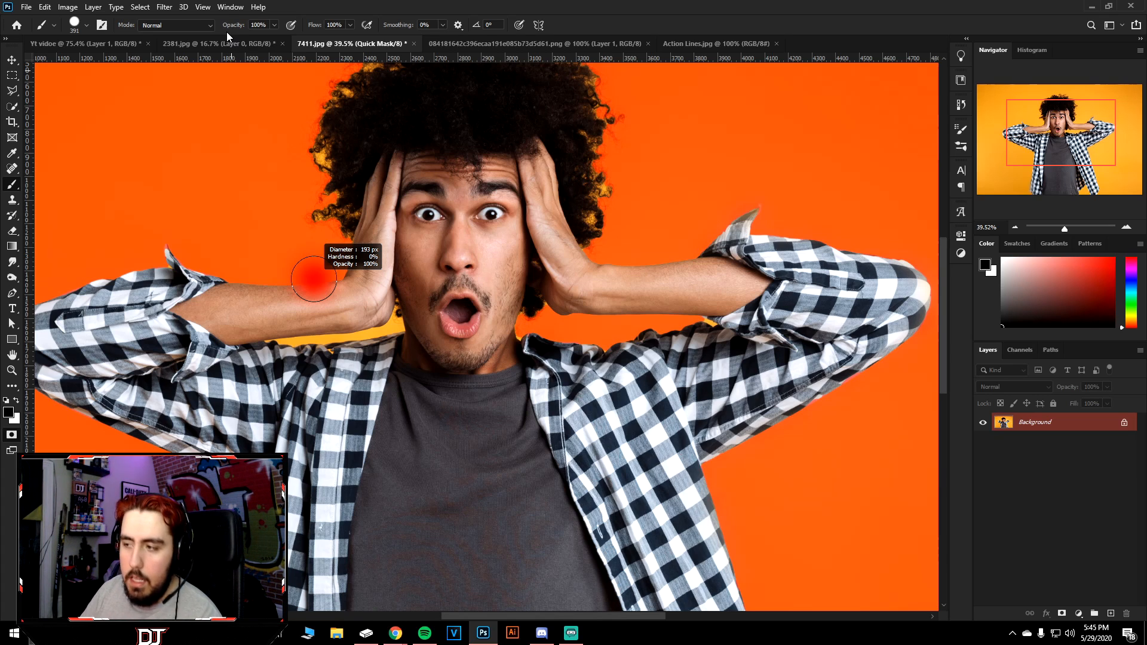
drag(227, 18, 267, 315)
mouse_move(255, 400)
mouse_down()
mouse_move(227, 156)
mouse_move(239, 4)
mouse_up()
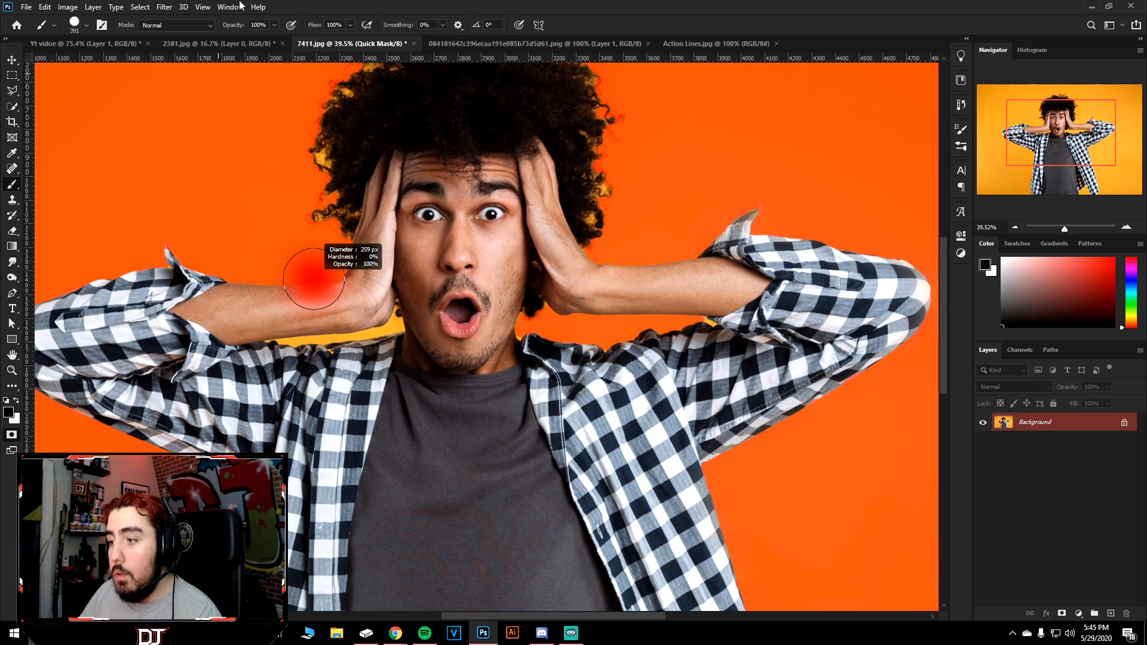
drag(240, 6, 202, 335)
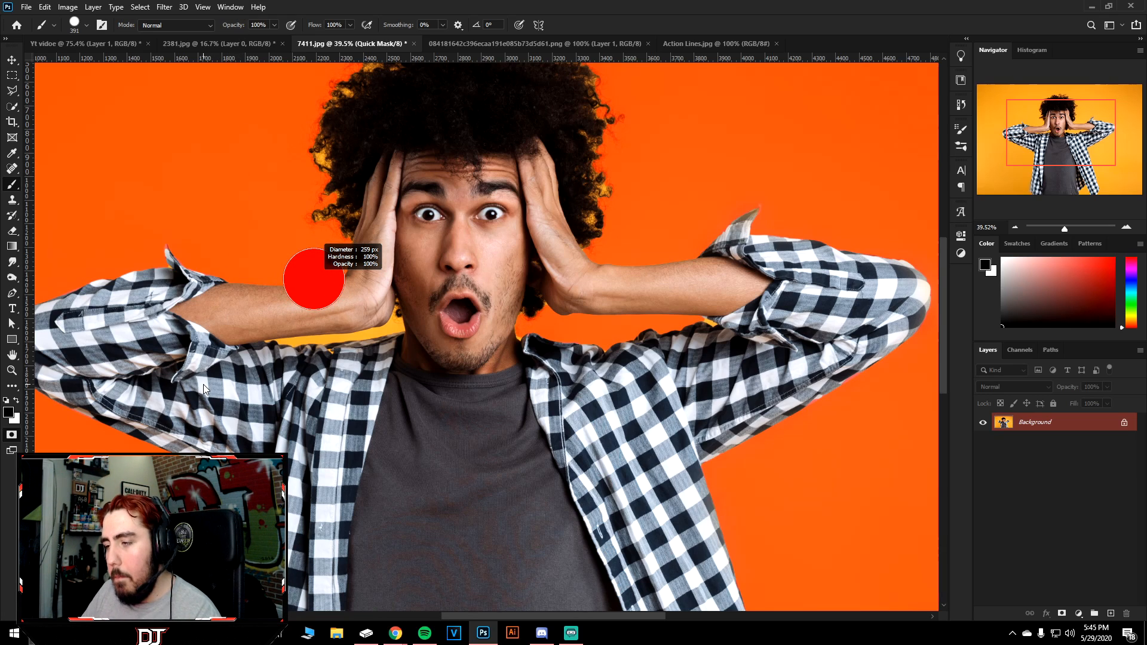
drag(203, 385, 212, 300)
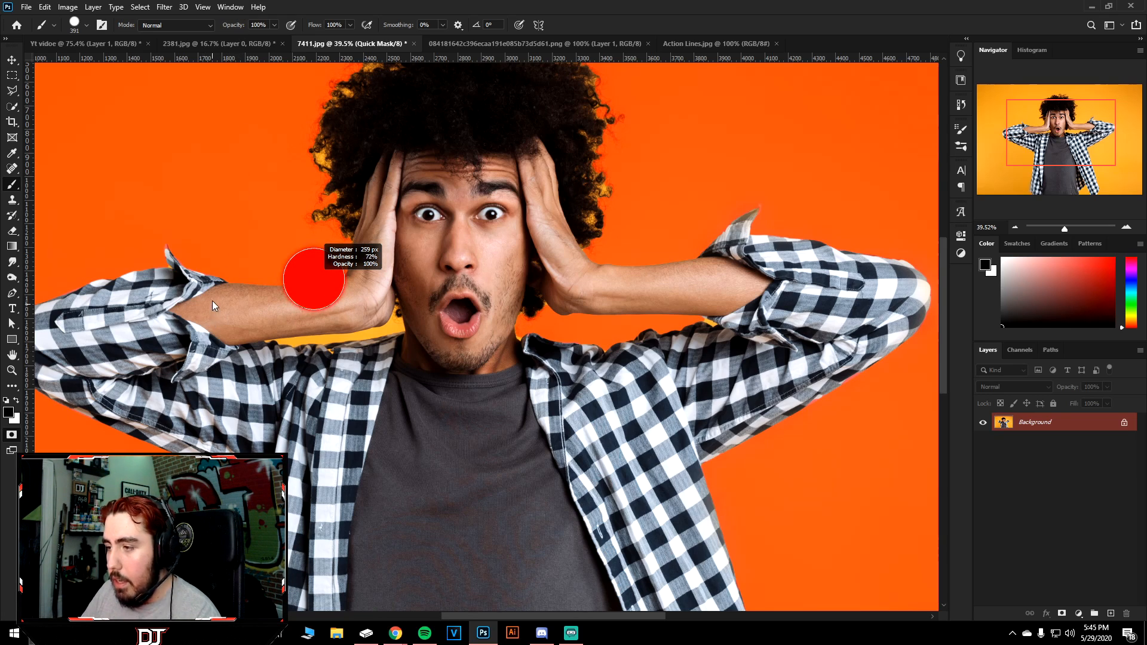
drag(216, 353, 221, 359)
scroll(293, 364, up, 5)
drag(350, 334, 242, 341)
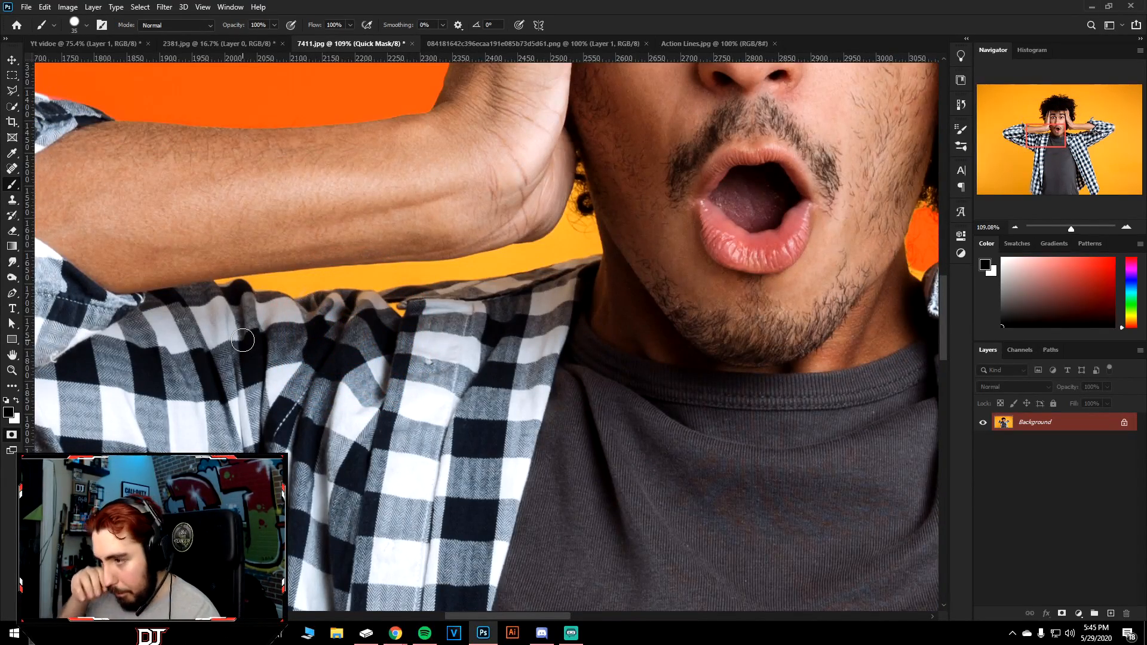
Try a short mask stroke in the gap below the forearm, undo it, and swap the paint color to white and back to black.
drag(299, 285, 329, 282)
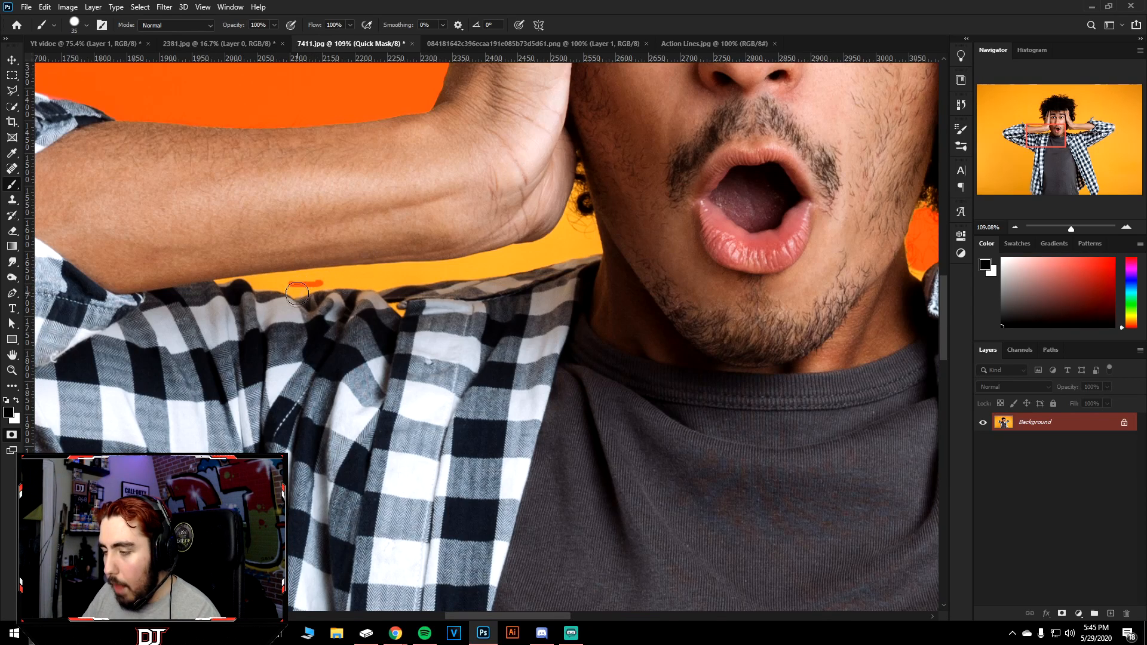
key(ctrl+z)
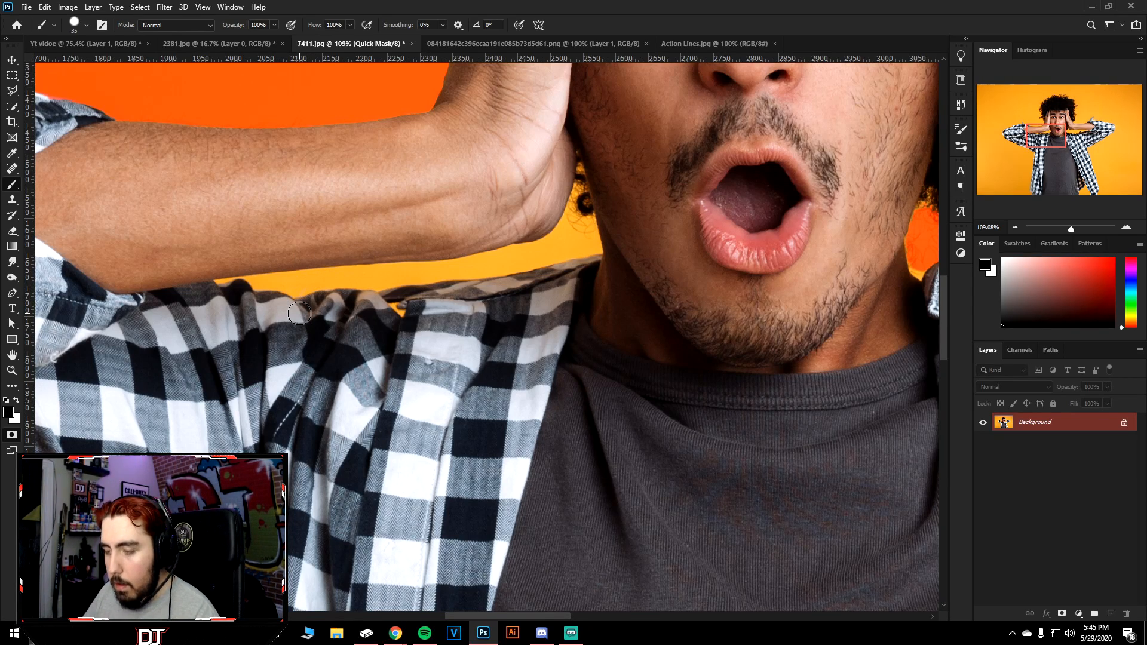
key(x)
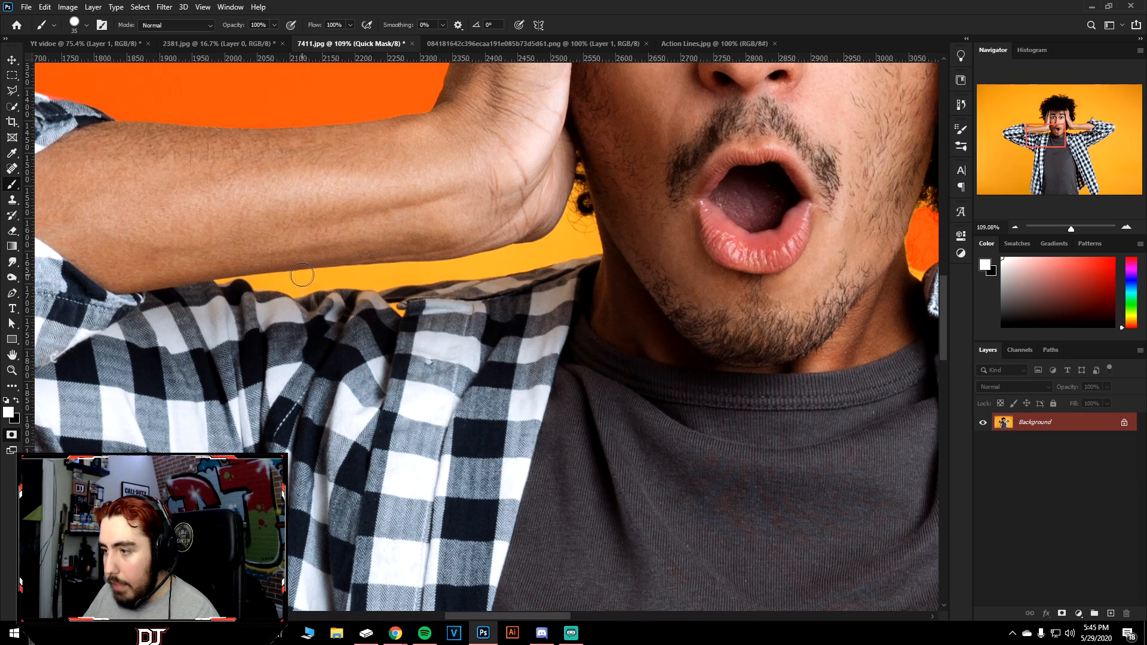
click(287, 95)
key(x)
click(286, 95)
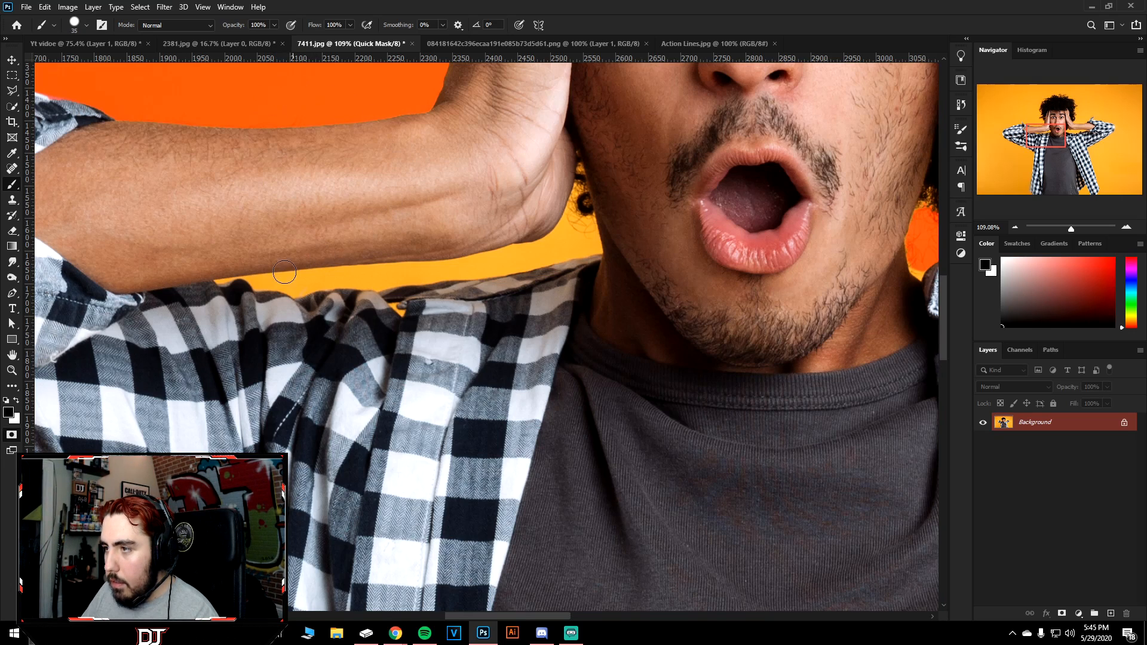
Reduce the brush to 12 px and paint the mask in straight strokes along the underside of the forearm above the plaid shirt.
scroll(278, 347, up, 5)
drag(305, 302, 296, 302)
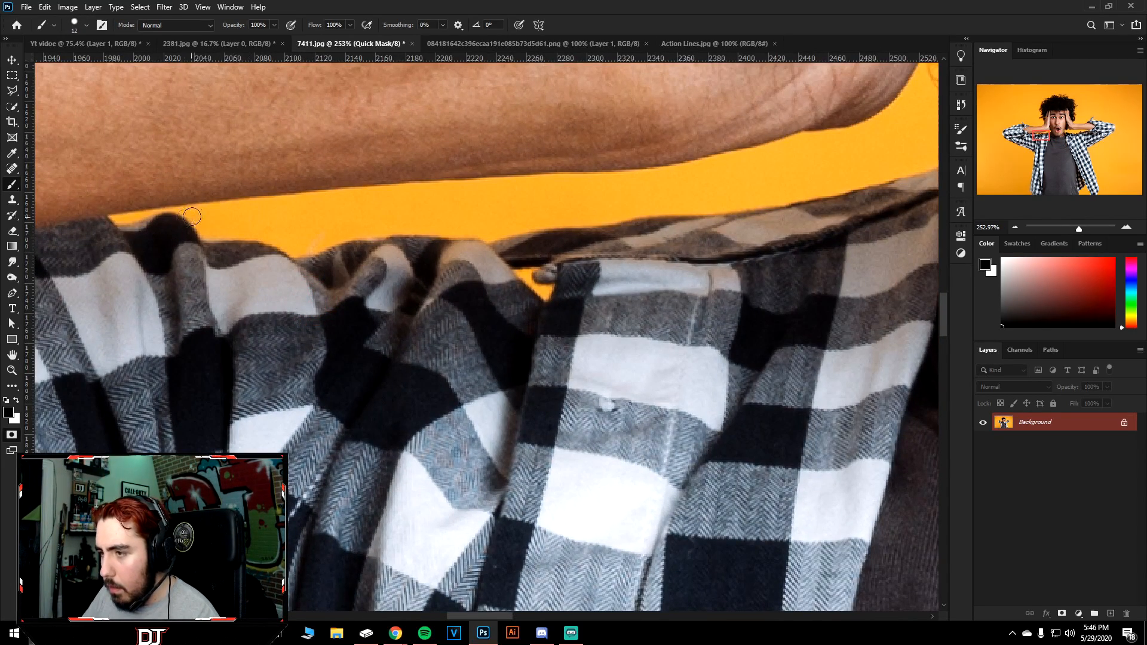
drag(193, 213, 269, 205)
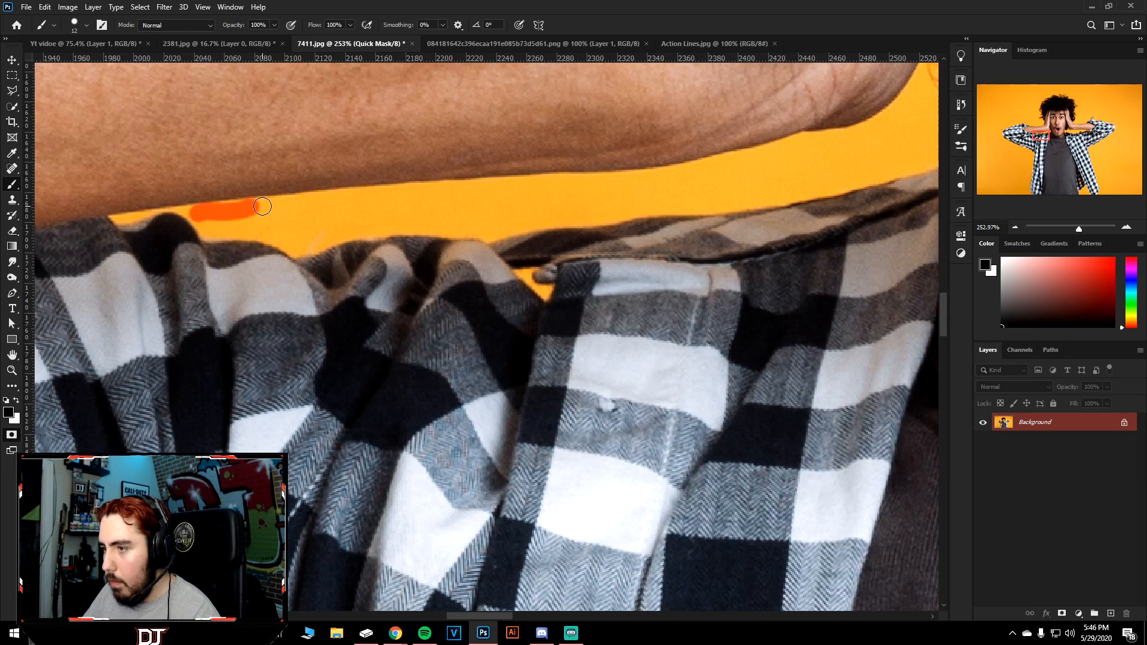
shift+click(653, 176)
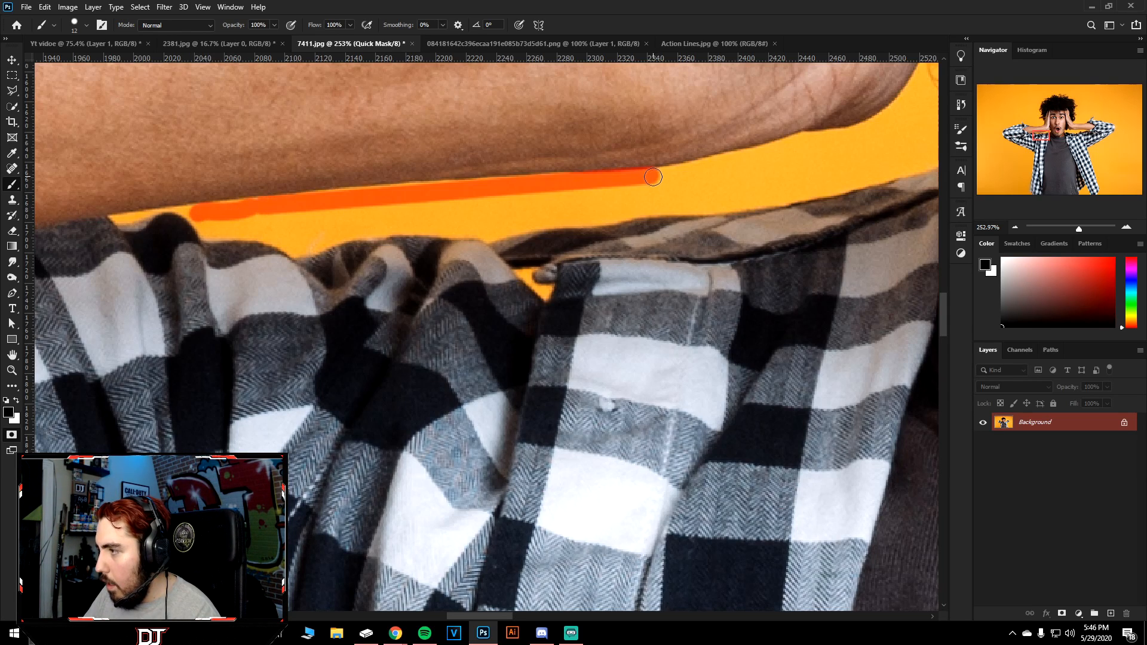
shift+click(813, 141)
Continue the mask in straight strokes around the heel of the hand, up between wrist and jaw, and down toward the collar.
drag(824, 145, 473, 297)
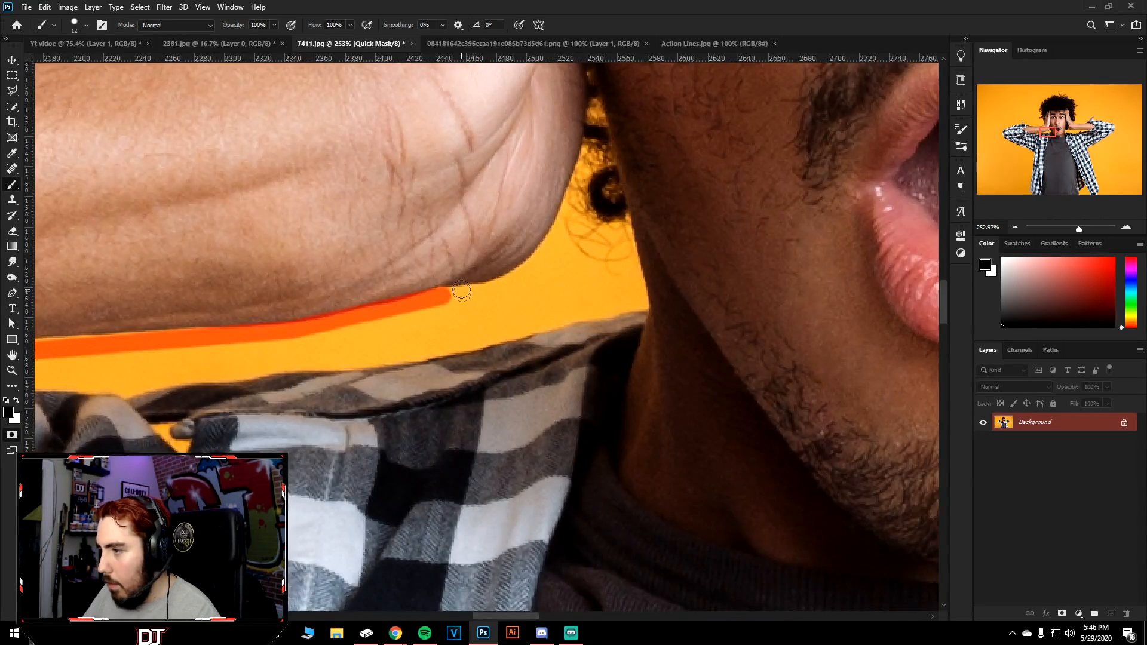
shift+click(512, 284)
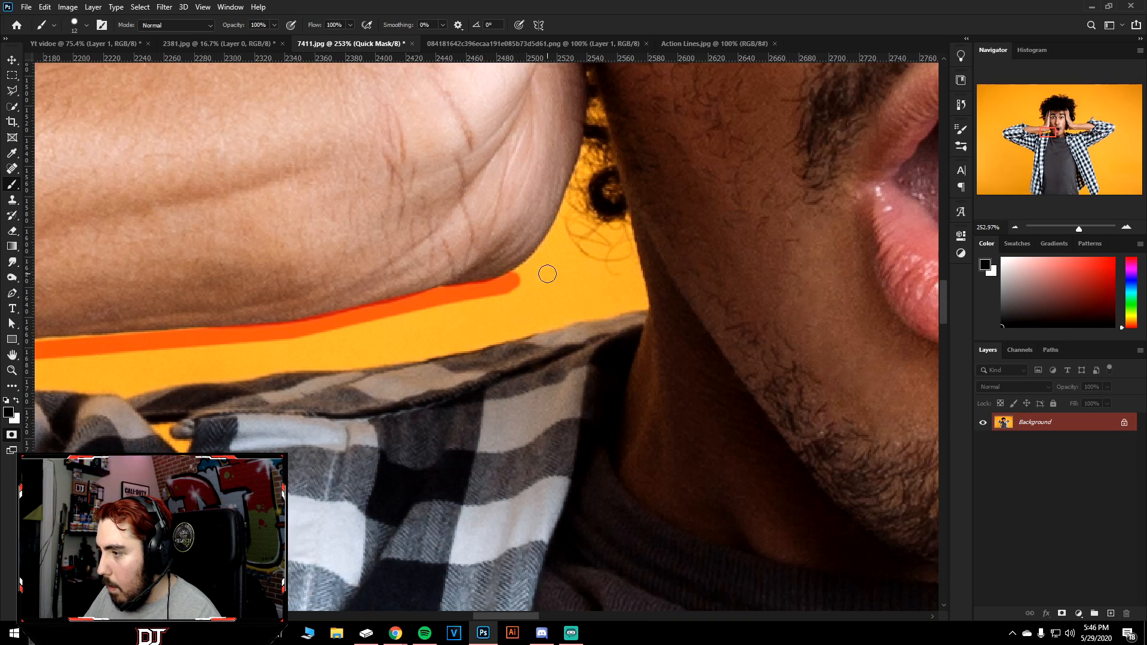
shift+click(566, 226)
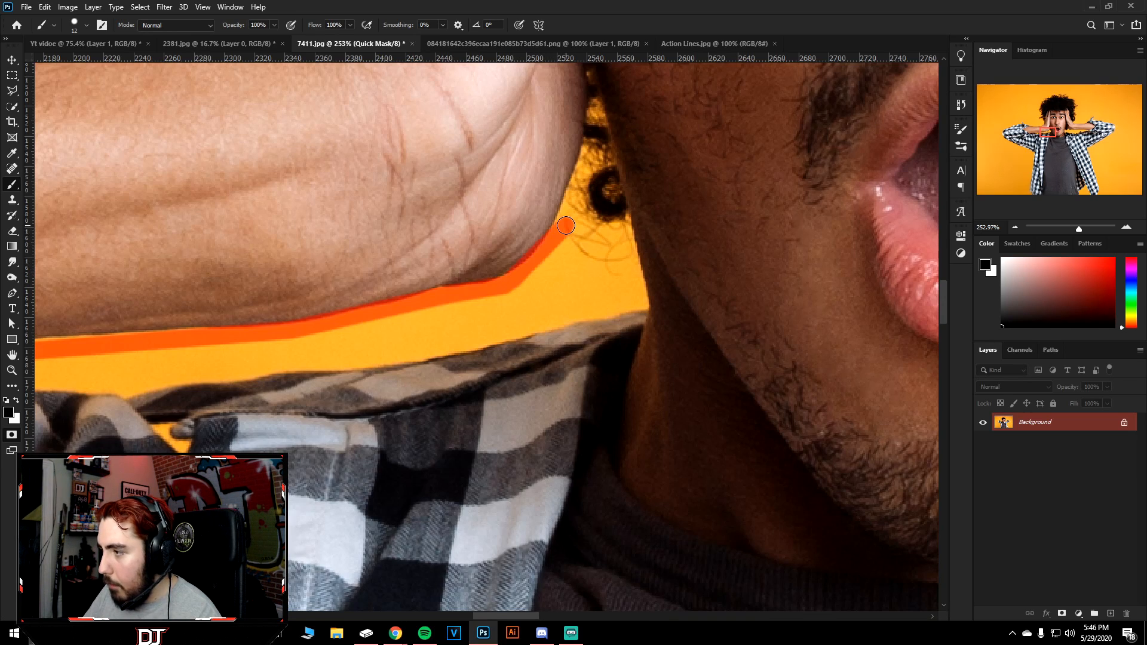
shift+click(582, 173)
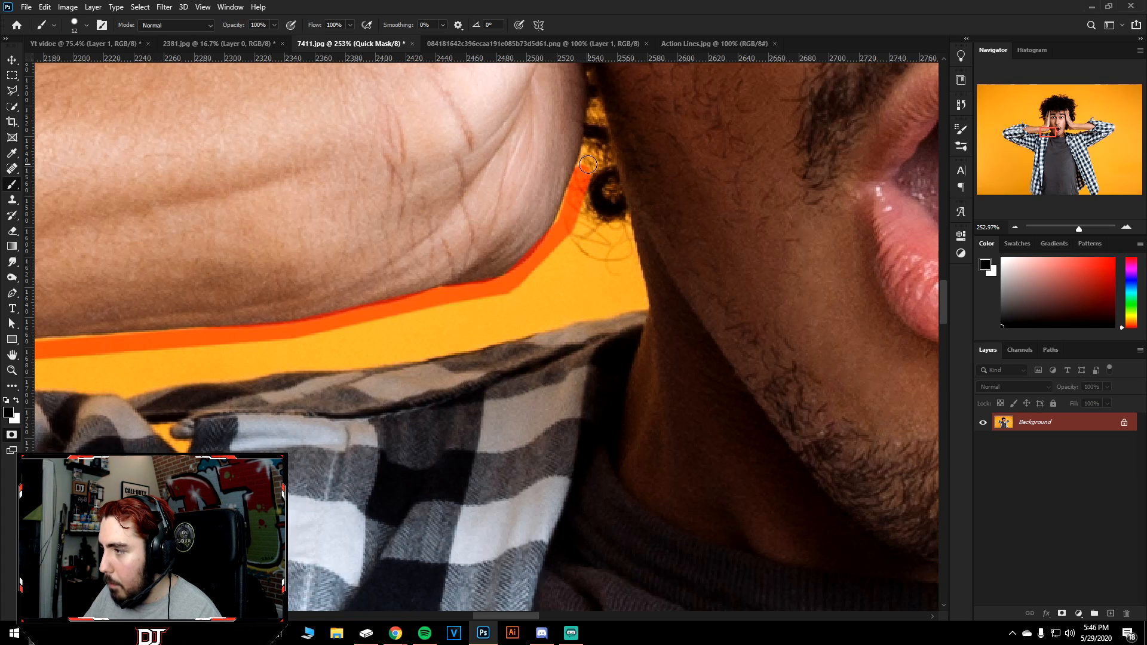
shift+click(591, 148)
shift+click(592, 131)
shift+click(593, 113)
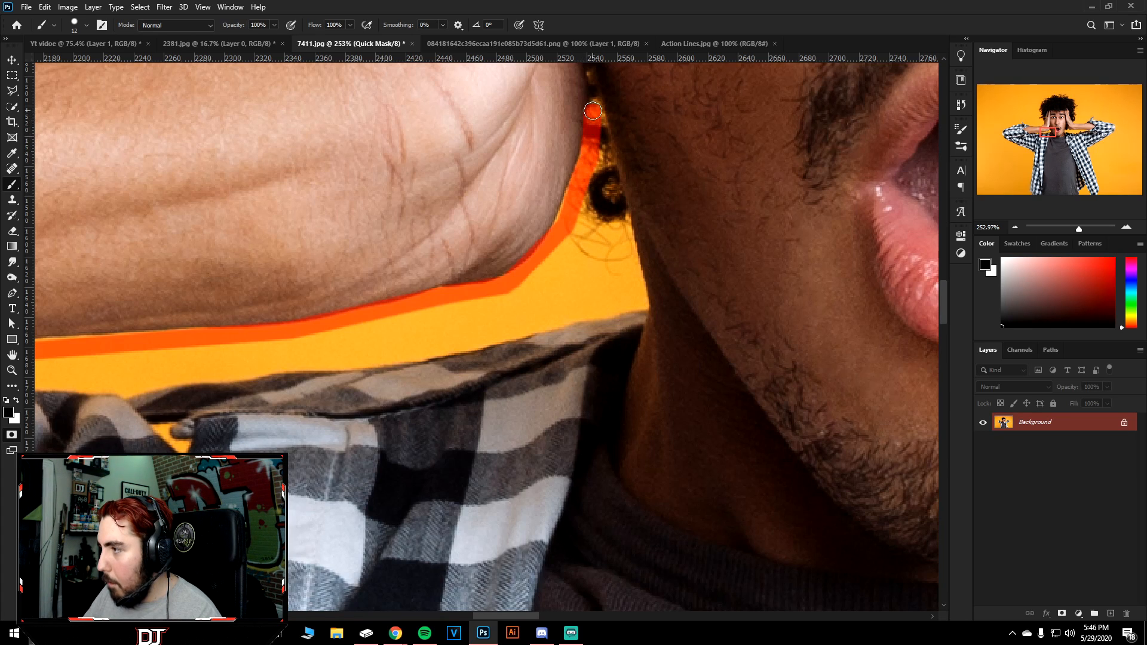
shift+click(639, 305)
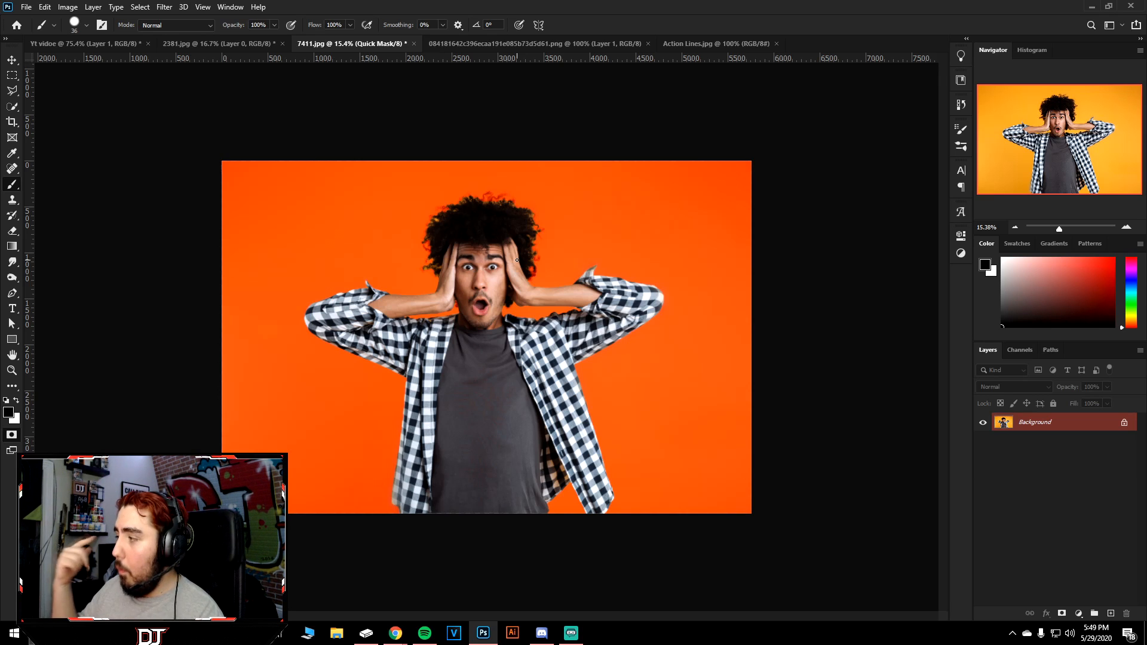
Leave Quick Mask mode to turn the painted mask into a selection of the man, and unlock the background layer.
key(q)
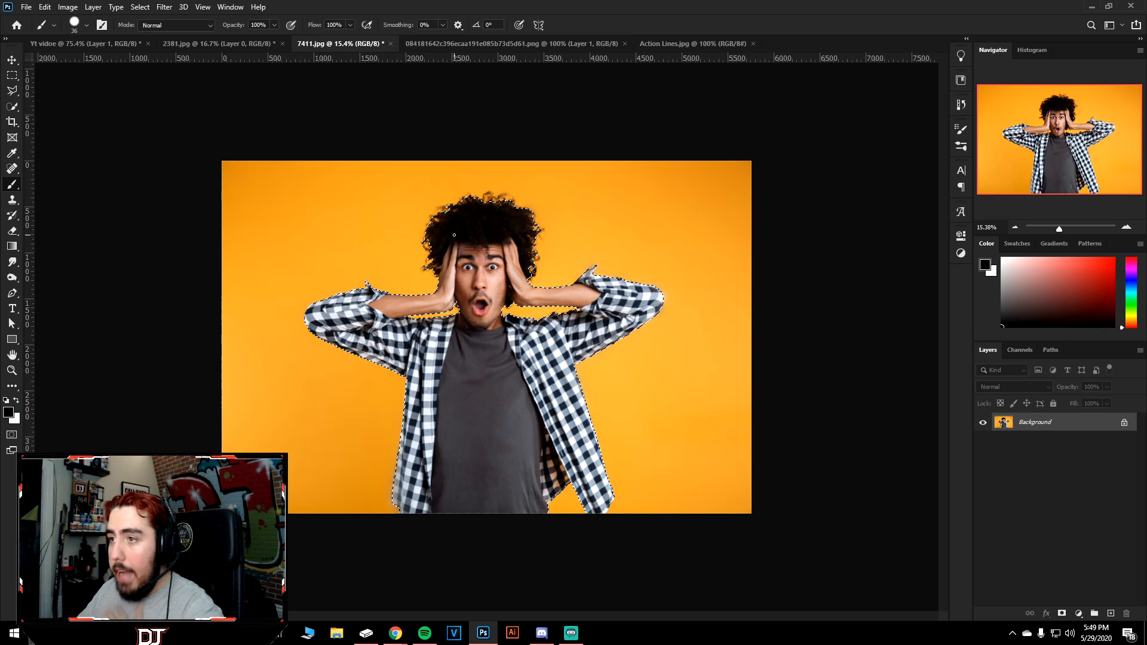
click(137, 8)
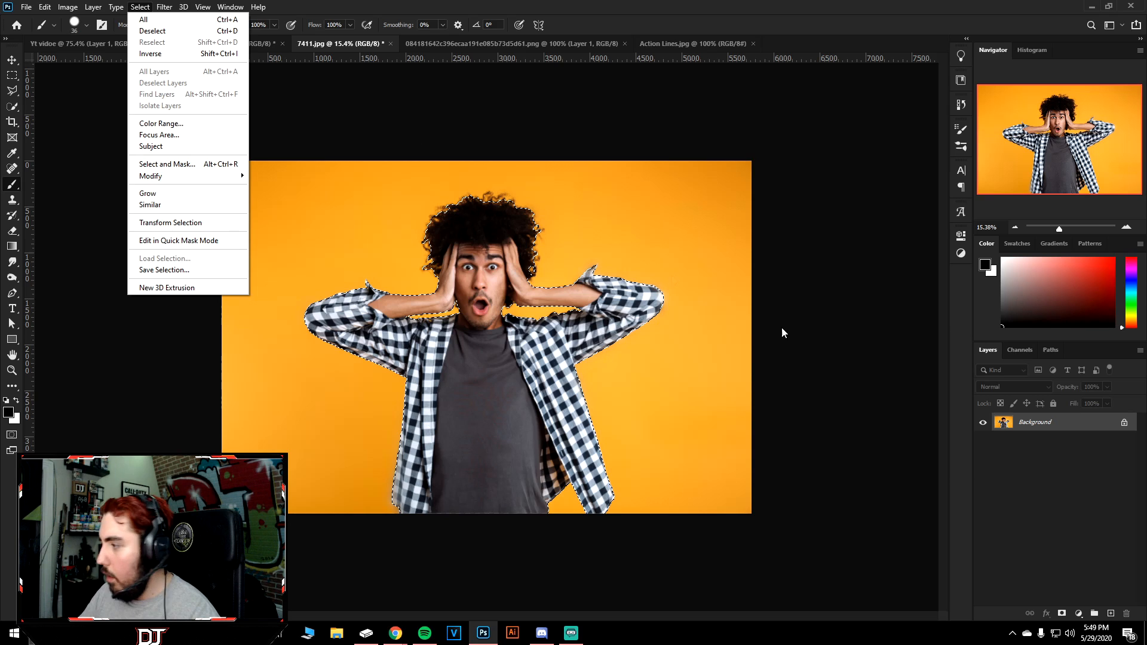
click(1125, 424)
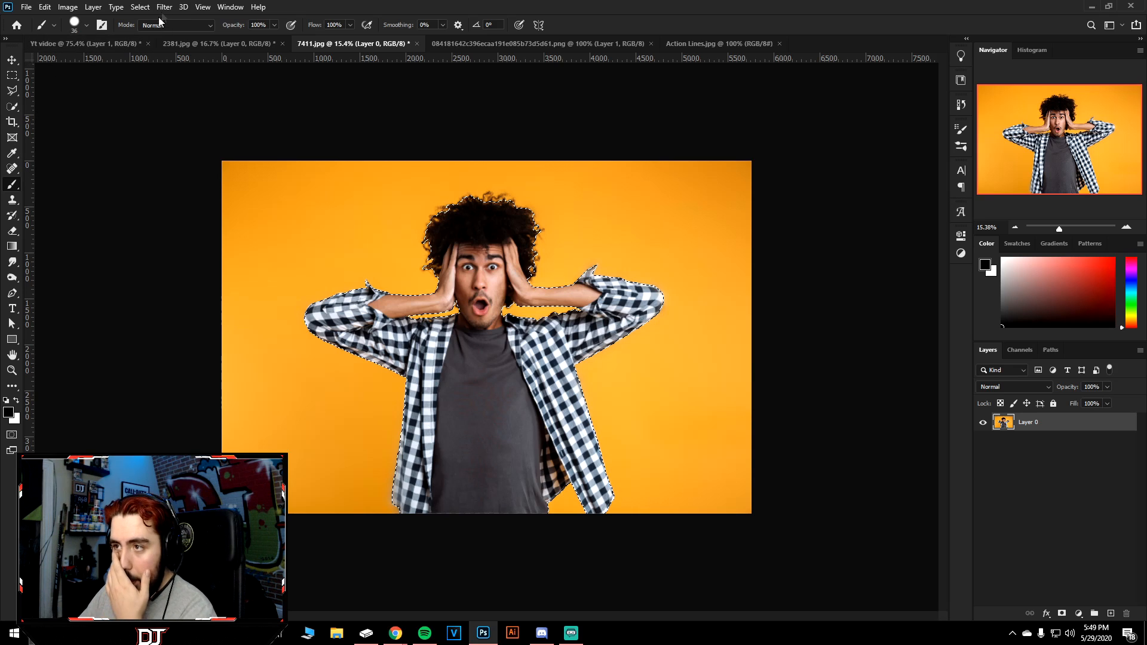
Invert the selection, delete the orange background around the man, and deselect.
click(134, 7)
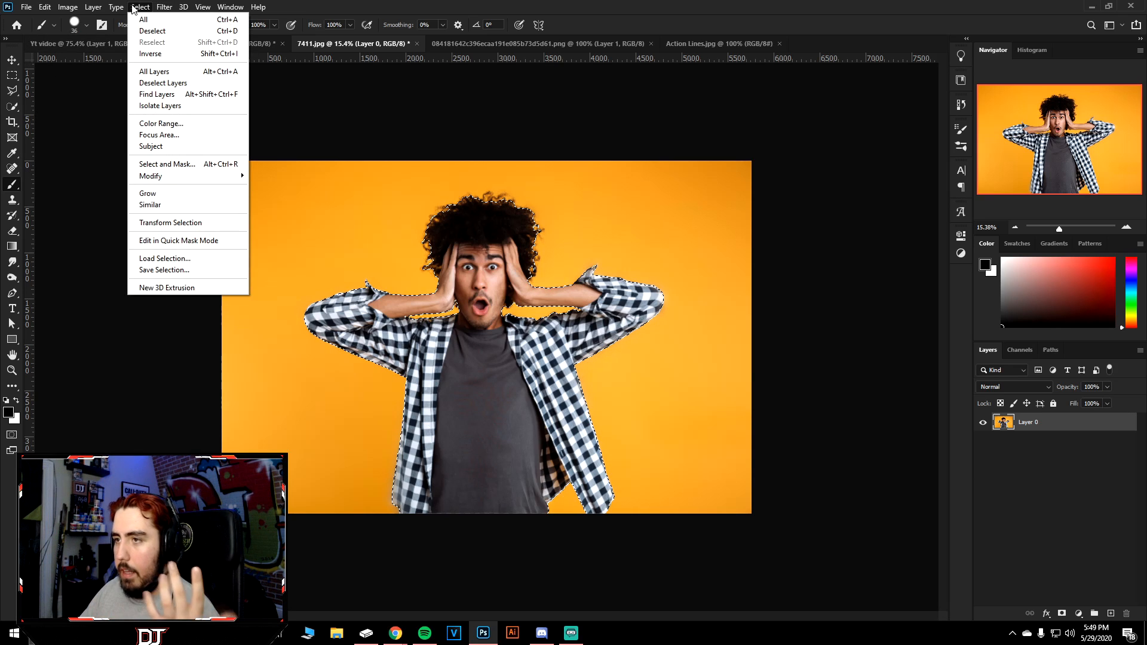
click(170, 57)
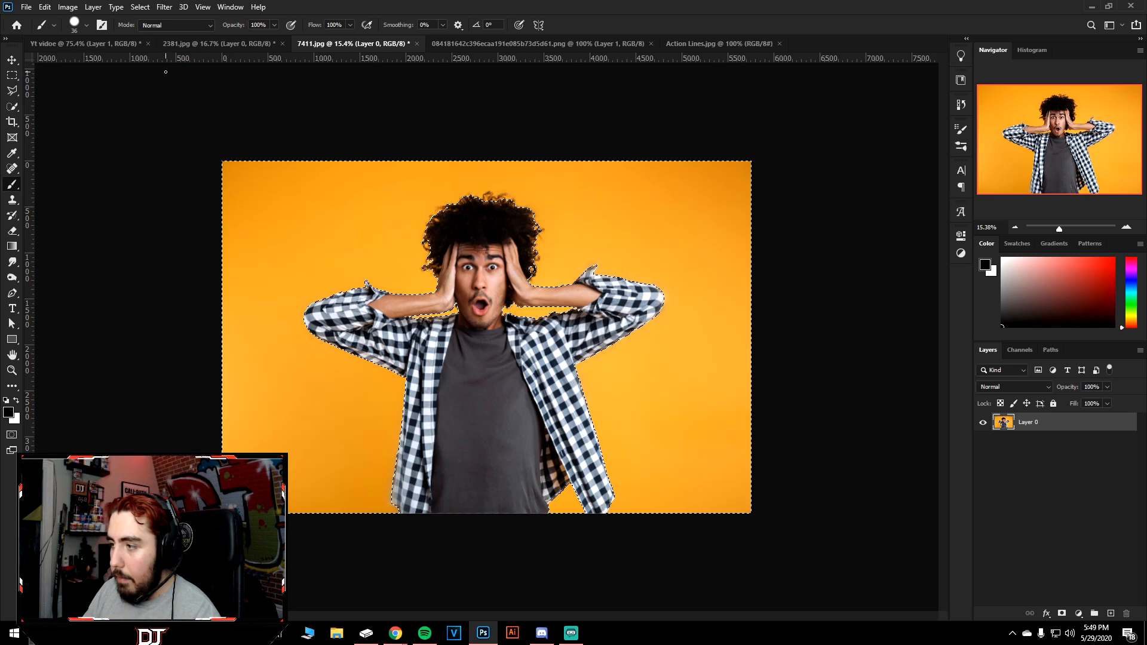
key(Delete)
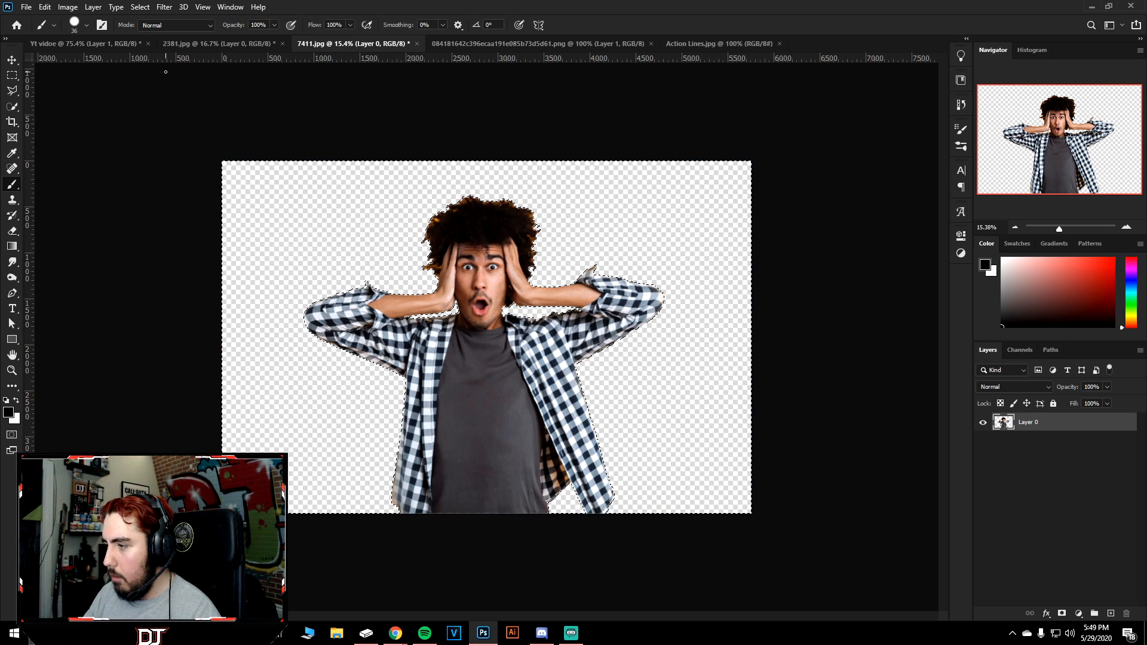
key(ctrl+d)
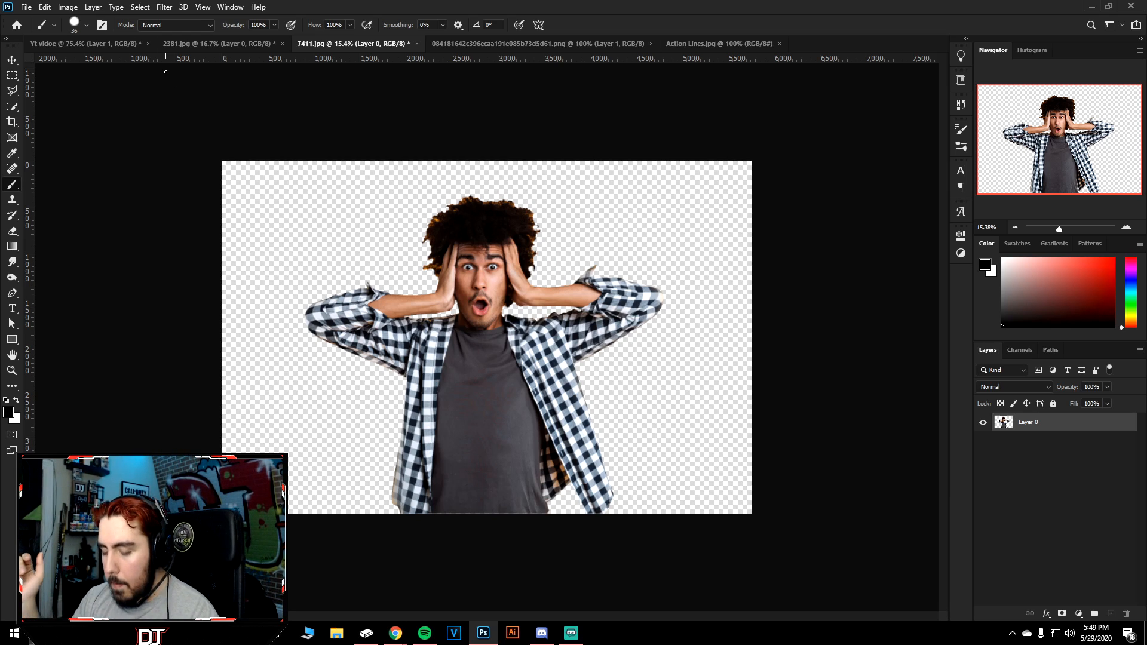
Move the cut-out man from 7411.jpg into the Yt vidoe document with the sky background.
key(v)
drag(493, 379, 81, 47)
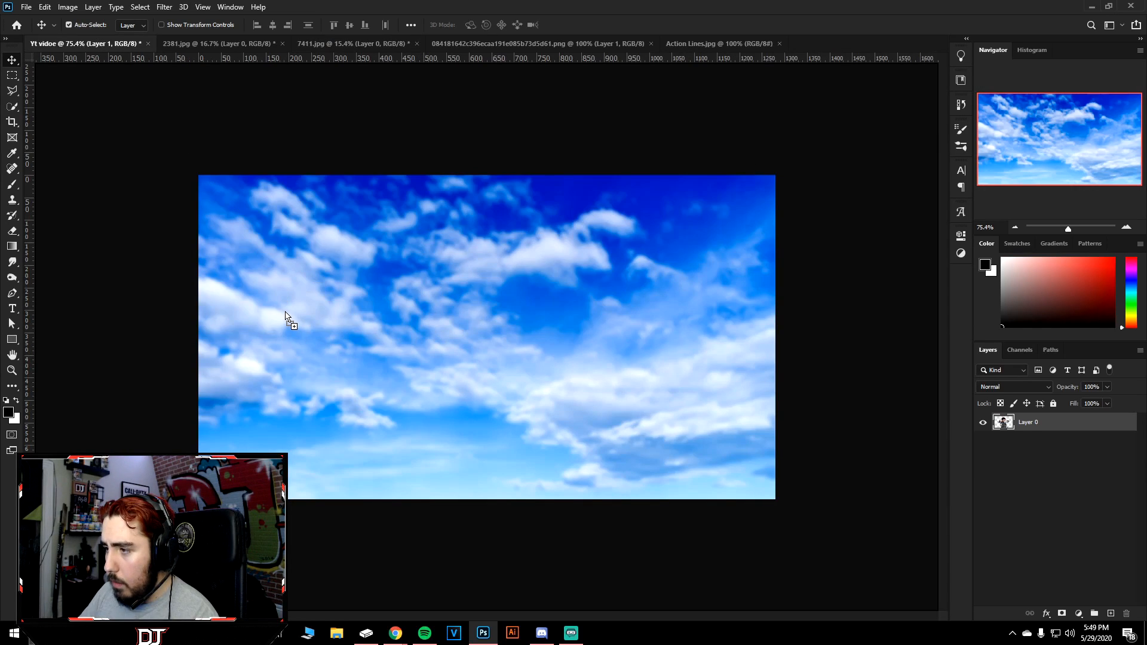
drag(286, 318, 321, 332)
Free-transform the man's layer and scale it down proportionally to 18.23% around its center.
scroll(417, 345, down, 10)
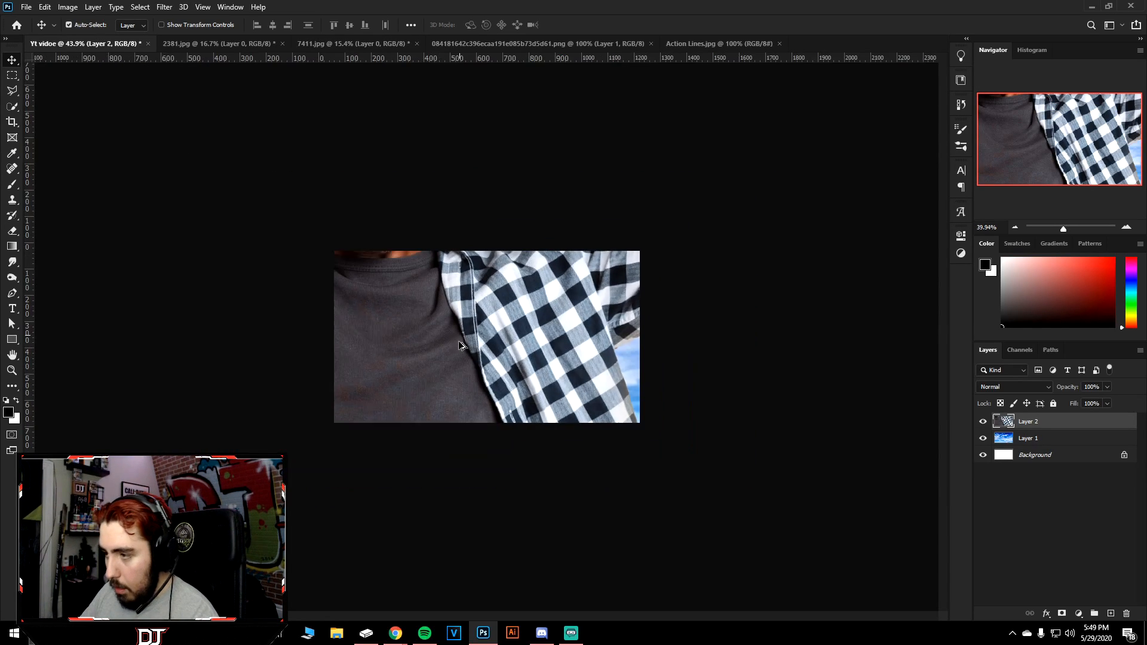
key(ctrl)
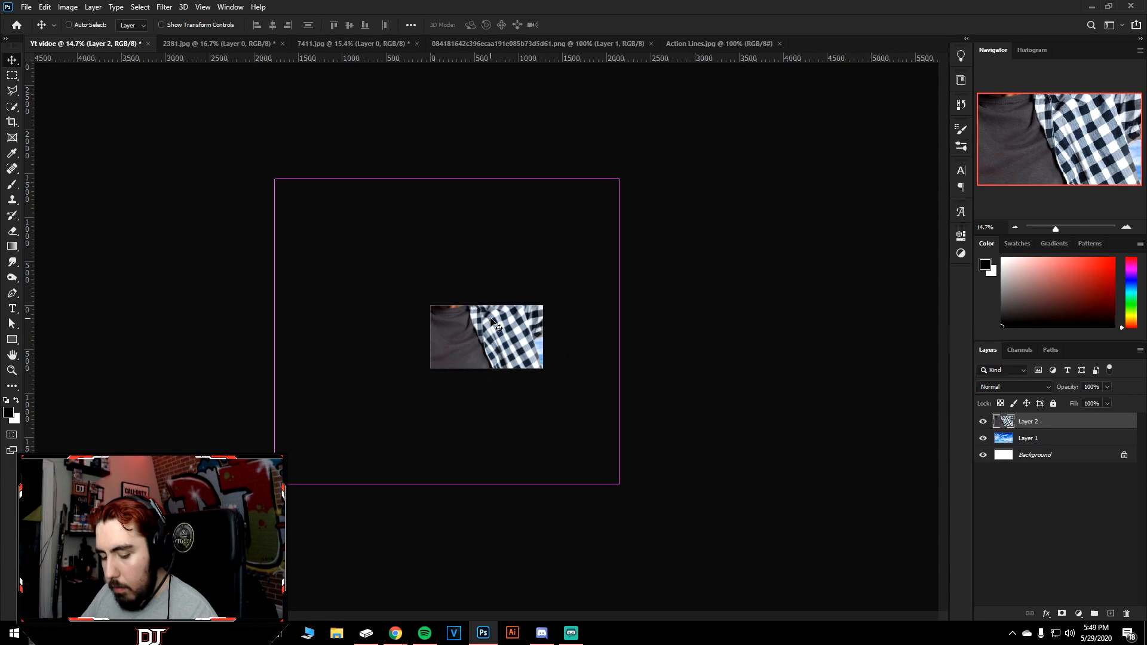
key(ctrl+t)
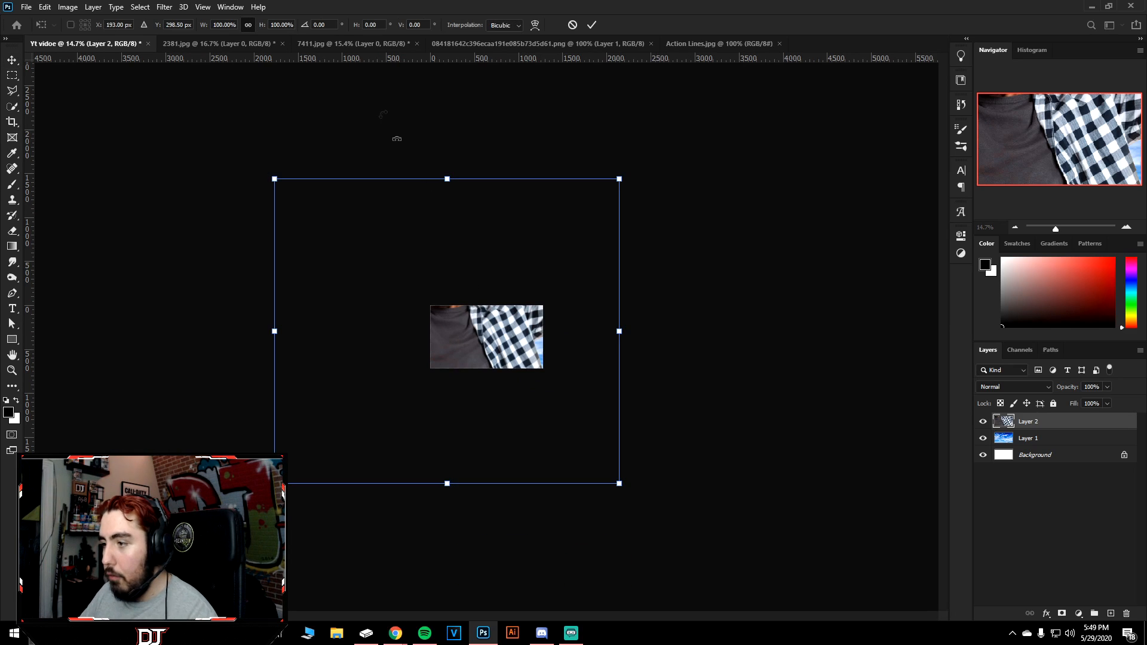
drag(274, 179, 423, 296)
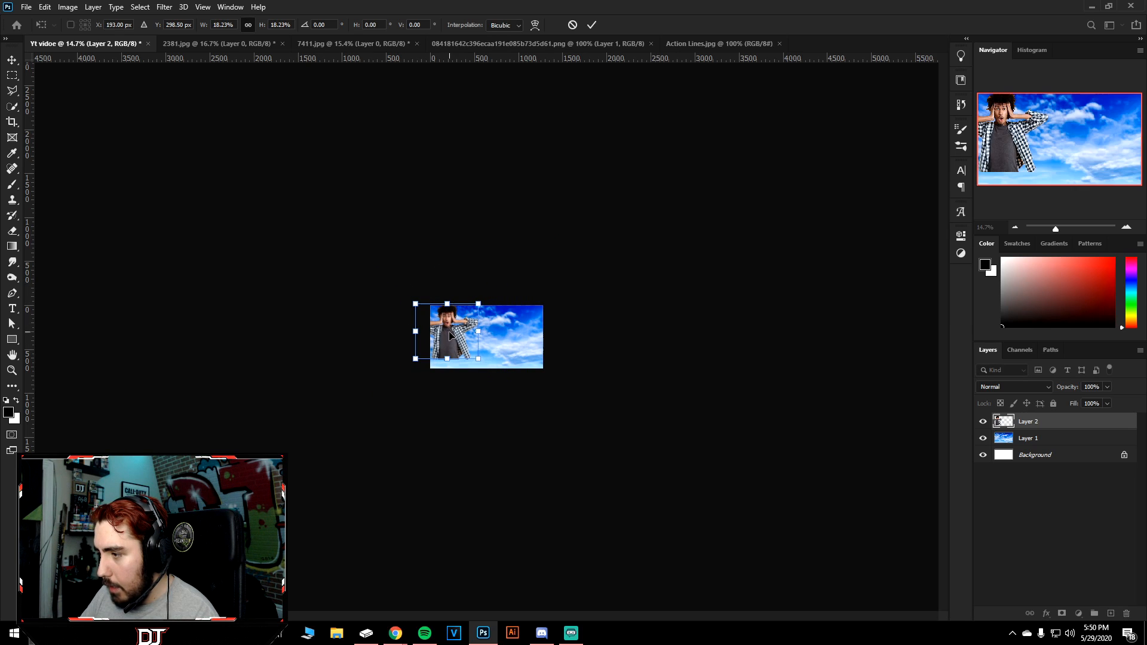
Place the man in the left half of the thumbnail against the bottom edge, enlarge him to 21.28%, and apply the transform.
scroll(457, 330, up, 9)
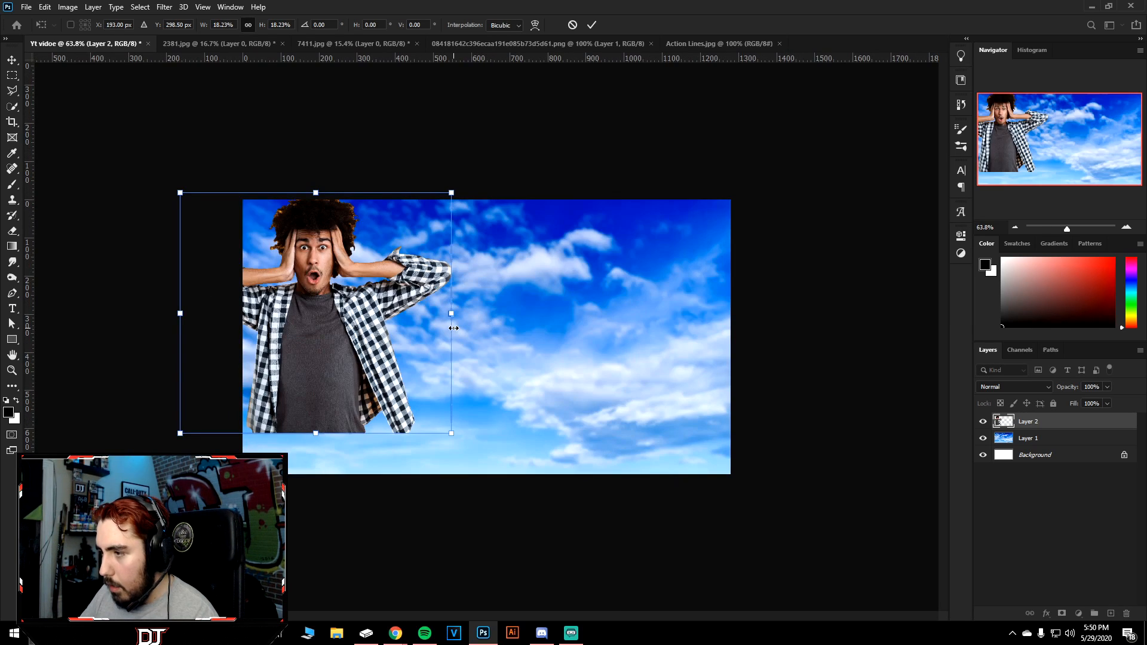
drag(293, 318, 374, 368)
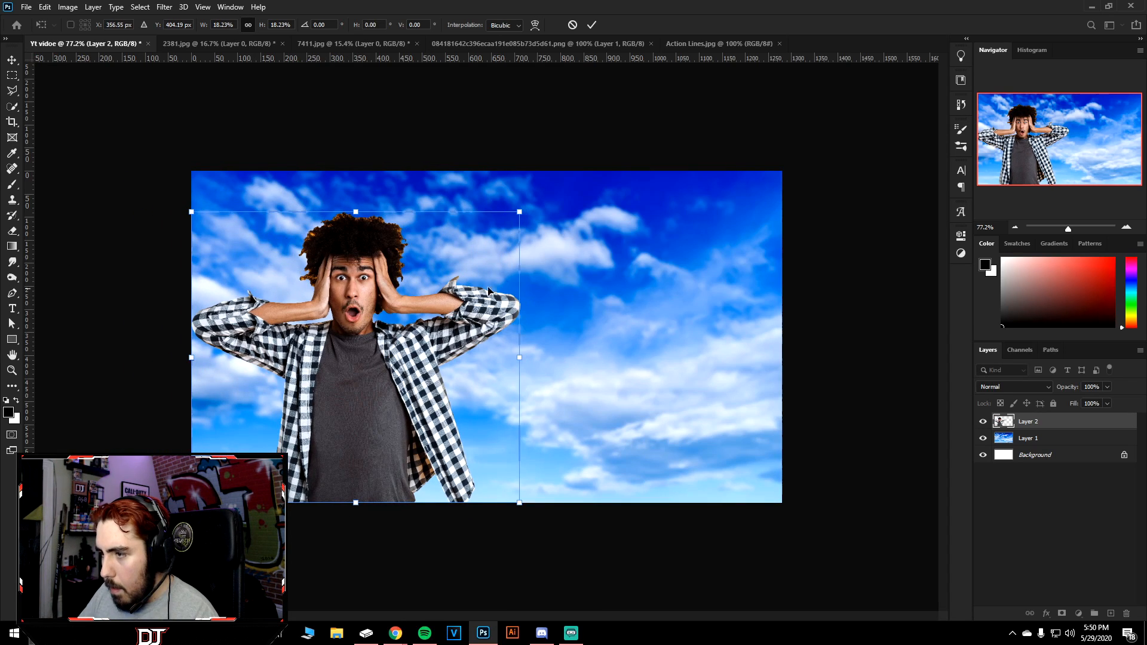
drag(519, 214, 545, 184)
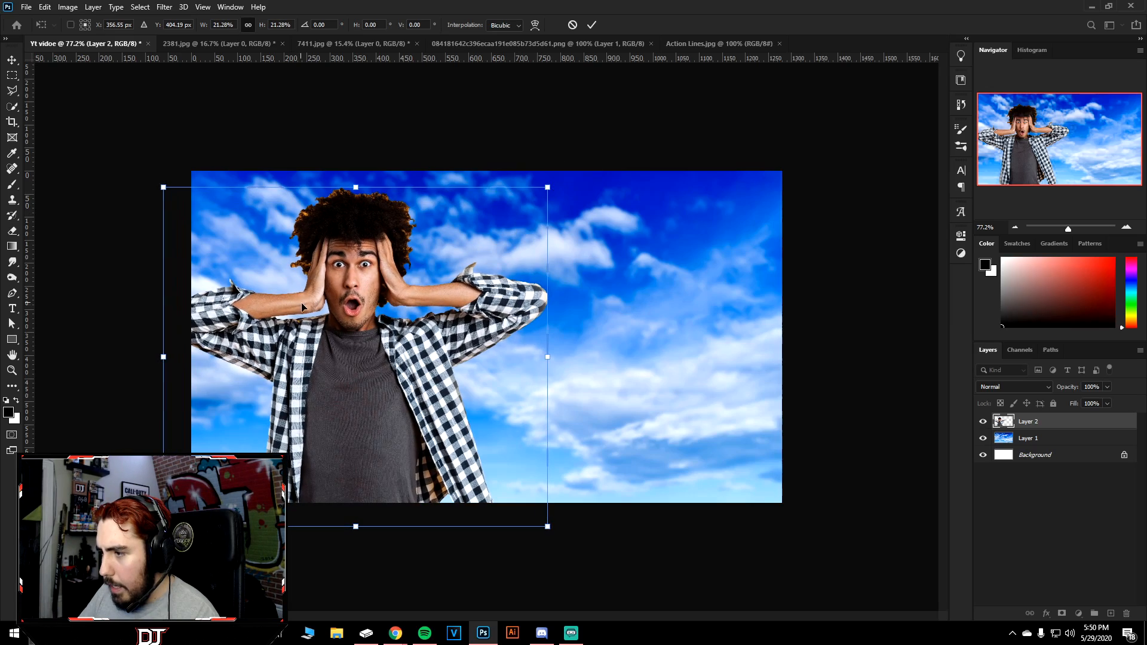
drag(327, 314, 353, 319)
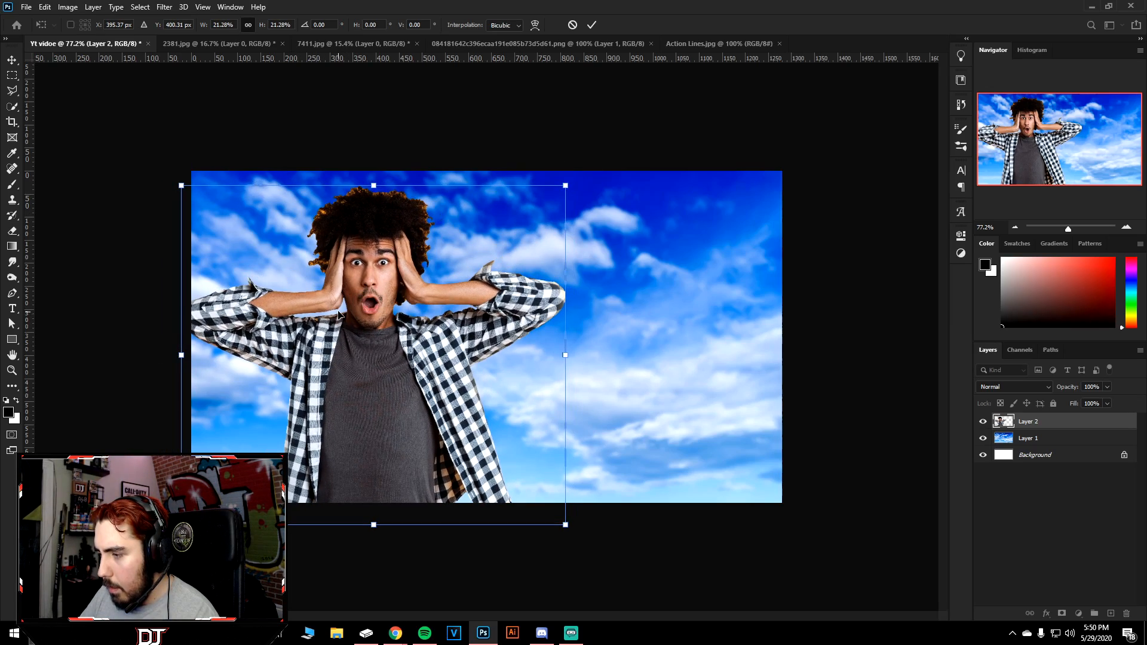
key(Return)
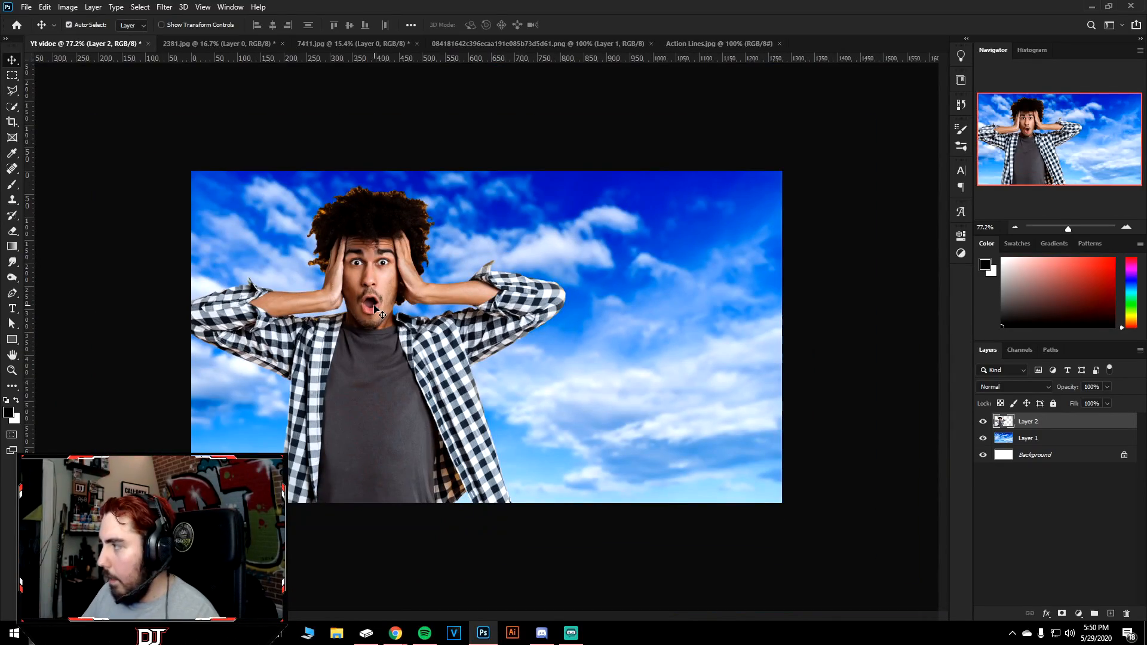
Erase the stray curls and rough orange fringe along both sides of the man's hair on Layer 2 with a small soft eraser.
scroll(357, 289, up, 2)
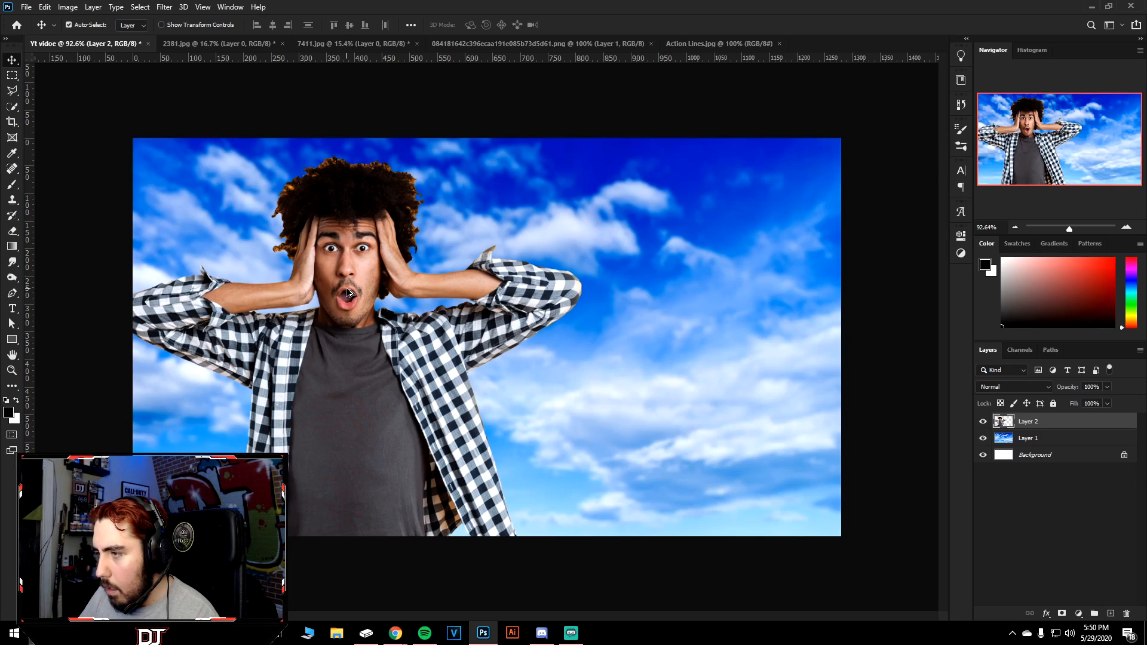
scroll(350, 293, up, 2)
scroll(257, 175, up, 2)
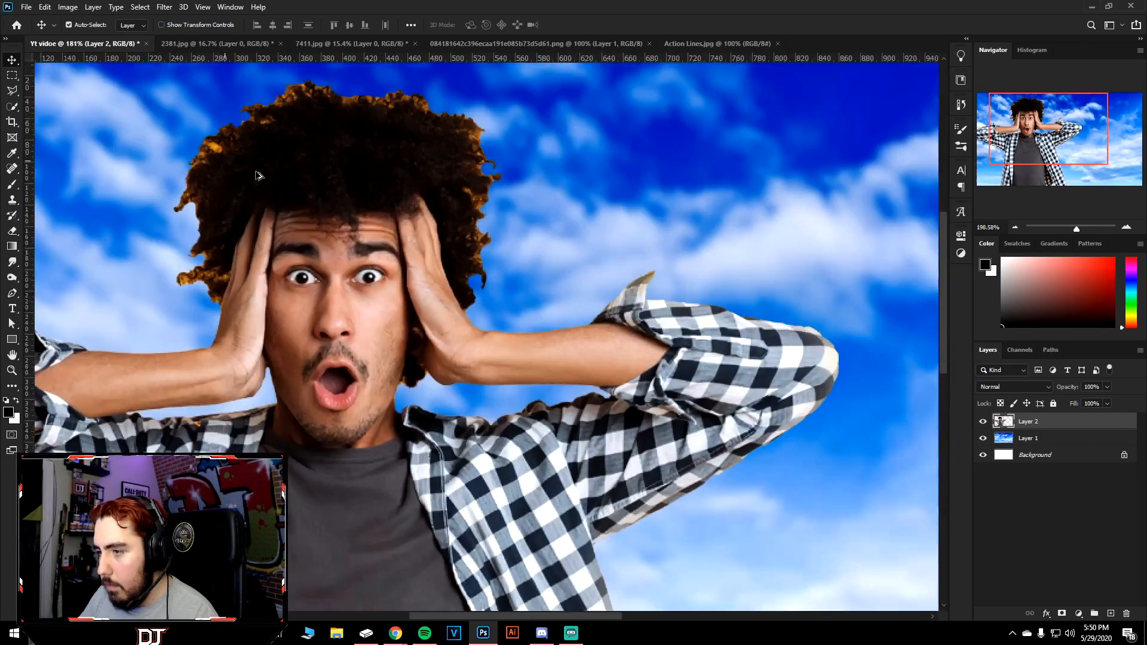
scroll(258, 176, up, 2)
drag(227, 172, 412, 279)
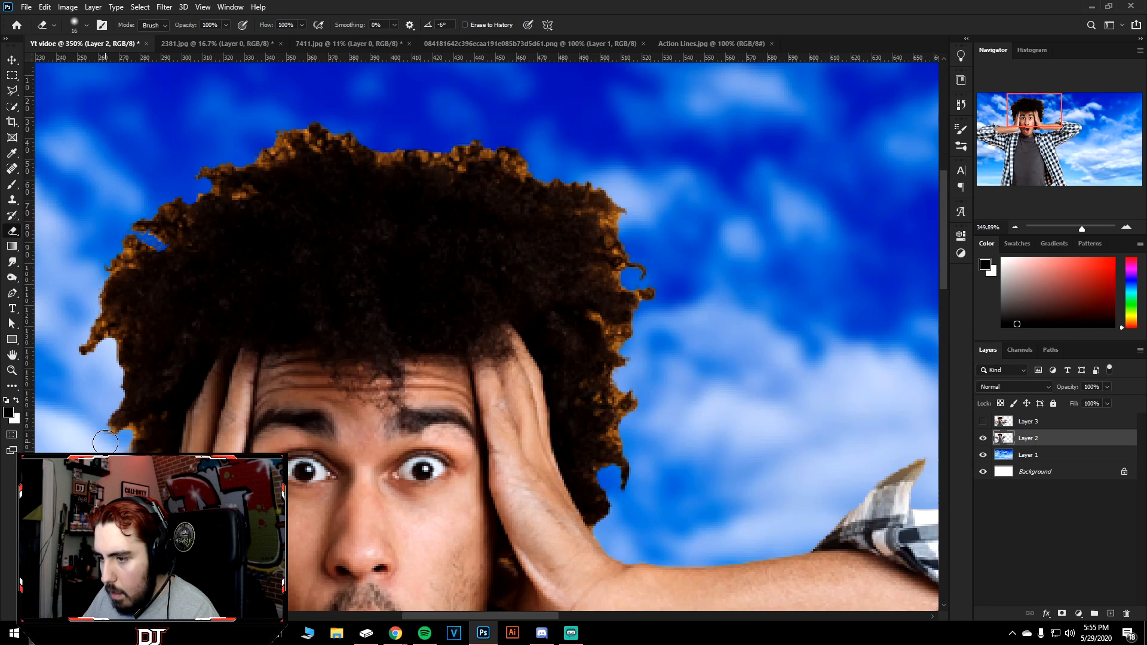
mouse_move(110, 425)
mouse_down()
mouse_move(111, 414)
mouse_move(114, 436)
mouse_move(84, 343)
mouse_up()
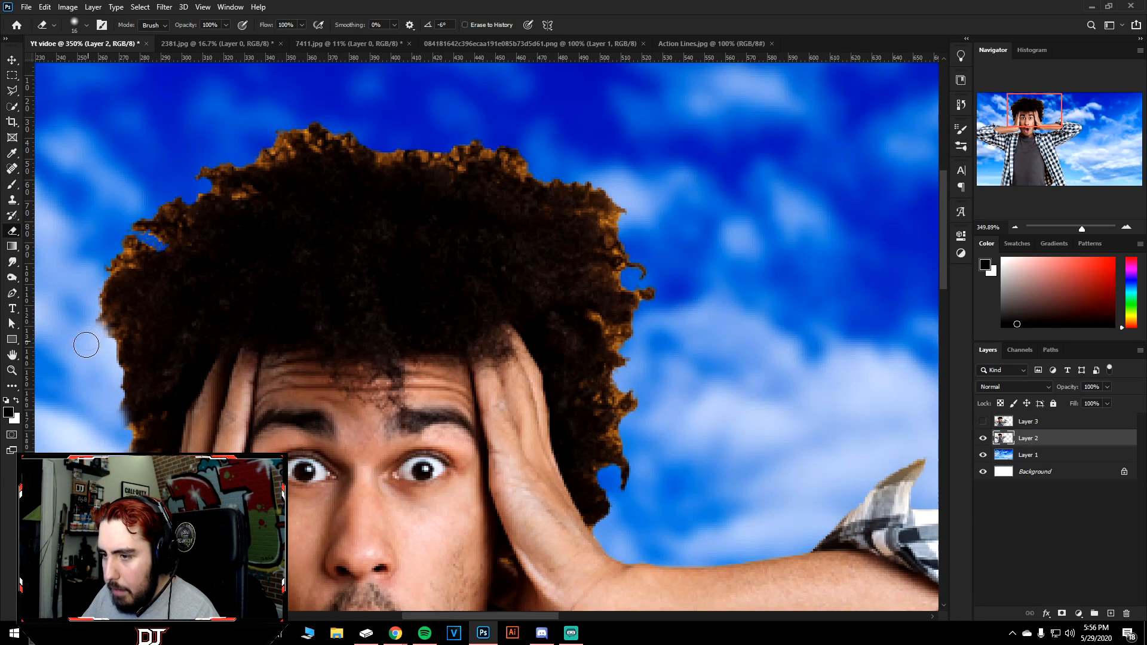
drag(134, 215, 135, 227)
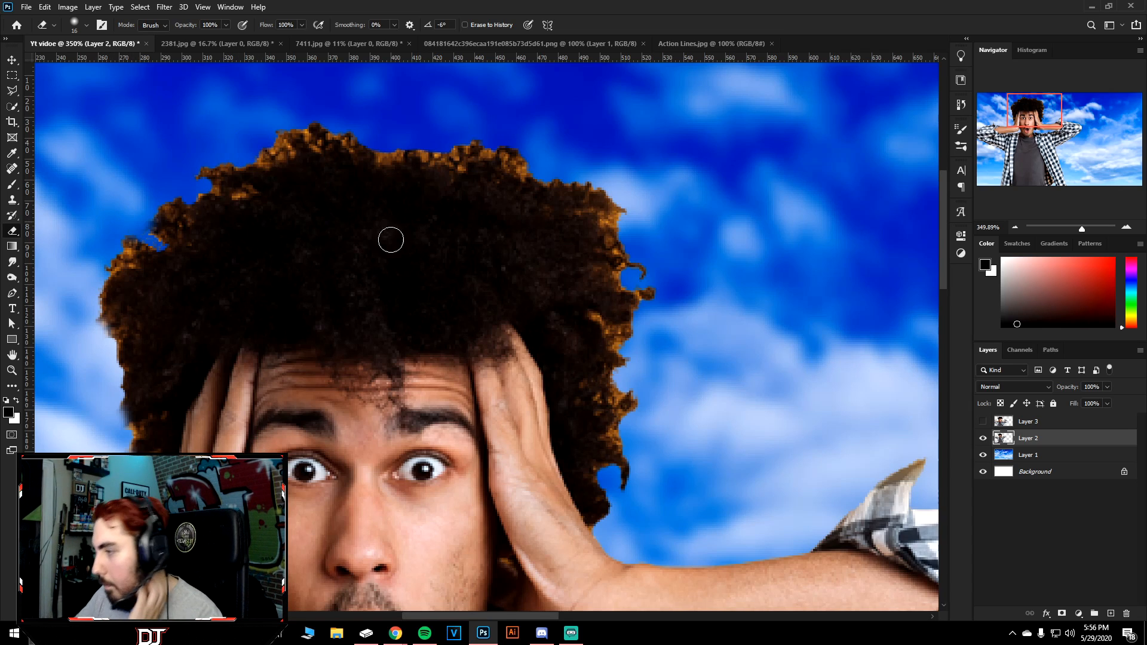
mouse_move(629, 476)
mouse_down()
mouse_move(652, 290)
mouse_move(631, 208)
mouse_up()
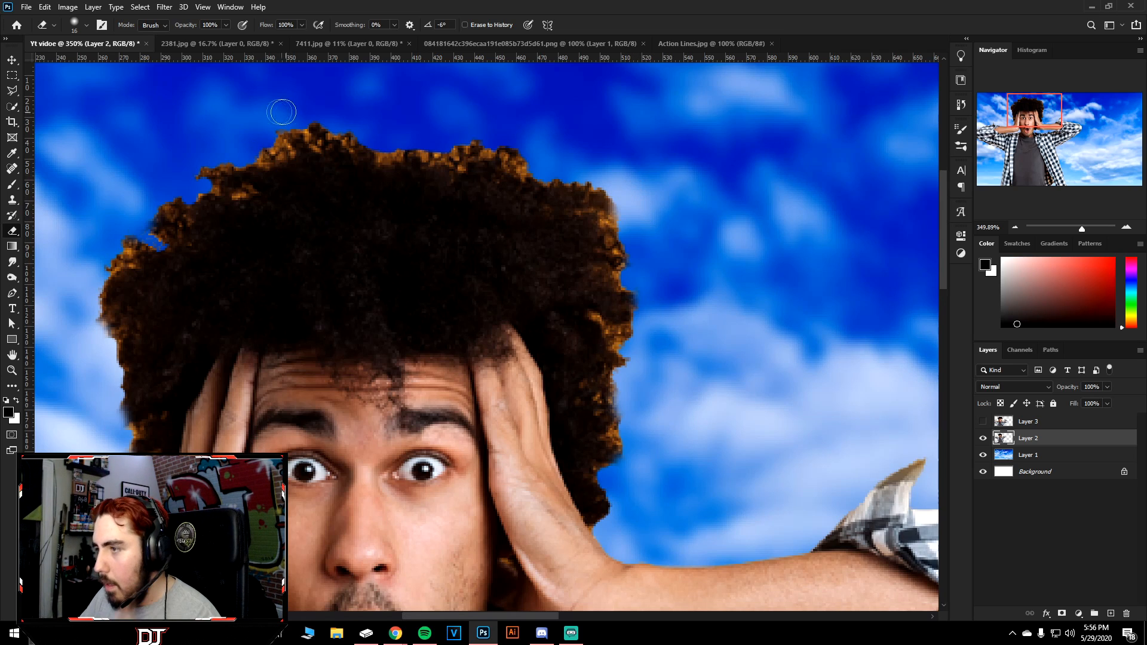
Clone dark hair over the orange fringe along the top and right side of the man's hair using the Clone Stamp.
click(12, 201)
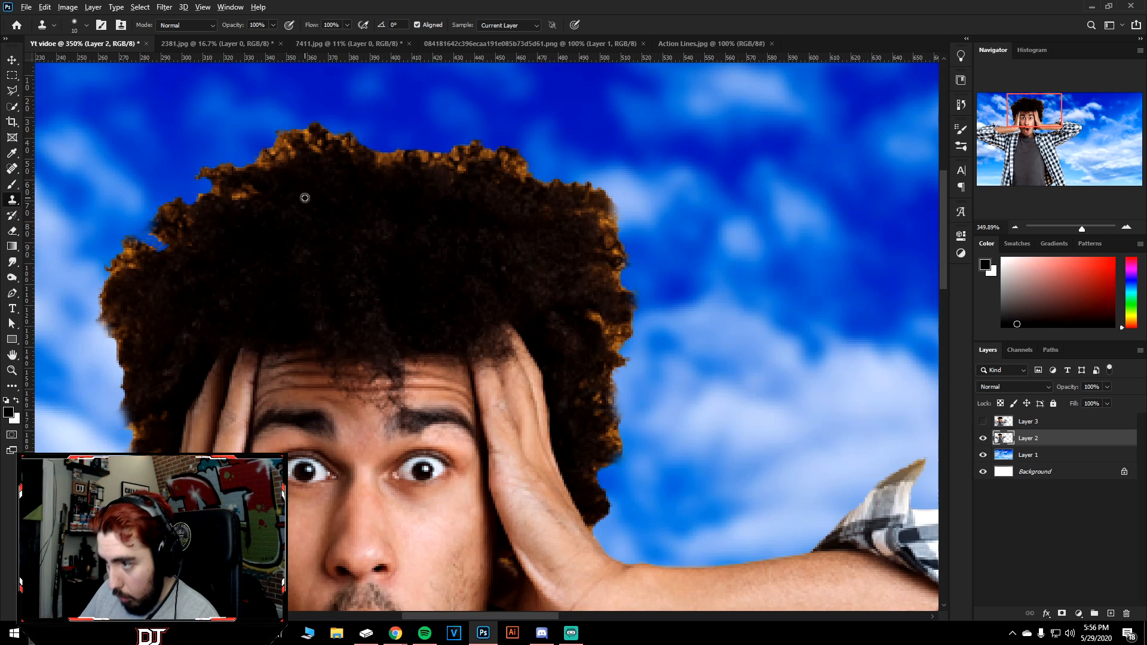
drag(242, 192, 243, 210)
mouse_move(284, 154)
mouse_down()
mouse_move(292, 220)
mouse_move(263, 161)
mouse_move(280, 162)
mouse_move(282, 142)
mouse_move(325, 146)
mouse_move(300, 138)
mouse_move(351, 153)
mouse_move(334, 147)
mouse_move(343, 143)
mouse_move(326, 142)
mouse_move(373, 165)
mouse_move(460, 167)
mouse_move(466, 153)
mouse_move(456, 156)
mouse_move(481, 158)
mouse_move(484, 185)
mouse_up()
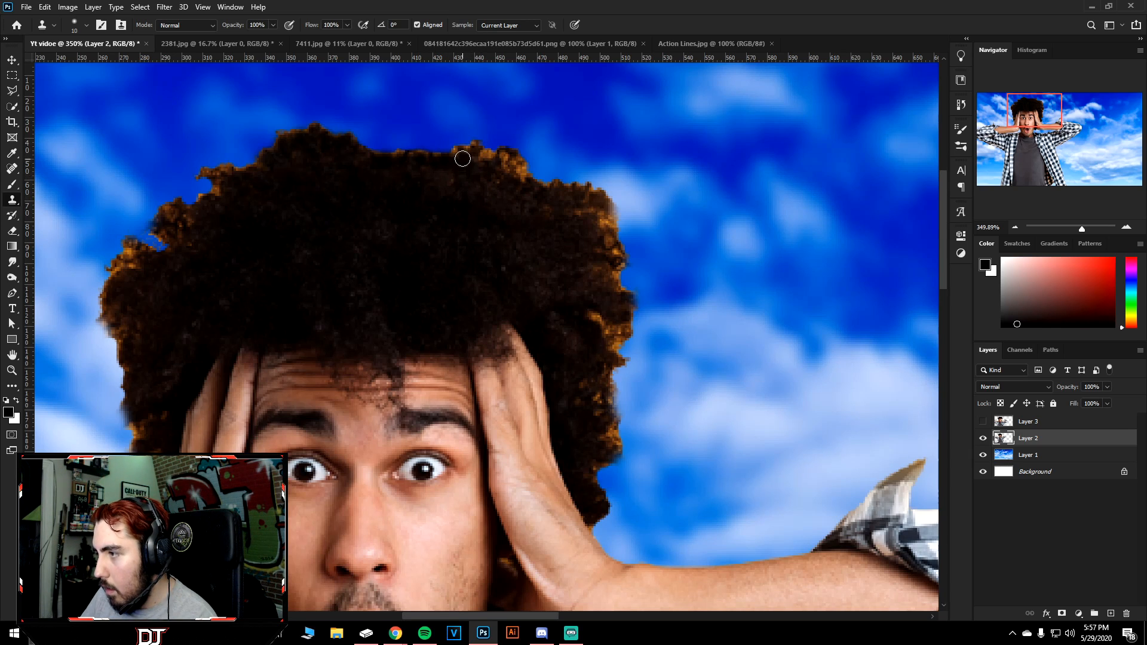
mouse_move(459, 164)
mouse_down()
mouse_move(493, 160)
mouse_move(483, 156)
mouse_move(519, 178)
mouse_up()
click(593, 218)
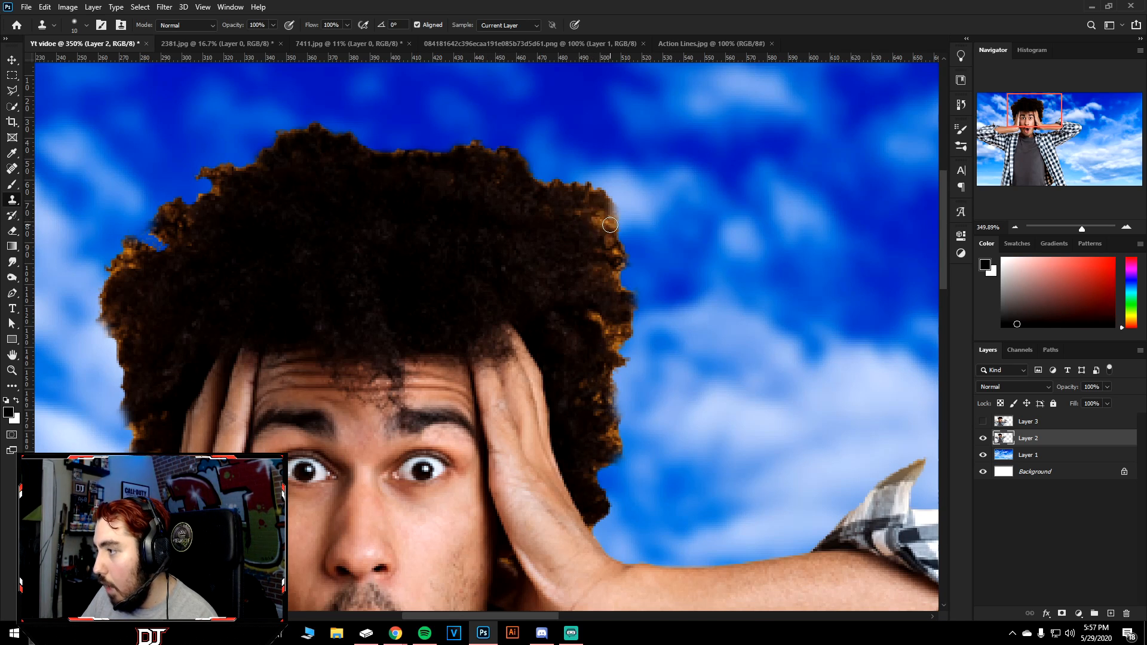
drag(601, 221, 603, 229)
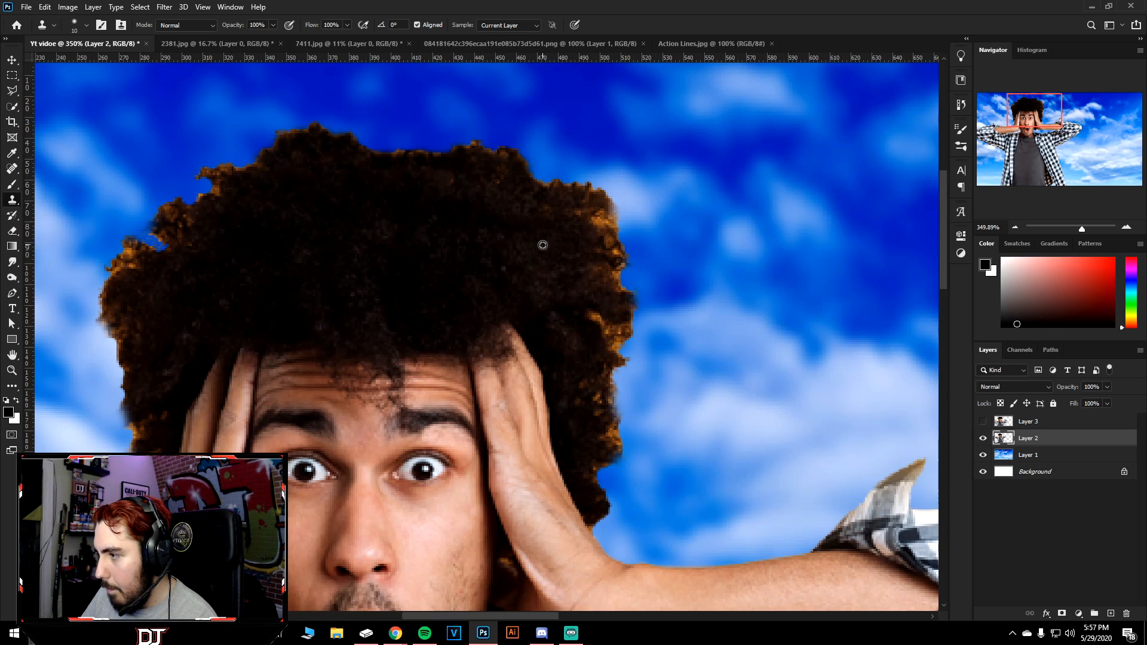
mouse_move(575, 212)
mouse_down()
mouse_move(607, 239)
mouse_move(609, 221)
mouse_move(605, 267)
mouse_move(611, 252)
mouse_move(596, 246)
mouse_move(563, 273)
mouse_move(495, 262)
mouse_move(554, 307)
mouse_move(604, 276)
mouse_move(591, 268)
mouse_move(612, 273)
mouse_move(596, 313)
mouse_up()
alt+click(496, 263)
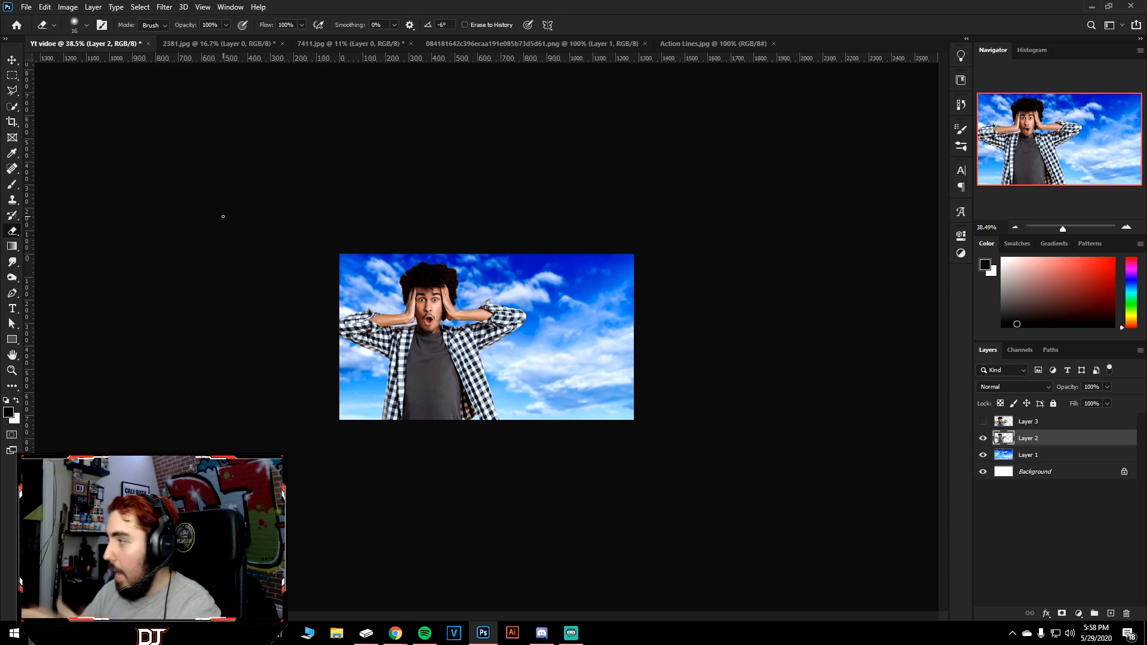
Add the white text "OMG" in Mont Heavy DEMO at 72 pt in the sky to the right of the man's head.
key(ctrl+1)
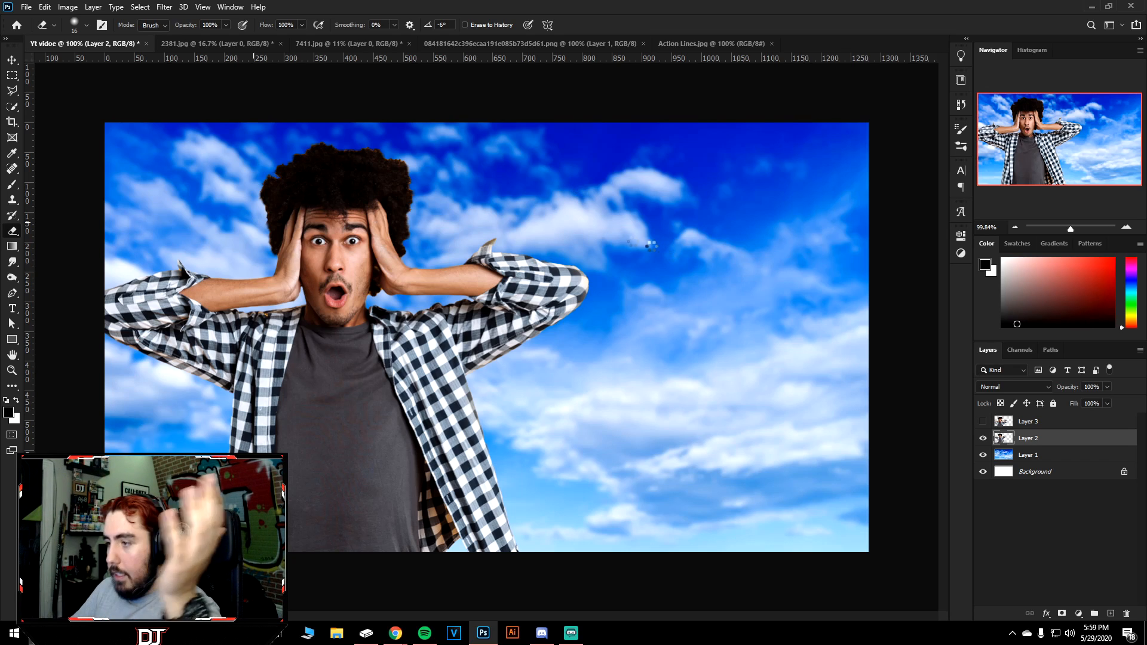
key(t)
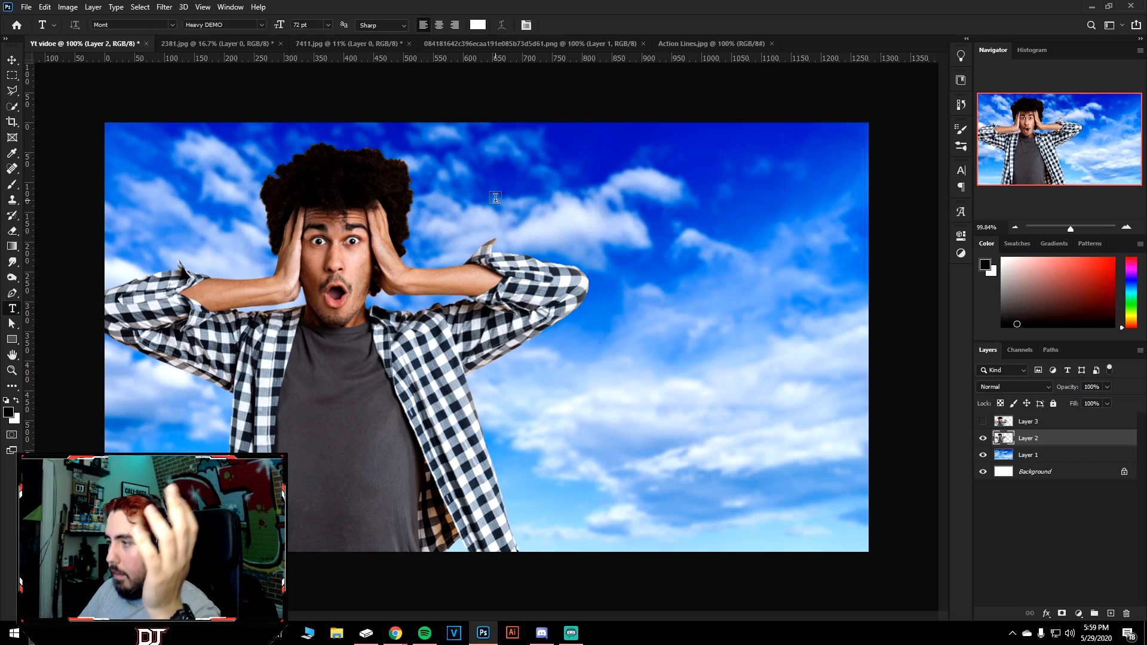
click(495, 198)
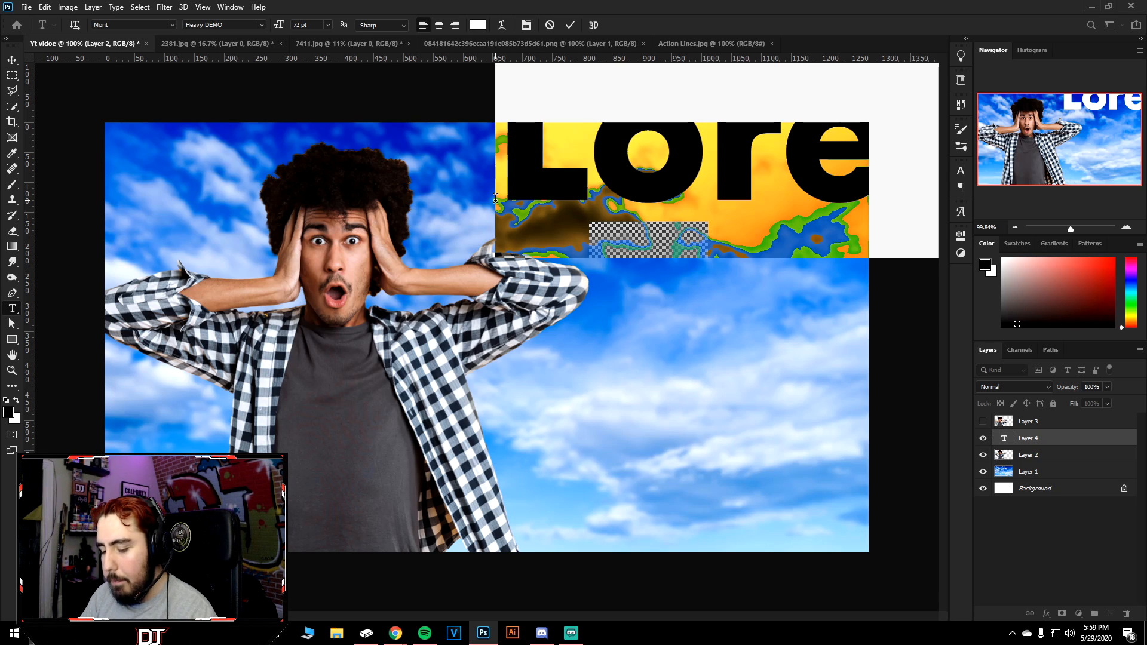
text(WOR)
key(BackSpace)
key(BackSpace)
key(BackSpace)
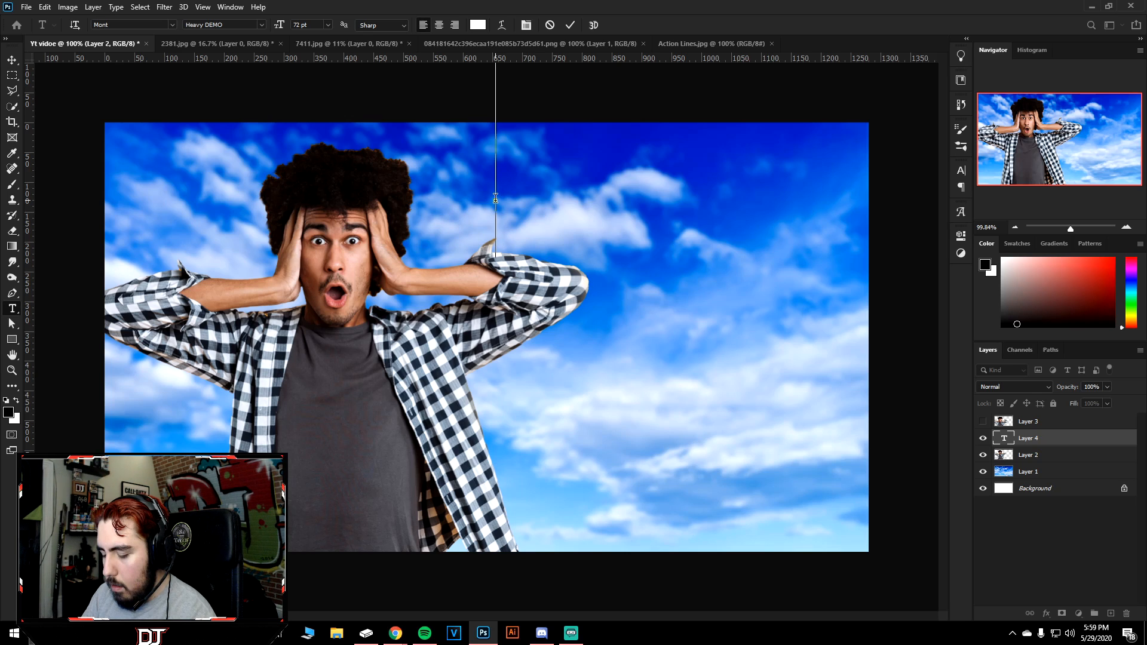
text(OMG)
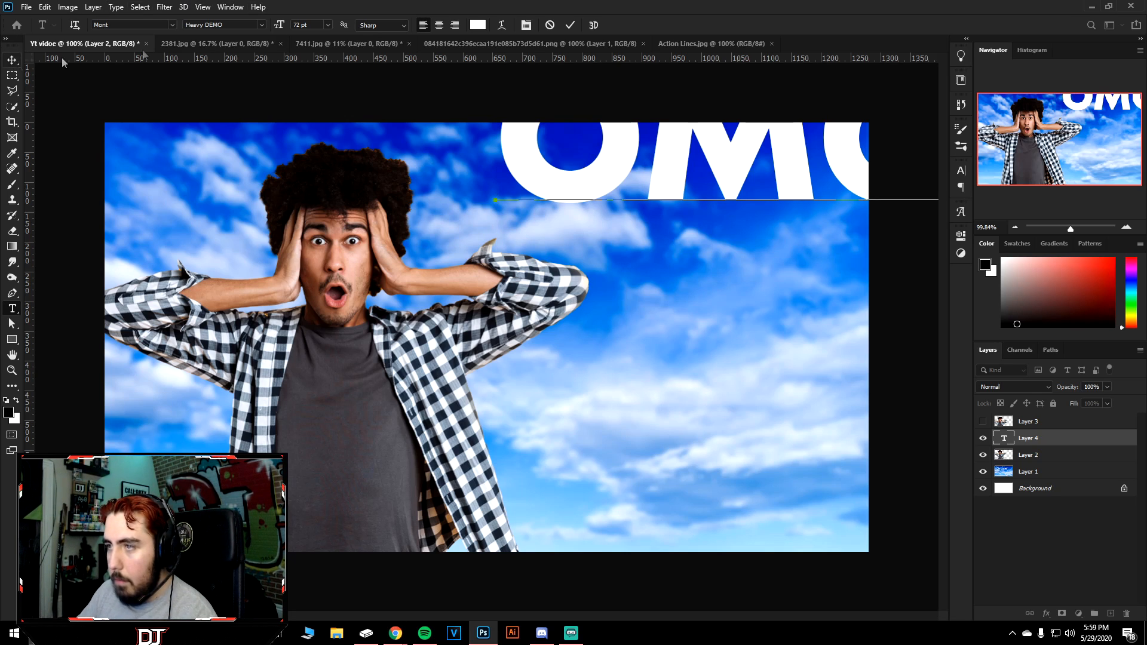
click(570, 24)
Duplicate the OMG text layer and place the copy below the original, across the middle of the thumbnail.
key(v)
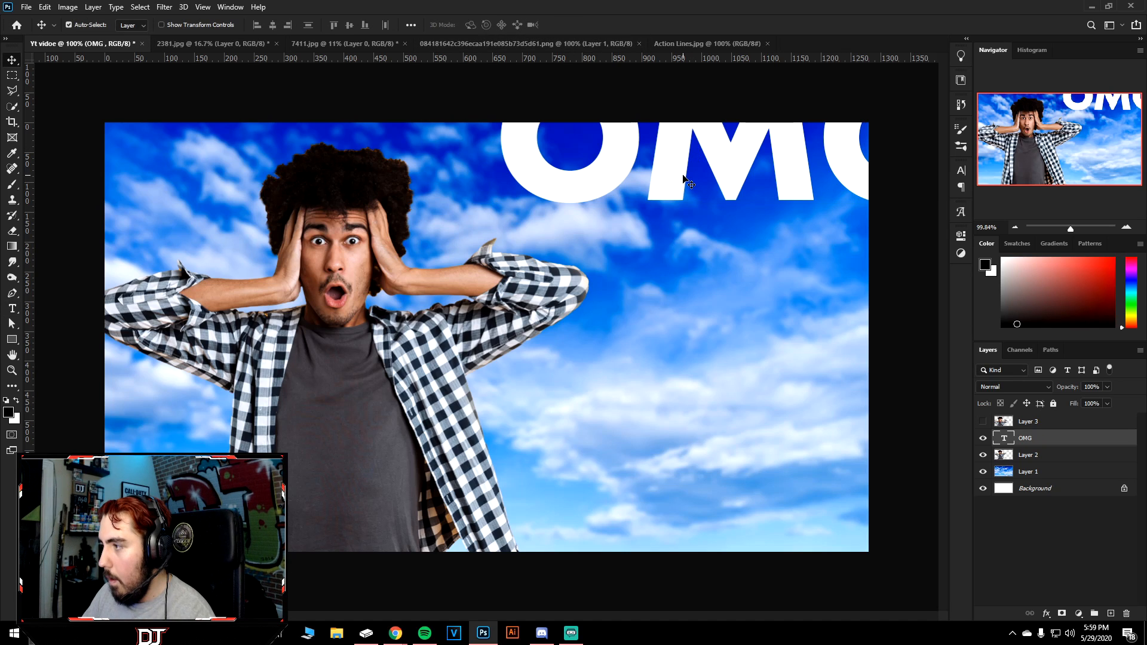
drag(681, 177, 609, 380)
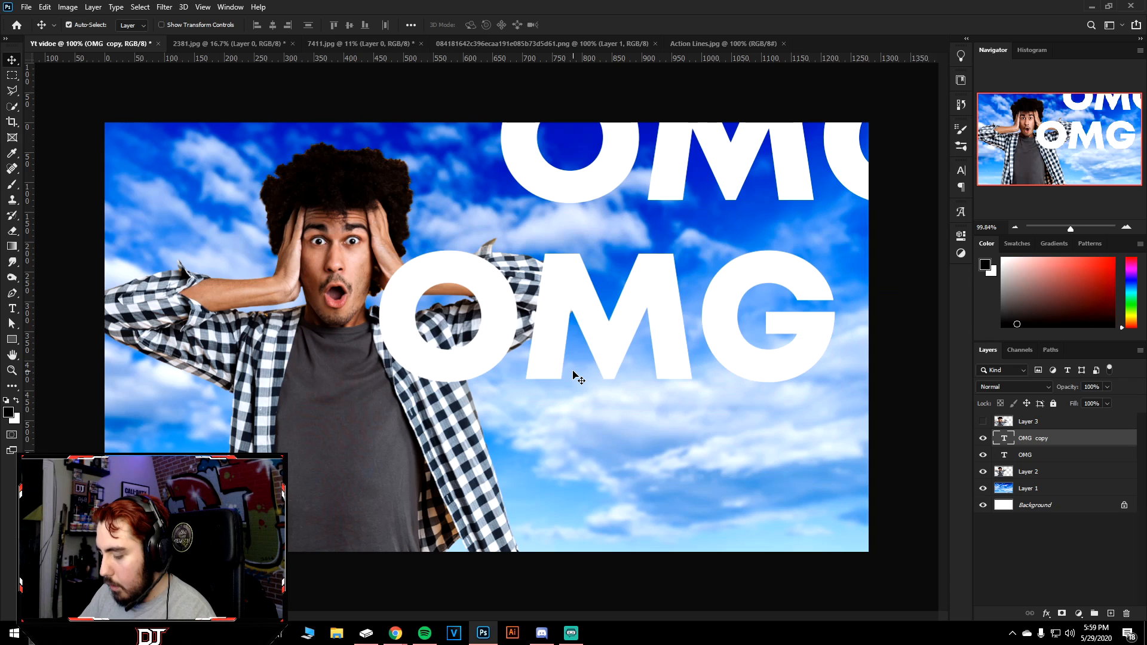
Undo the OMG duplicate, then scale the original OMG text to about 50% and place it beside the man's hair near the upper edge.
key(ctrl+z)
drag(678, 146, 514, 224)
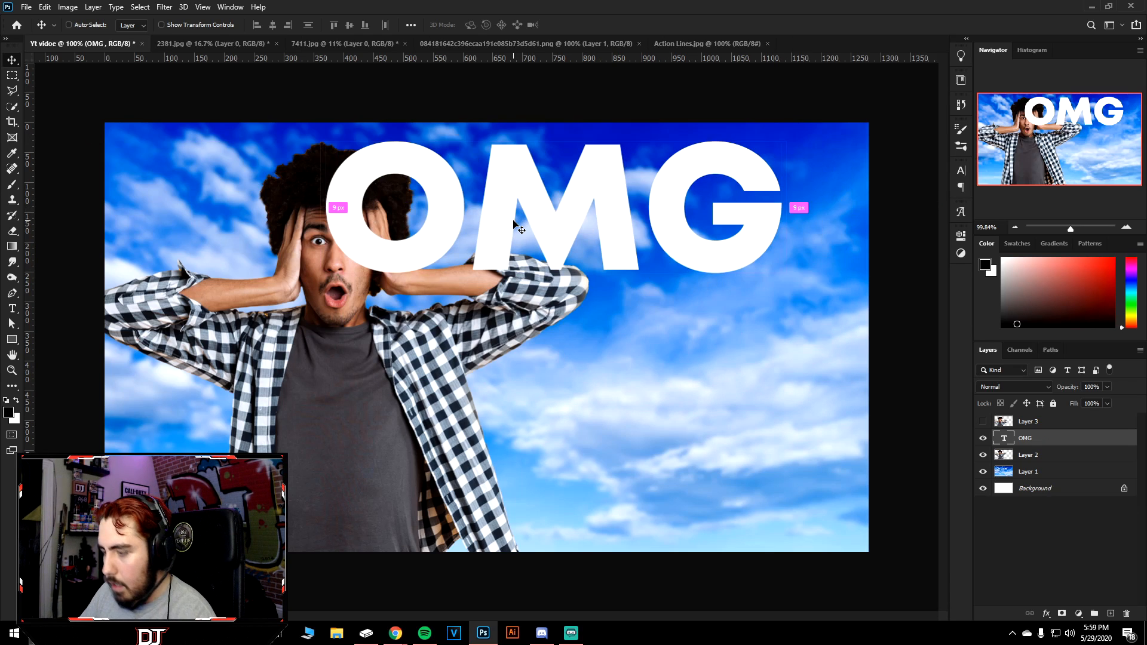
key(ctrl+t)
drag(321, 117, 445, 170)
drag(536, 235, 521, 189)
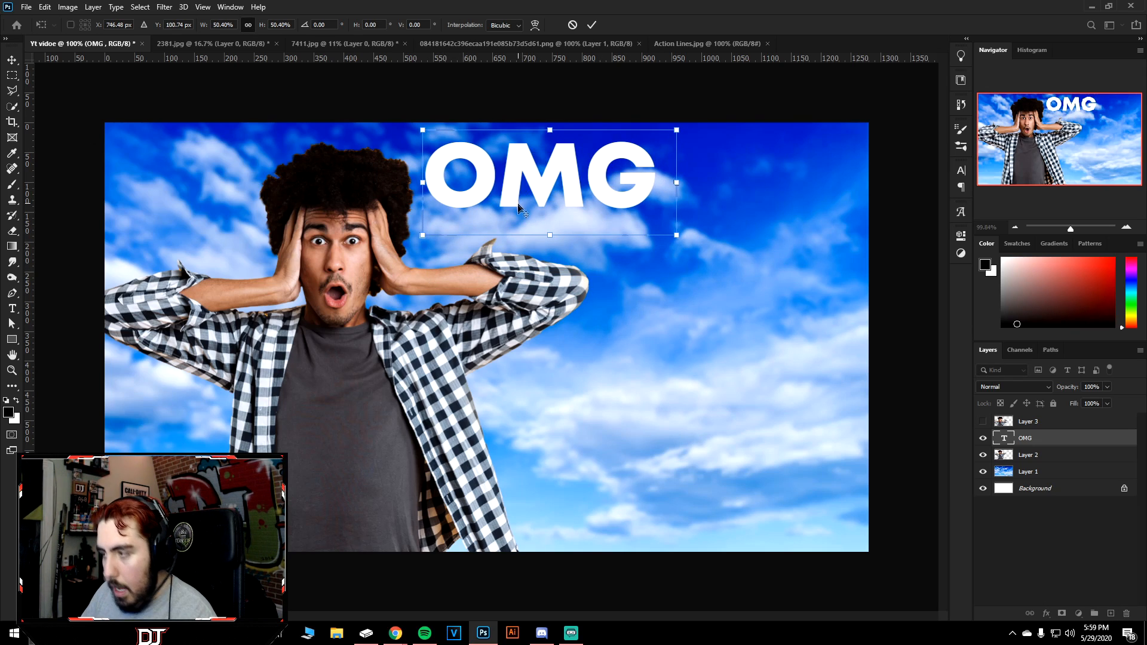
click(592, 24)
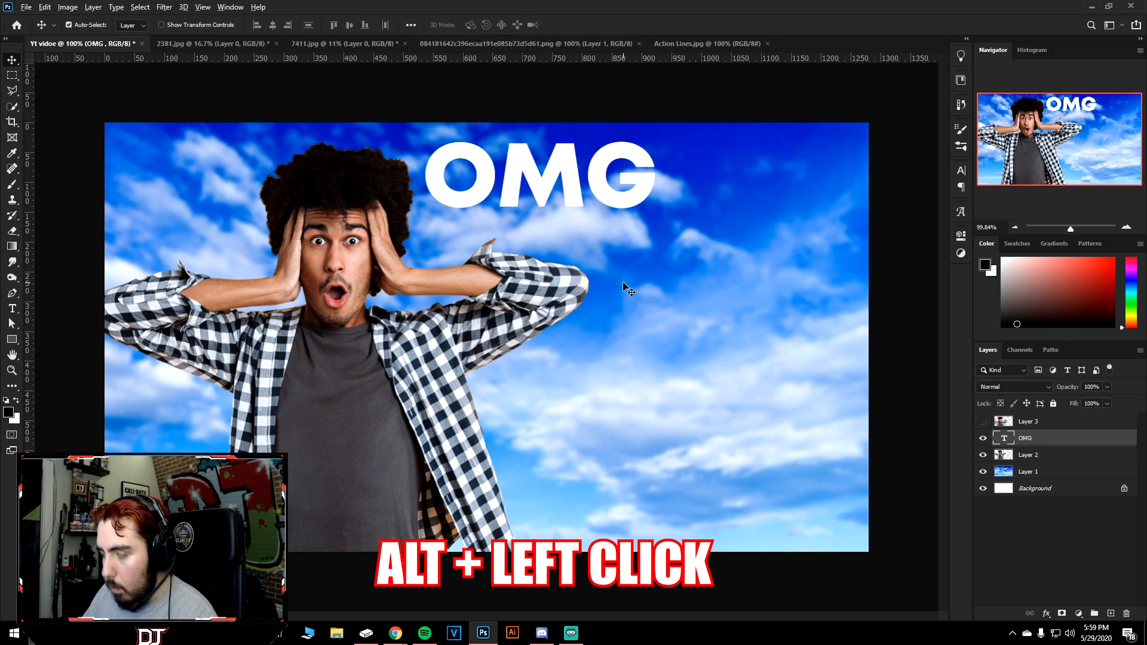
Duplicate the OMG text, change the copy to "YOU WON'T" and place it directly beneath OMG.
drag(565, 179, 599, 266)
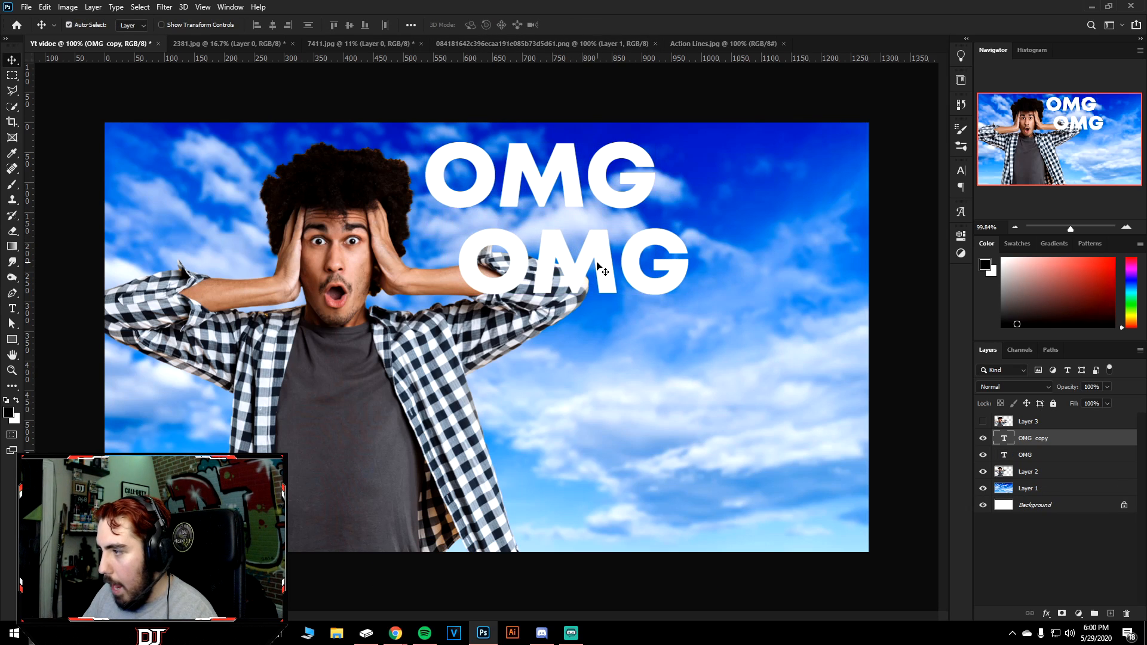
key(t)
double_click(576, 258)
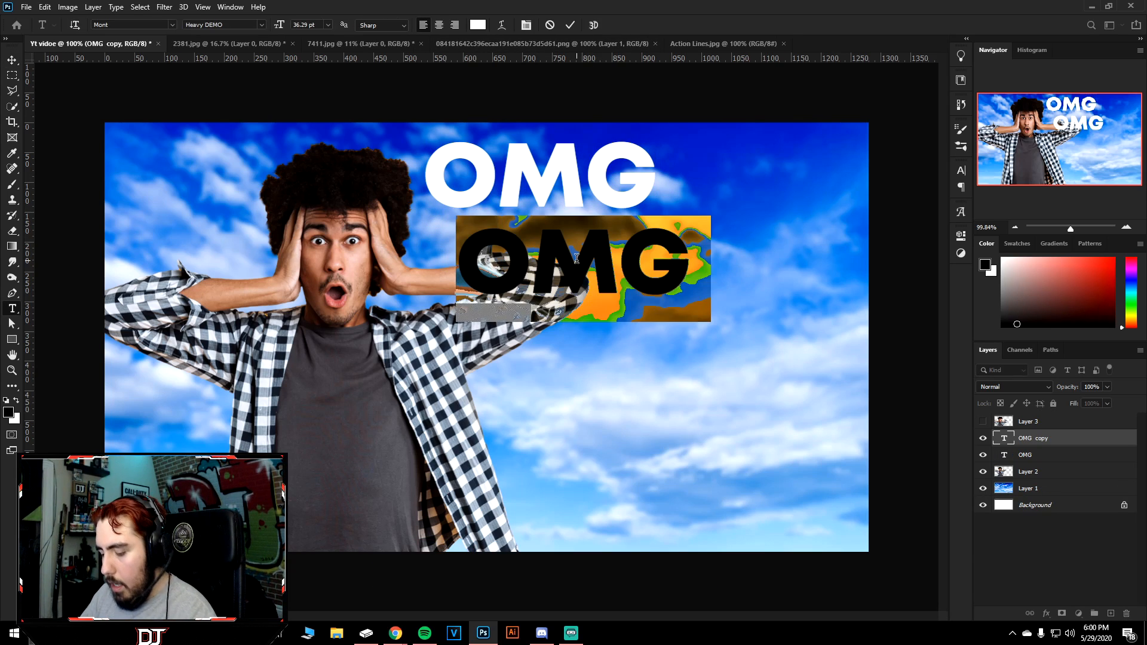
text(YO)
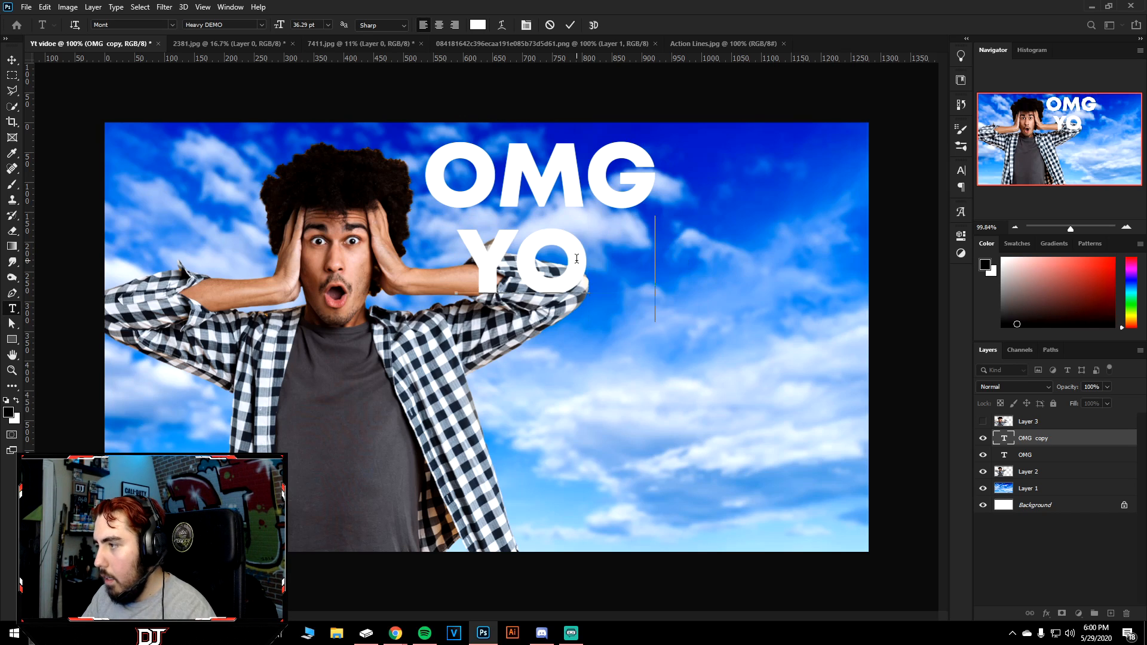
text(U WON)
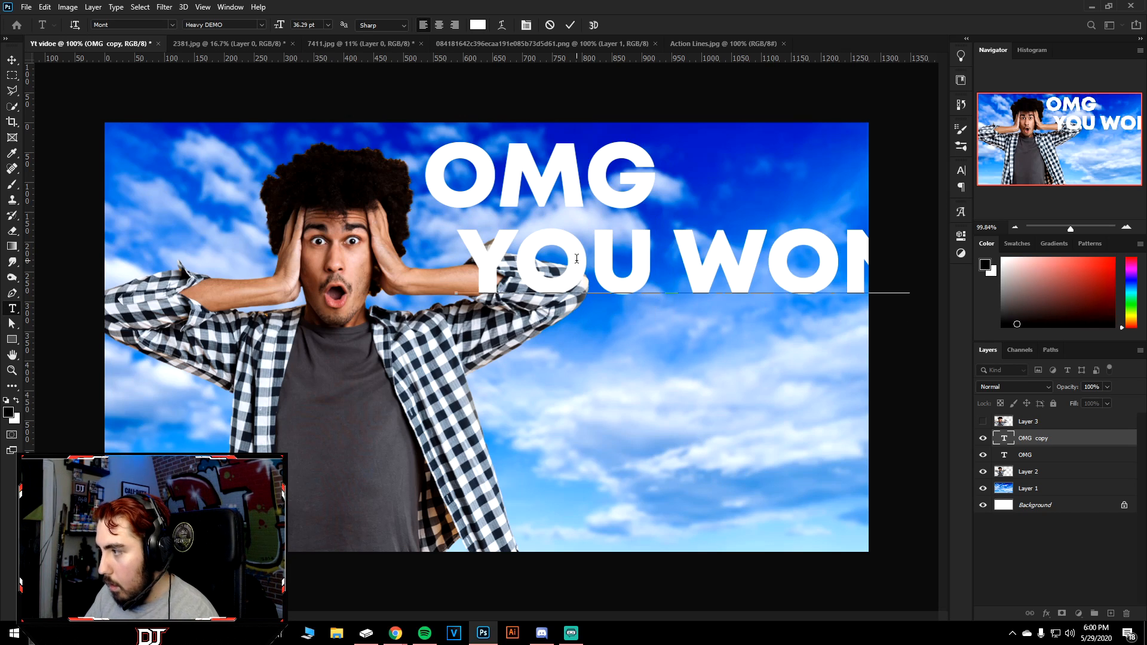
text('T)
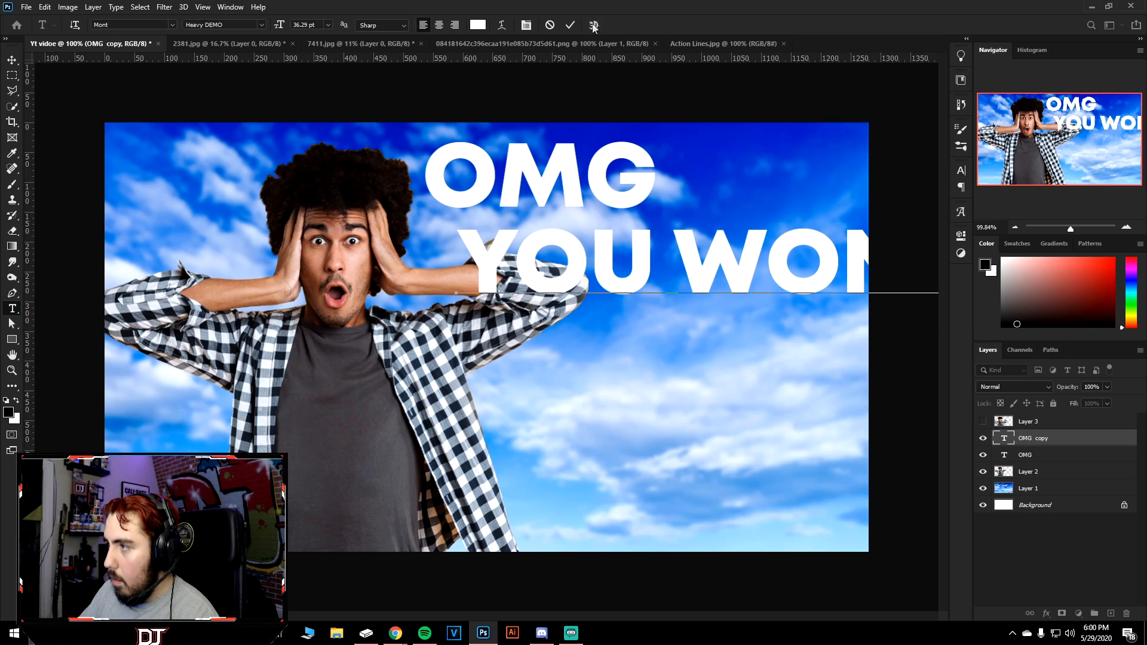
click(570, 24)
key(v)
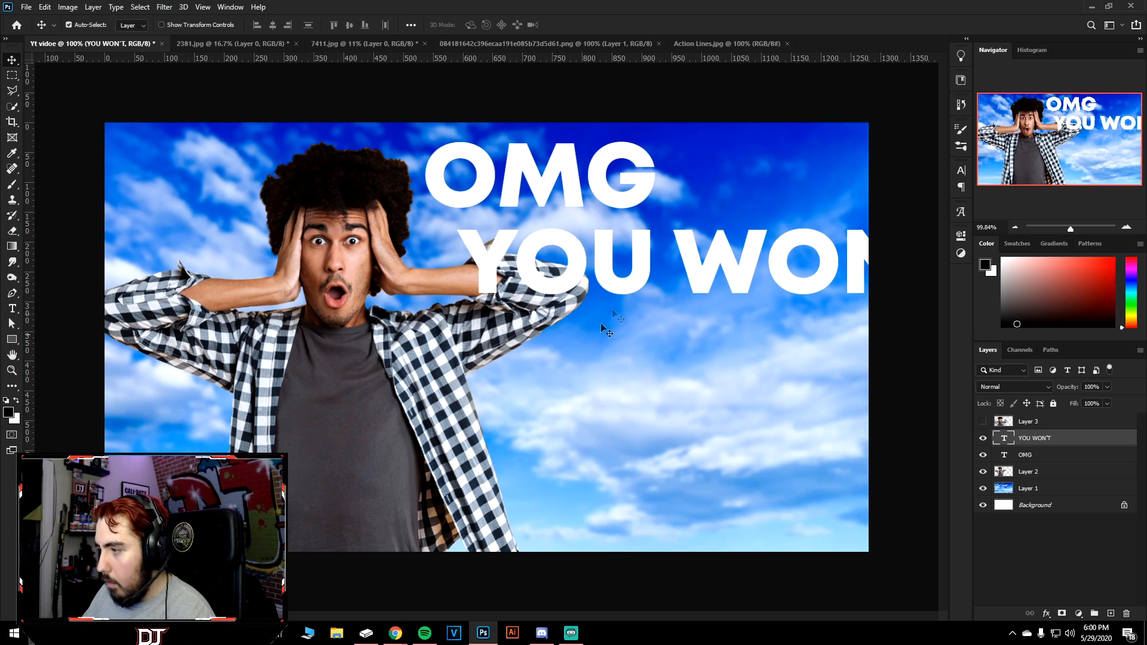
drag(636, 289, 434, 267)
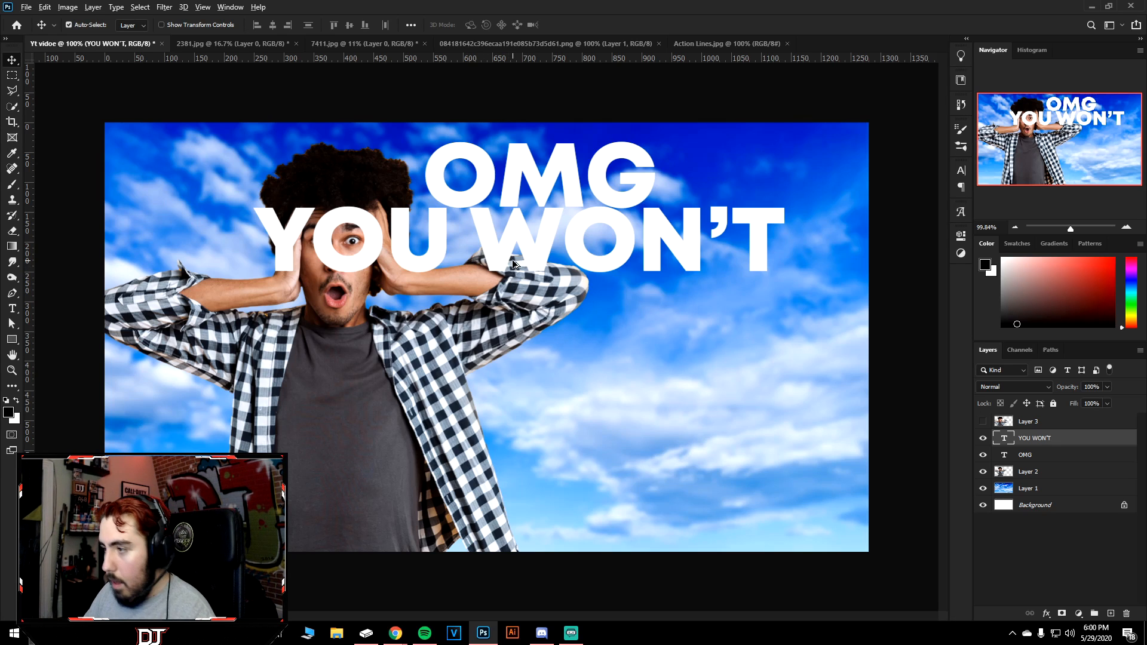
Duplicate the YOU WON'T text further down the thumbnail and change the copy to "THIS".
drag(509, 252, 547, 356)
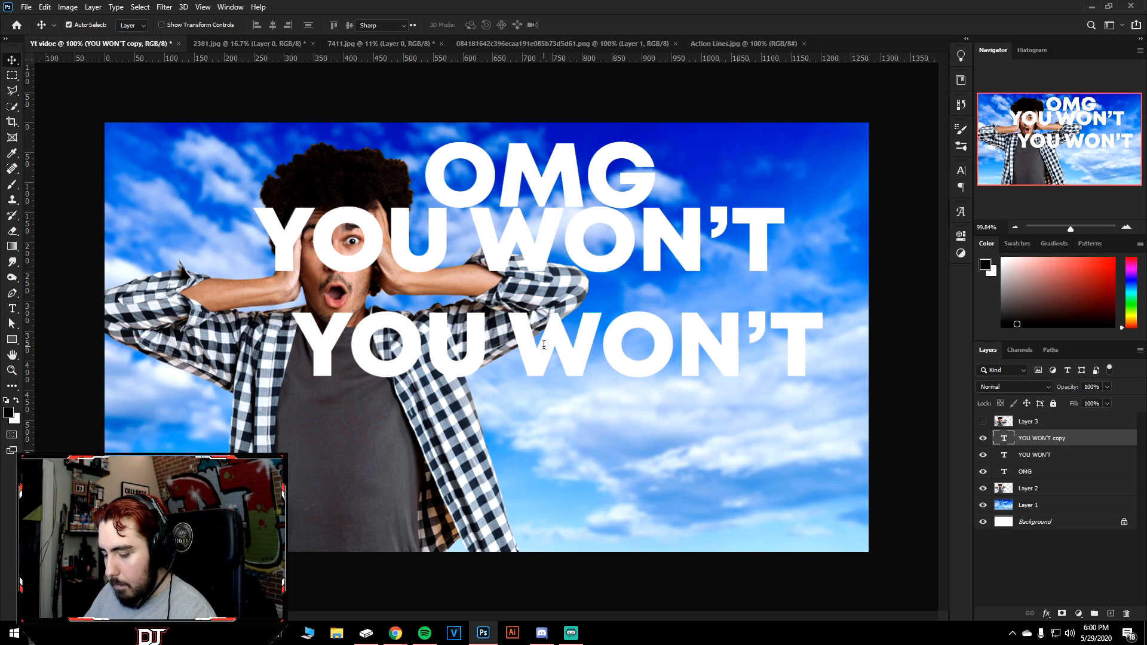
key(t)
triple_click(539, 344)
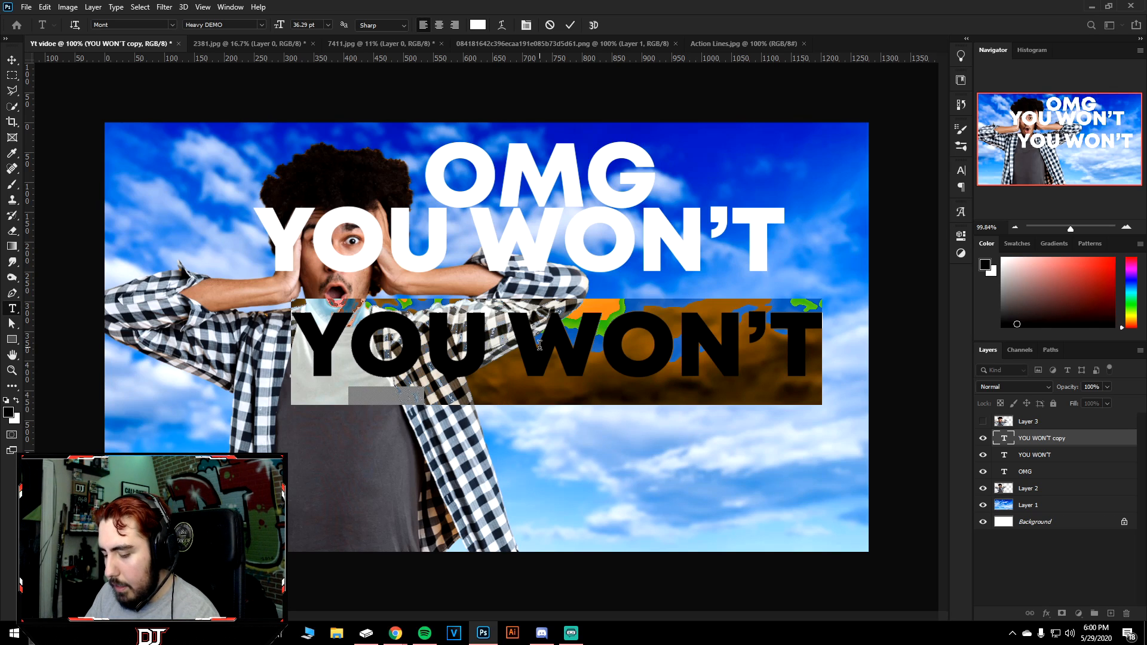
text(THIS)
key(BackSpace)
key(BackSpace)
key(BackSpace)
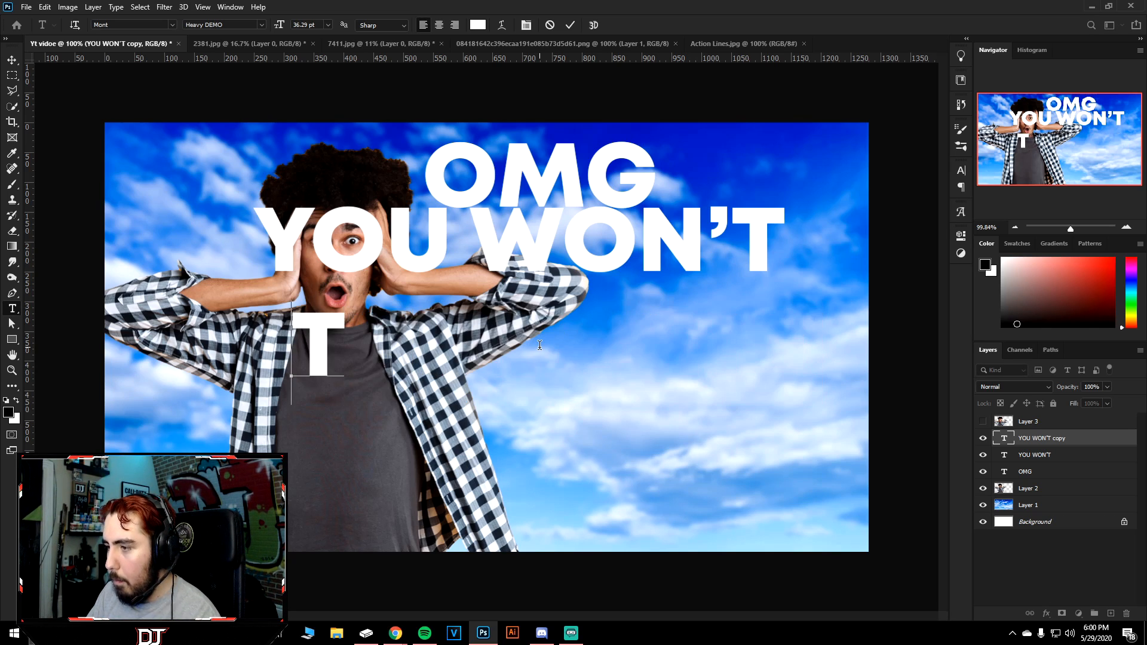
key(BackSpace)
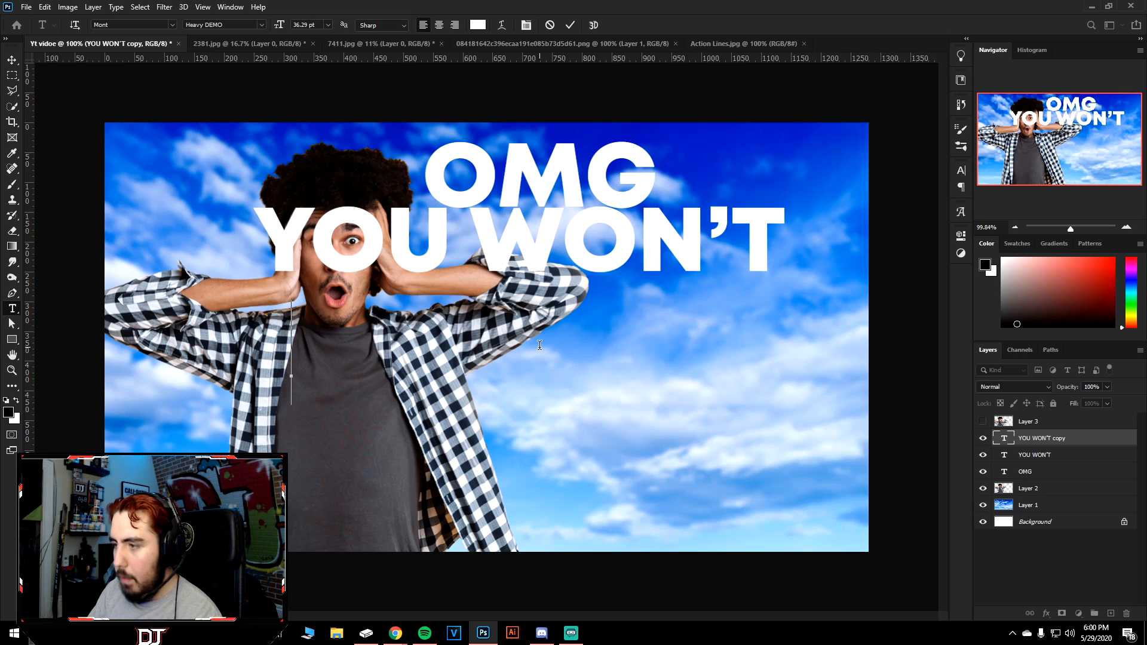
text(WH)
key(BackSpace)
key(BackSpace)
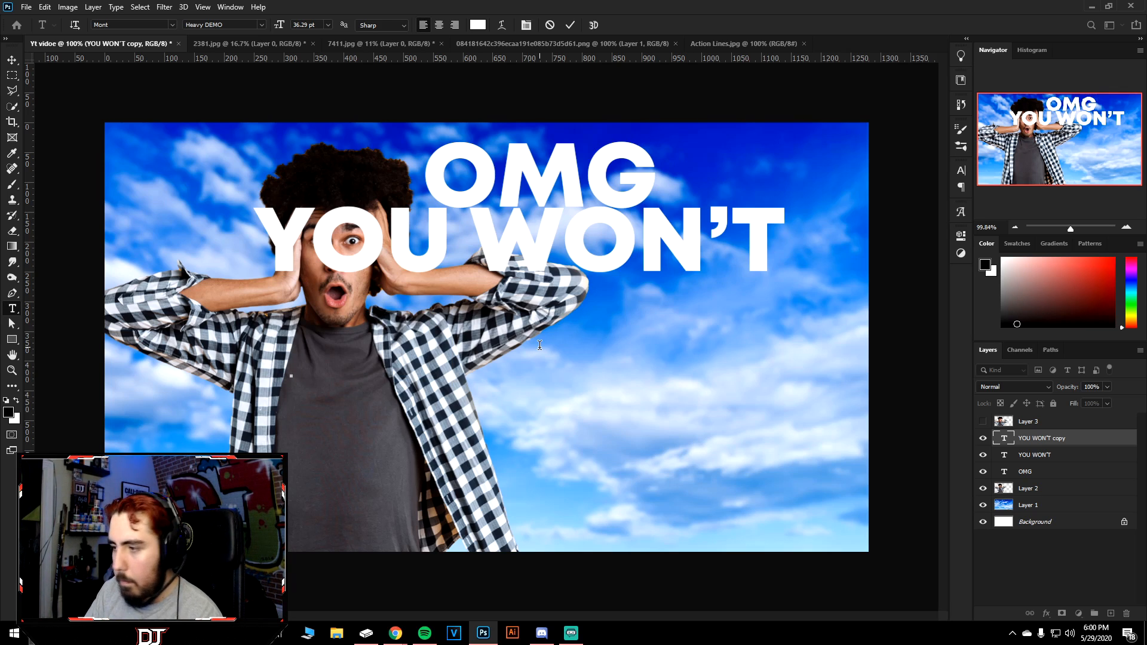
text(THIS)
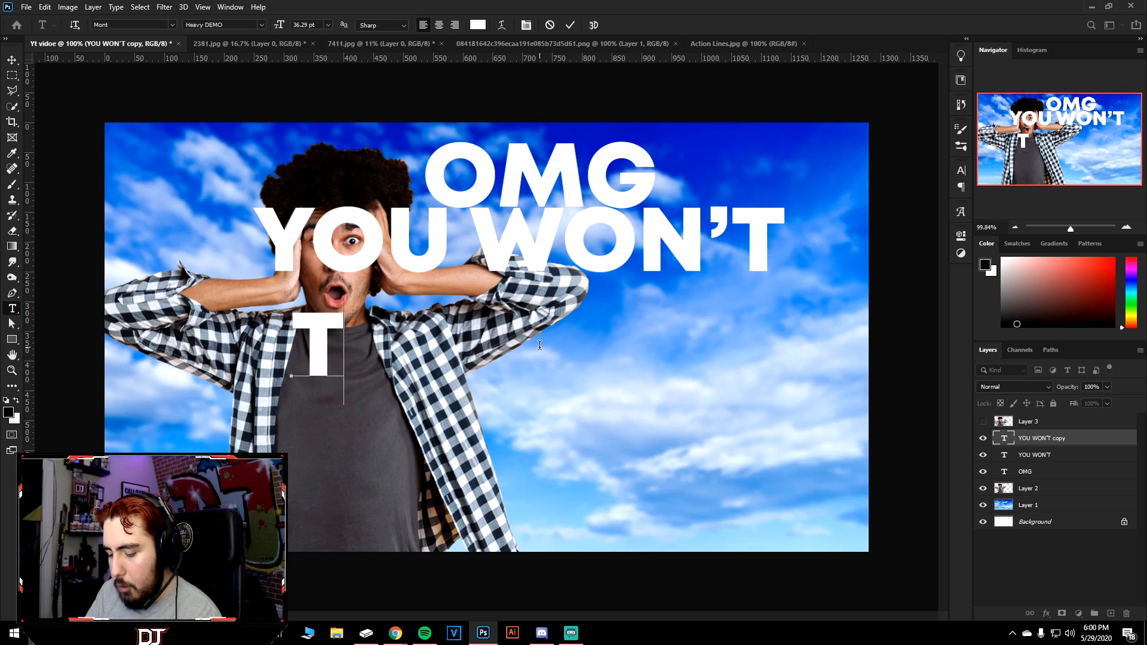
click(570, 24)
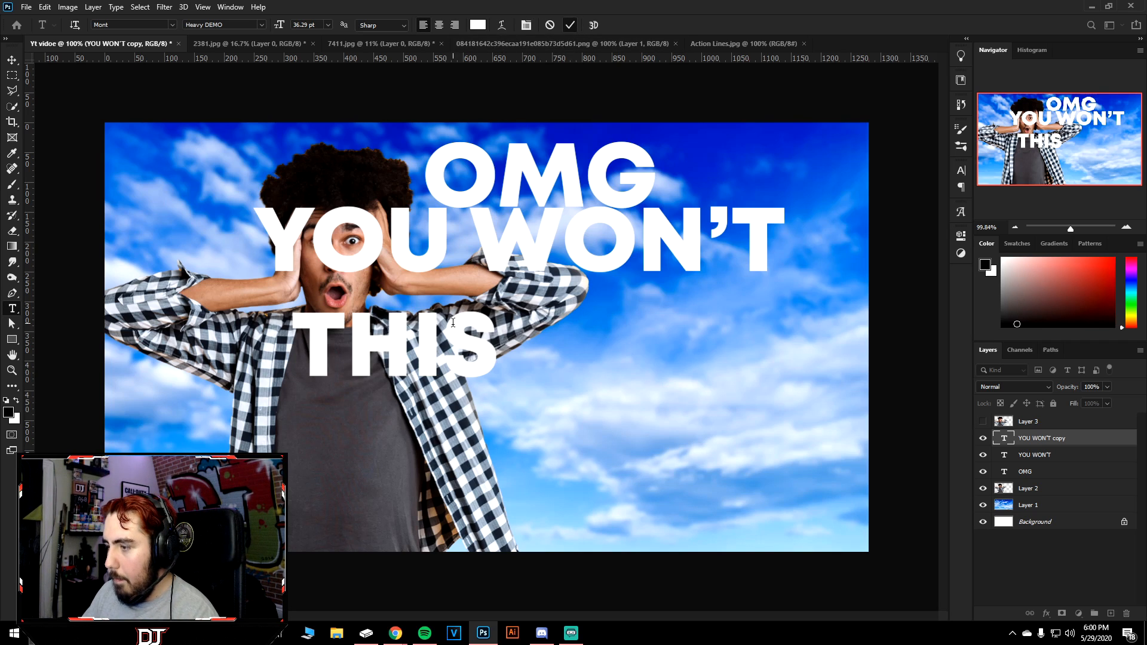
Move the THIS and YOU WON'T texts toward the right side of the thumbnail and shift the man to the left.
key(v)
drag(433, 357, 710, 398)
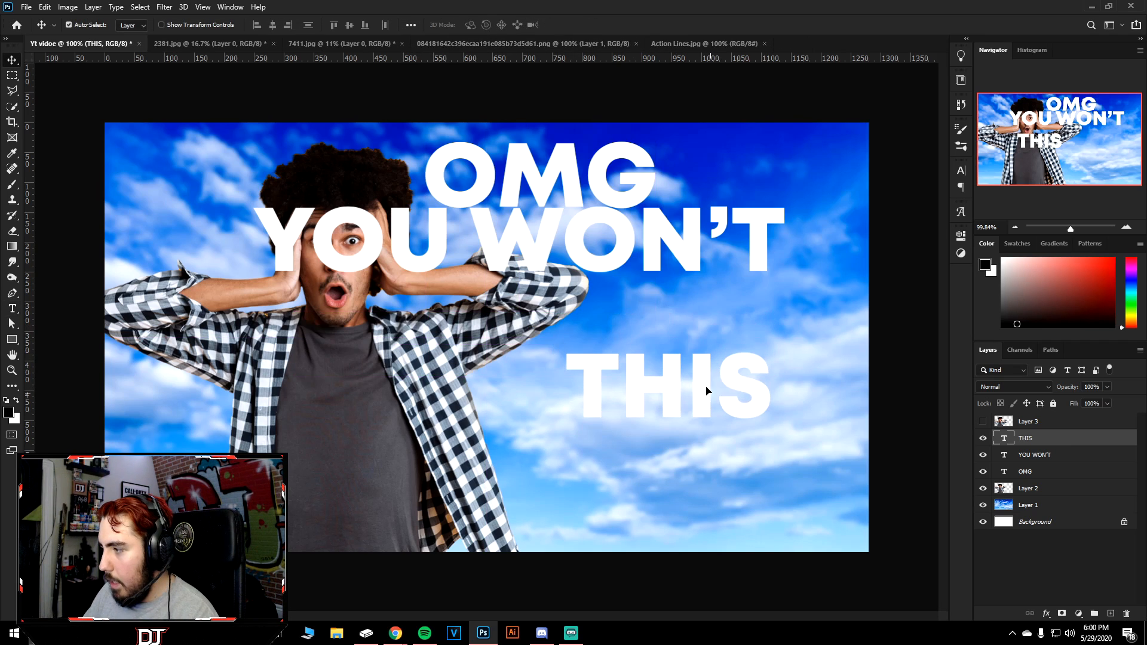
drag(673, 252, 731, 262)
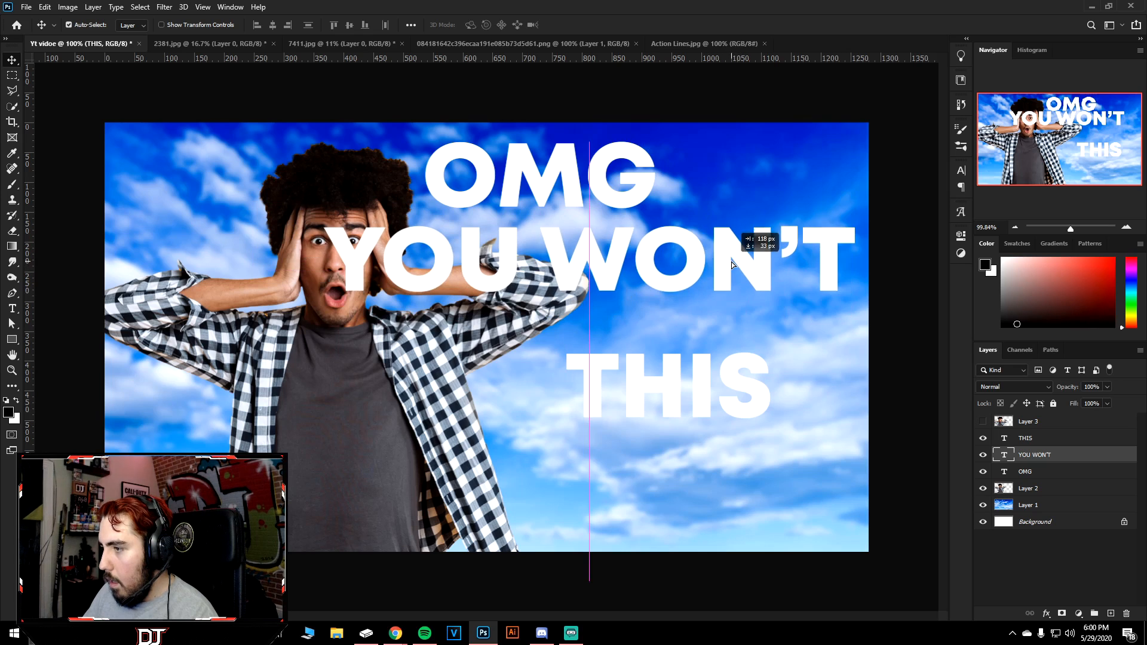
click(393, 373)
drag(393, 374, 338, 371)
Enlarge the OMG text to about 143% above YOU WON'T.
click(523, 182)
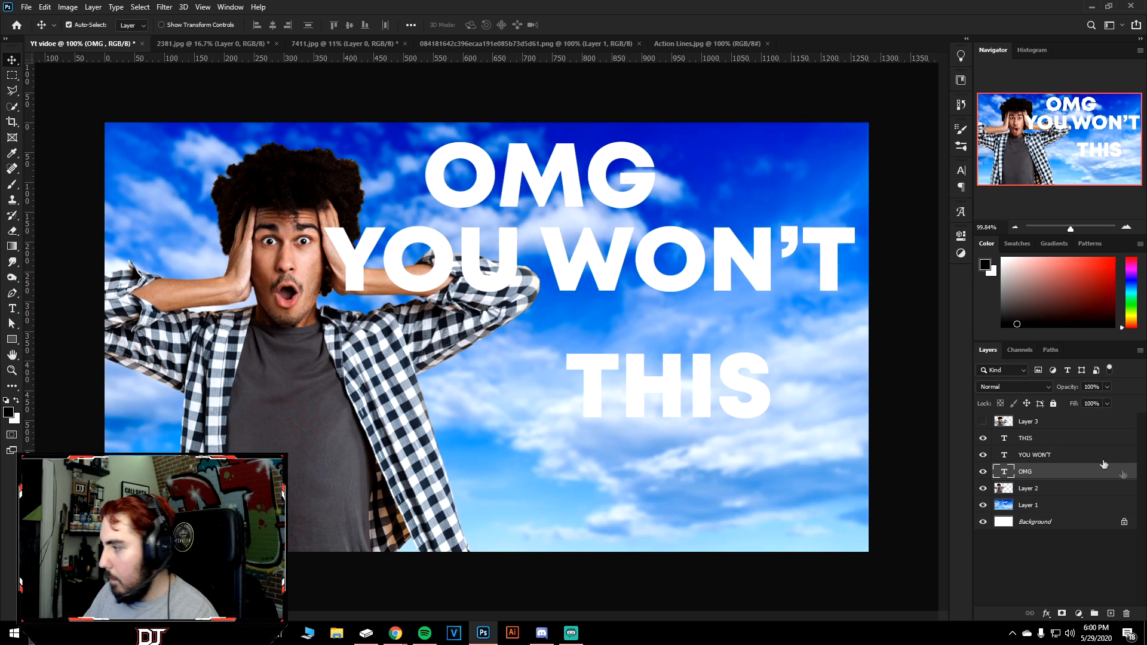
key(ctrl+t)
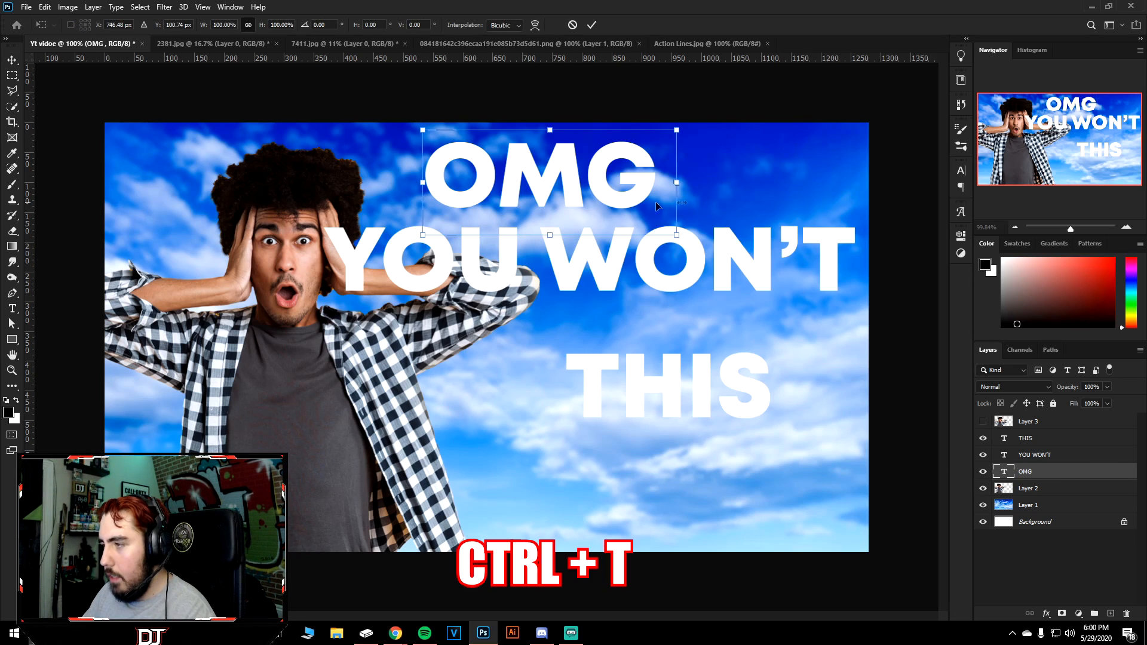
drag(674, 247, 736, 244)
drag(611, 170, 611, 171)
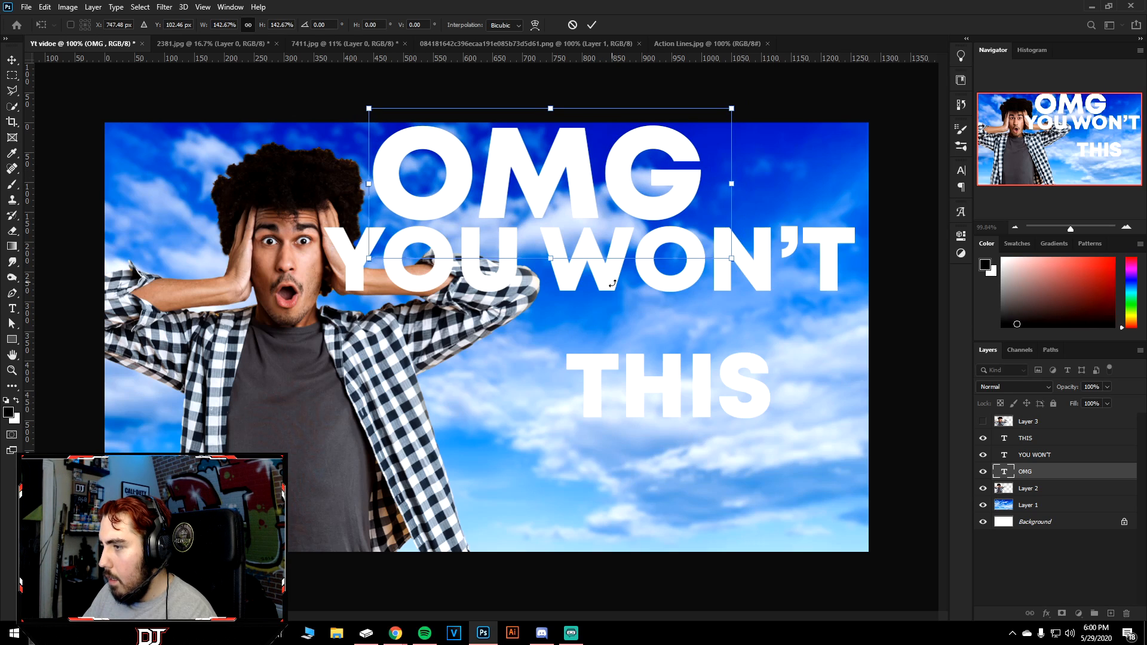
click(592, 24)
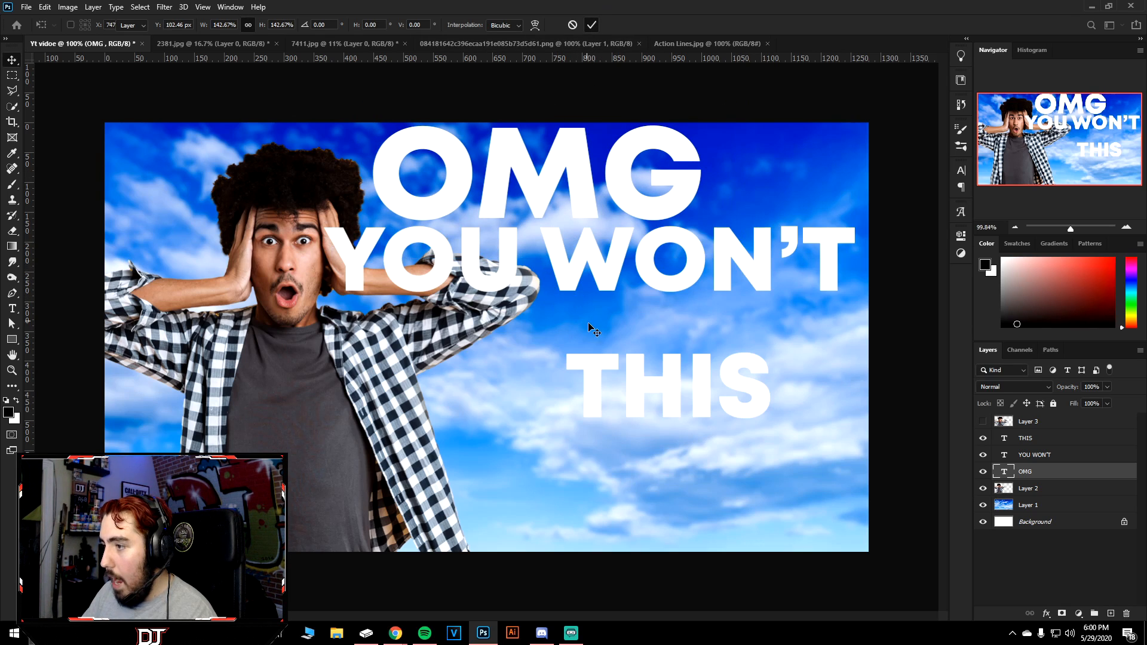
Scale the YOU WON'T text down to about 81% so its left edge lines up with OMG.
click(563, 273)
drag(563, 272, 570, 273)
key(ctrl+t)
drag(334, 230, 402, 251)
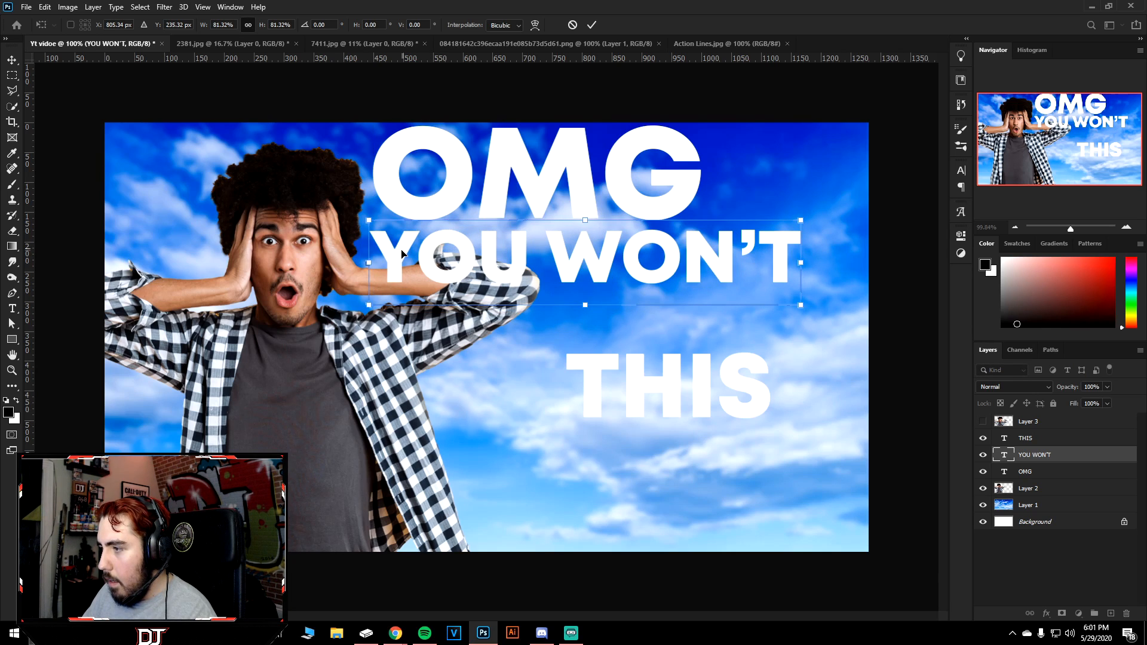
key(Return)
Enlarge the THIS text to about 130% and position it under YOU WON'T with their right edges aligned.
drag(681, 399, 609, 364)
key(ctrl+t)
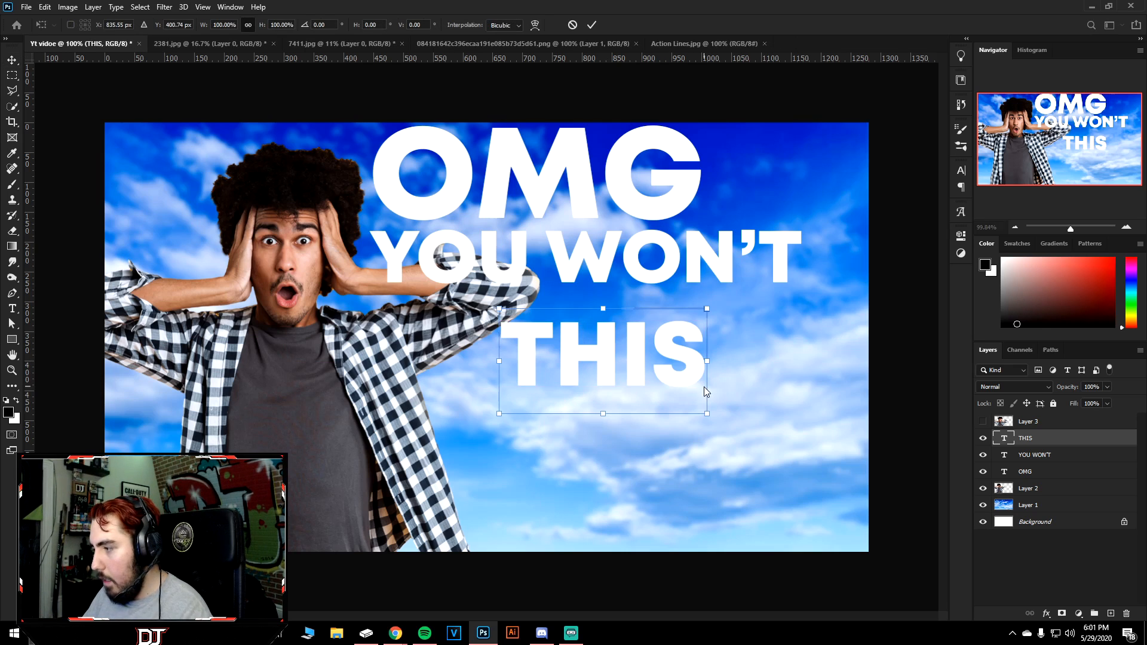
drag(709, 414, 747, 434)
drag(663, 338, 749, 397)
drag(812, 434, 802, 428)
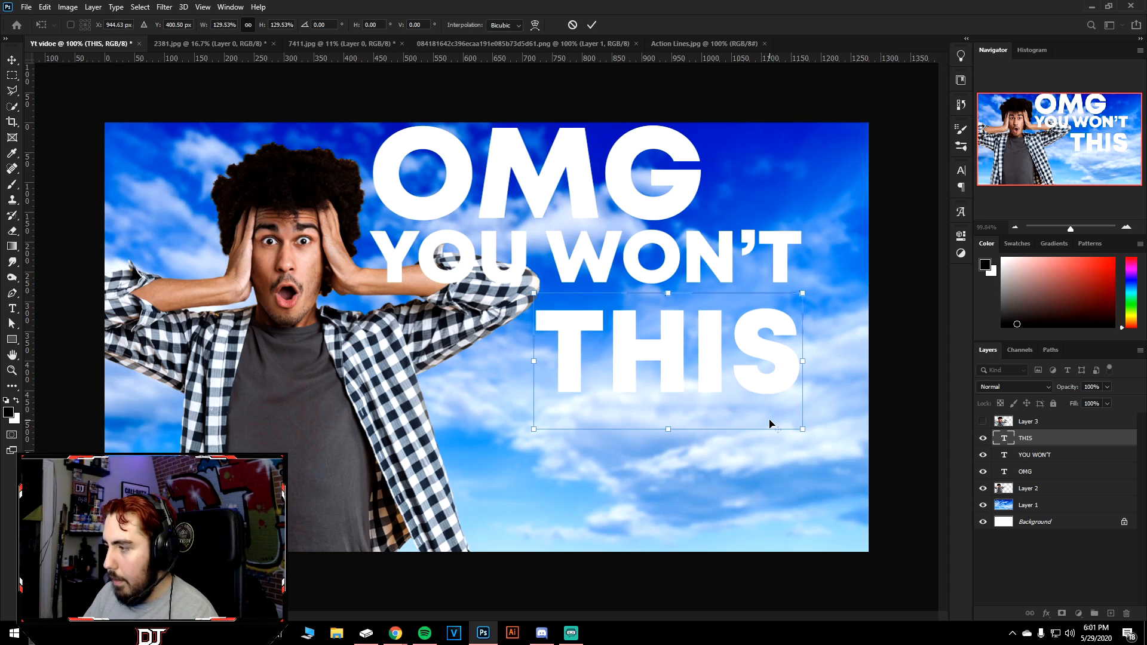
key(Return)
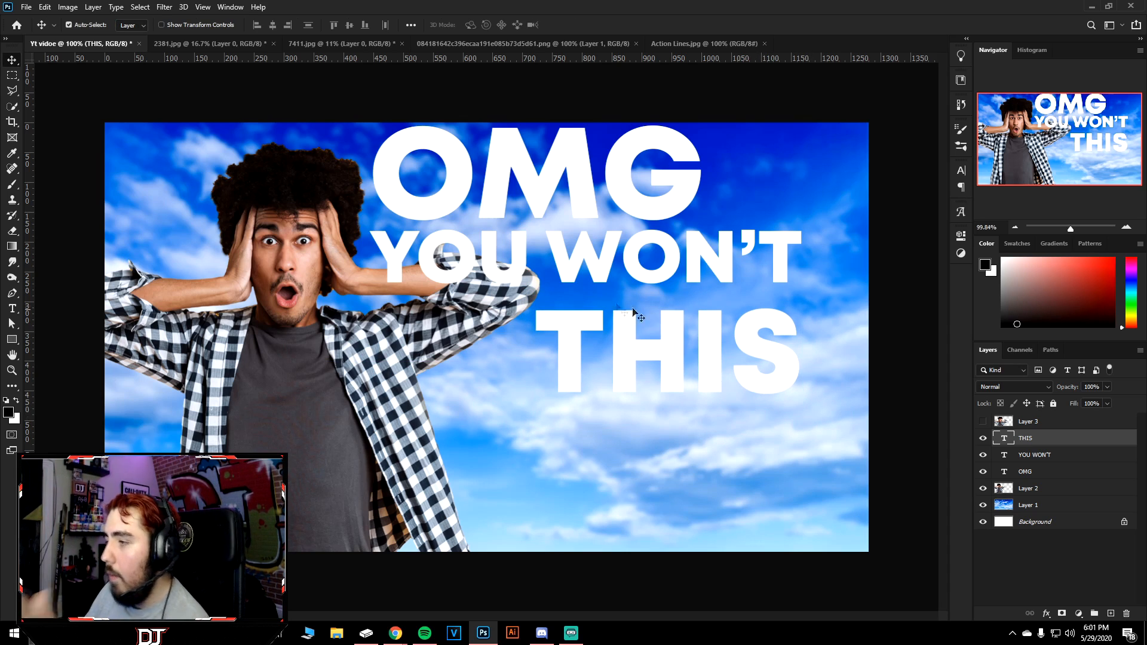
Move the YOU WON'T and THIS texts together slightly down and to the right.
shift+click(653, 269)
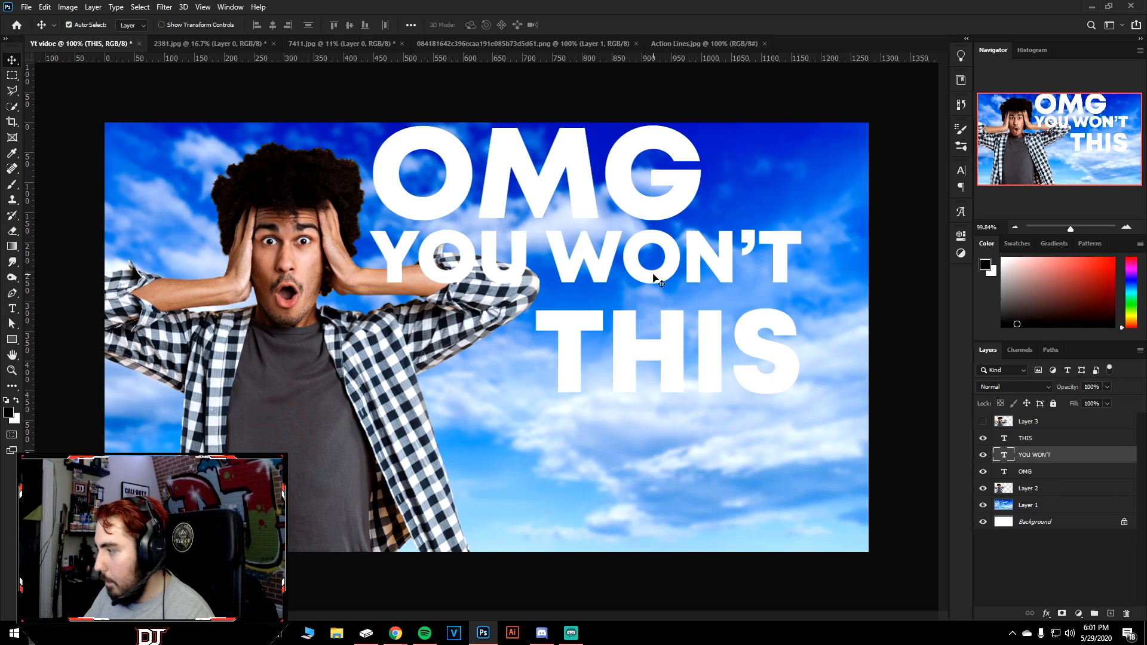
drag(678, 357, 691, 395)
click(570, 158)
double_click(570, 168)
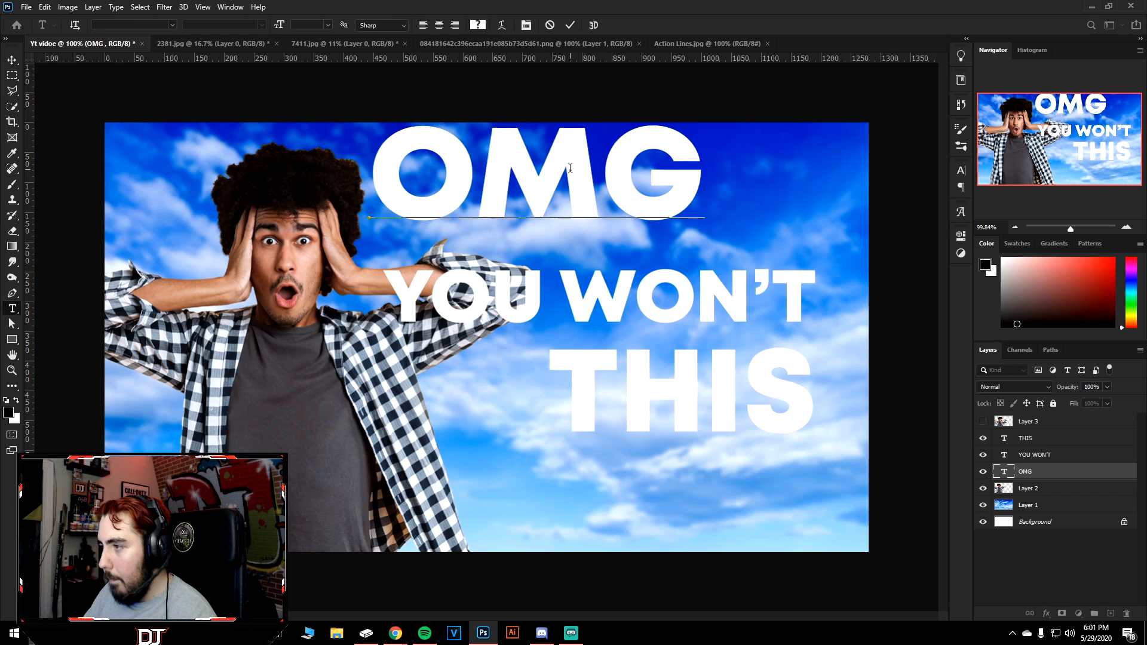
text(V)
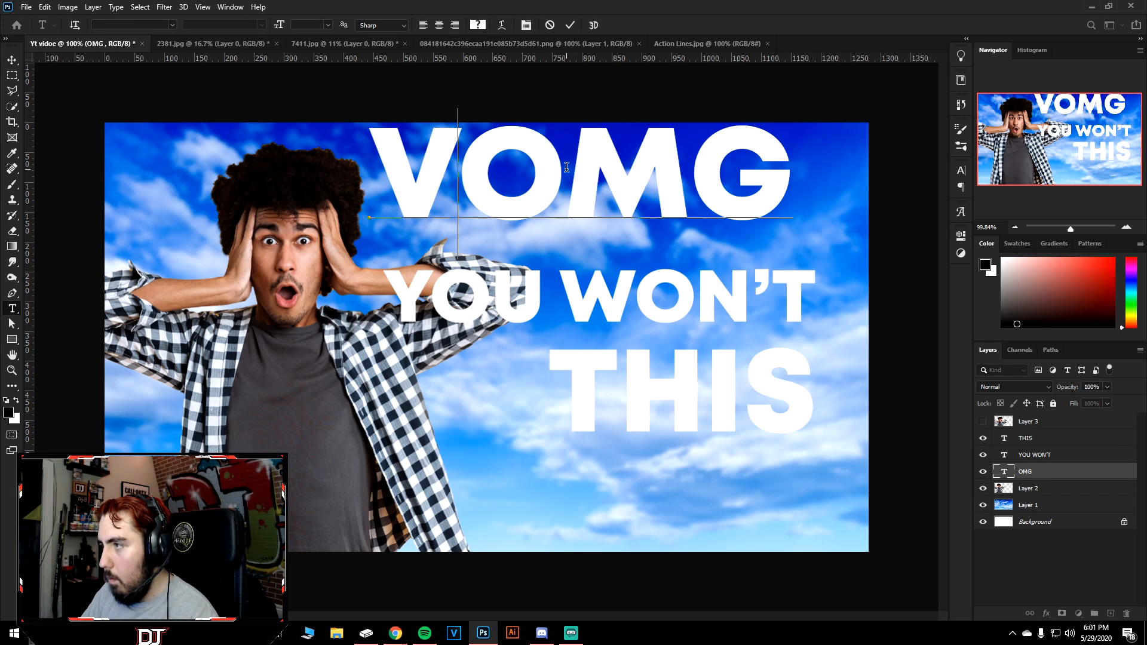
key(BackSpace)
drag(519, 175, 517, 328)
click(550, 25)
key(v)
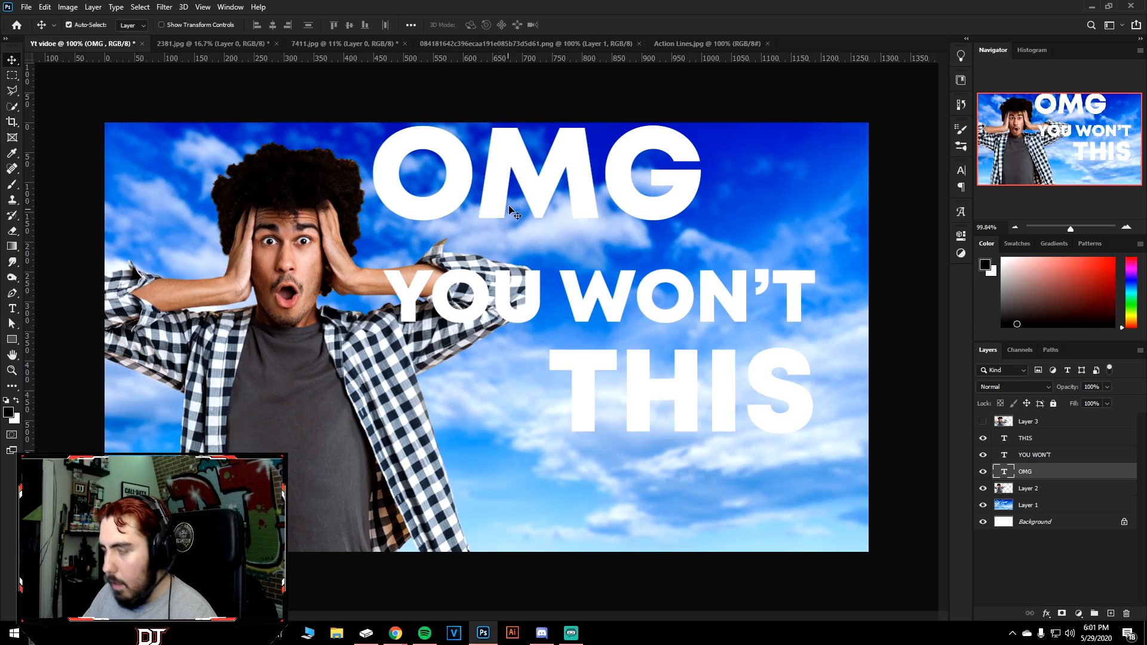
Move the OMG text slightly down and to the right, closer above YOU WON'T.
drag(515, 176, 538, 201)
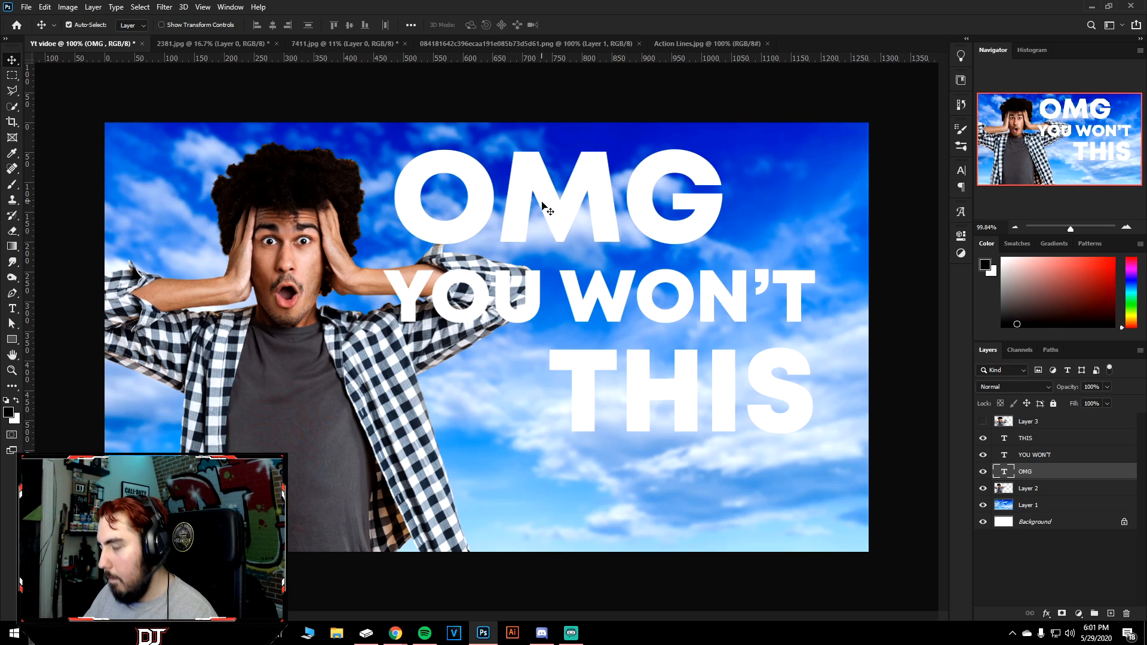
key(ctrl)
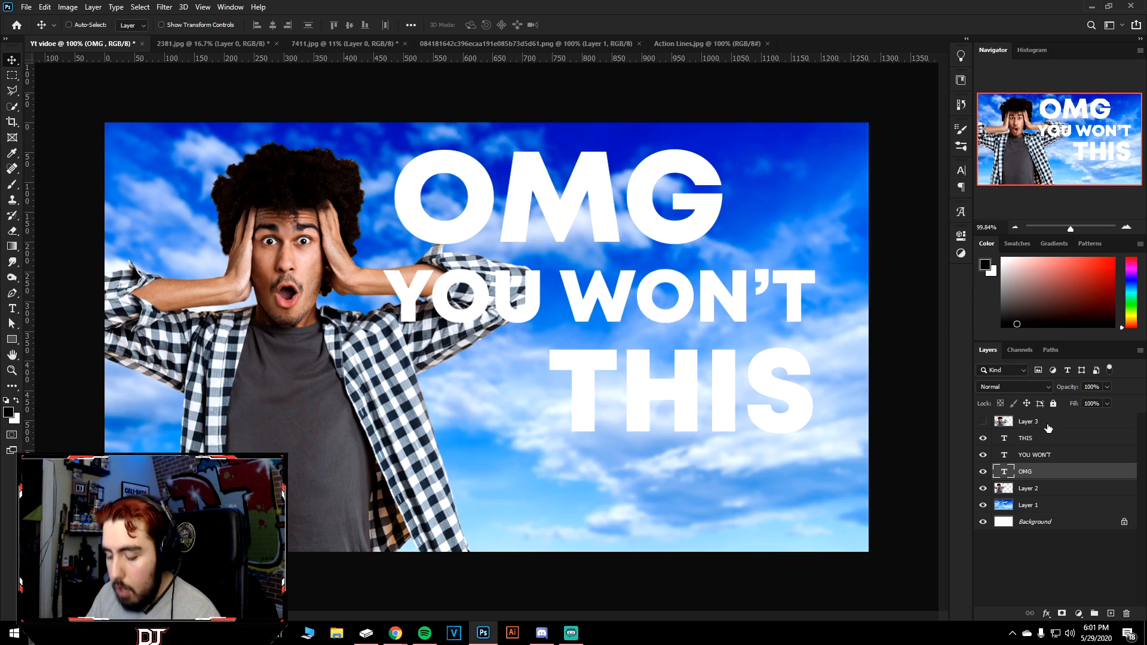
Duplicate the OMG text layer and convert the copy to a shape.
key(ctrl+j)
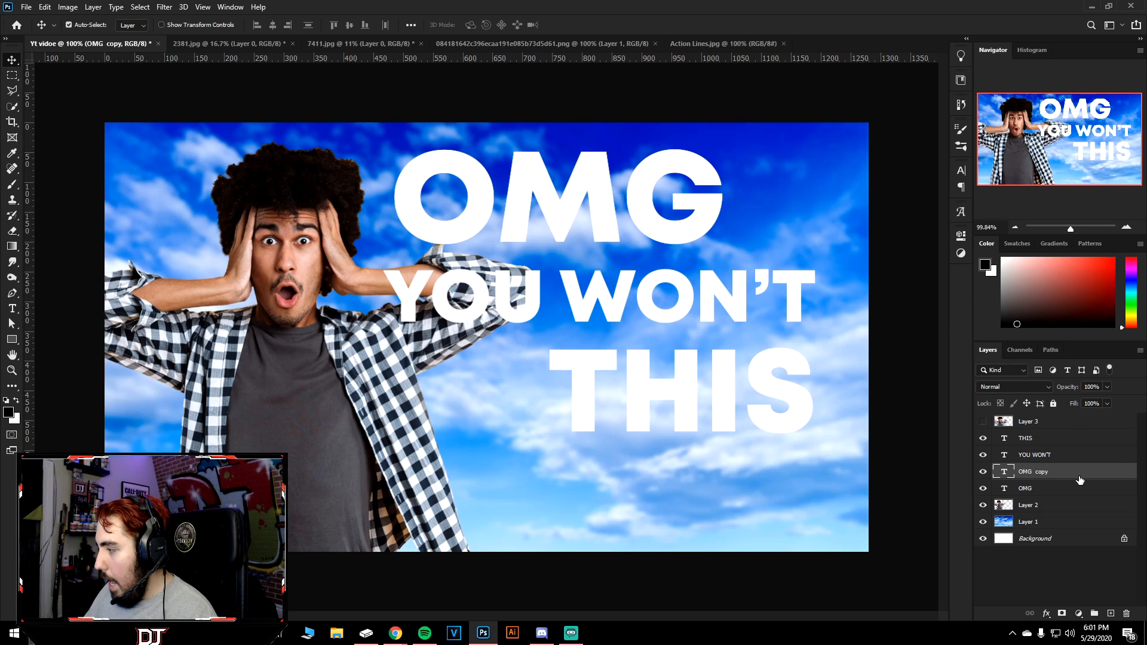
right_click(1080, 480)
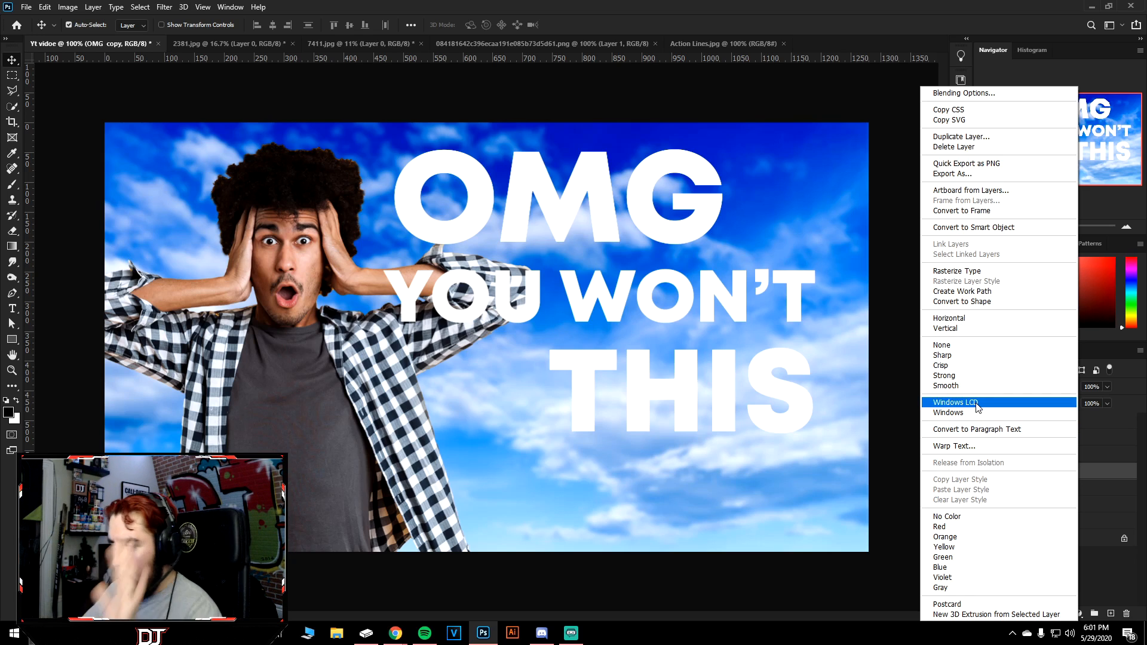
click(981, 302)
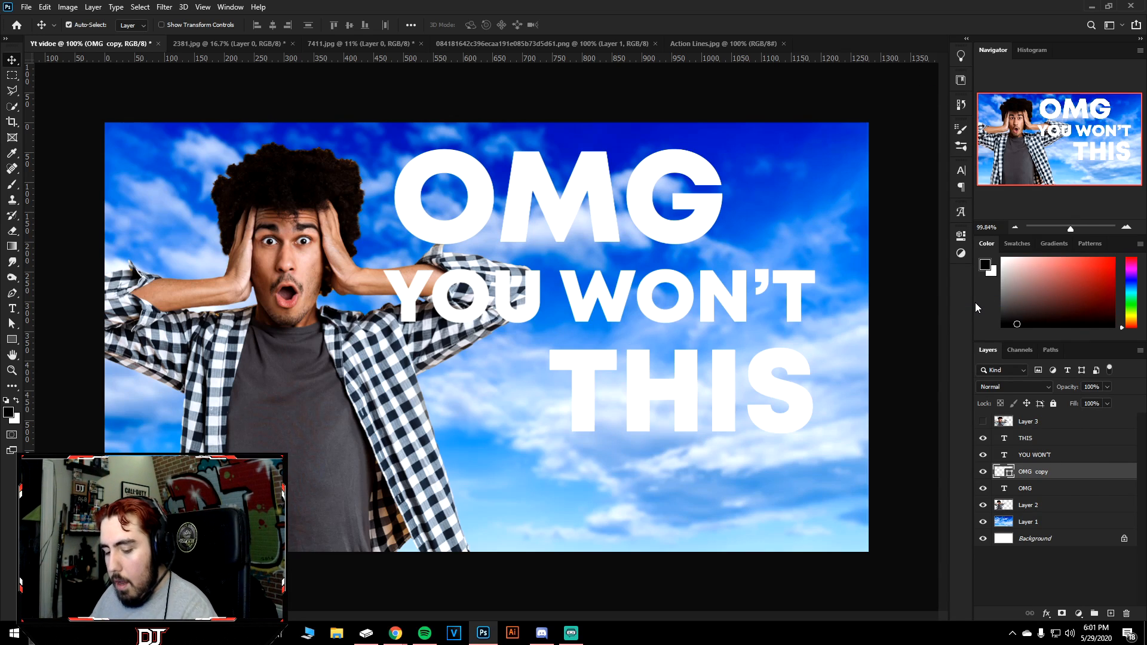
Remove the fill of the OMG copy shape and give it a black stroke.
key(a)
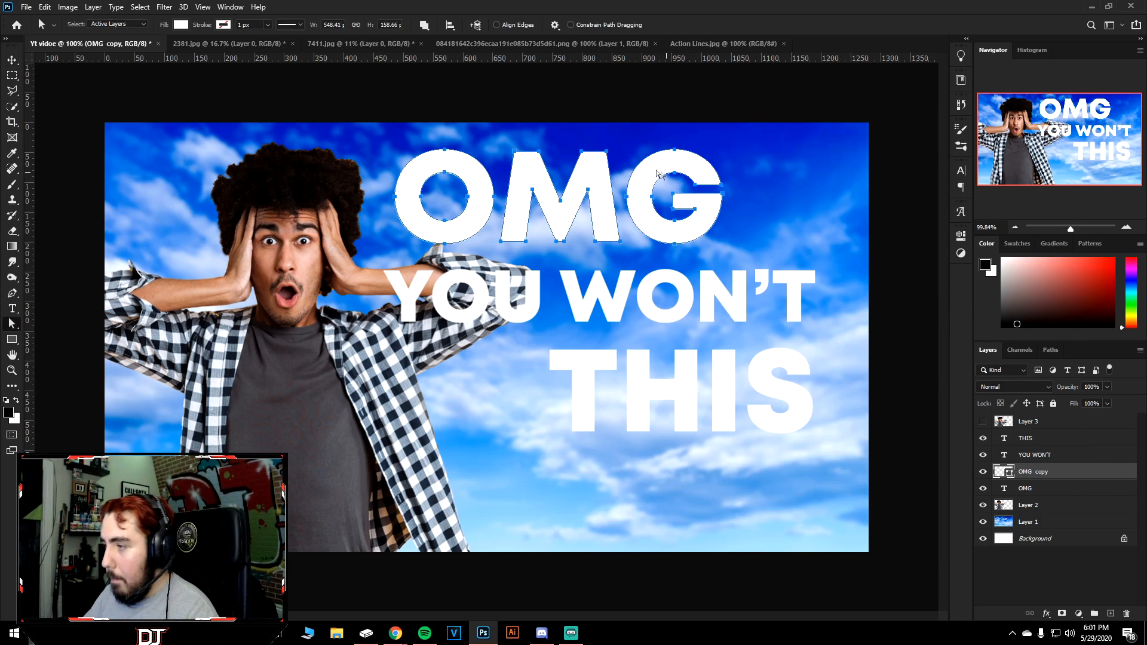
click(180, 26)
click(111, 48)
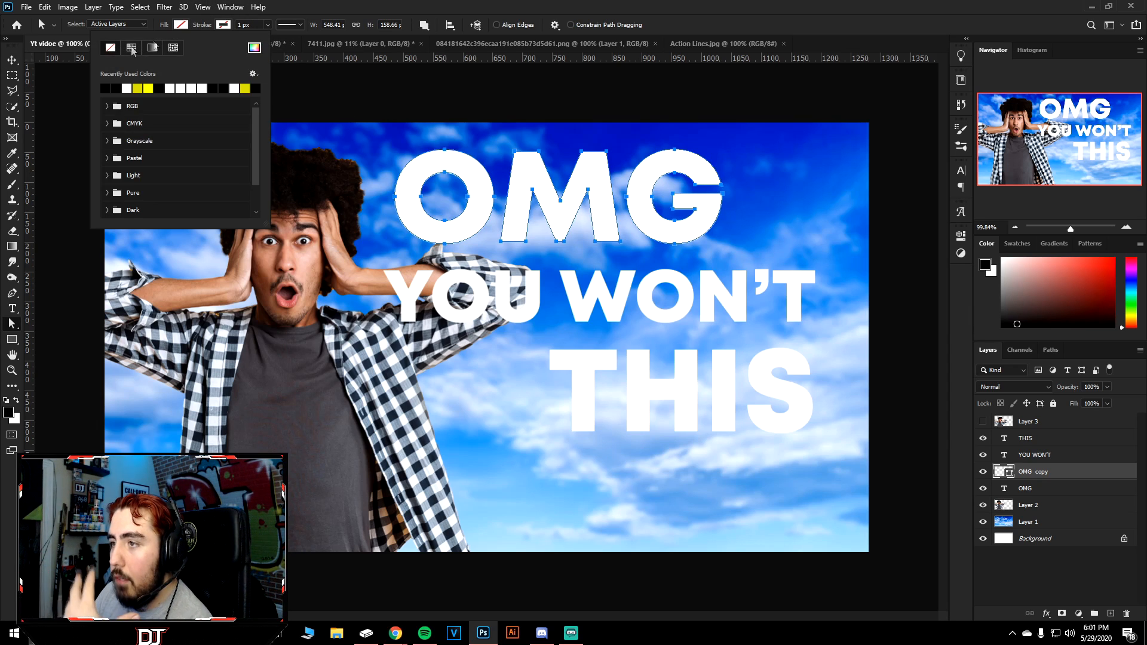
click(222, 25)
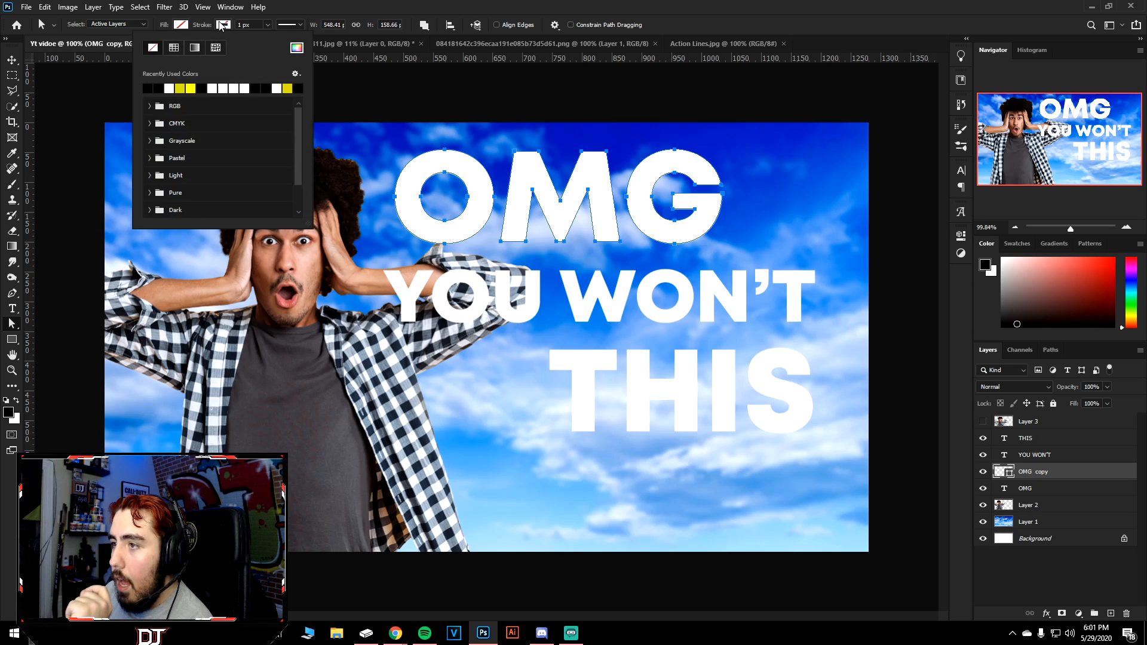
click(153, 86)
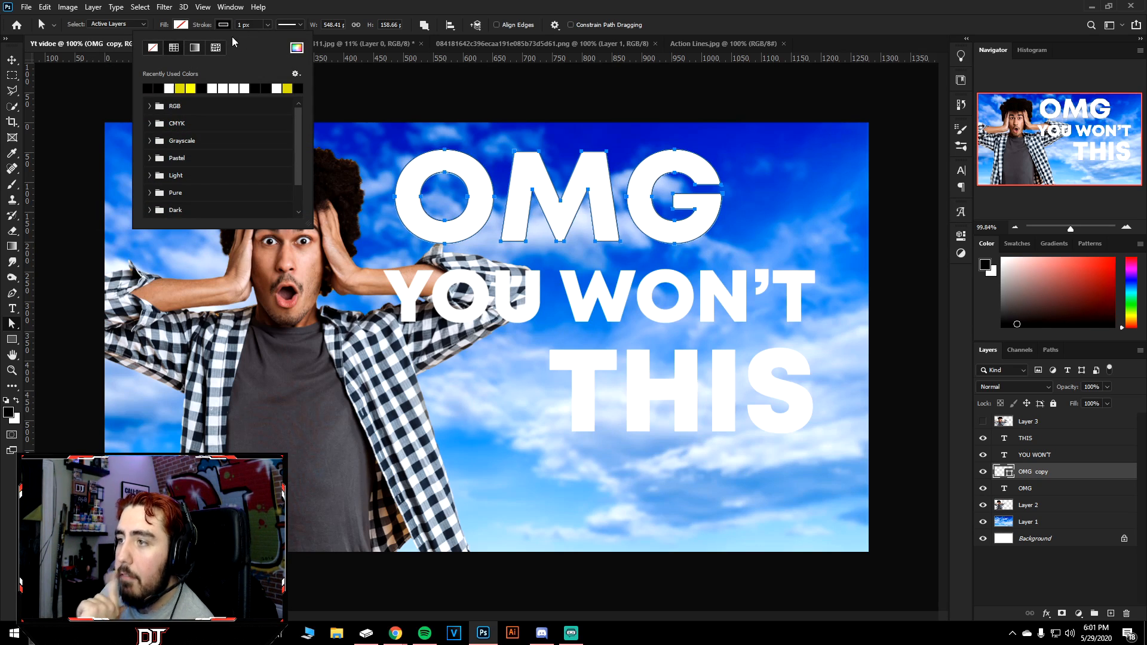
Align the OMG shape's stroke to the outside and set its width to 12 px.
click(293, 25)
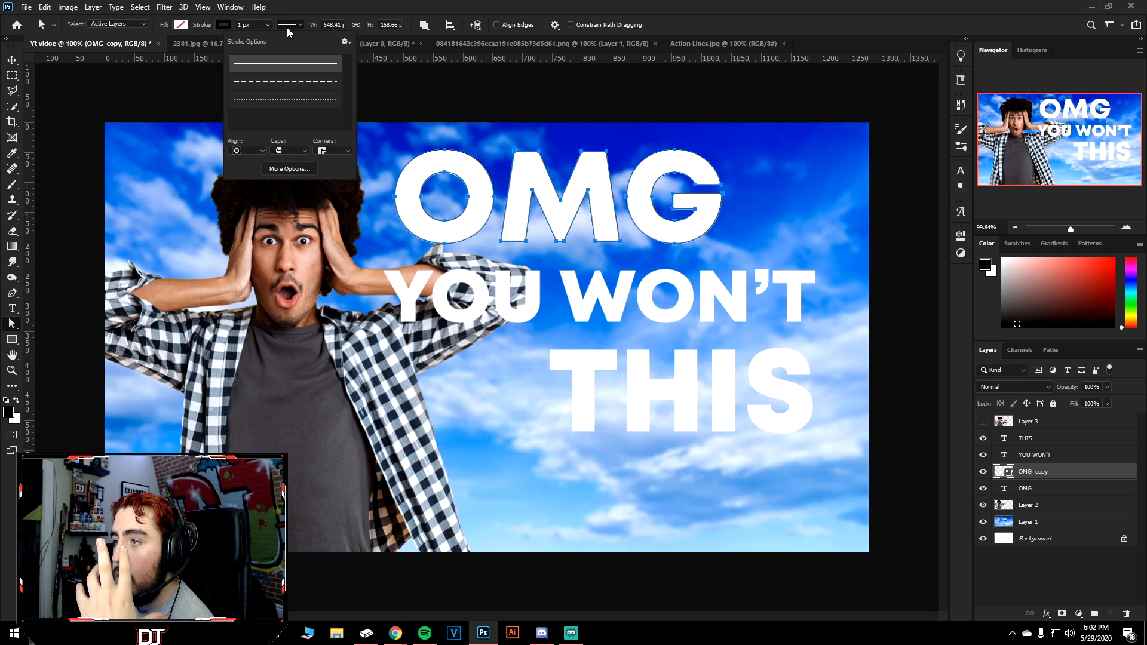
click(256, 153)
click(251, 171)
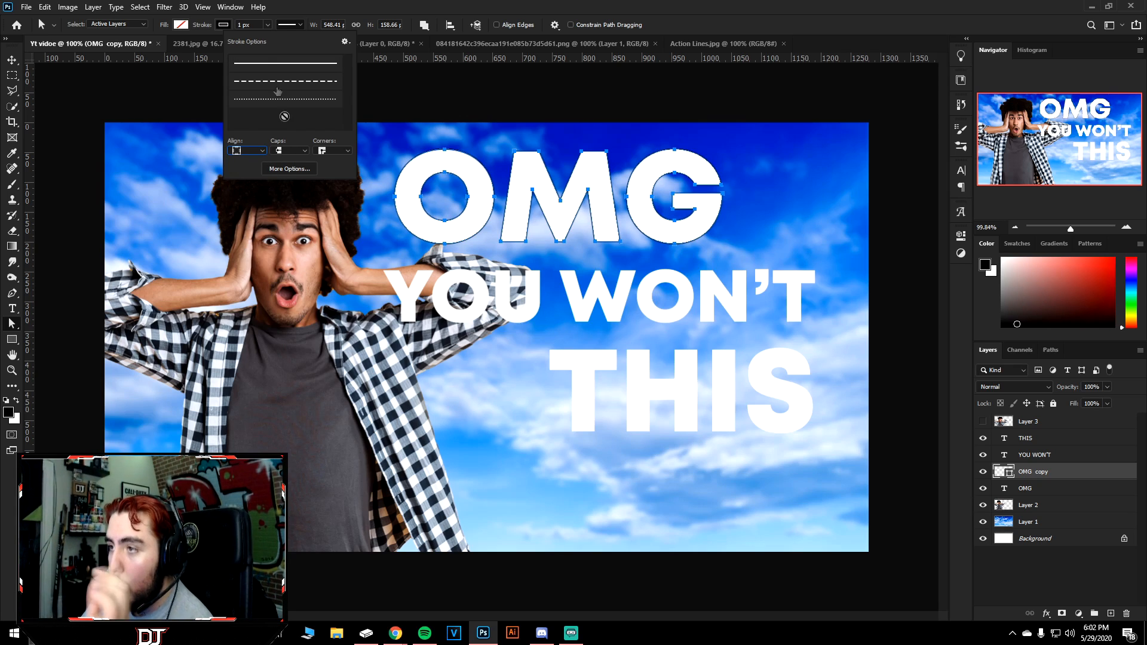
click(267, 25)
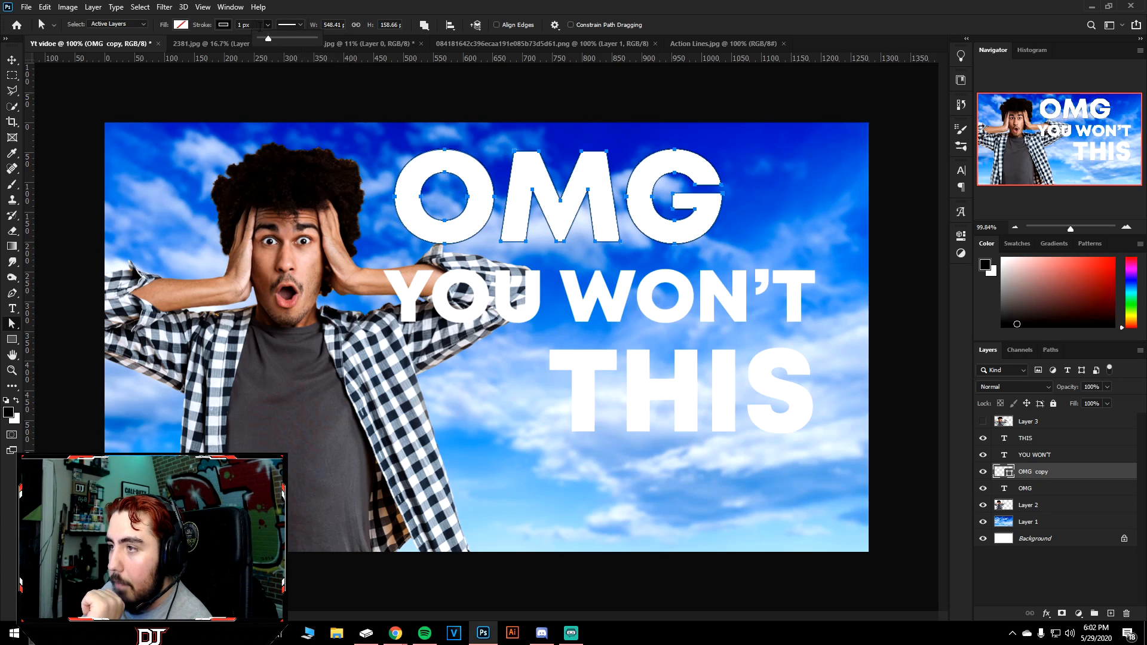
click(255, 26)
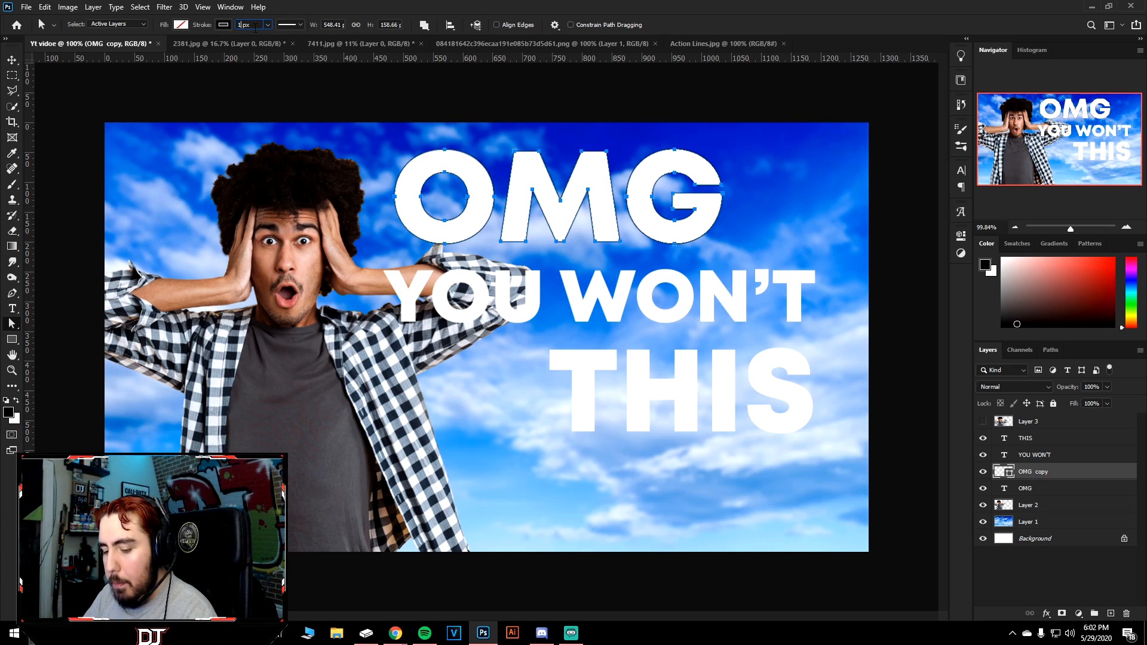
text(12)
key(Return)
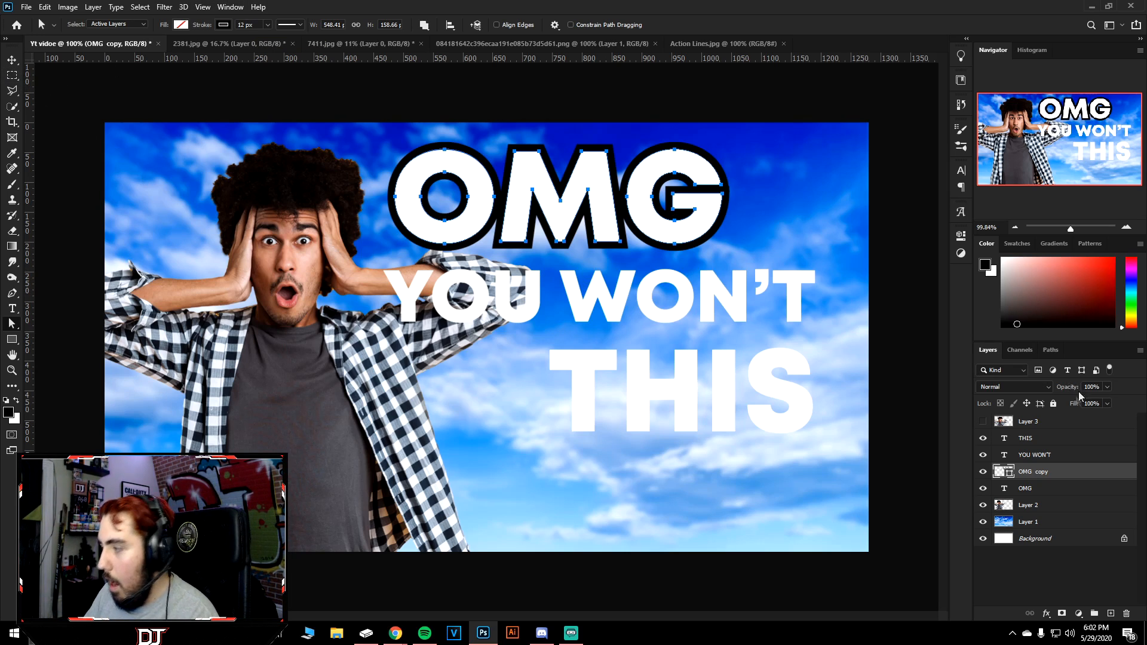
Duplicate the YOU WON'T text layer and convert the copy to a shape.
click(1081, 461)
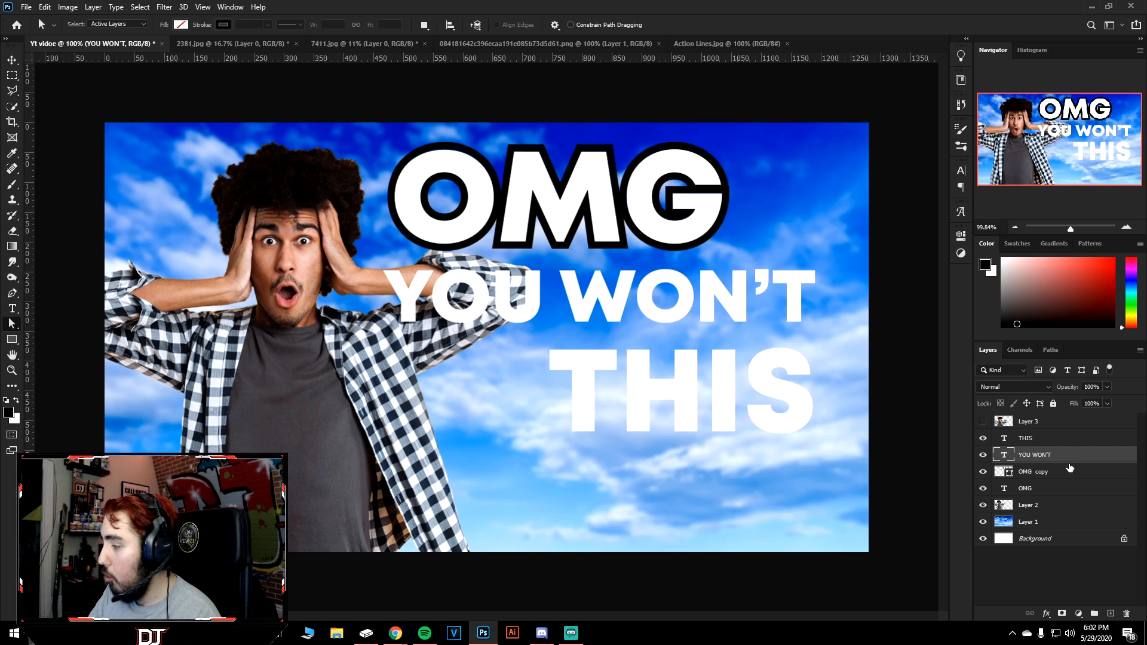
key(ctrl+j)
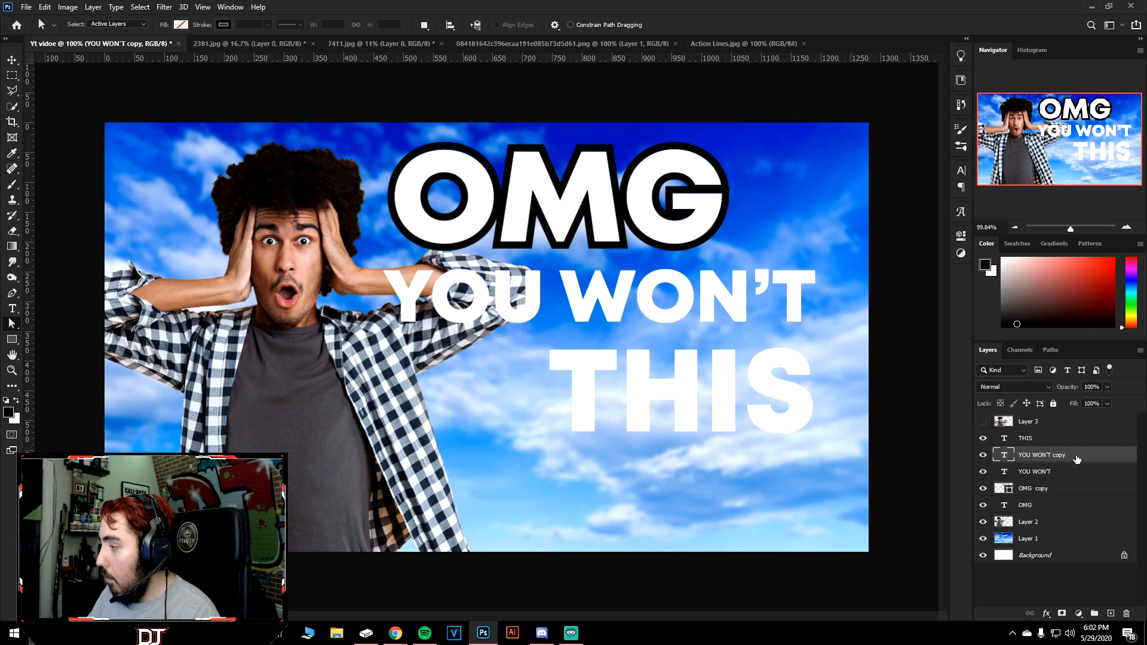
right_click(1077, 458)
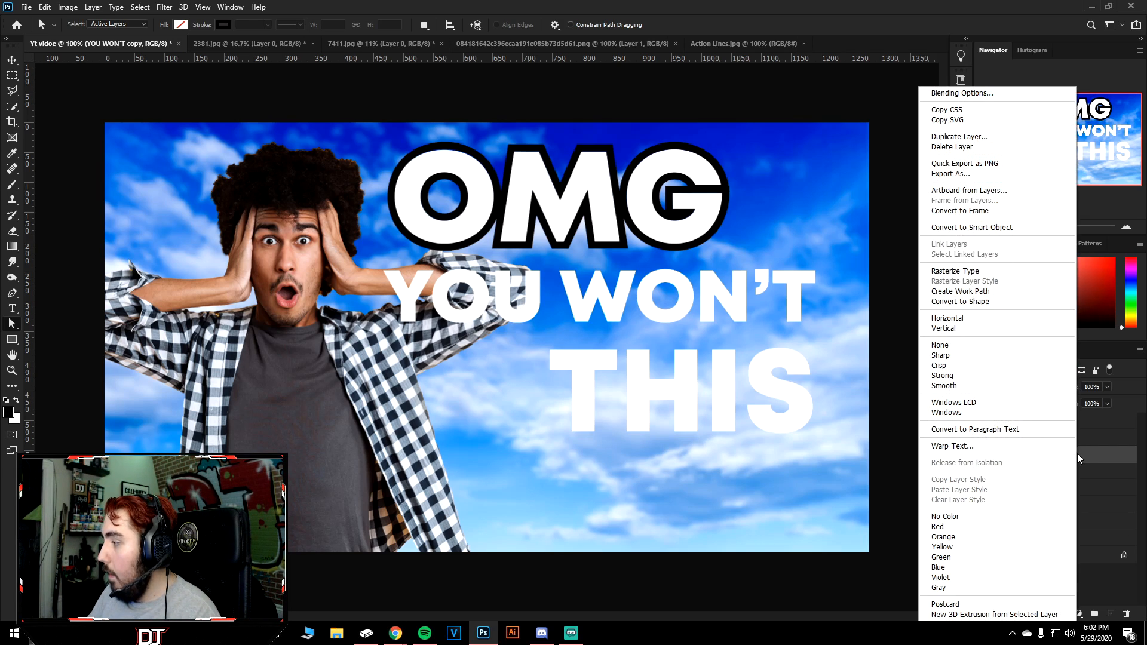
click(1000, 302)
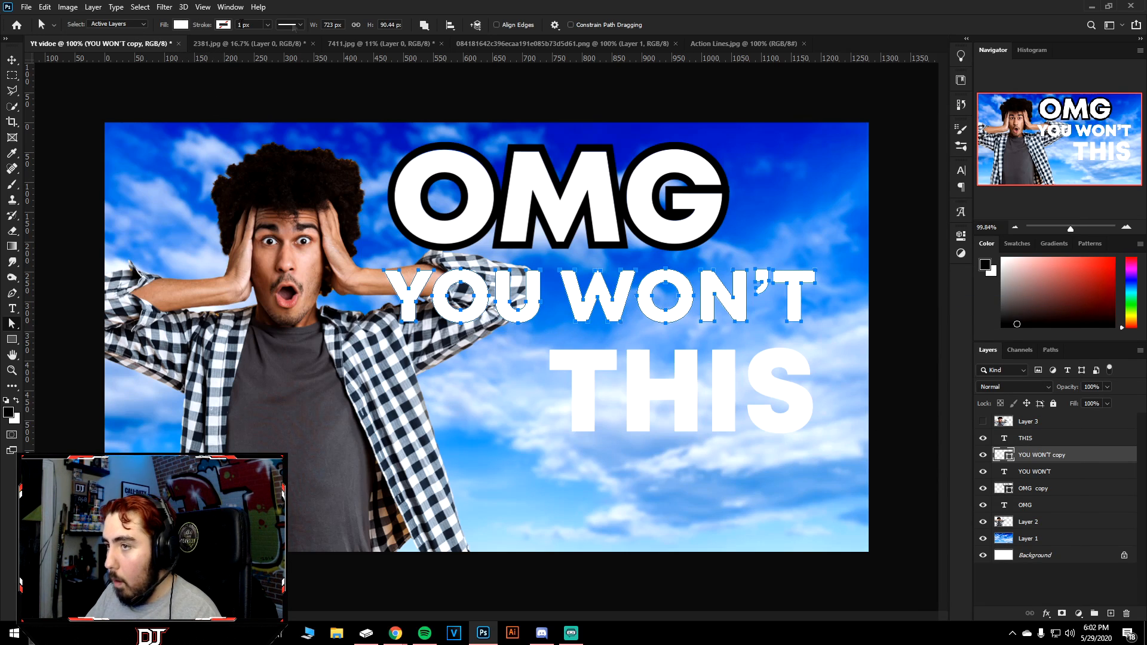
Give the YOU WON'T copy shape no fill and a 12 px black stroke aligned to the outside.
click(181, 25)
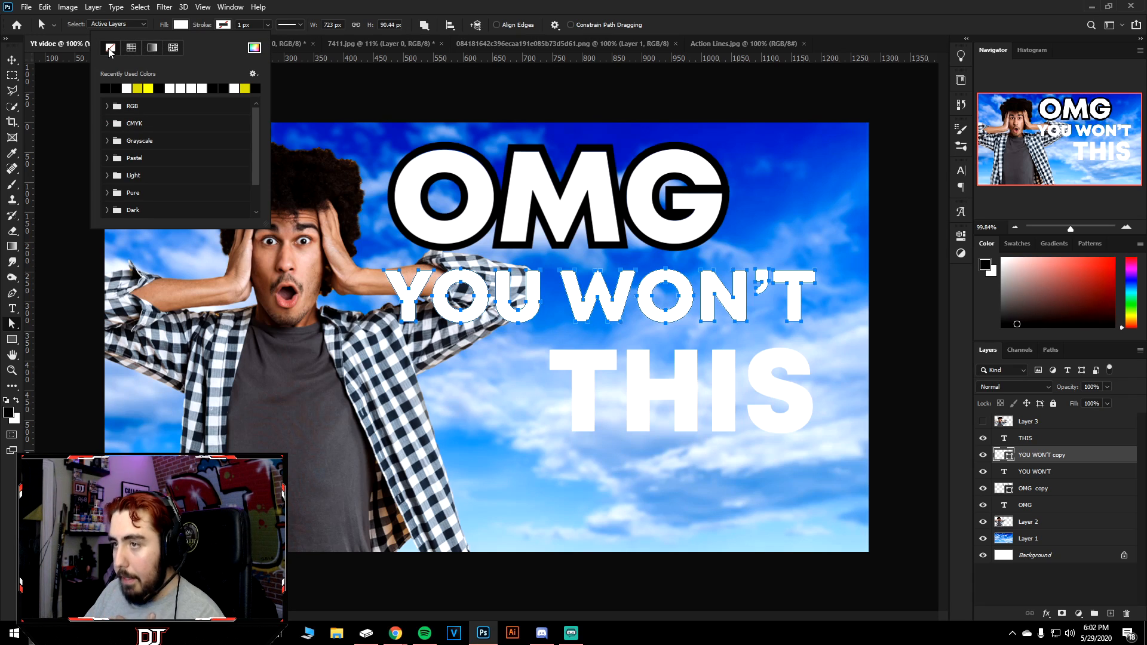
click(222, 25)
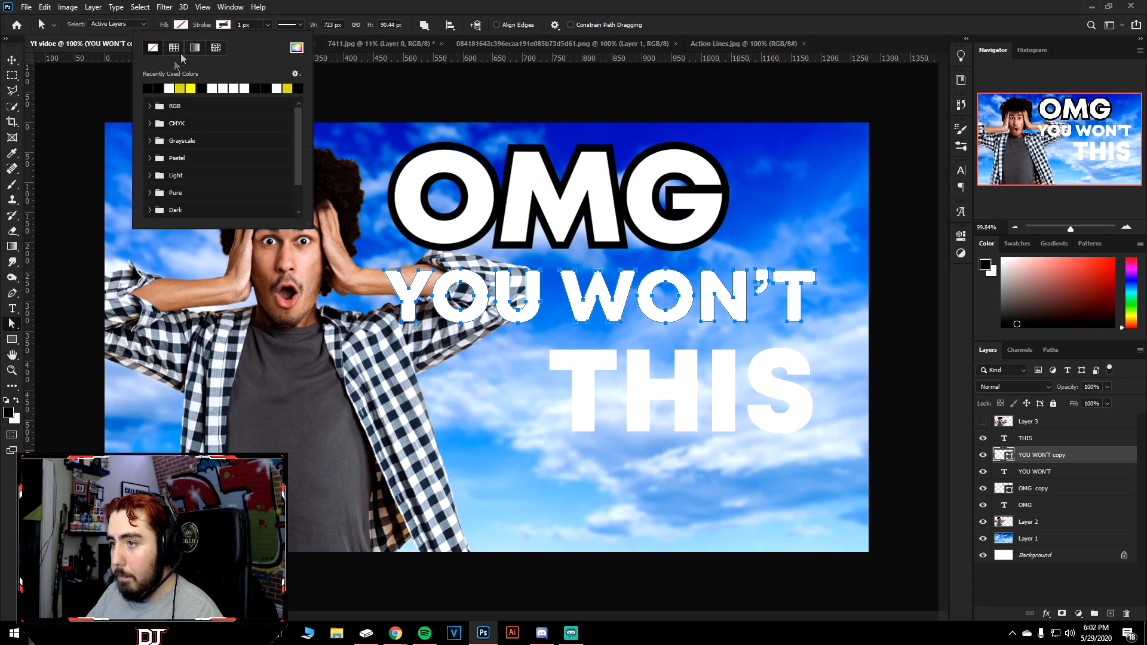
click(298, 25)
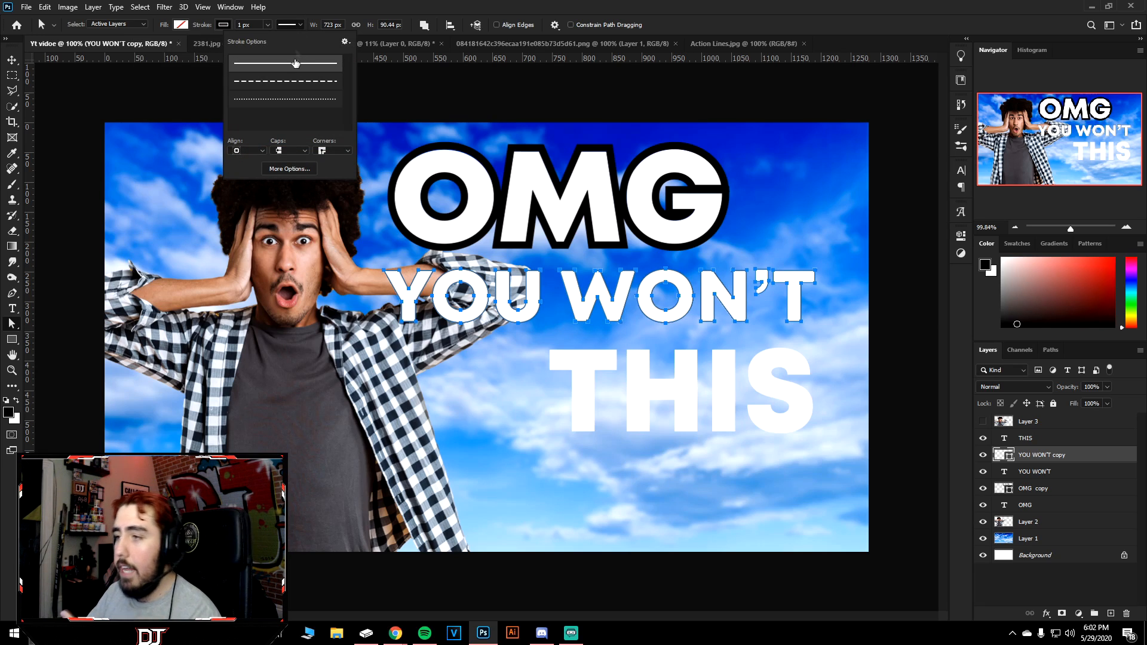
click(257, 151)
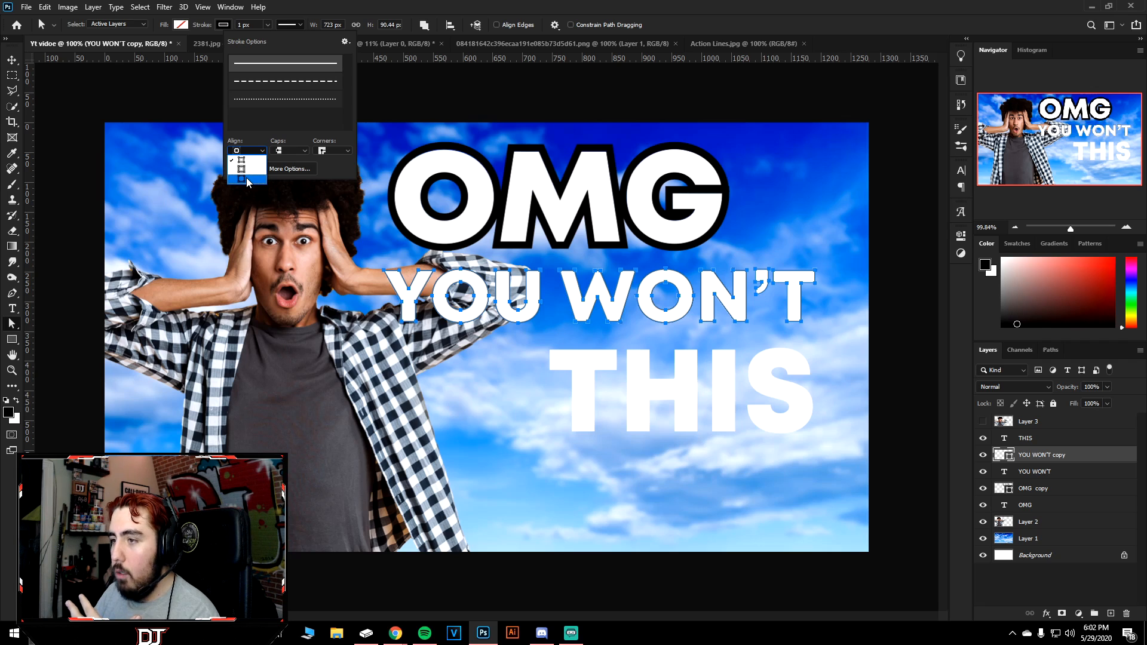
click(247, 179)
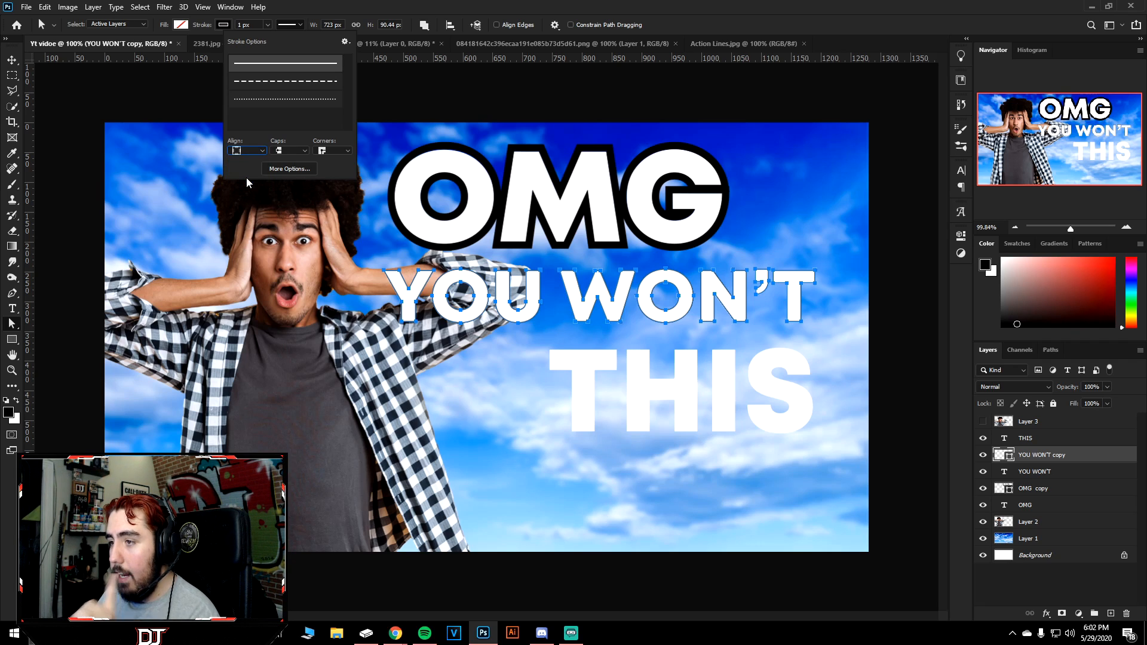
click(261, 18)
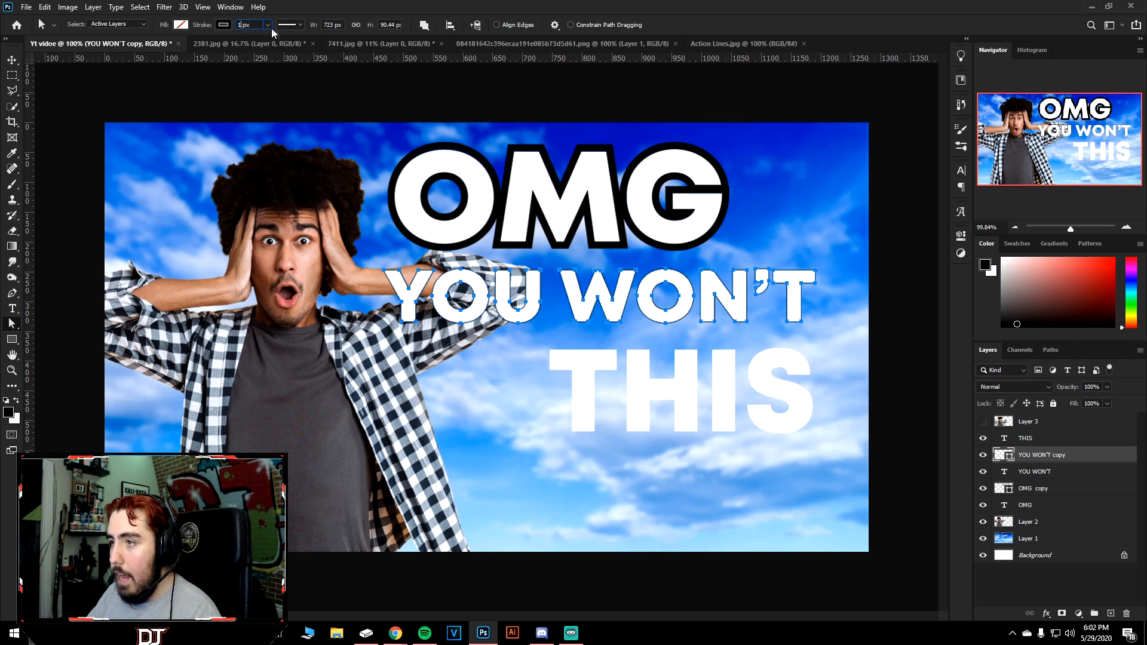
text(2)
key(Return)
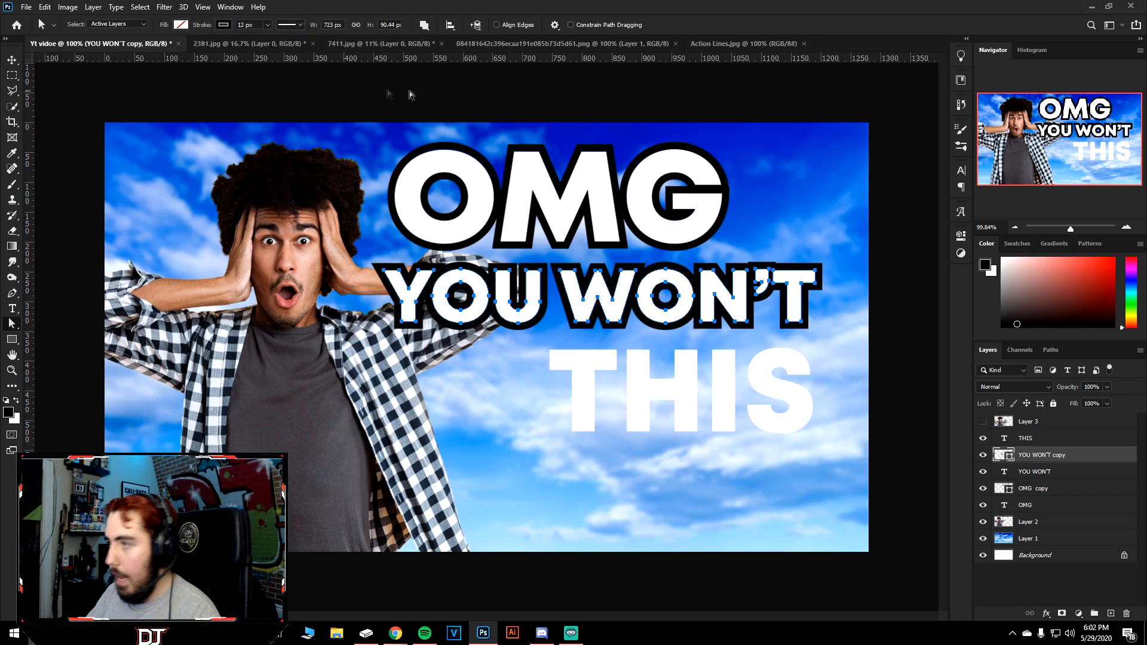
Duplicate the THIS text layer and convert the copy to a shape.
click(1034, 442)
key(ctrl+j)
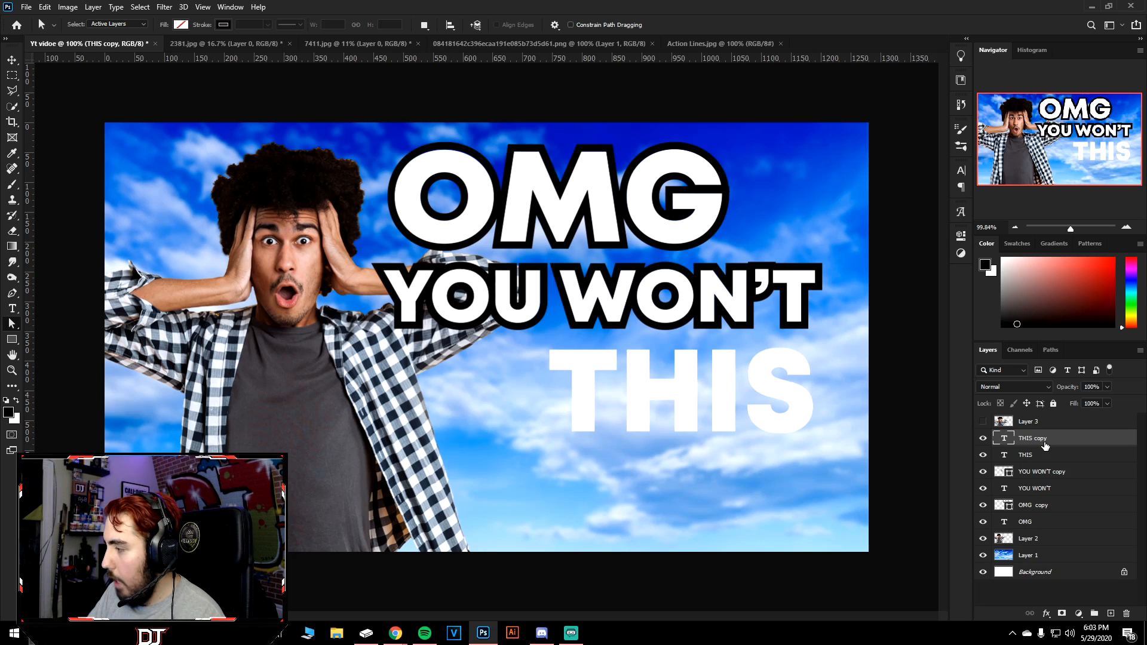
right_click(1067, 445)
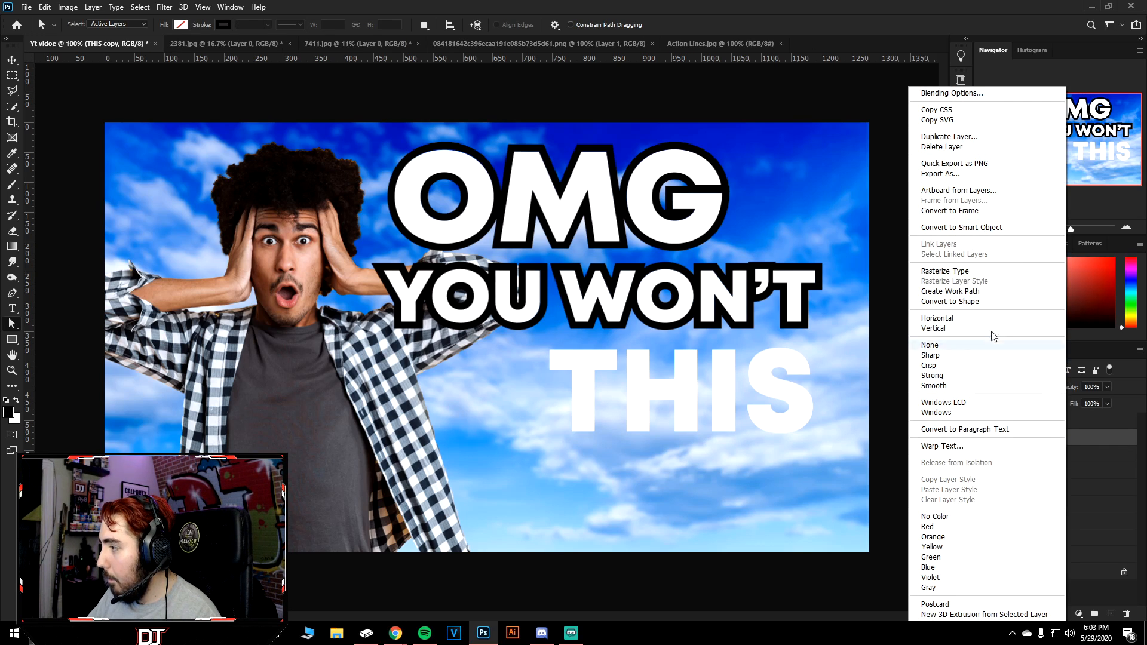
click(978, 302)
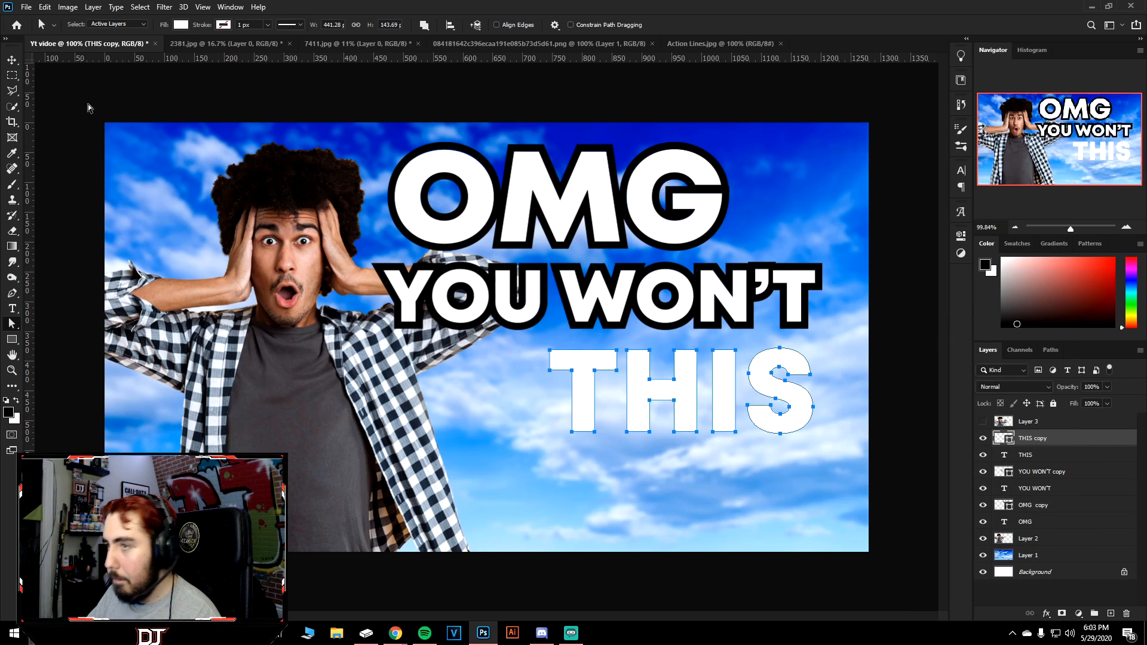
Give the THIS copy shape no fill and a 12 px black stroke aligned to the outside.
click(181, 25)
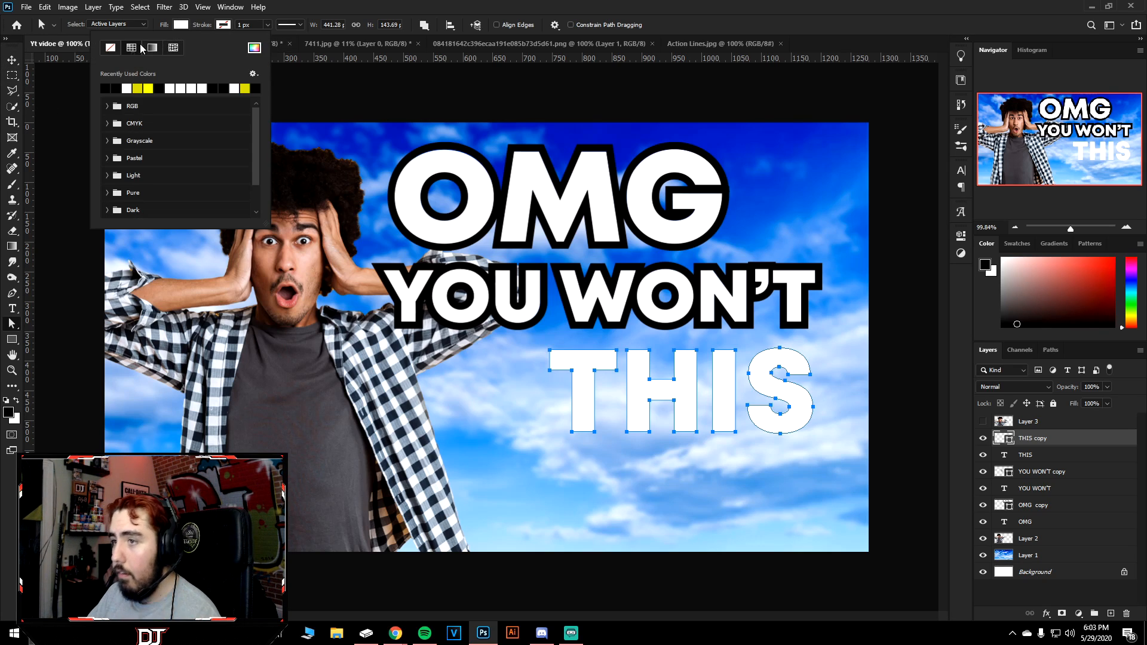
click(223, 25)
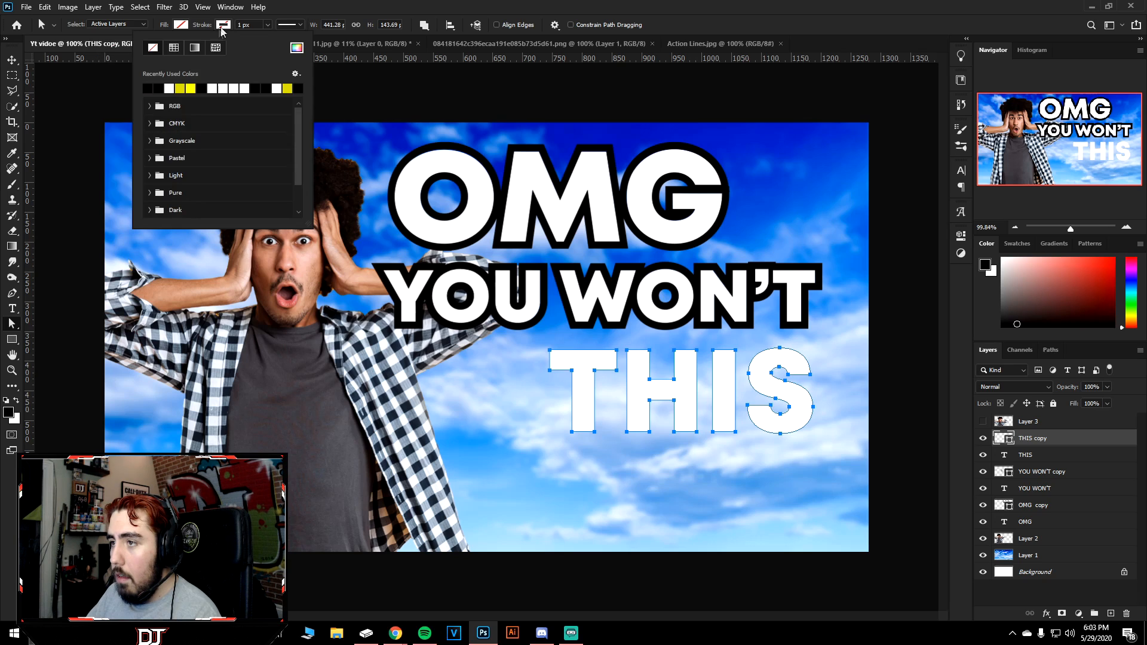
click(148, 89)
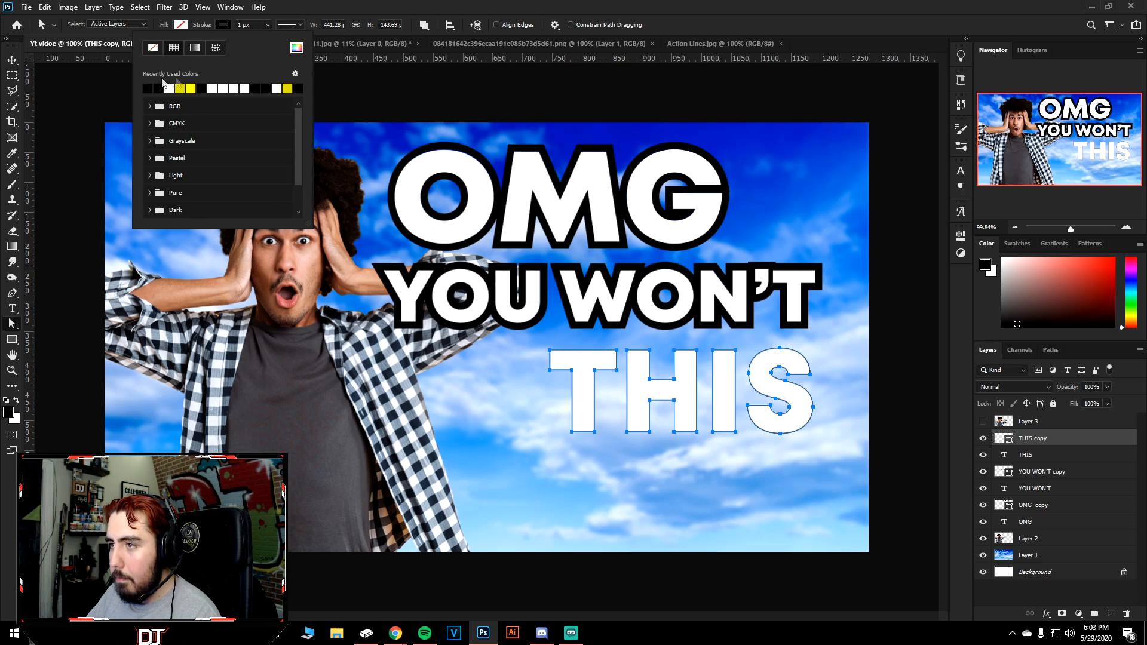
click(284, 25)
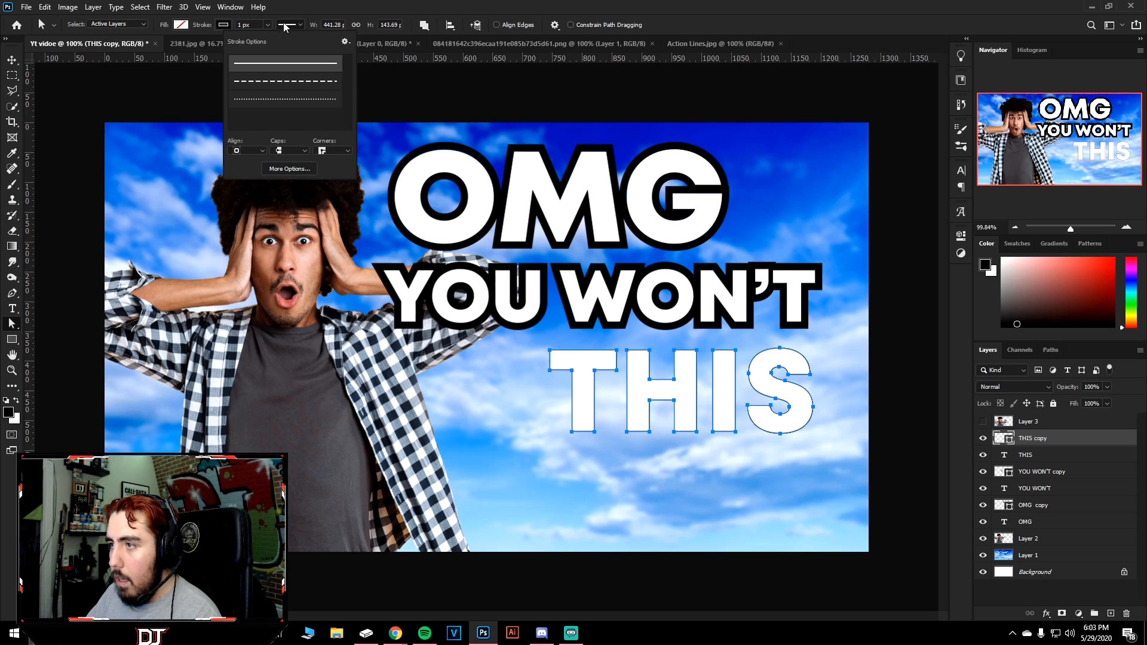
click(244, 152)
click(249, 177)
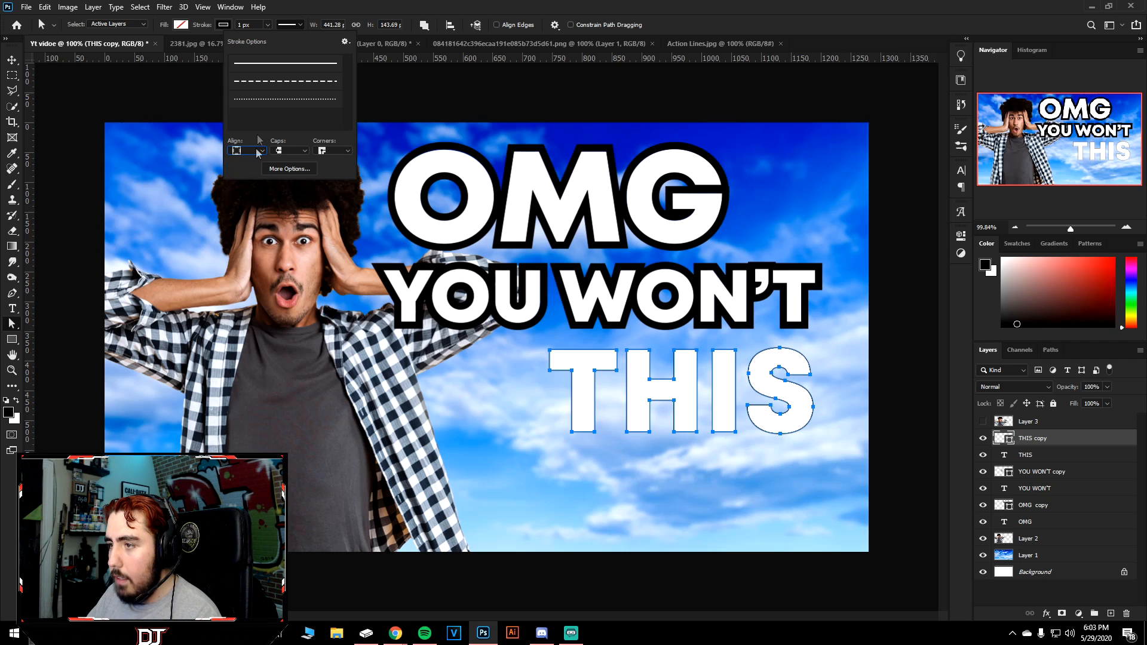
click(254, 25)
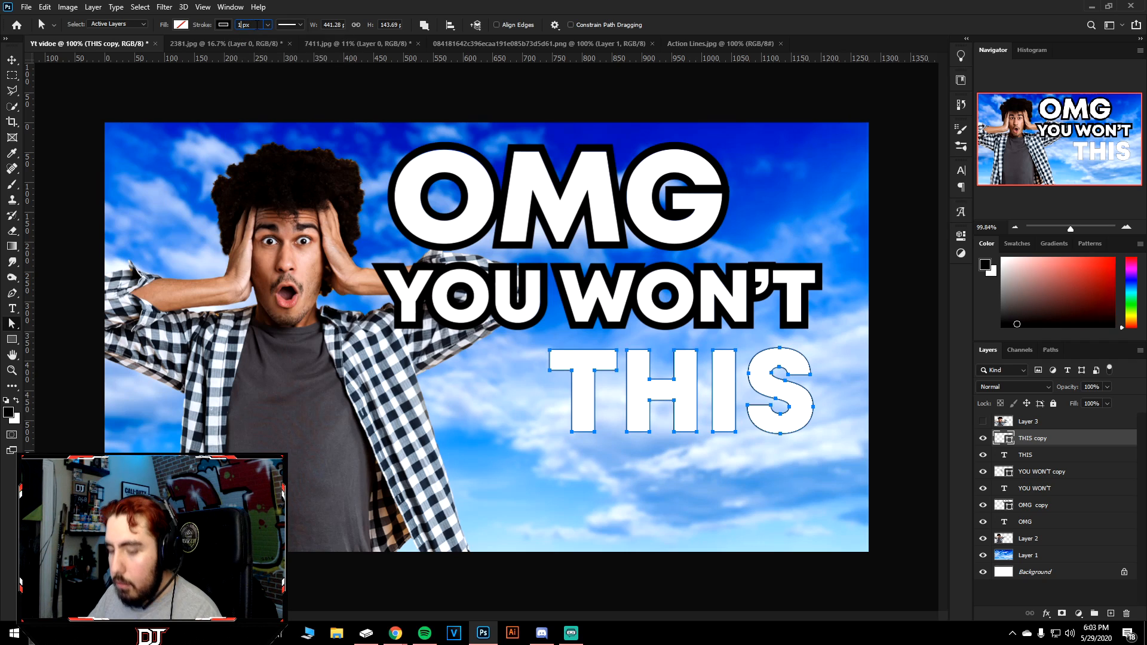
key(Return)
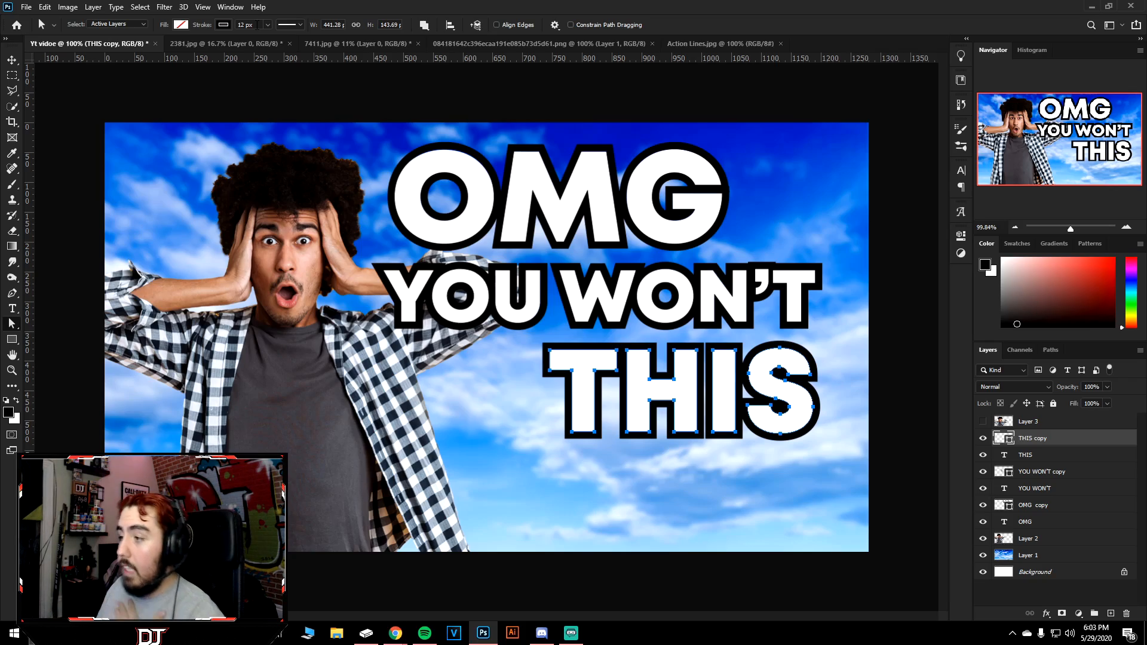
Group the OMG, YOU WON'T and THIS text layers with their outline copies, and delete the hidden Layer 3.
scroll(474, 139, up, 5)
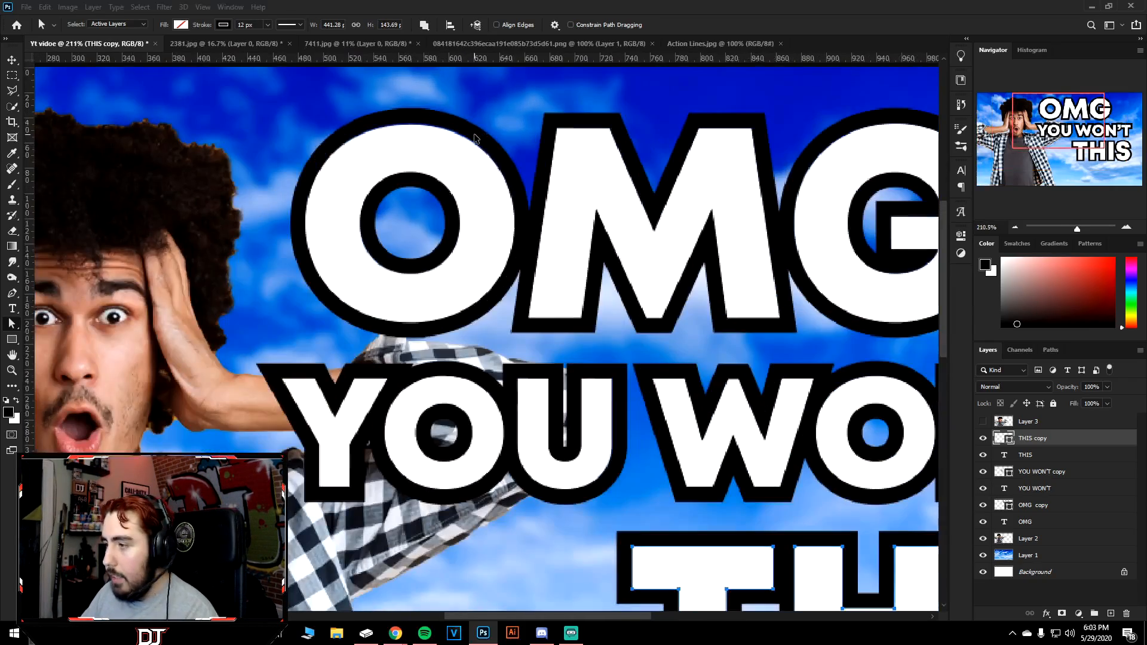
scroll(475, 139, down, 5)
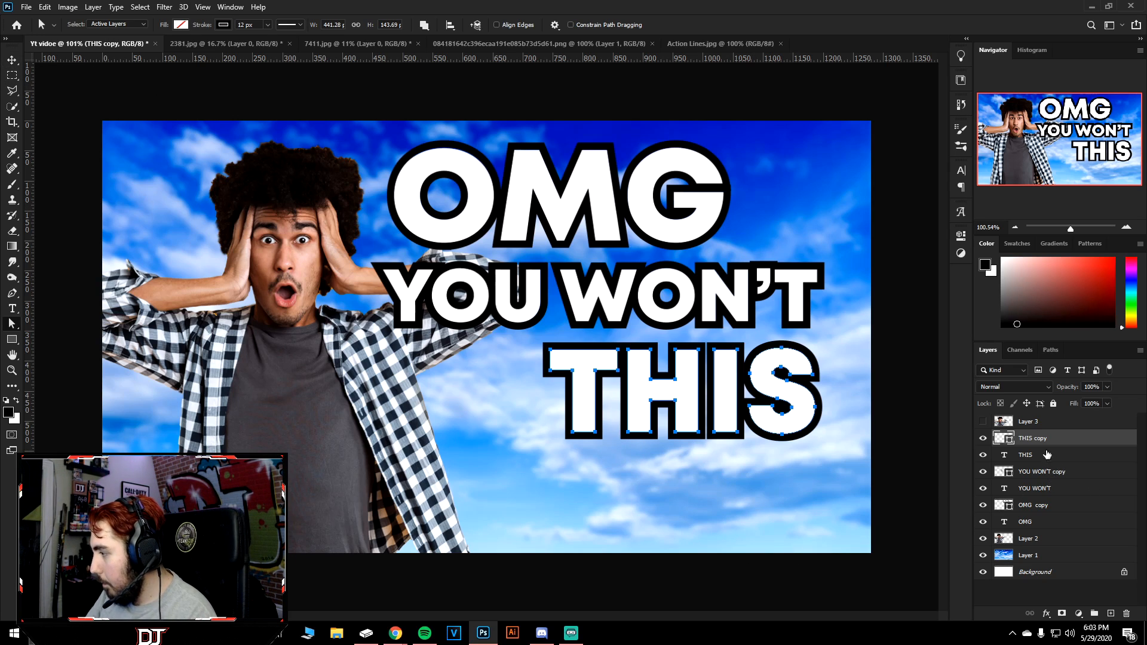
shift+click(1056, 522)
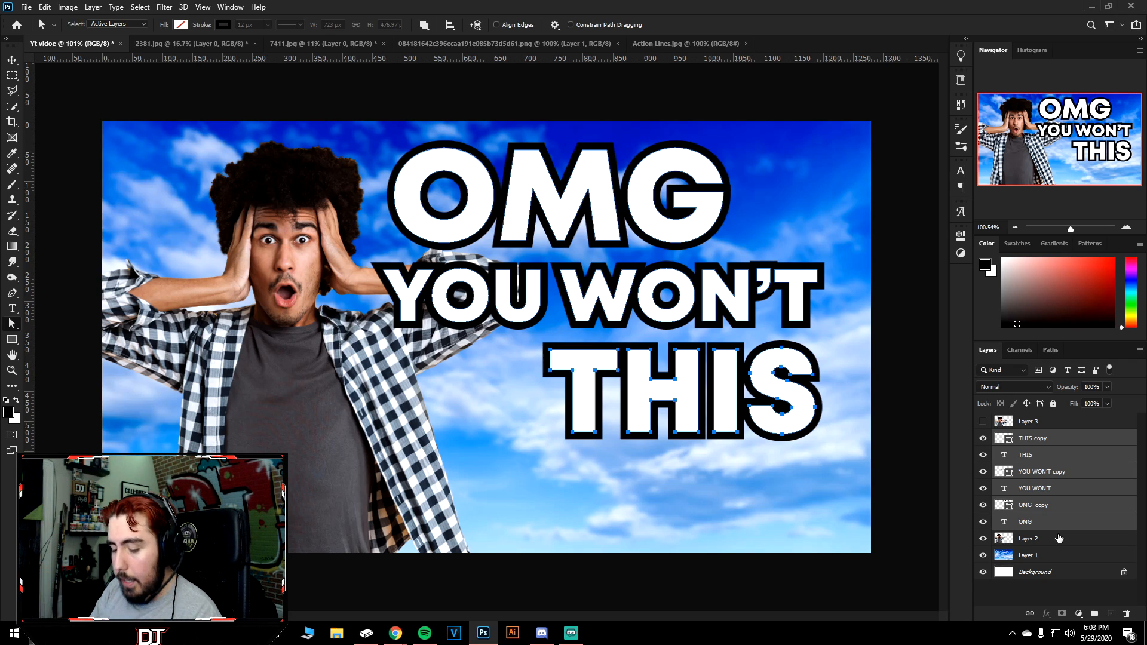
key(ctrl+g)
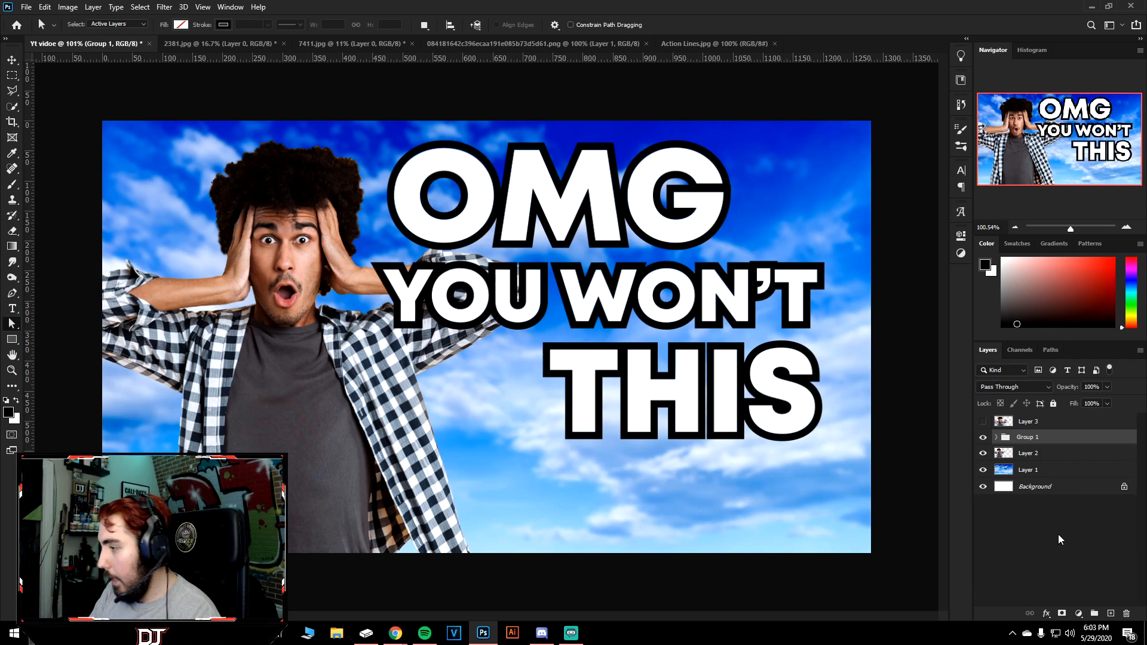
click(1047, 424)
key(Delete)
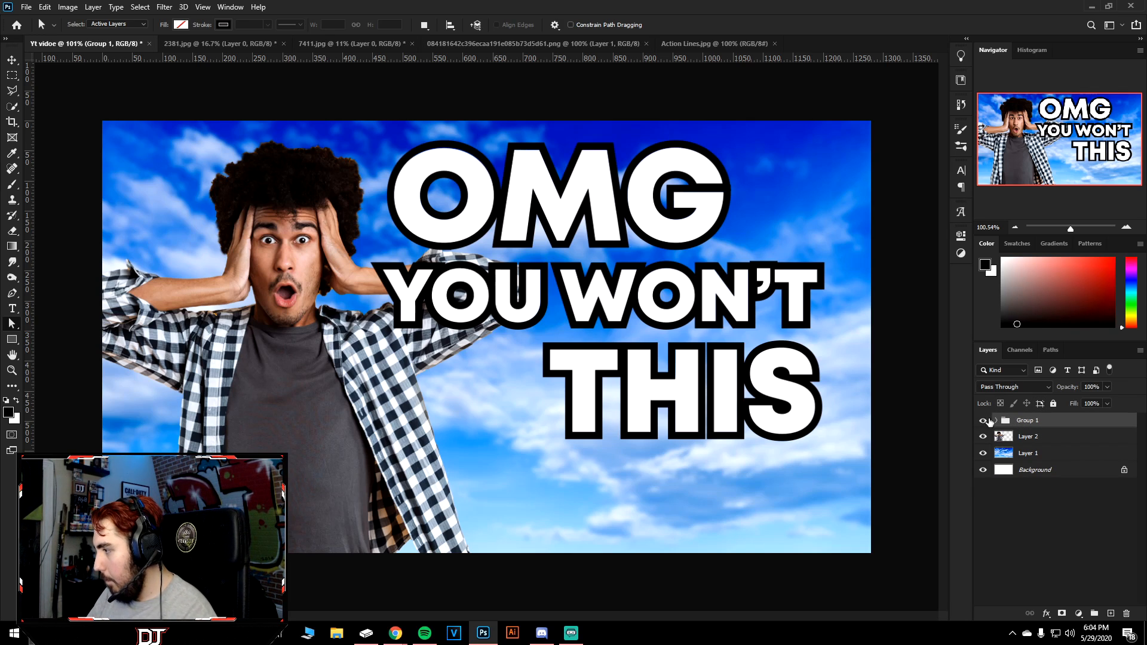
Duplicate the BELIVE THIS text layer inside Group 1 and convert the copy to a shape.
click(996, 421)
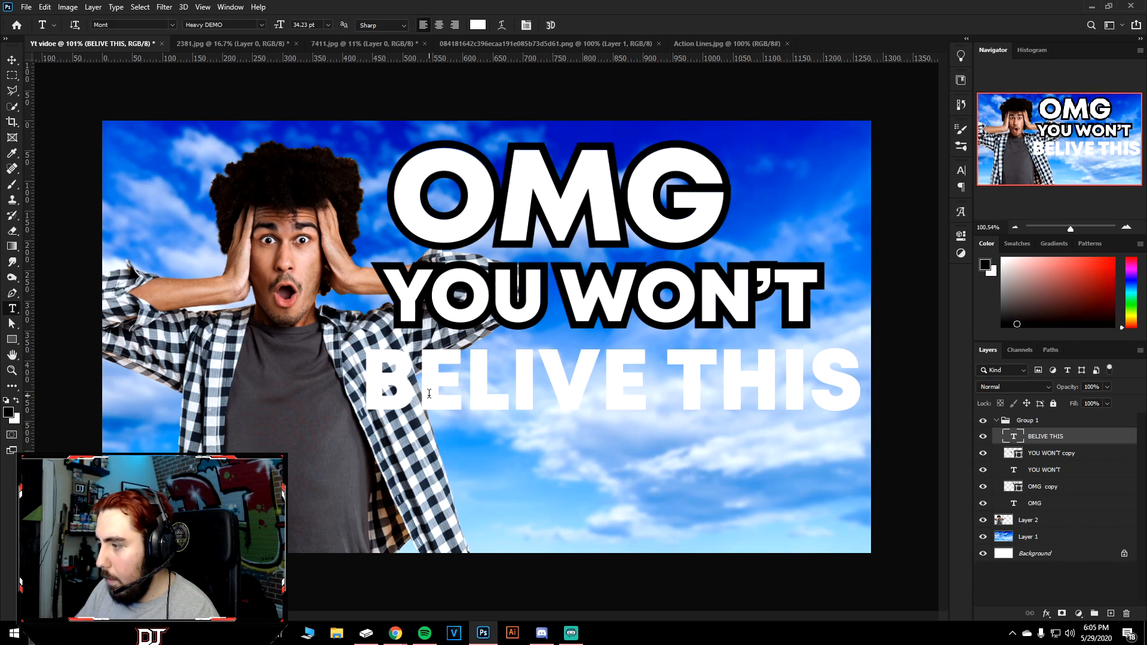
key(ctrl+j)
right_click(1054, 435)
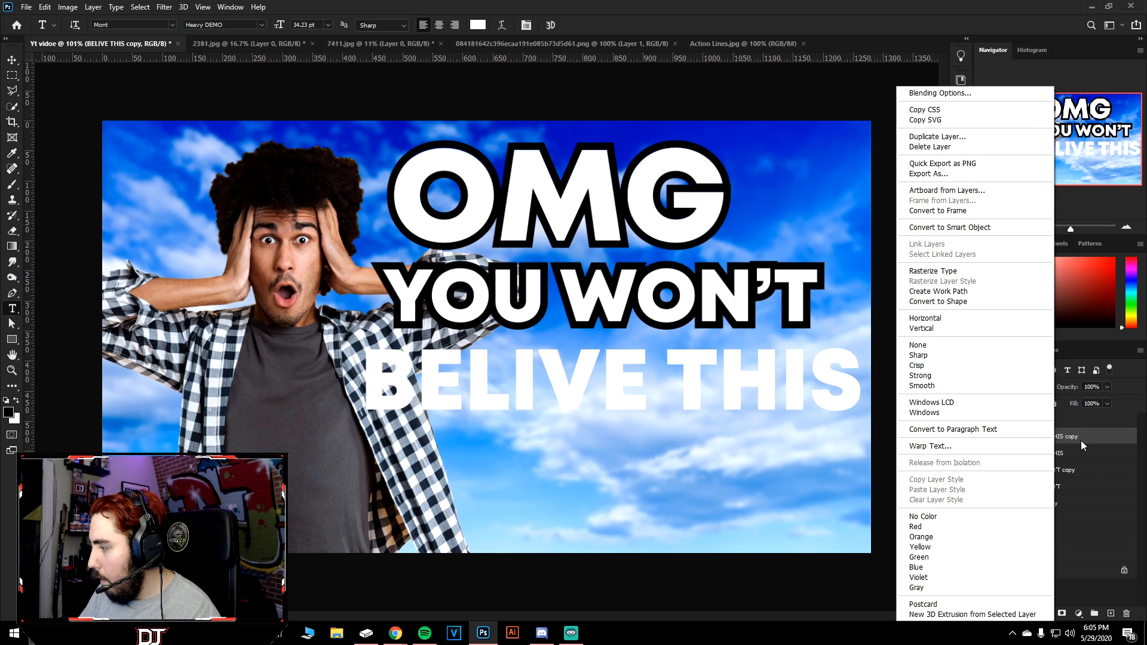
click(937, 292)
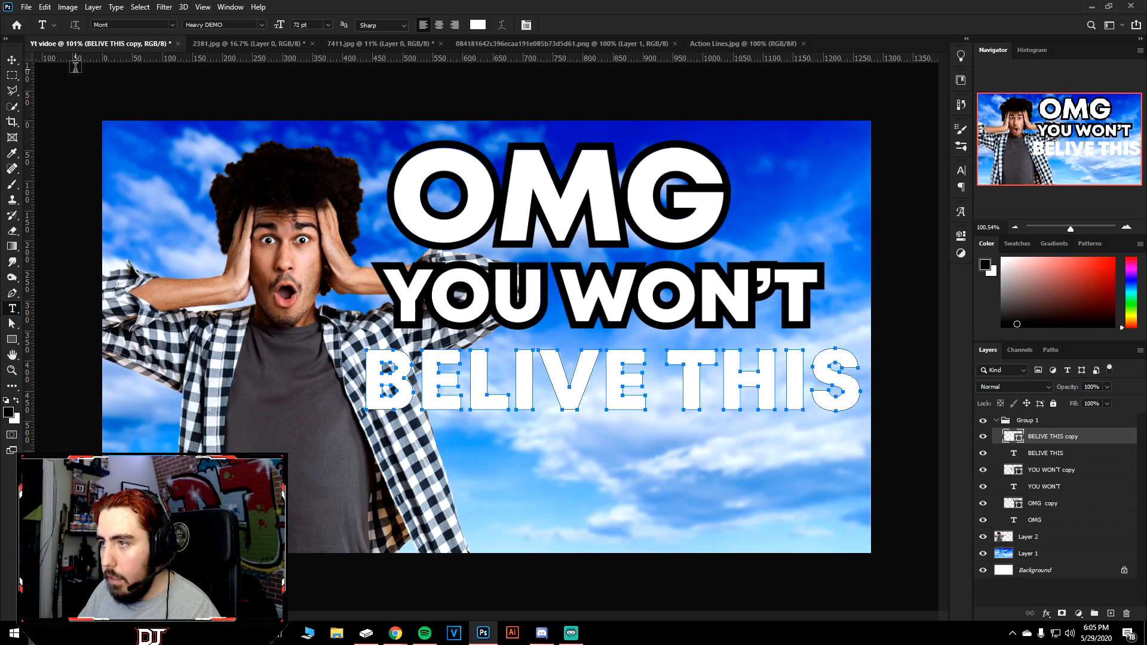
Give the BELIVE THIS copy shape no fill and a 12 px black stroke aligned to the outside.
key(a)
click(181, 25)
click(110, 47)
click(226, 25)
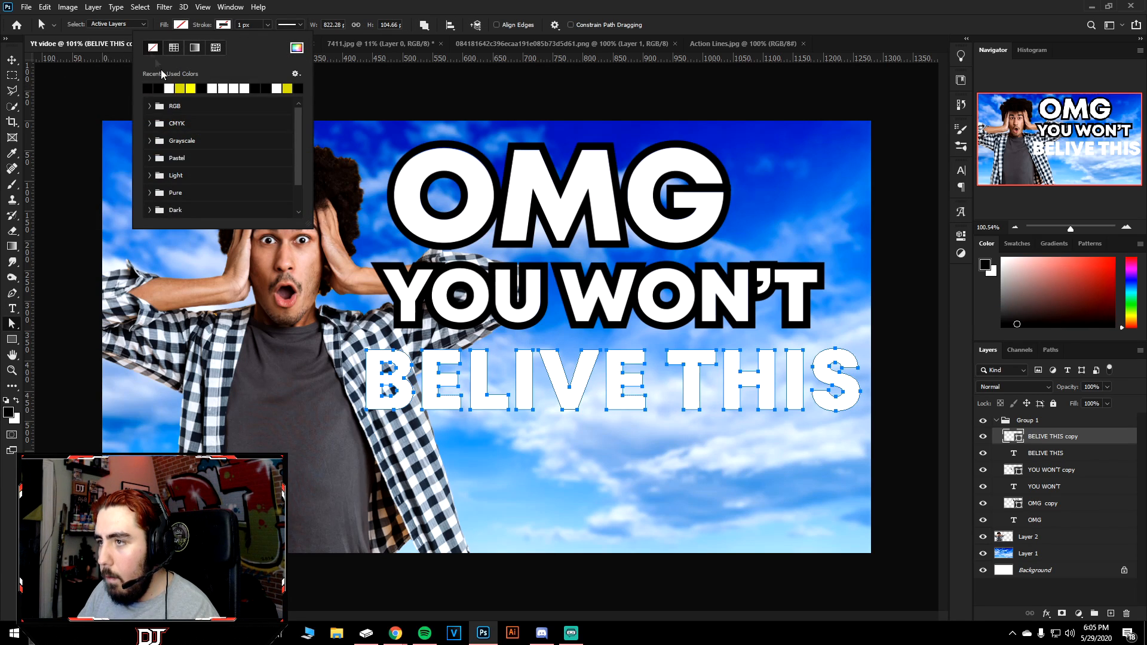
click(150, 88)
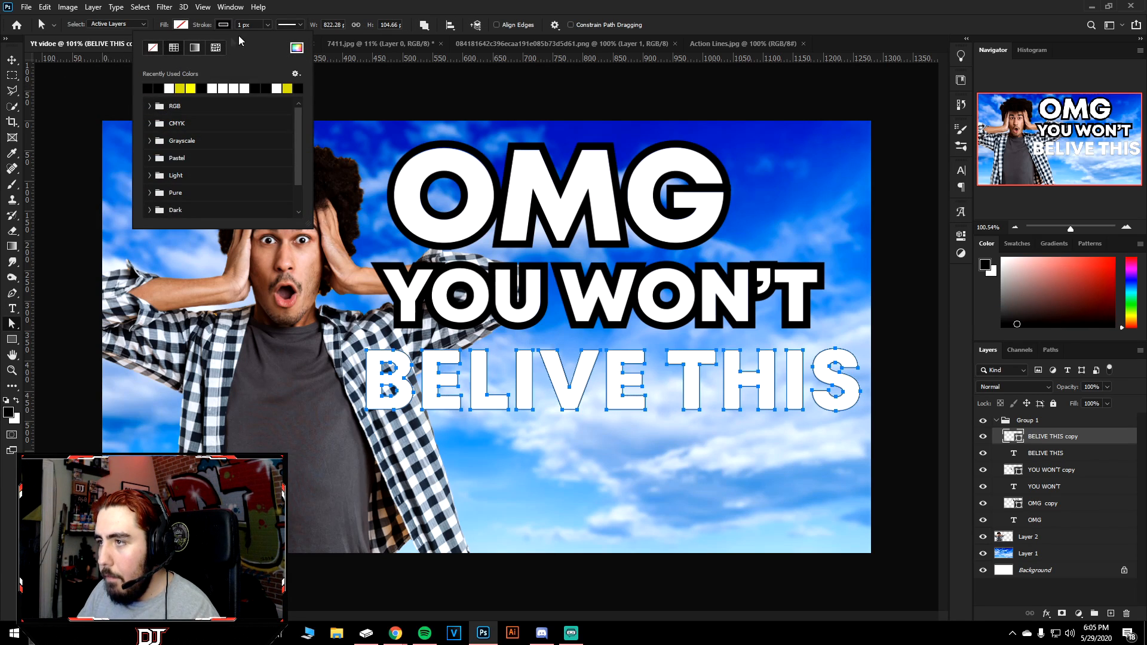
click(293, 25)
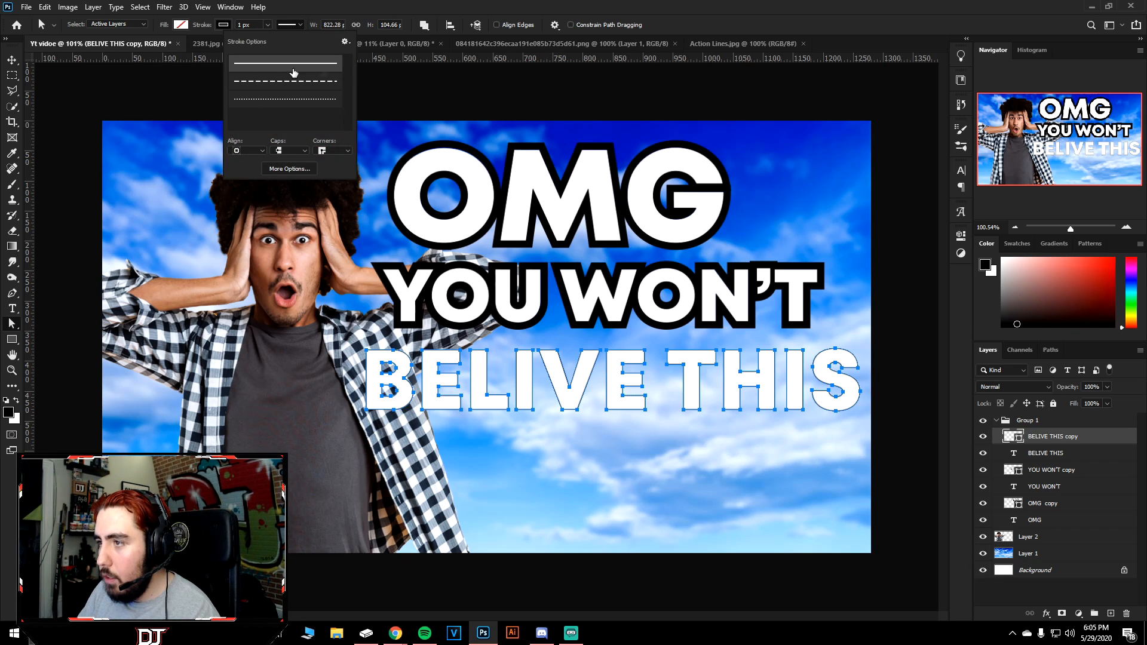
click(245, 153)
click(257, 179)
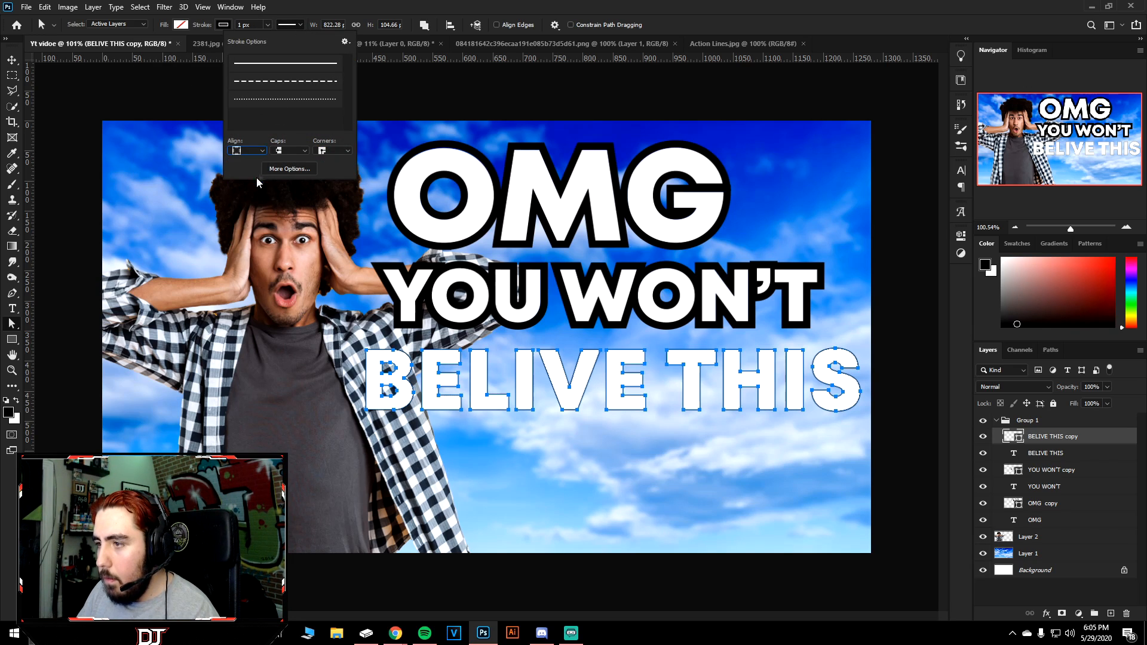
click(258, 26)
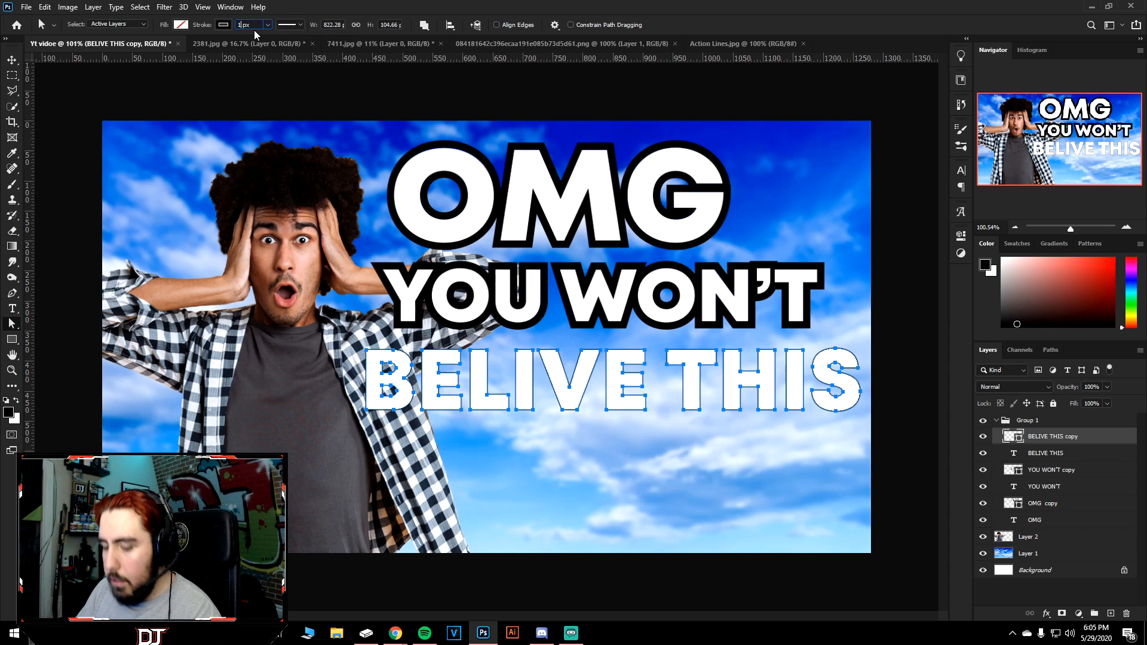
text(2)
key(Return)
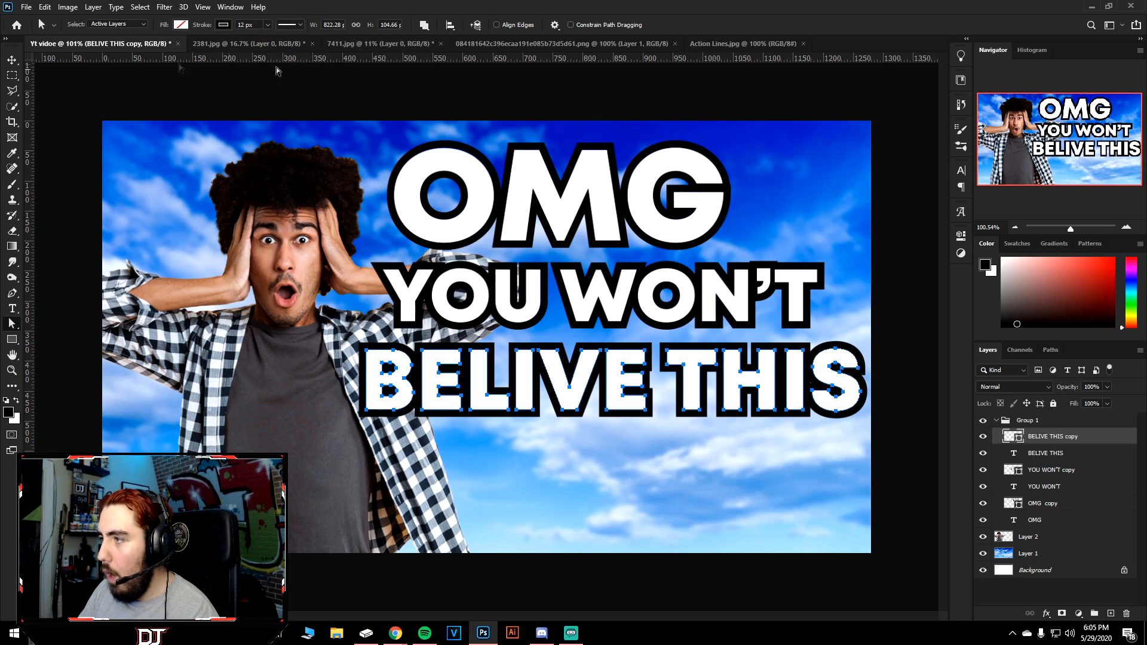
click(12, 60)
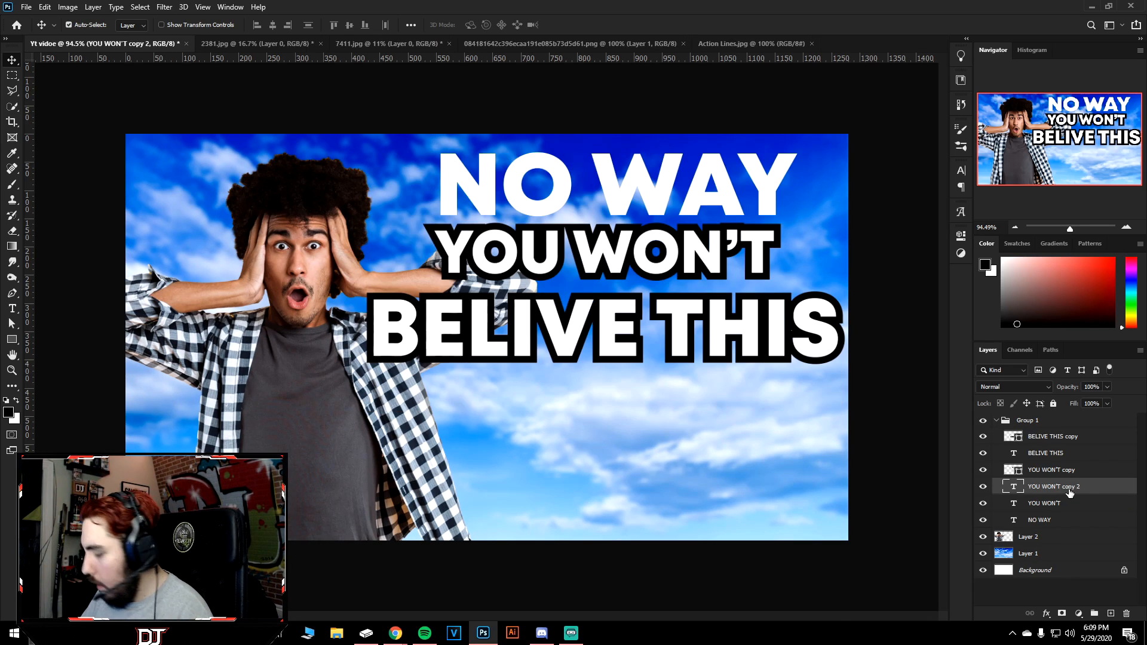
Delete the extra YOU WON'T copy 2 layer and convert a duplicate of the NO WAY text layer to a shape.
key(Delete)
click(1071, 508)
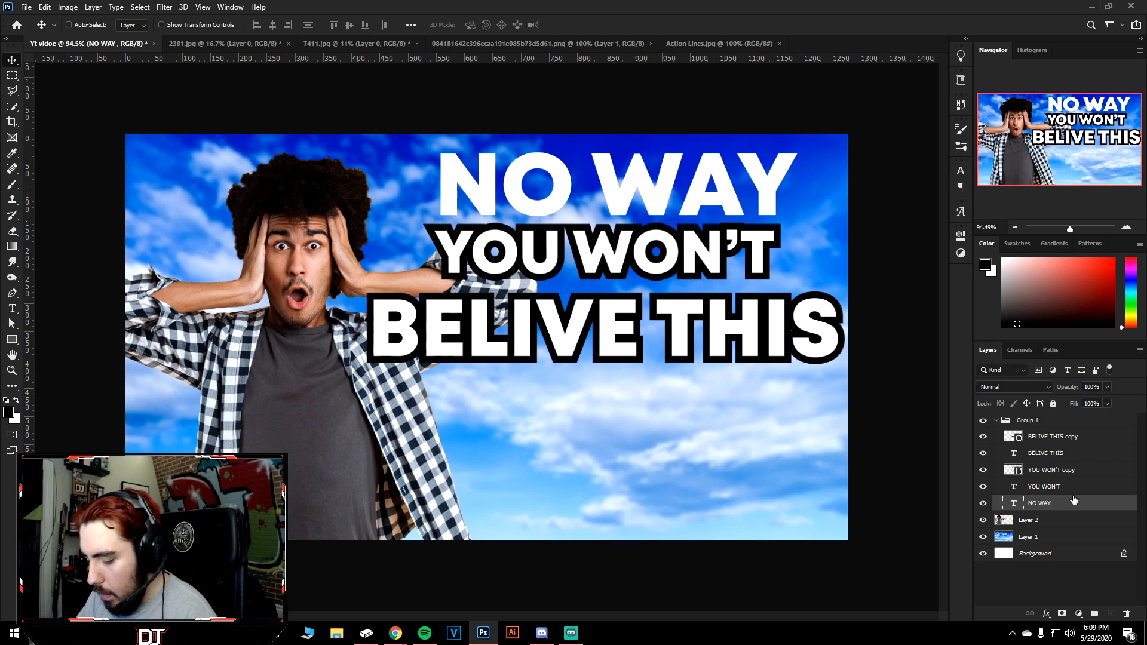
key(ctrl+j)
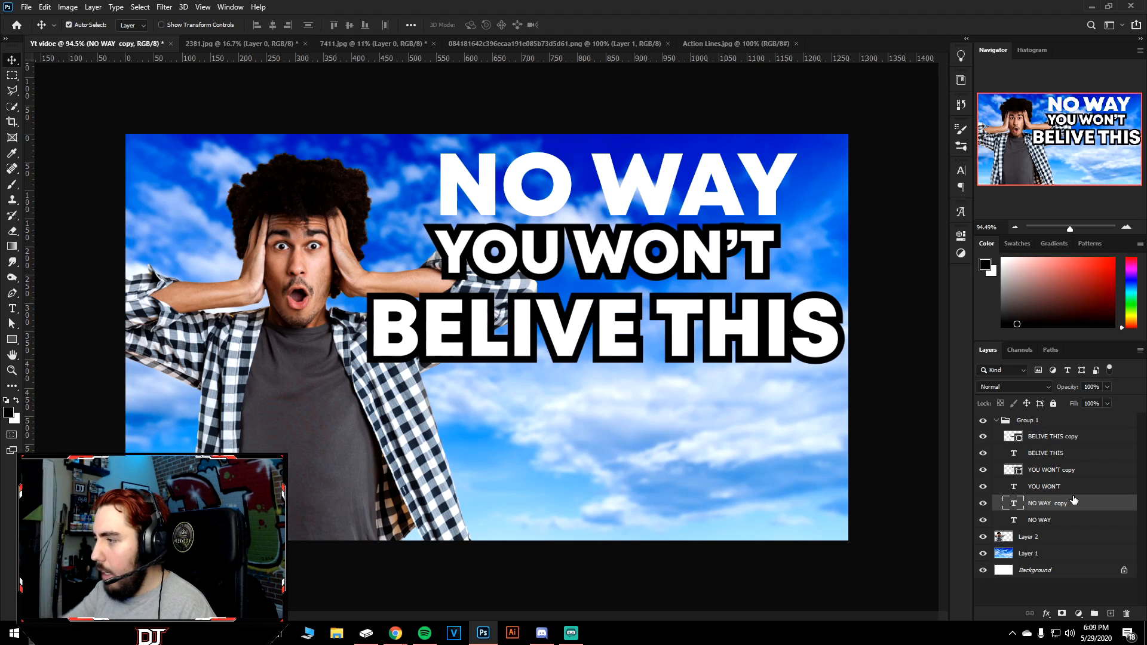
right_click(1099, 514)
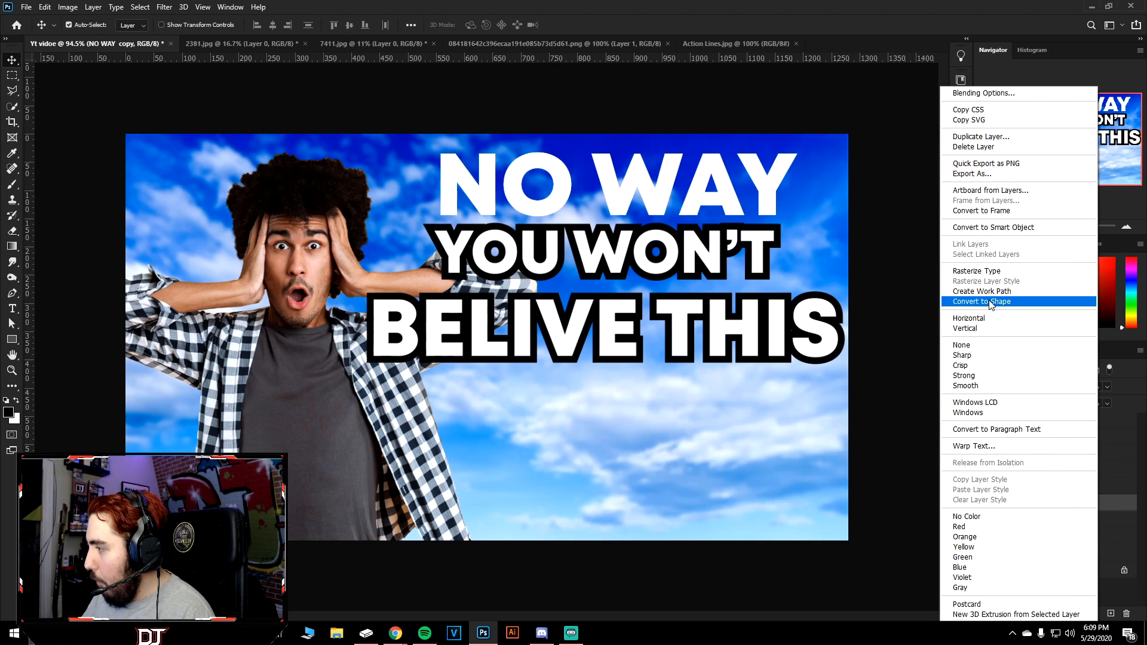
click(990, 301)
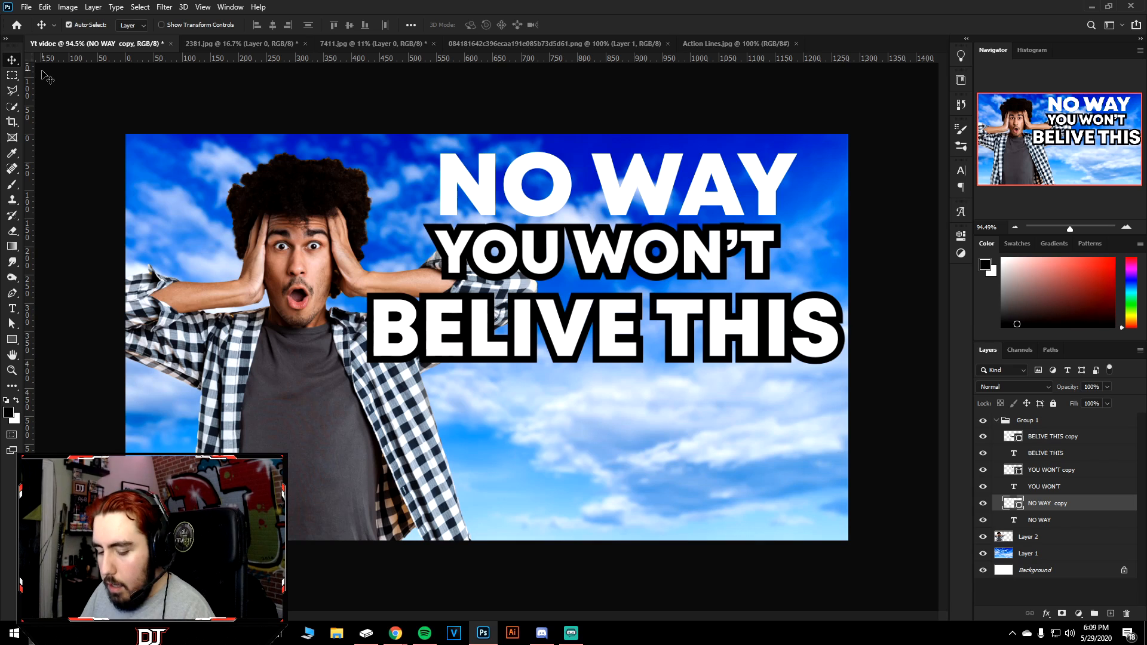
Give the NO WAY copy shape no fill and a 12 px black stroke aligned to the outside.
key(a)
click(183, 27)
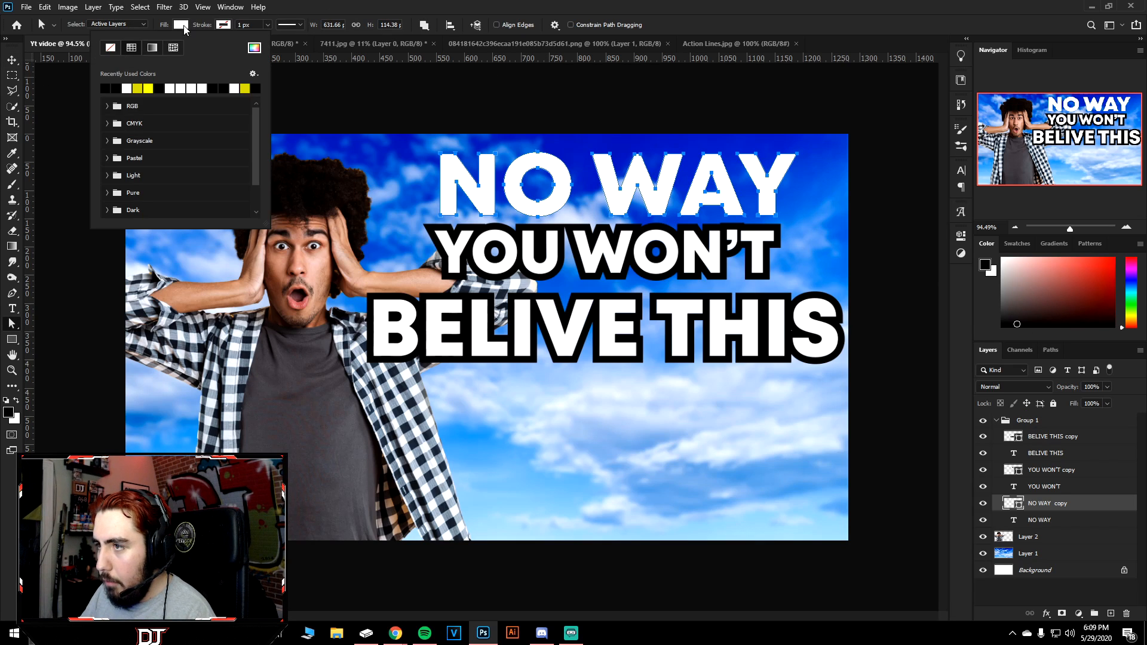
click(108, 50)
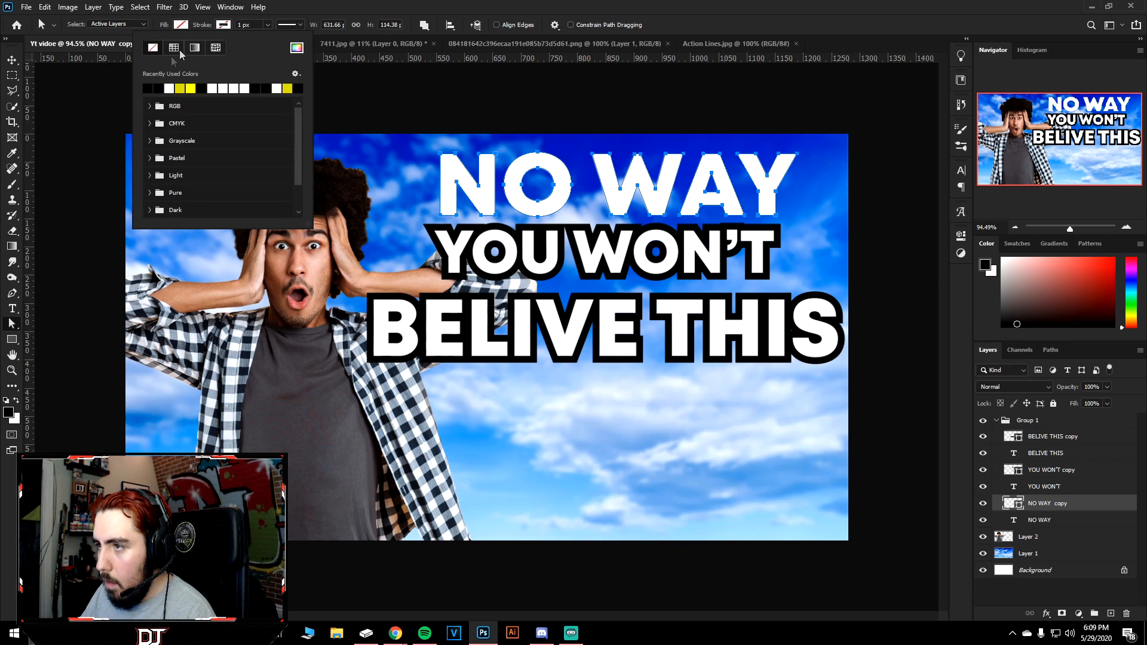
click(154, 87)
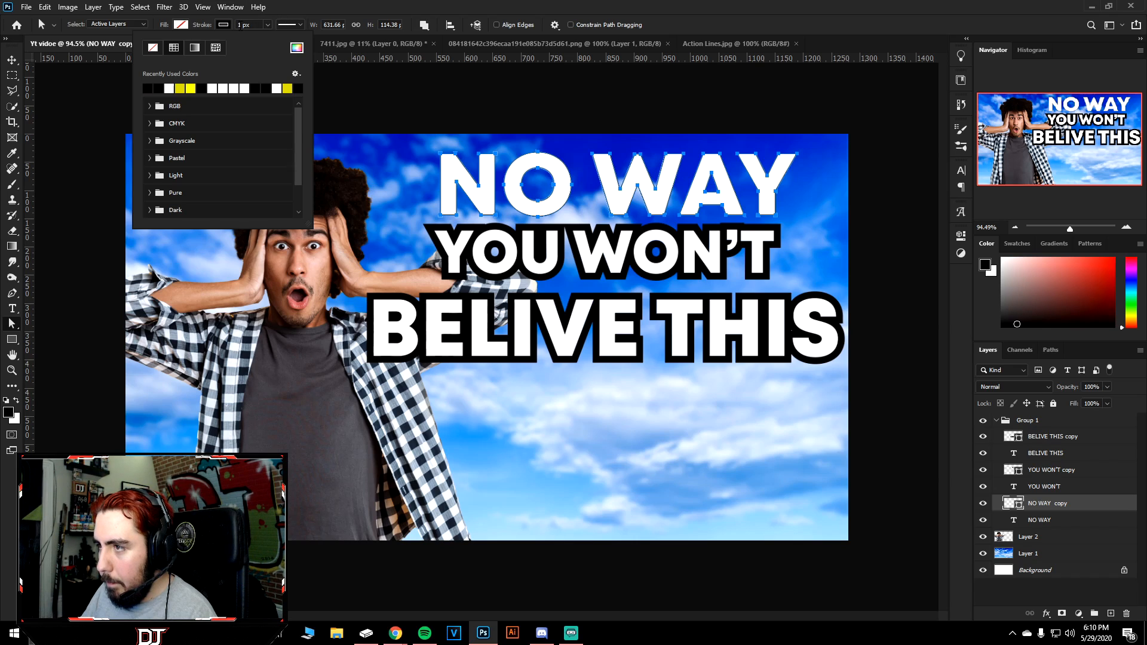
click(250, 25)
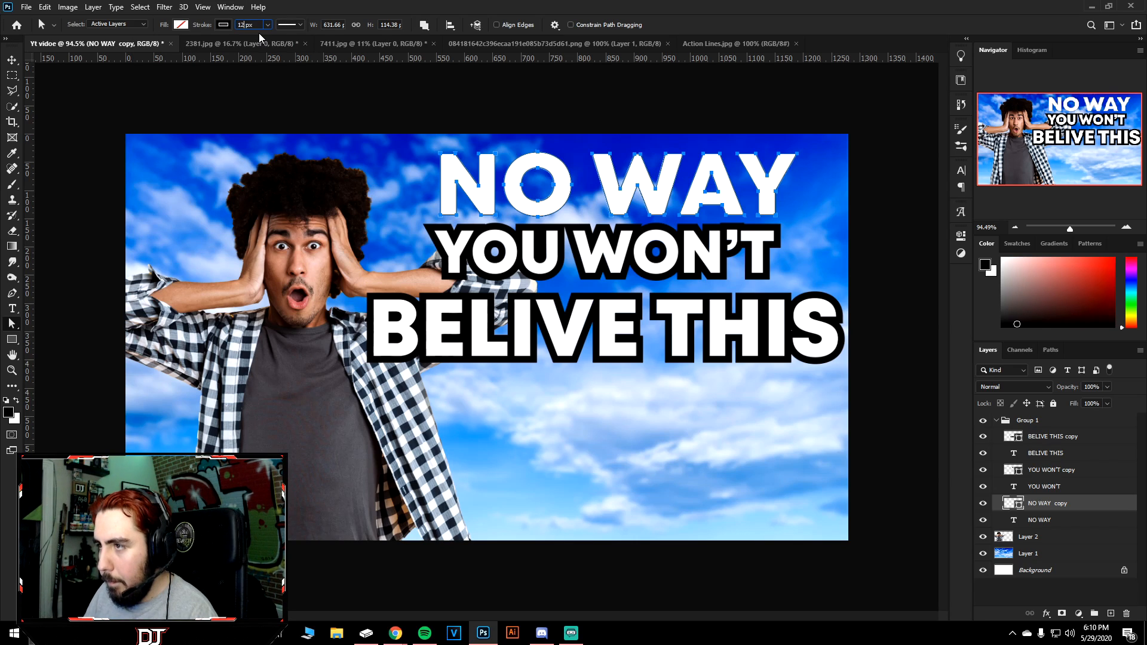
key(Return)
click(293, 25)
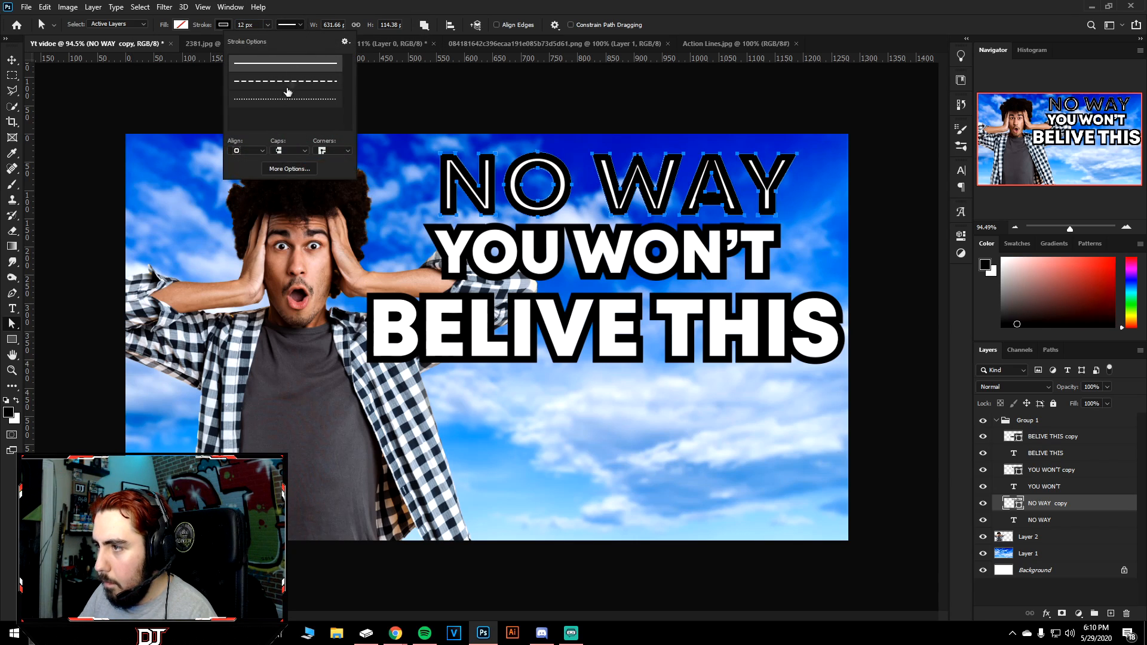
click(246, 150)
click(245, 183)
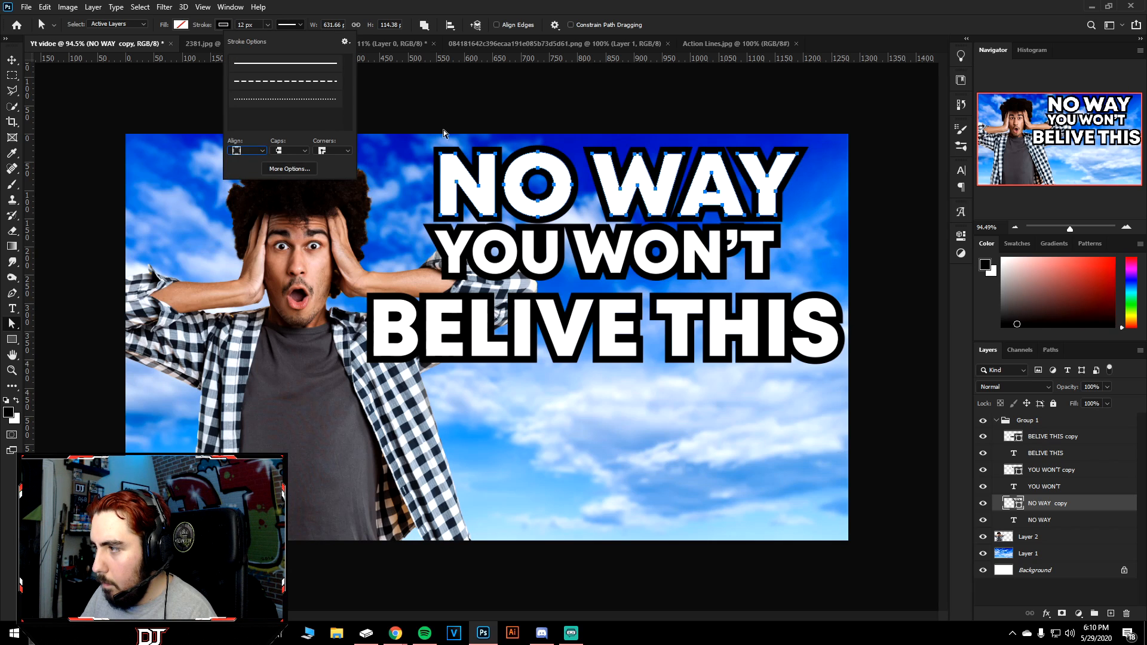
click(436, 109)
click(12, 61)
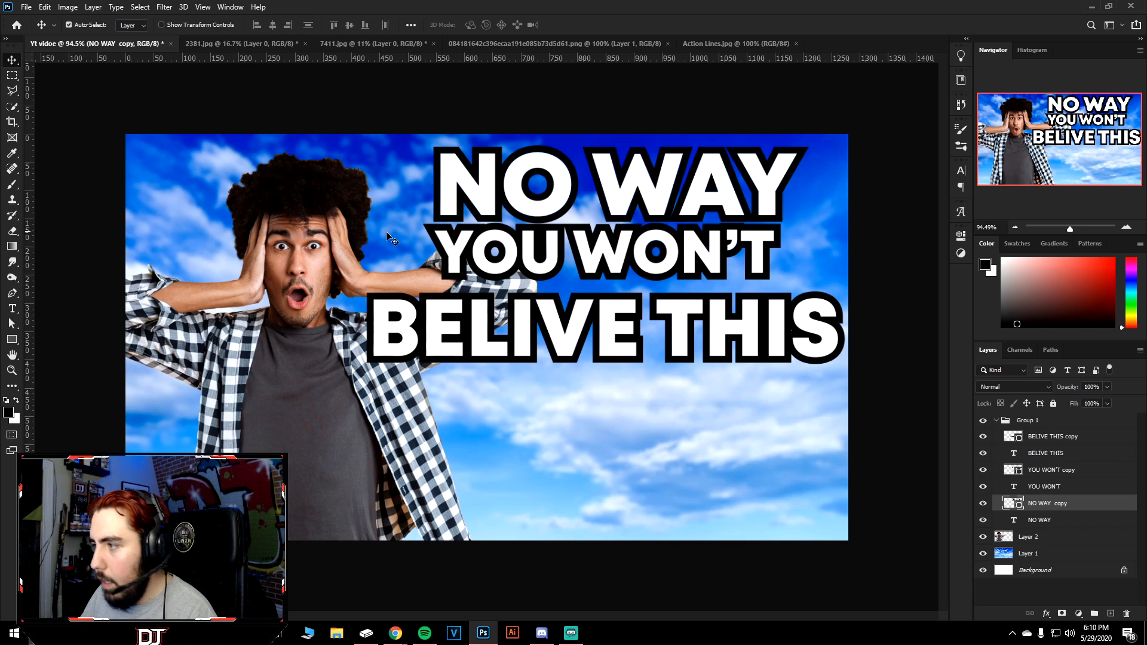
Move the YOU WON'T text and its outline copy down 12 px between the NO WAY and BELIVE THIS lines.
scroll(395, 250, down, 3)
scroll(401, 269, up, 4)
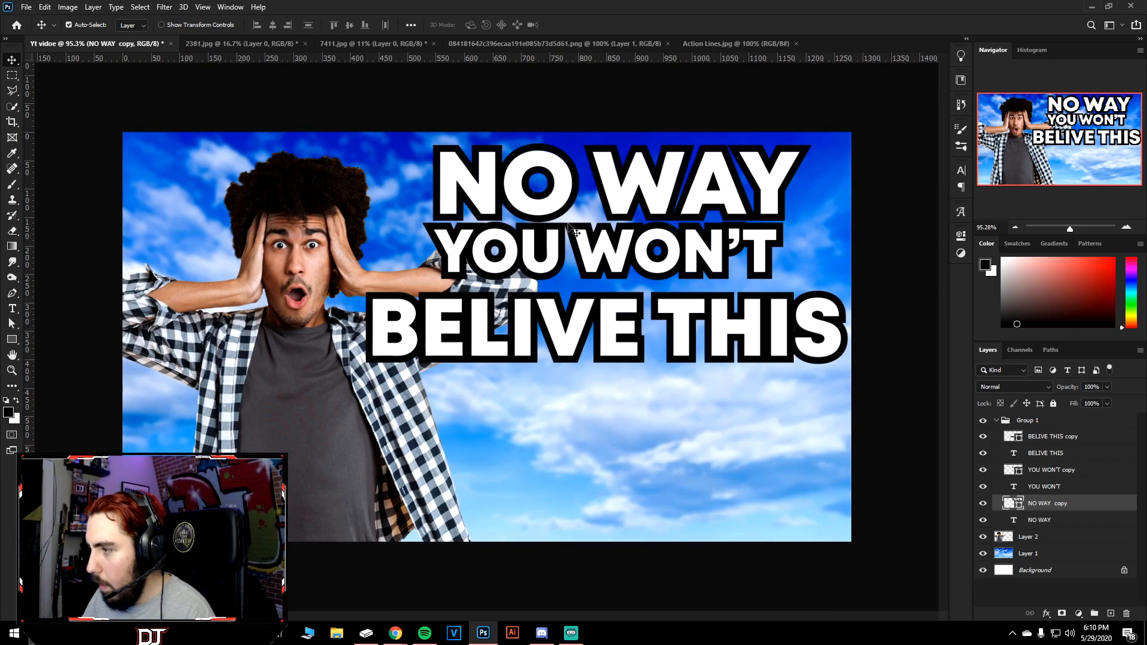
click(1069, 475)
shift+click(1052, 487)
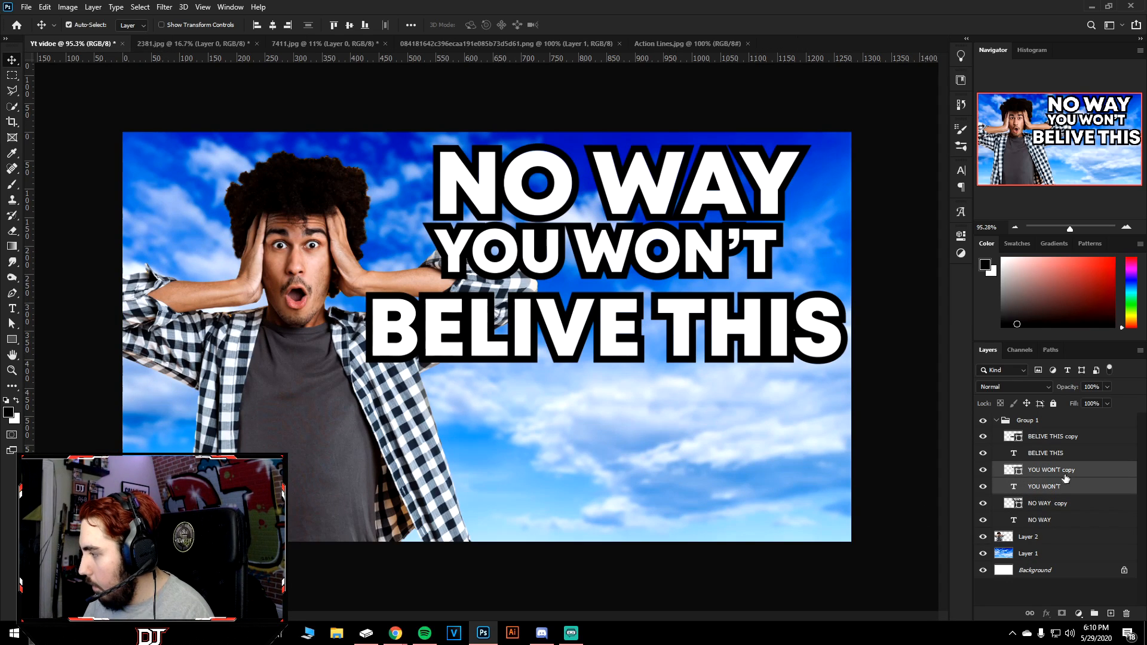
key(Down)
key(Down)
key(Down)
key(Down)
key(Down)
key(Down)
key(Down)
key(Down)
key(Down)
key(Down)
key(Down)
key(Down)
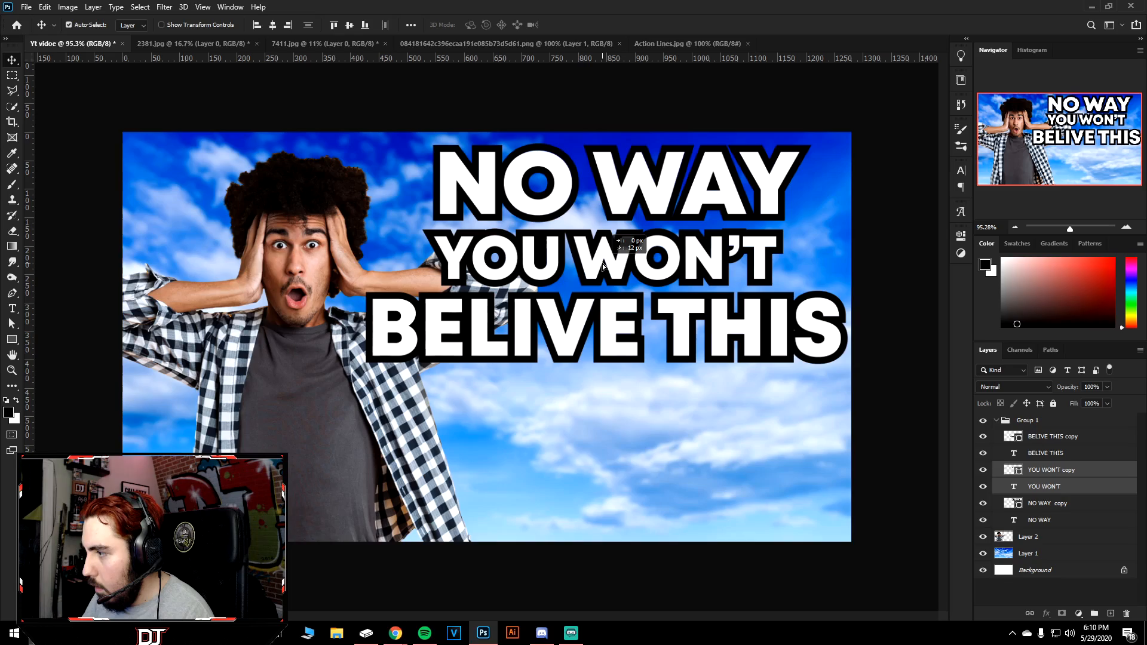
Examine the spacing of the three text lines at different magnifications and the layers contained in Group 1.
scroll(603, 269, down, 5)
scroll(627, 305, up, 6)
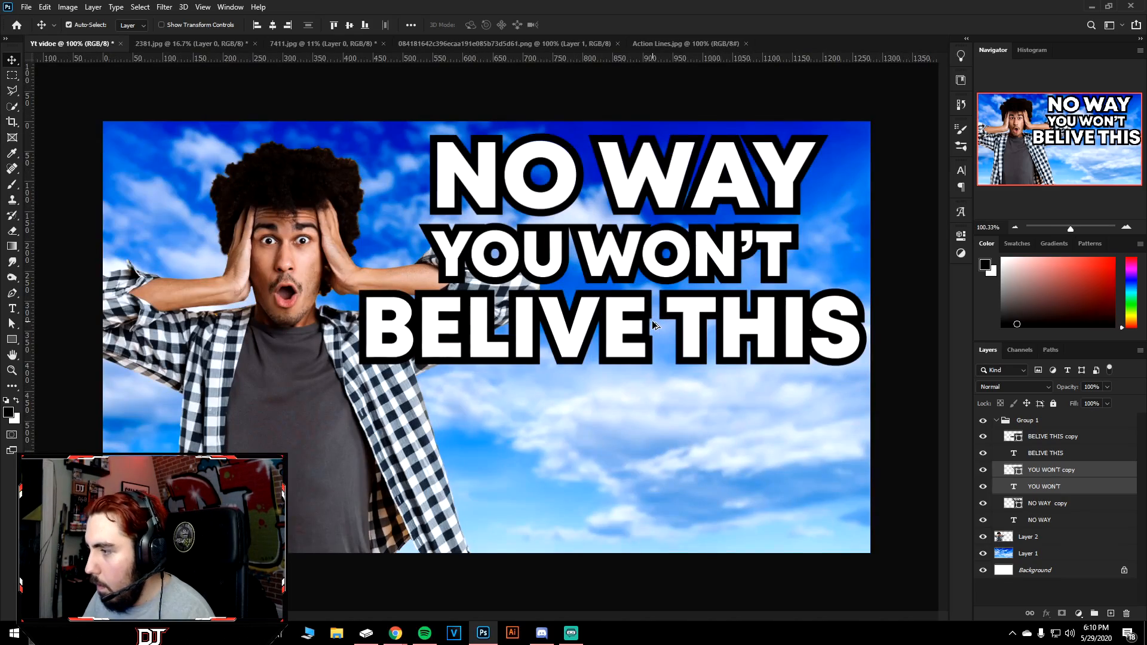
scroll(657, 329, down, 3)
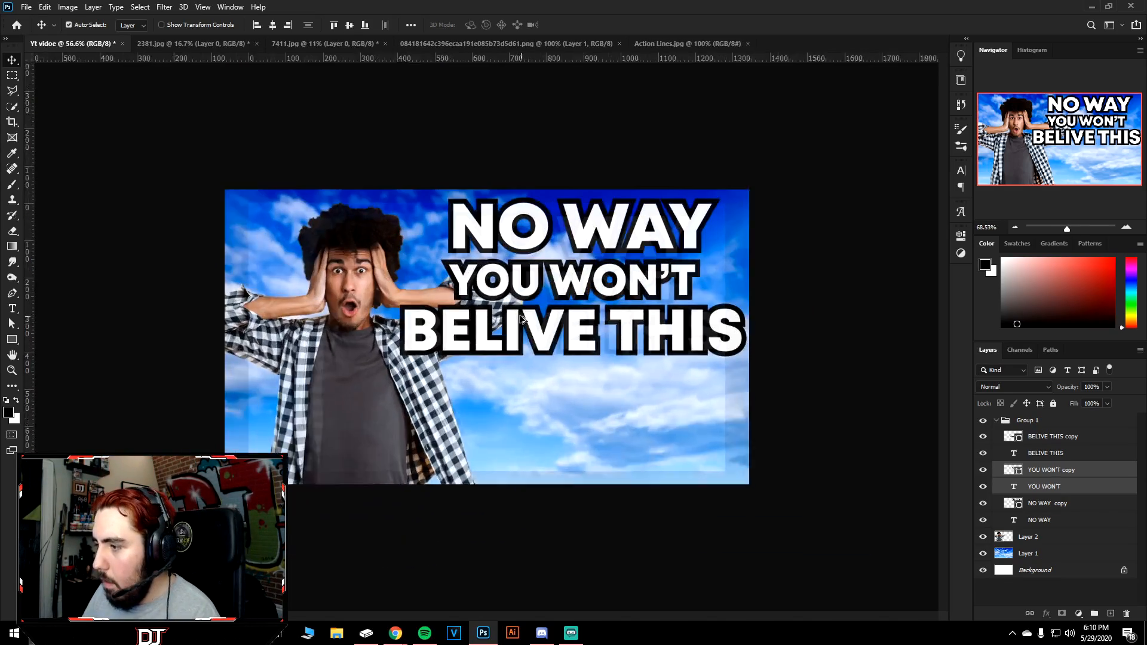
scroll(517, 318, up, 3)
scroll(519, 317, up, 2)
scroll(533, 321, down, 4)
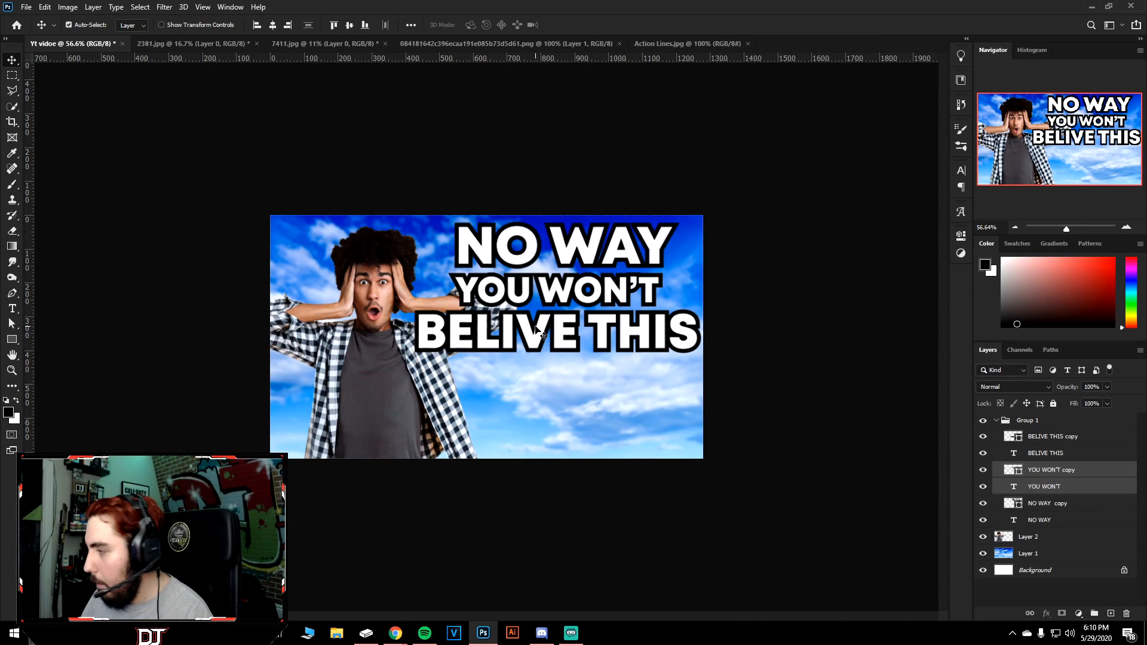
click(1002, 422)
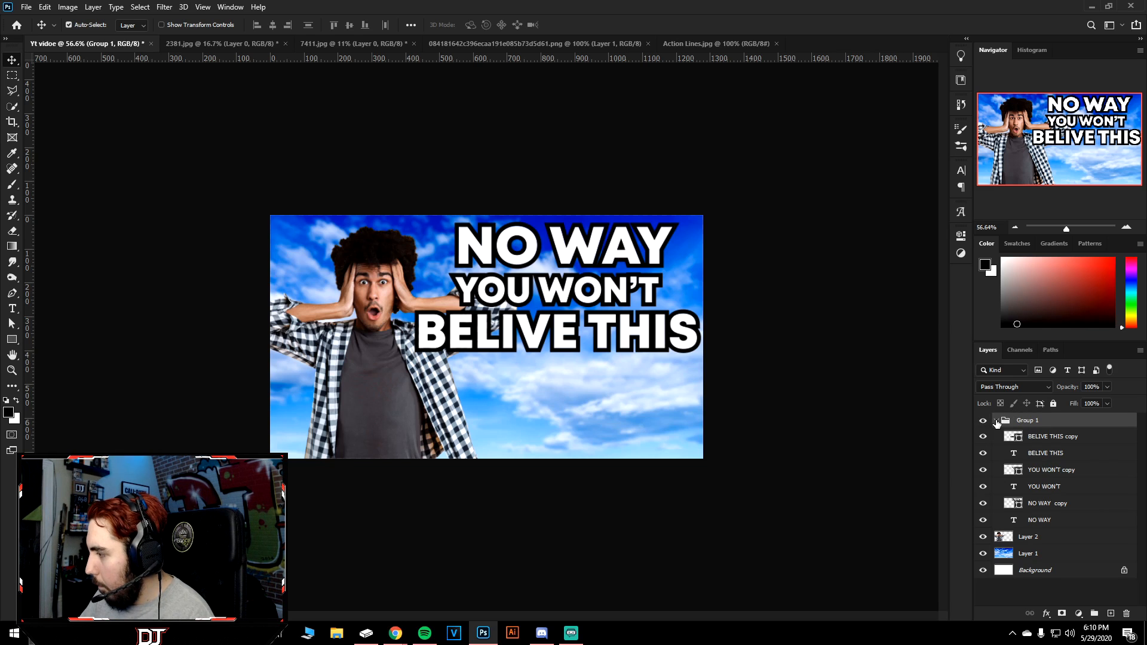
click(996, 420)
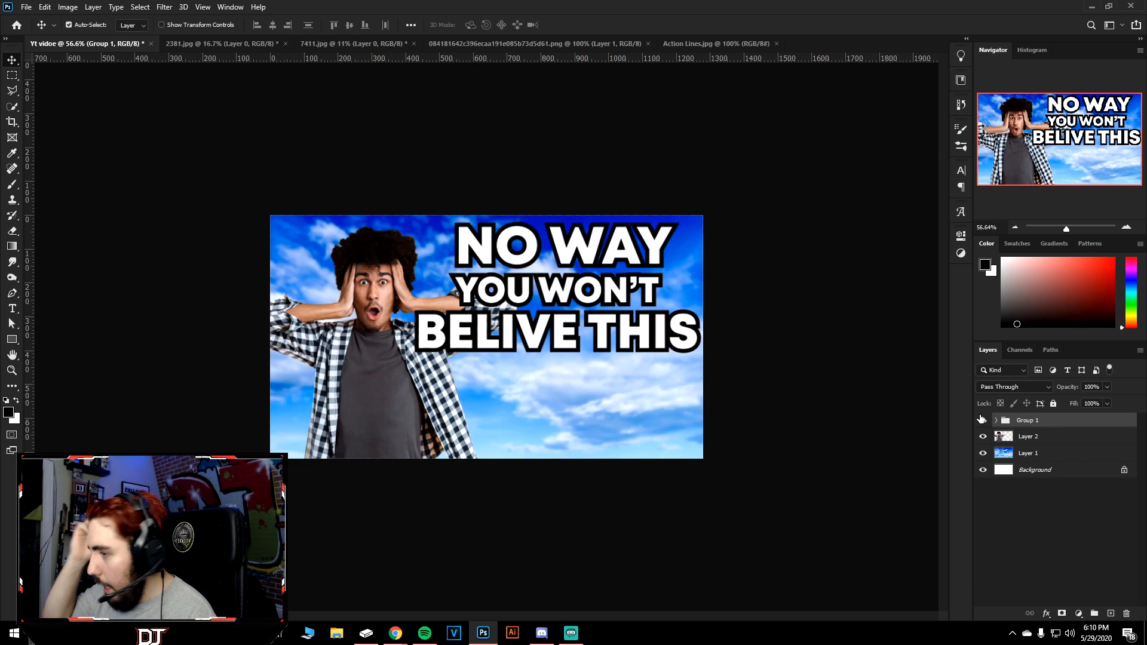
click(996, 420)
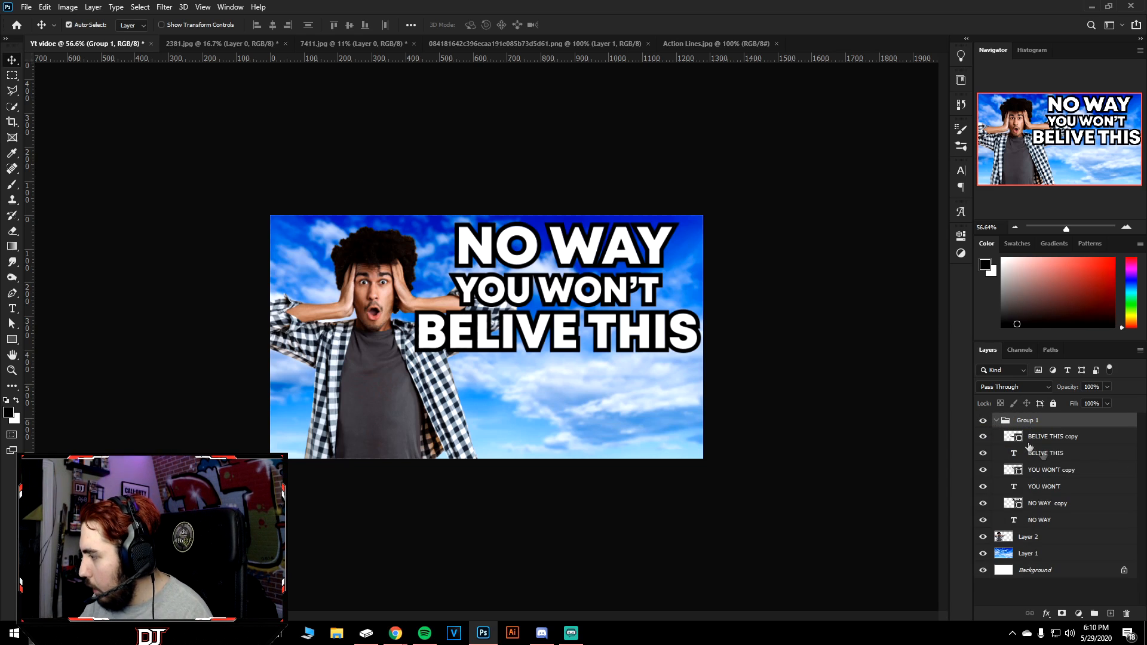
Move the man's layer into Group 1 between YOU WON'T copy and YOU WON'T, and rename it guy.
drag(1052, 542, 1067, 499)
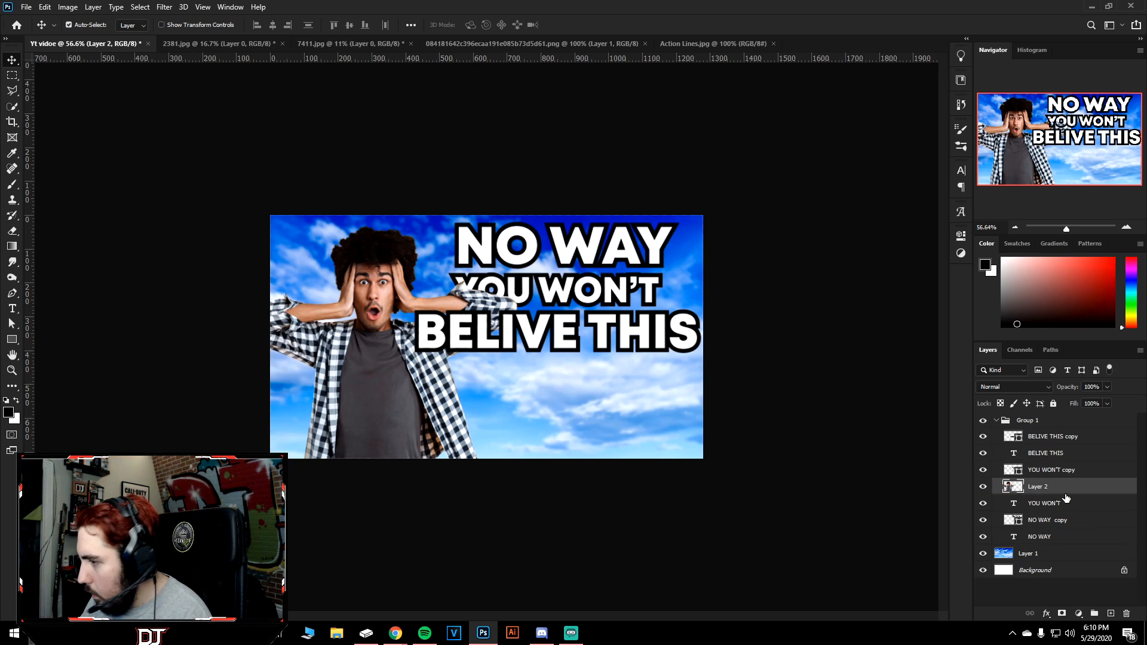
scroll(489, 379, up, 2)
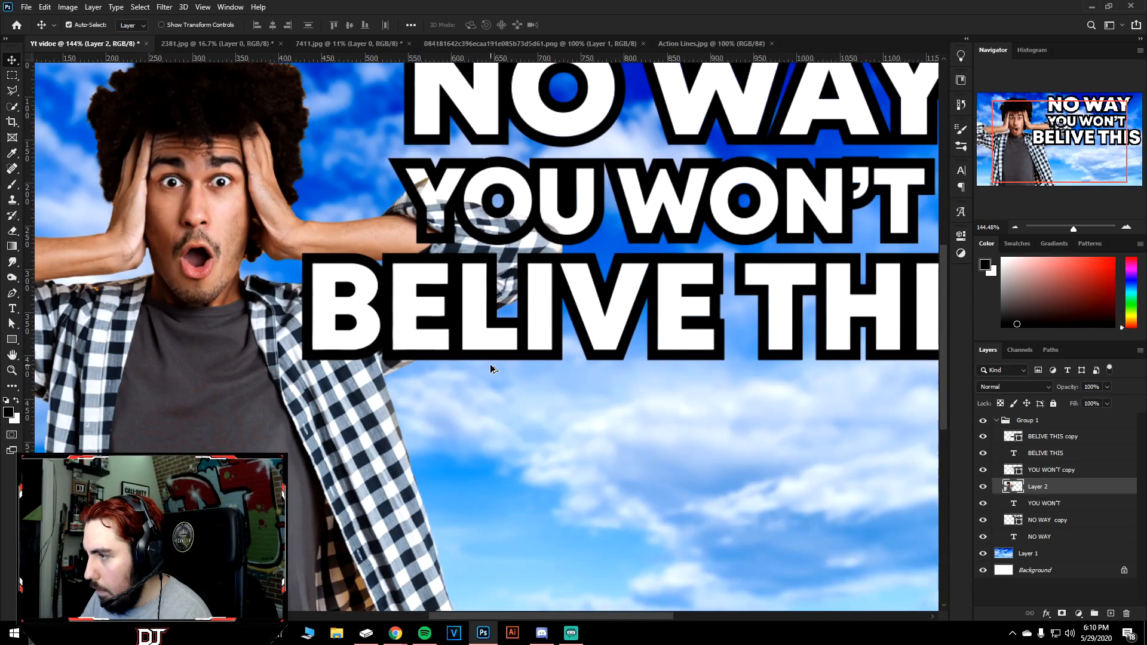
click(1043, 537)
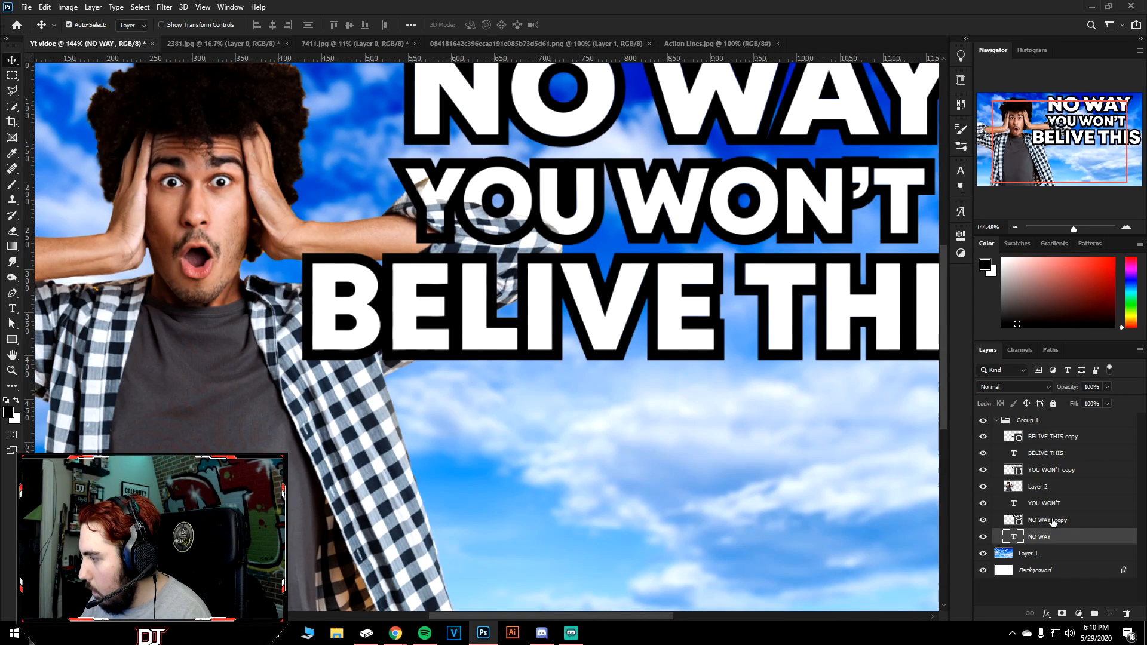
double_click(1038, 487)
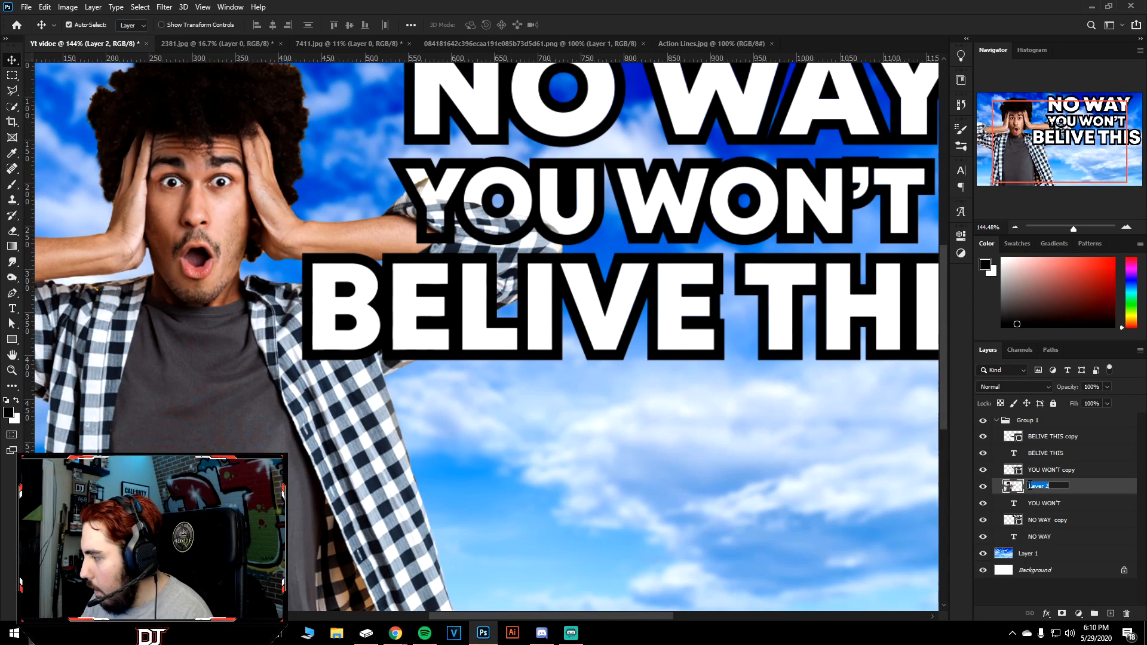
key(Return)
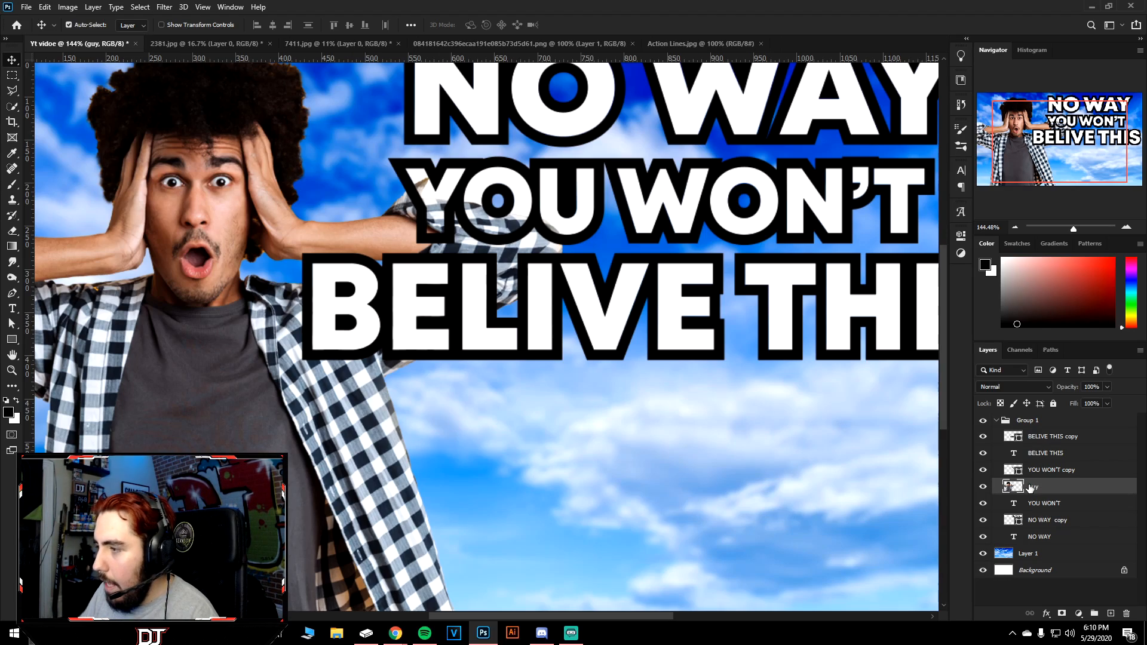
scroll(712, 298, down, 4)
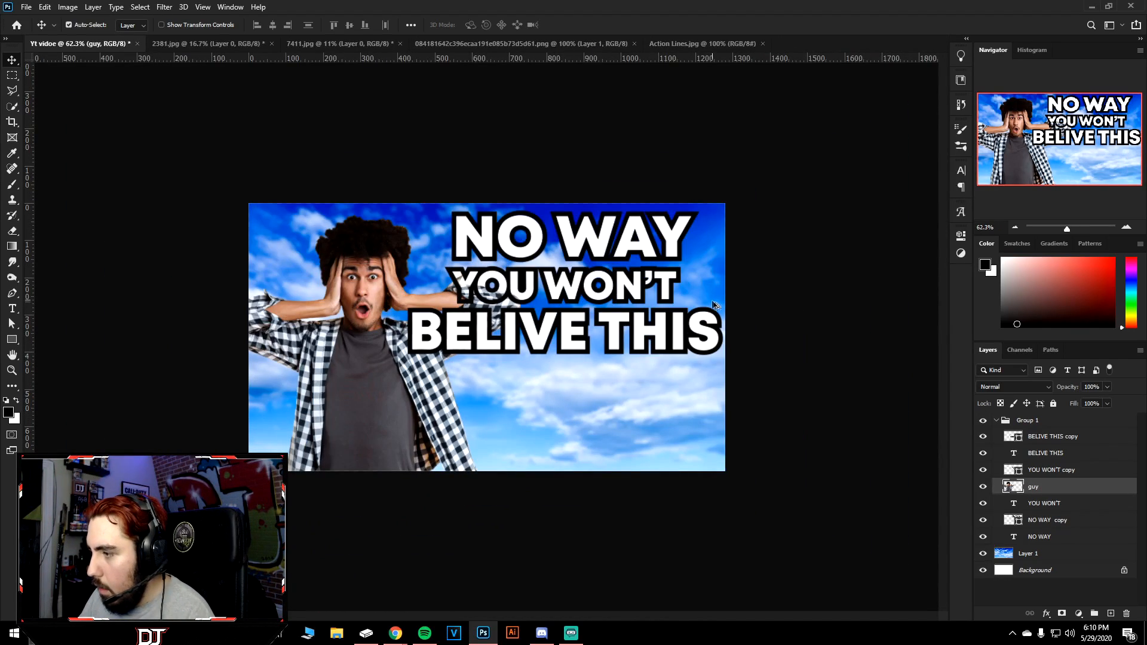
scroll(627, 307, down, 2)
scroll(572, 313, up, 3)
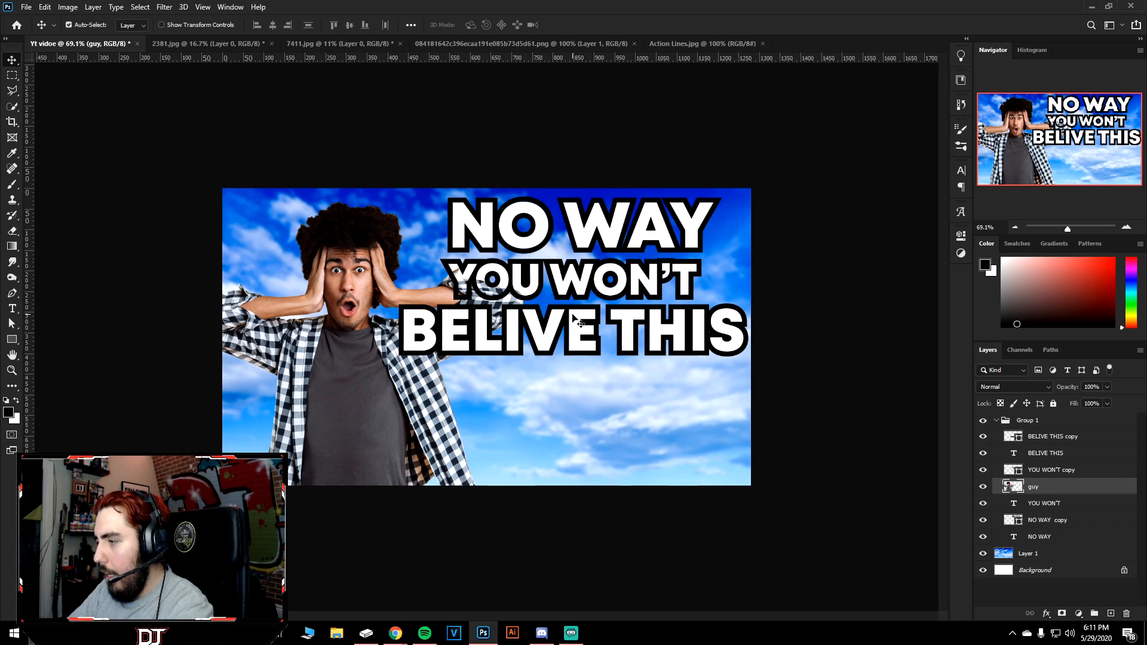
scroll(499, 305, down, 1)
scroll(499, 304, up, 2)
scroll(499, 304, down, 1)
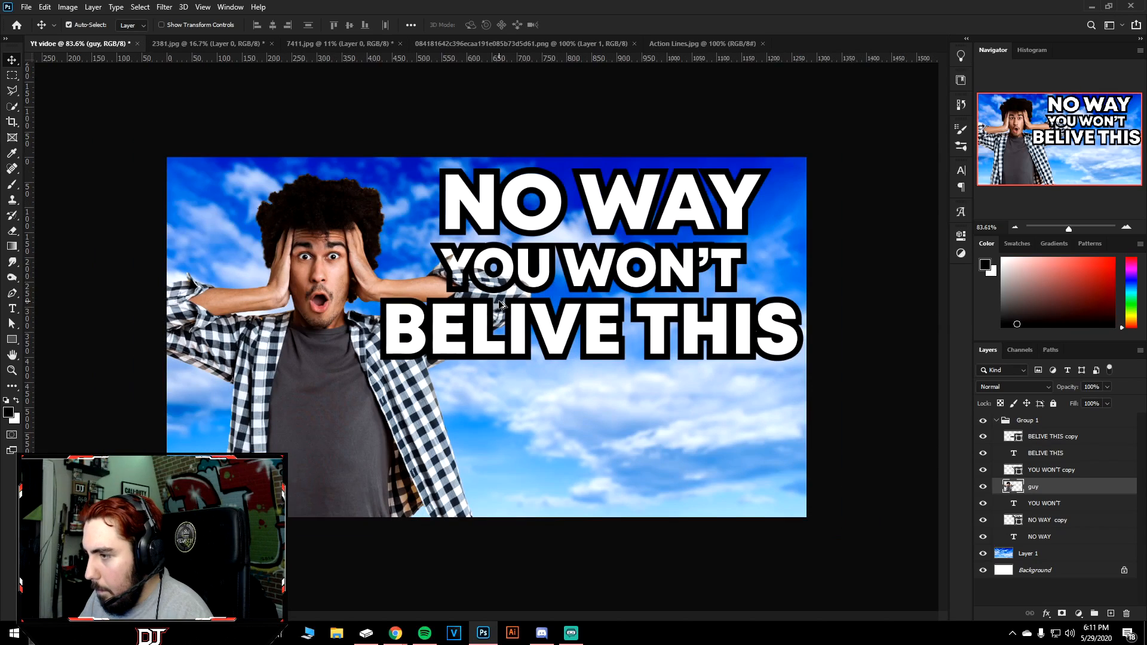
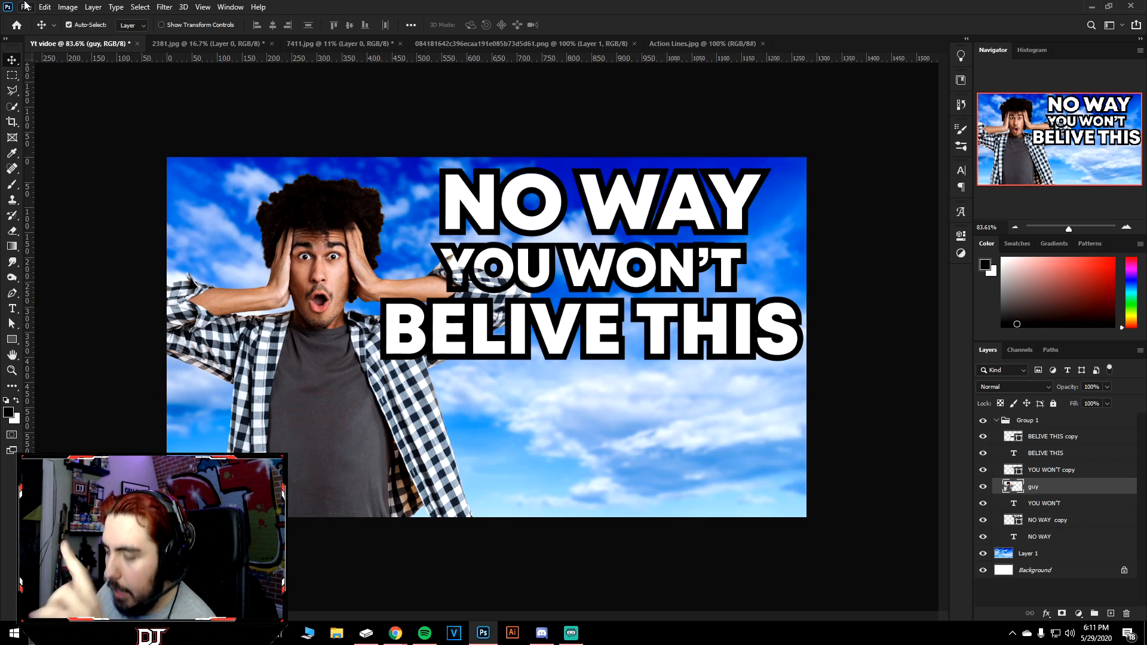
click(25, 6)
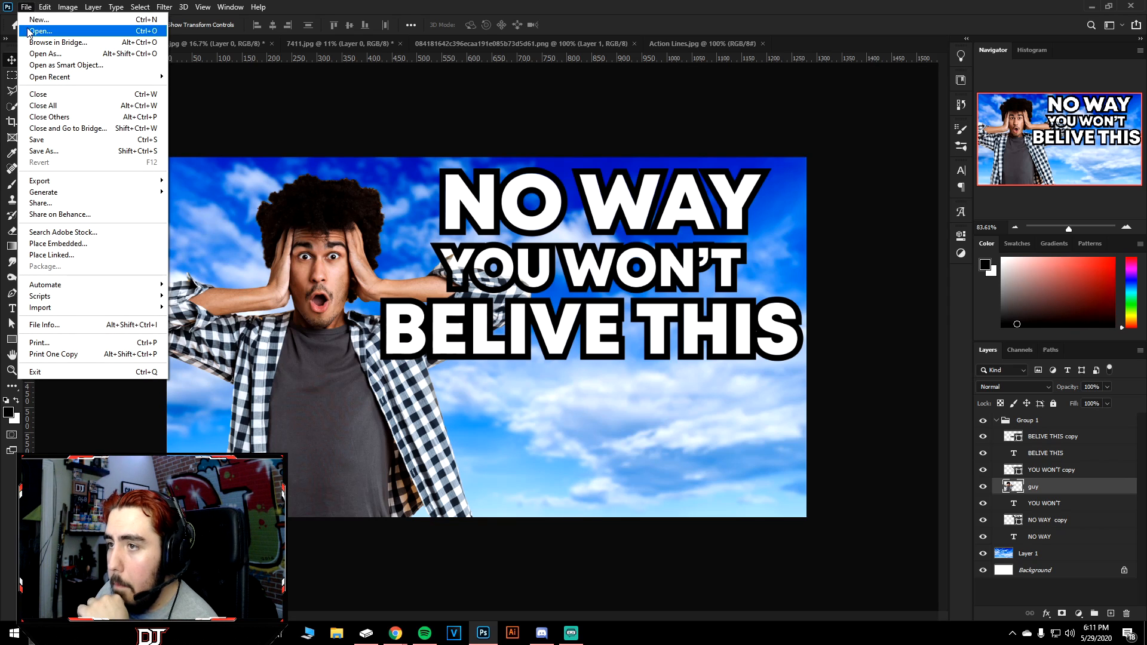
click(40, 31)
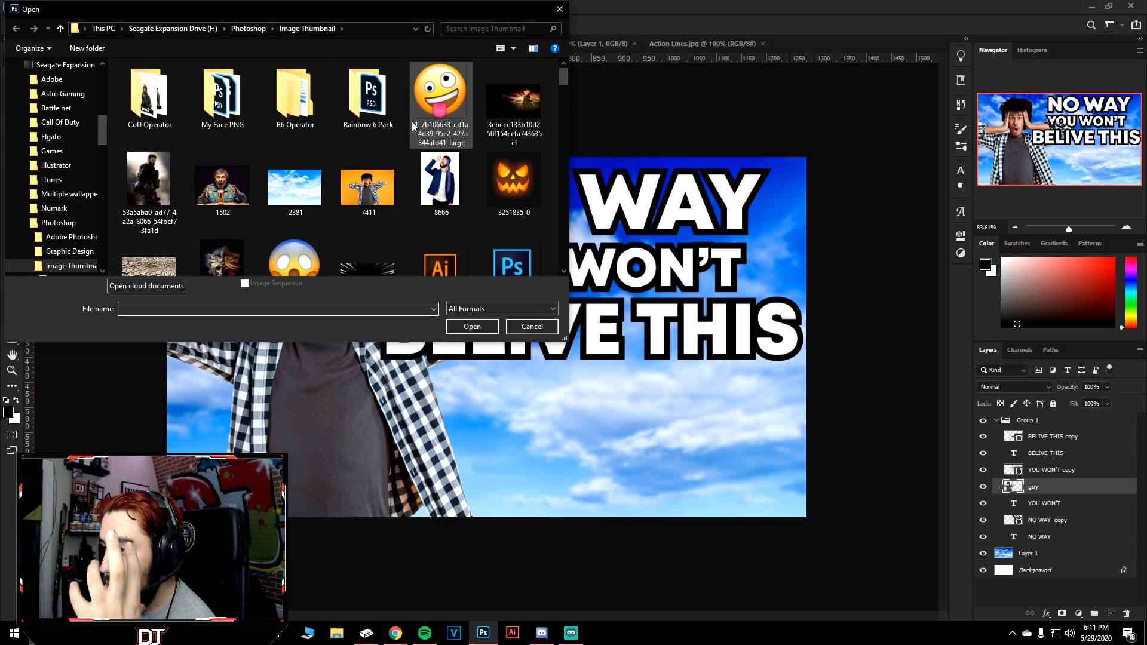
scroll(382, 156, down, 3)
key(Escape)
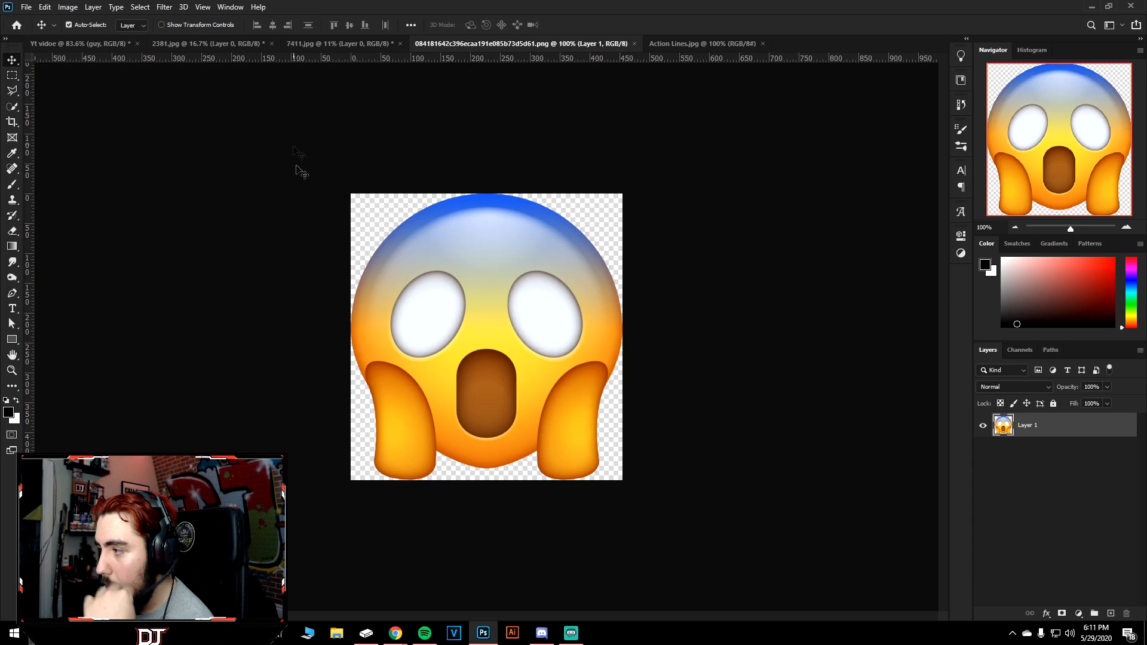
Bring the screaming emoji into the thumbnail document as a single layer and place it above Group 1.
drag(464, 280, 621, 441)
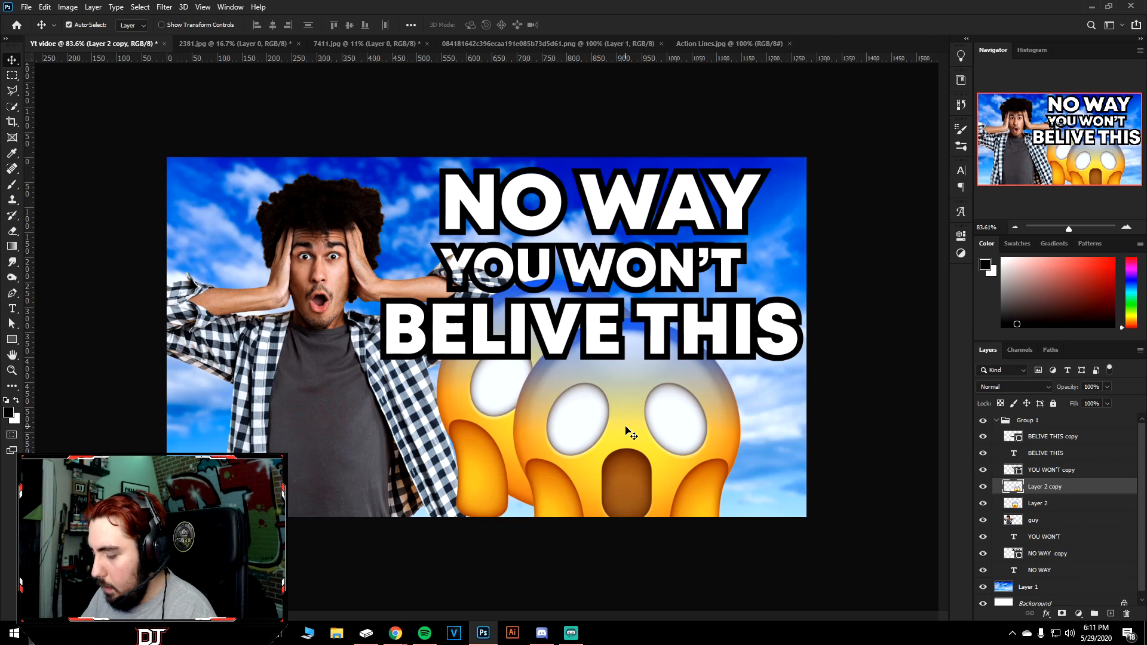
key(ctrl+z)
key(ctrl+t)
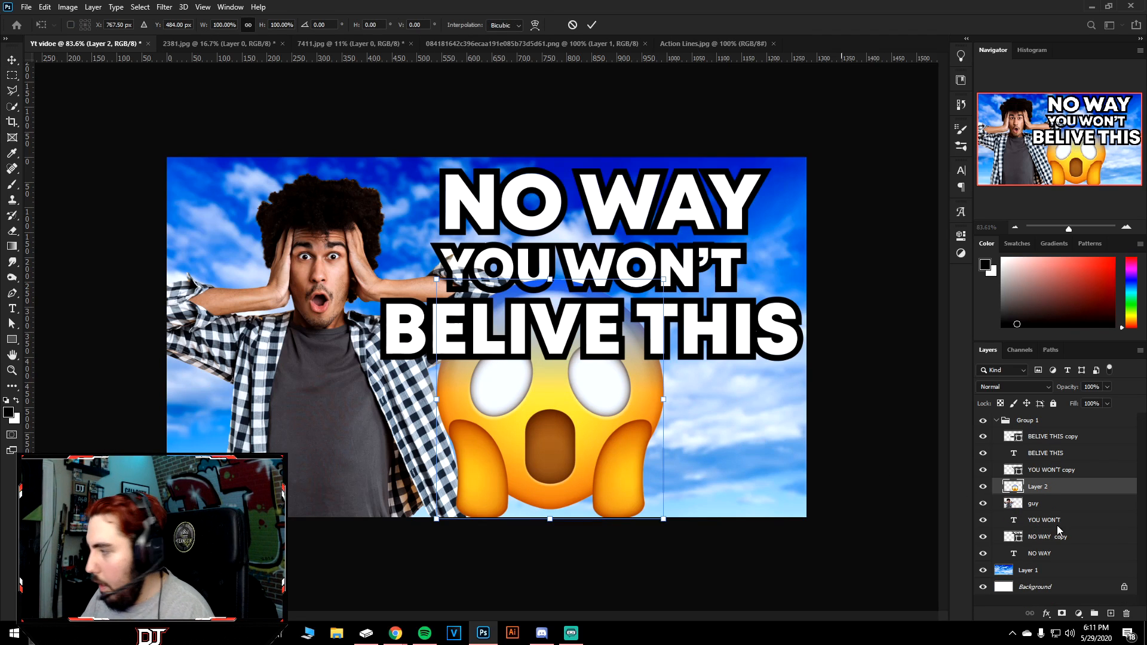
drag(1070, 489, 1048, 422)
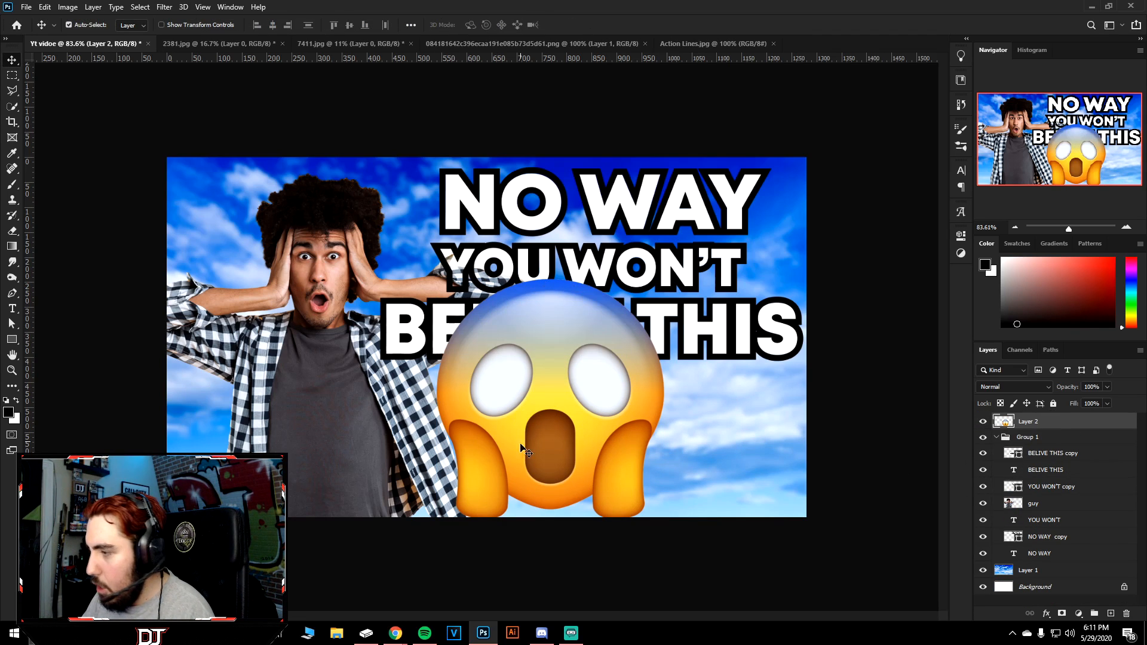
Shrink the emoji, tilt it clockwise and position it below the word THIS.
key(ctrl+t)
drag(439, 278, 483, 329)
drag(642, 313, 667, 354)
drag(537, 356, 681, 396)
key(Return)
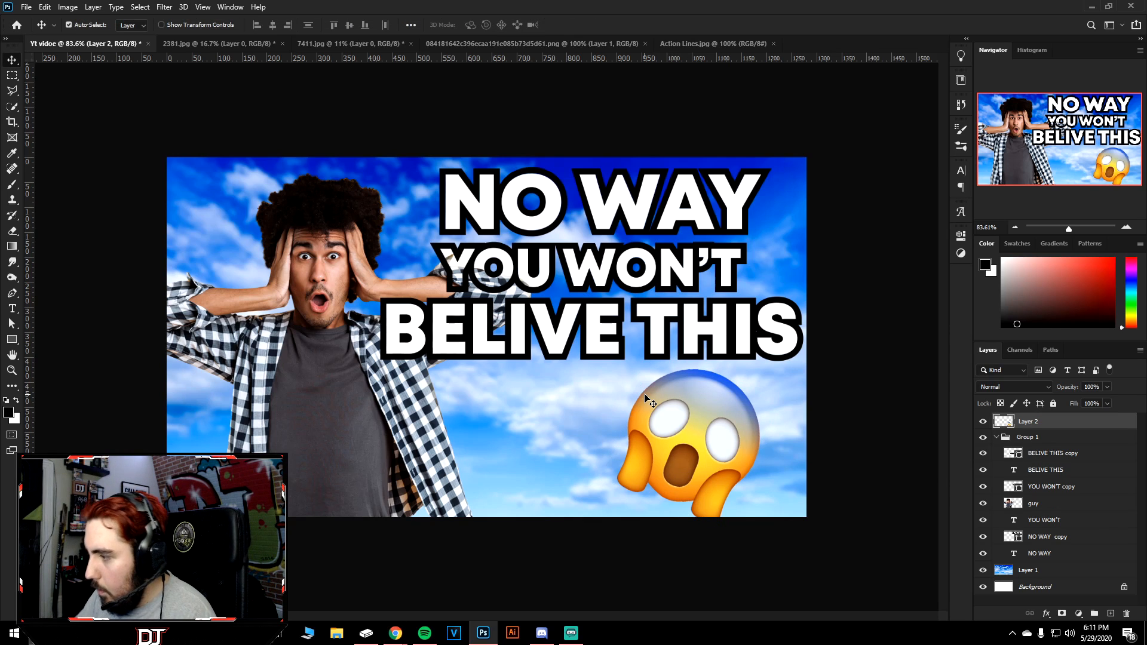
Apply a Motion Blur to the emoji with an angle of 67° and a distance of 18 pixels.
click(164, 7)
mouse_move(227, 142)
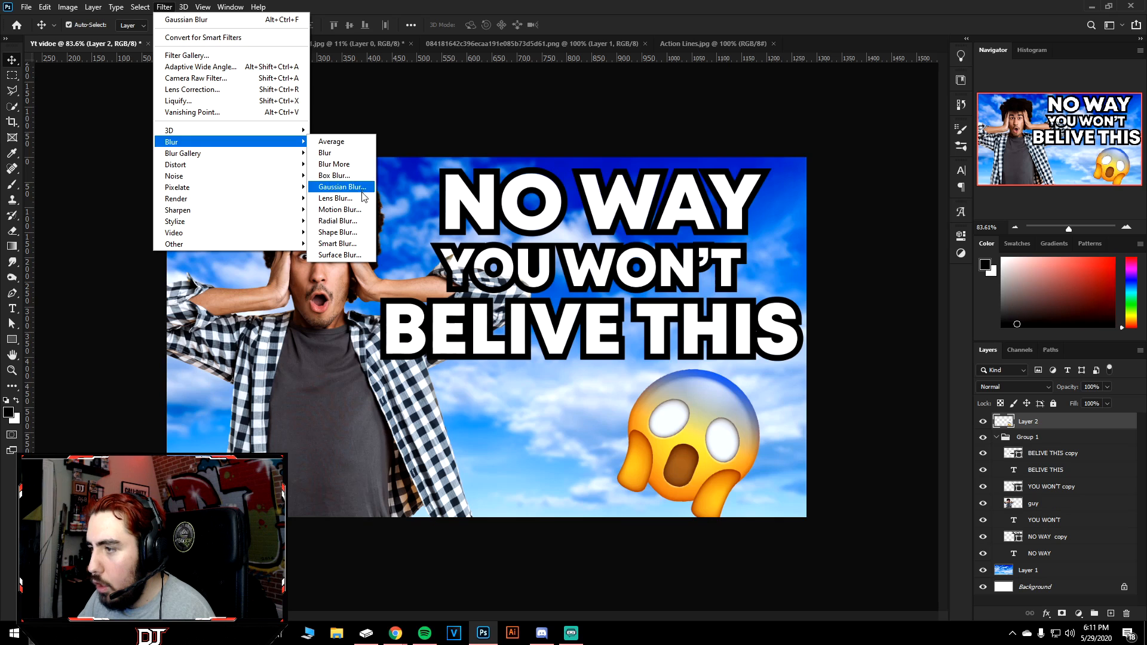
click(357, 210)
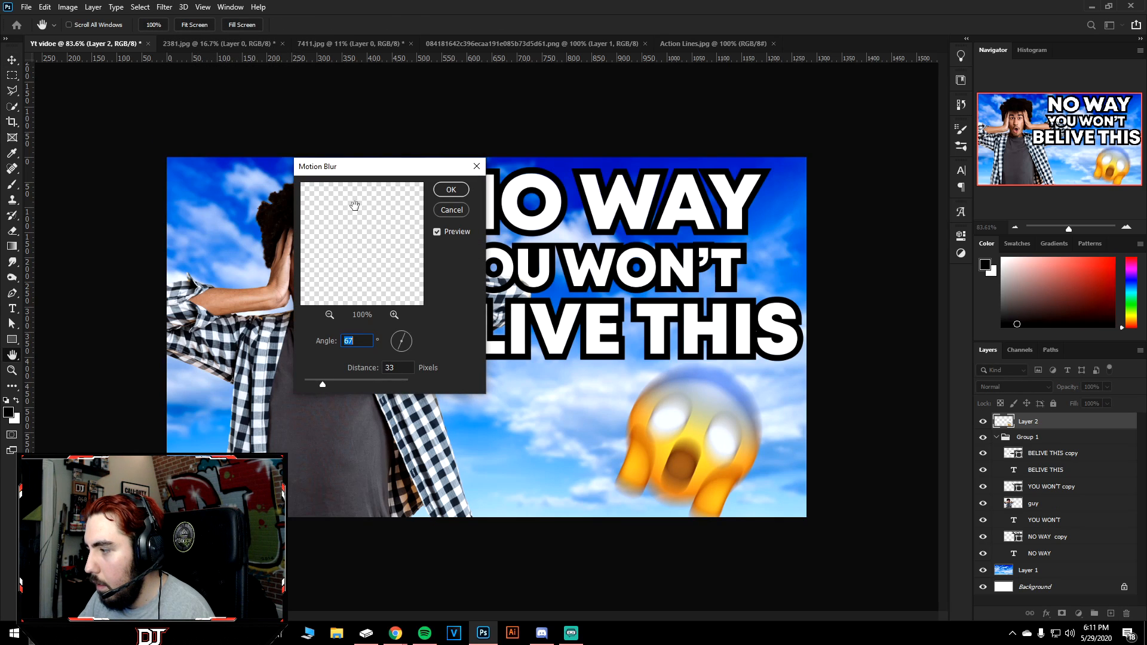
drag(351, 366, 366, 373)
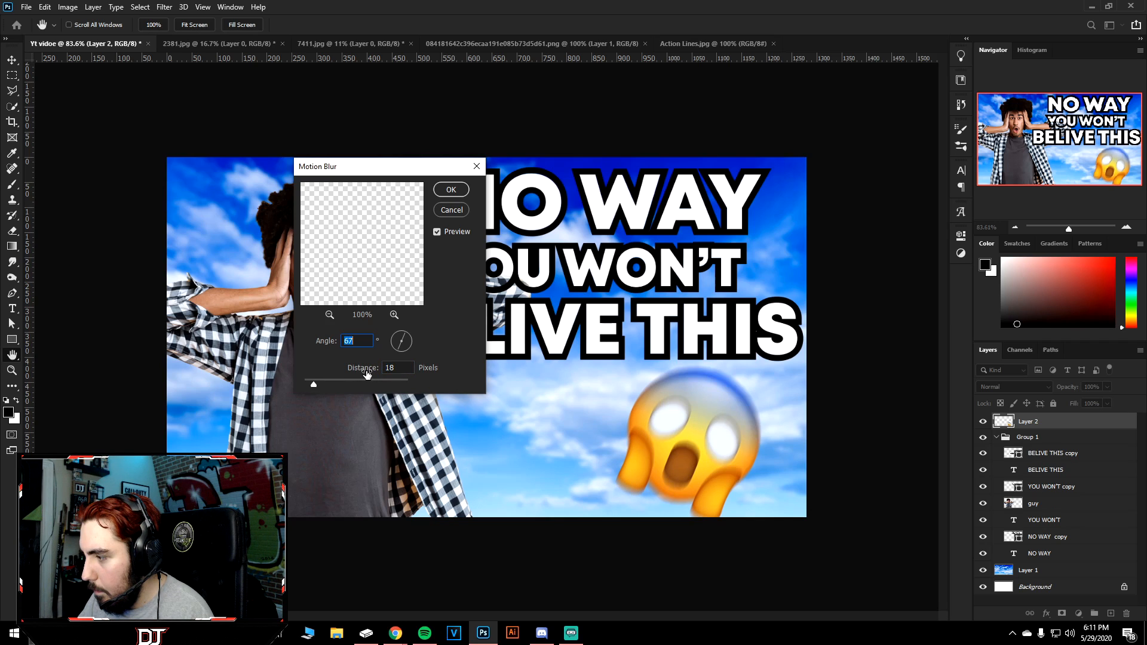
click(458, 194)
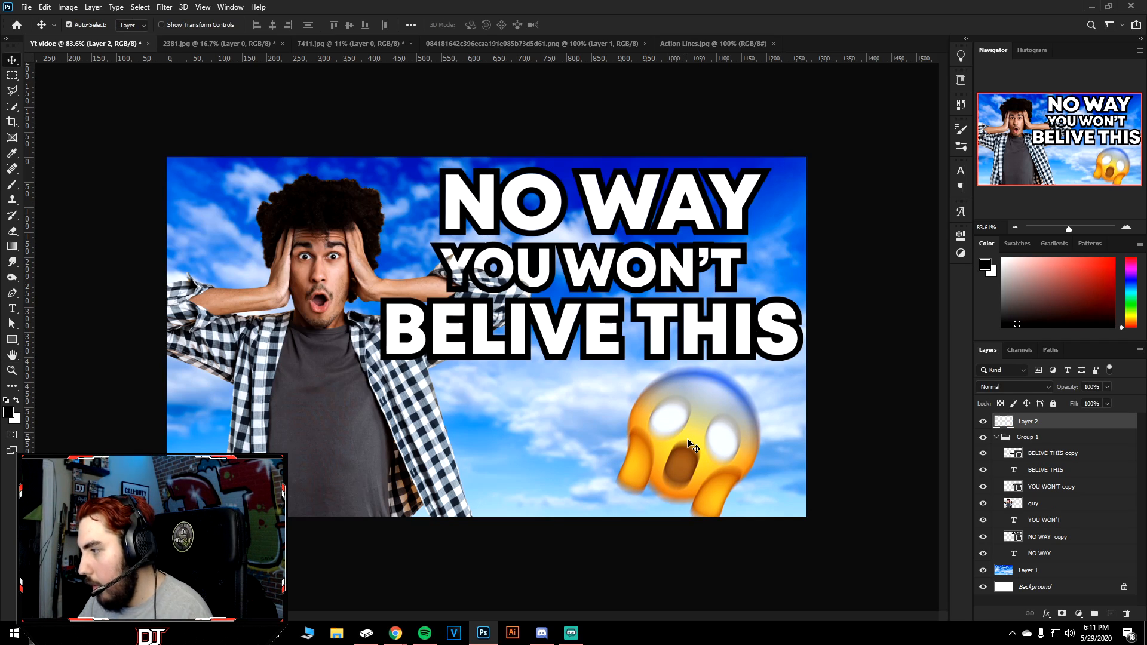
Enlarge the blurred emoji to about 129% width and 117% height, rotated about 6.7°, in the thumbnail's lower-right corner.
key(ctrl+t)
drag(691, 423, 690, 430)
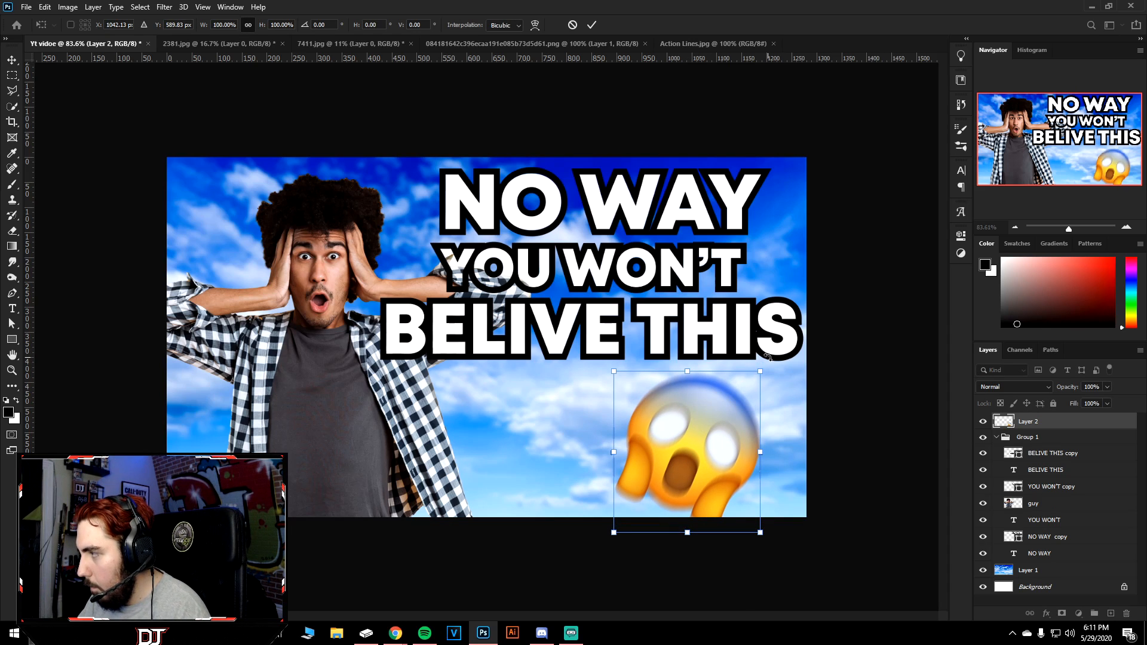
drag(771, 369, 816, 359)
drag(760, 397, 750, 415)
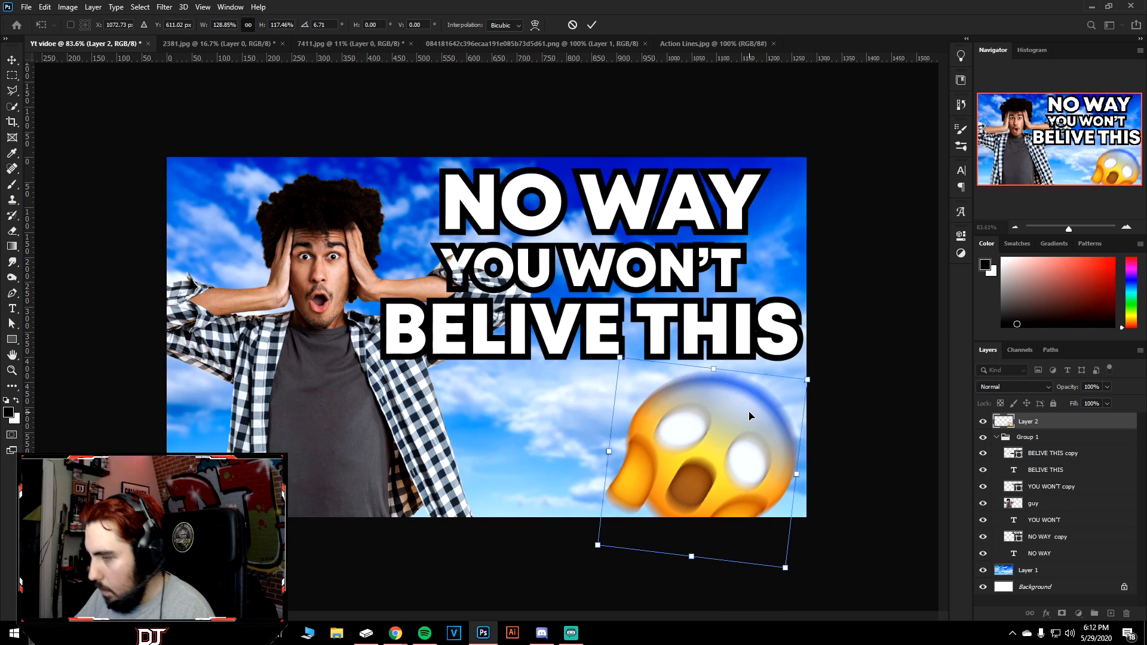
key(Return)
Duplicate the emoji and place the copy beside the man's hair in the sky, scaled to about 46% and rotated about -44°.
key(ctrl+j)
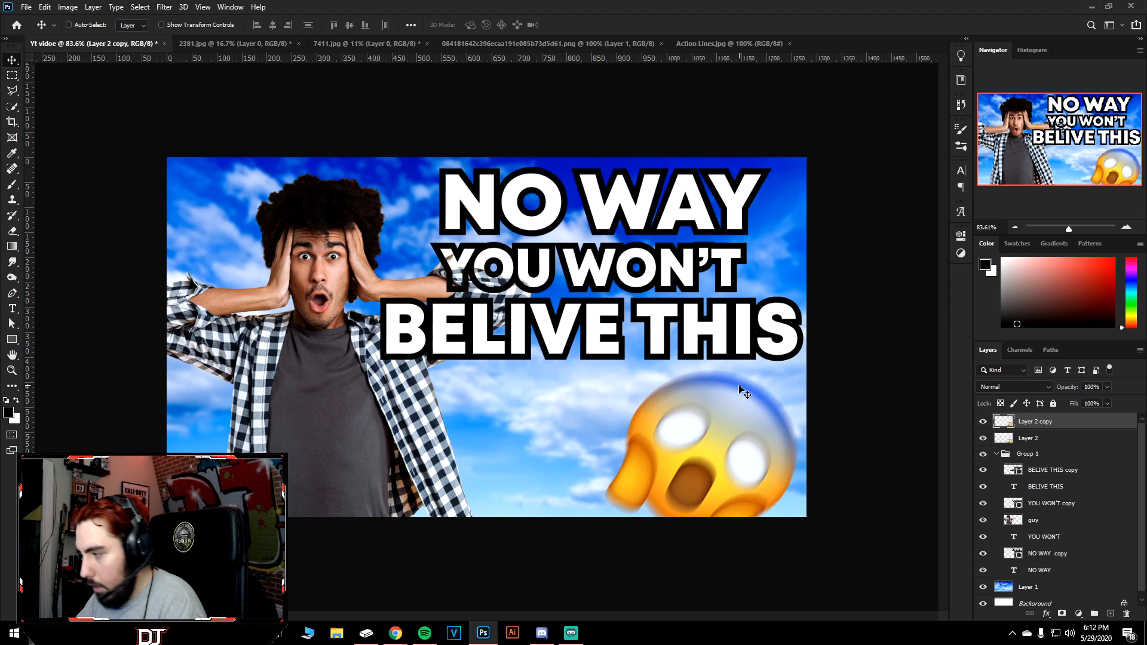
drag(737, 475, 315, 262)
key(ctrl+t)
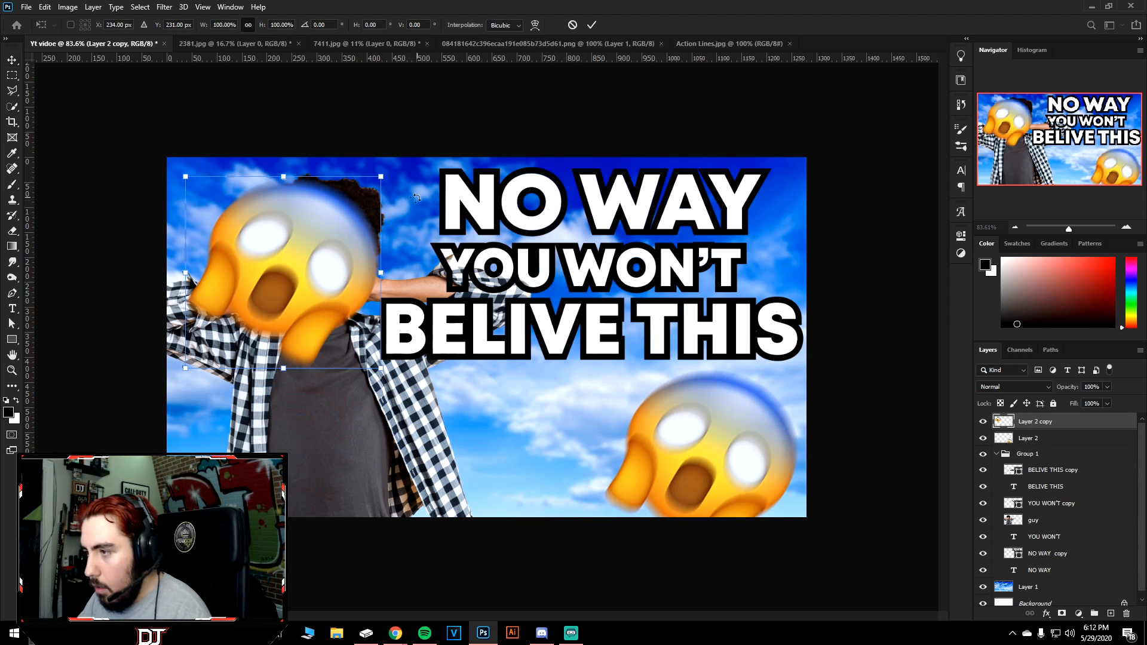
drag(391, 167, 310, 216)
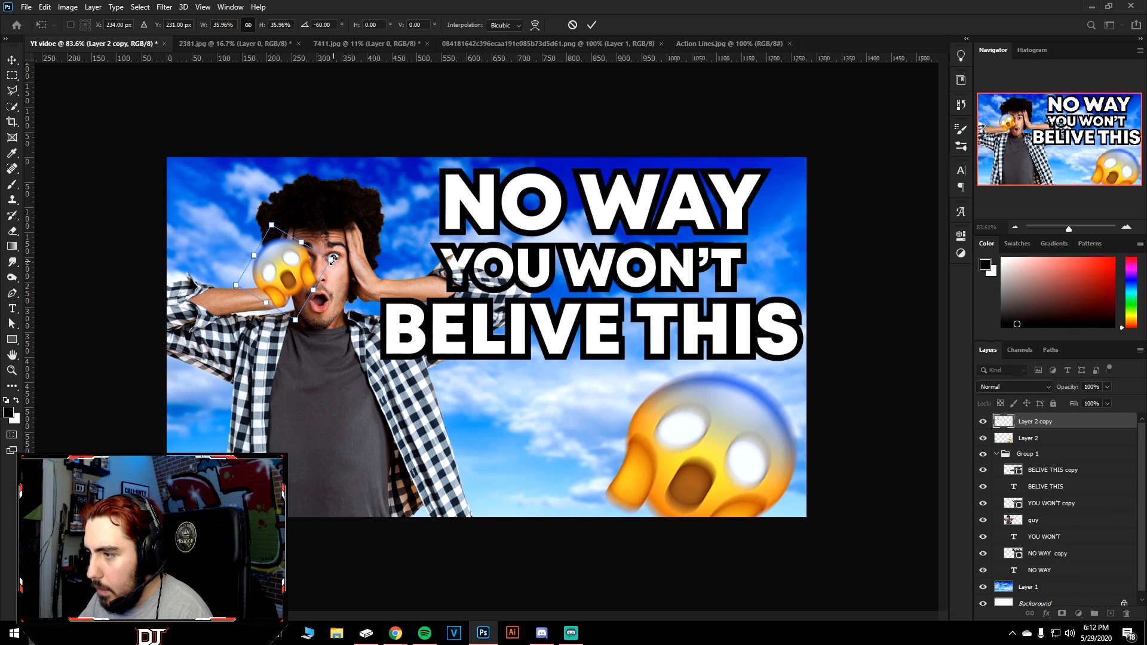
drag(331, 258, 228, 197)
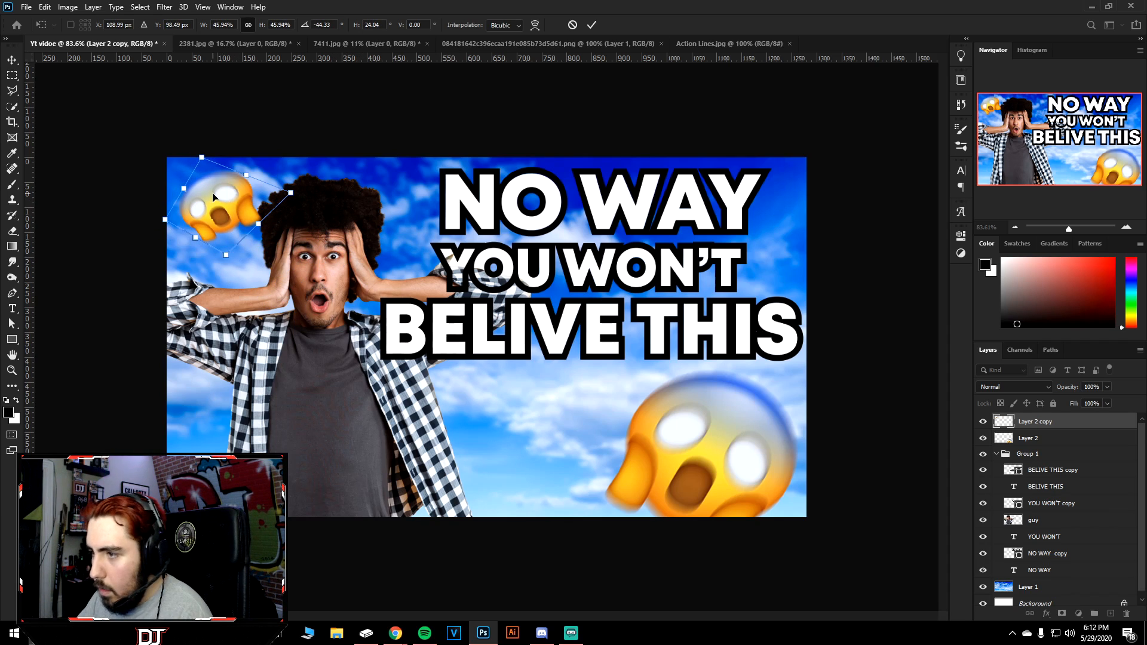
key(Return)
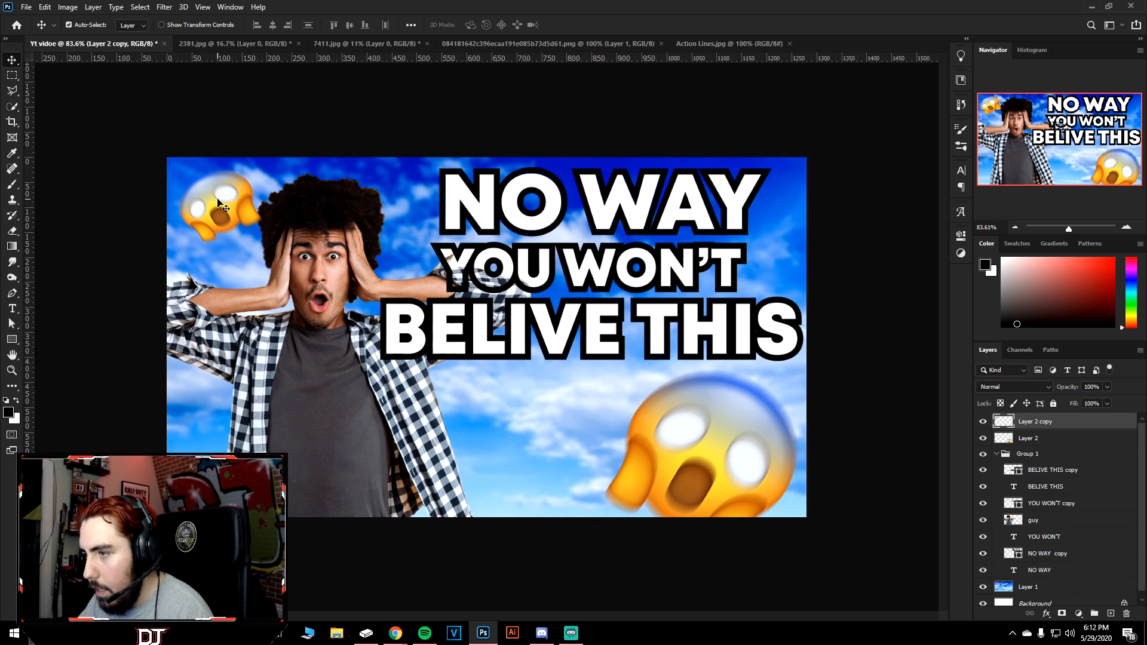
Move both emoji layers between Group 1 and the sky layer, and duplicate them.
shift+click(1038, 443)
drag(1037, 443, 1077, 585)
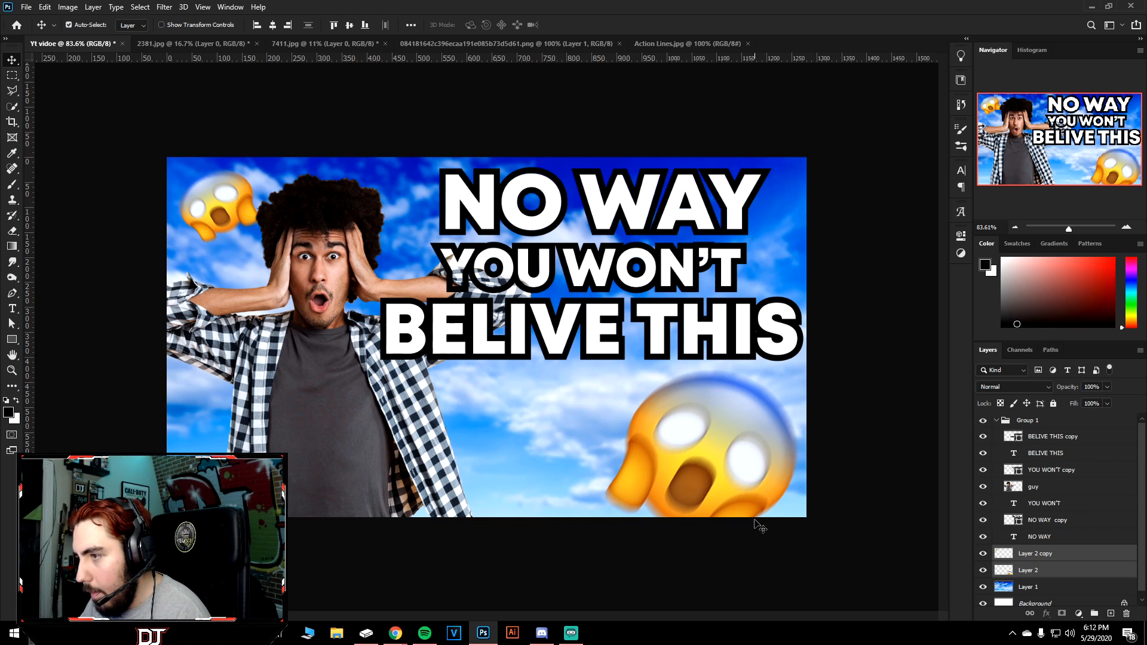
key(ctrl+j)
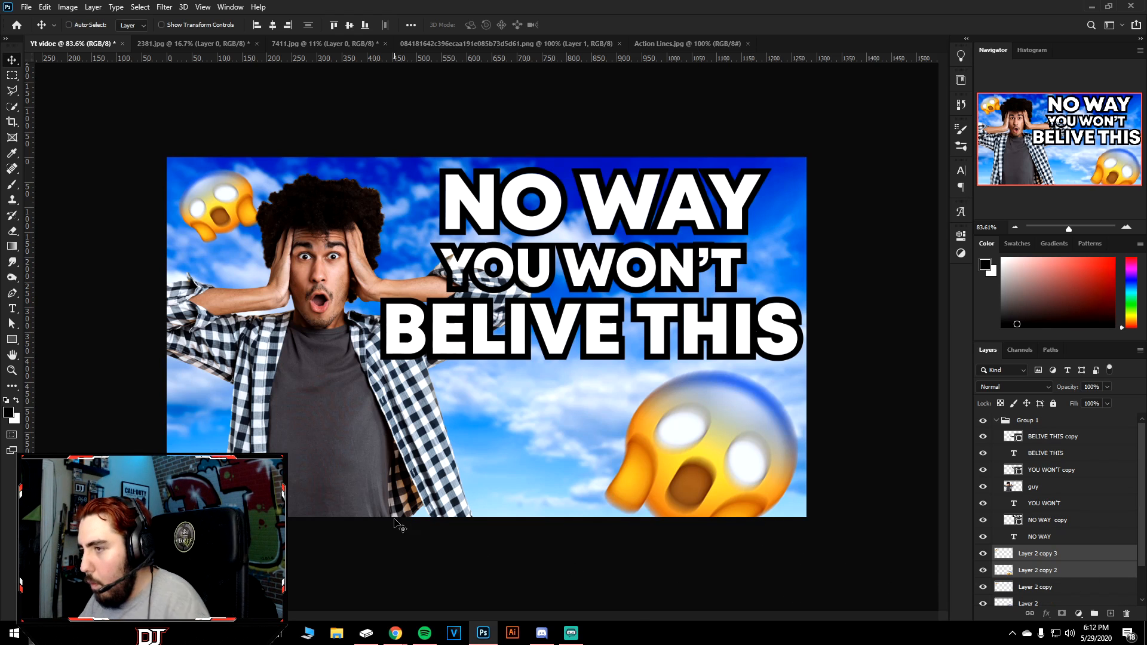
Delete the extra duplicate of the small emoji, Layer 2 copy 3.
key(ctrl+t)
mouse_move(711, 433)
mouse_down()
mouse_move(602, 418)
mouse_move(758, 433)
mouse_move(715, 447)
mouse_up()
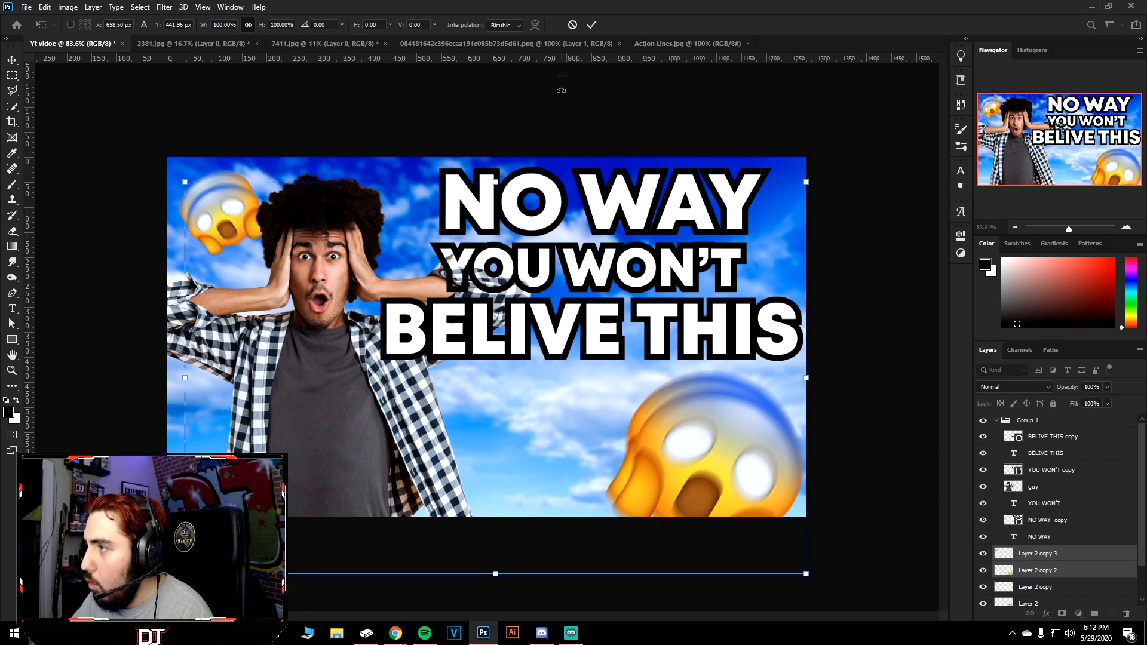
click(573, 25)
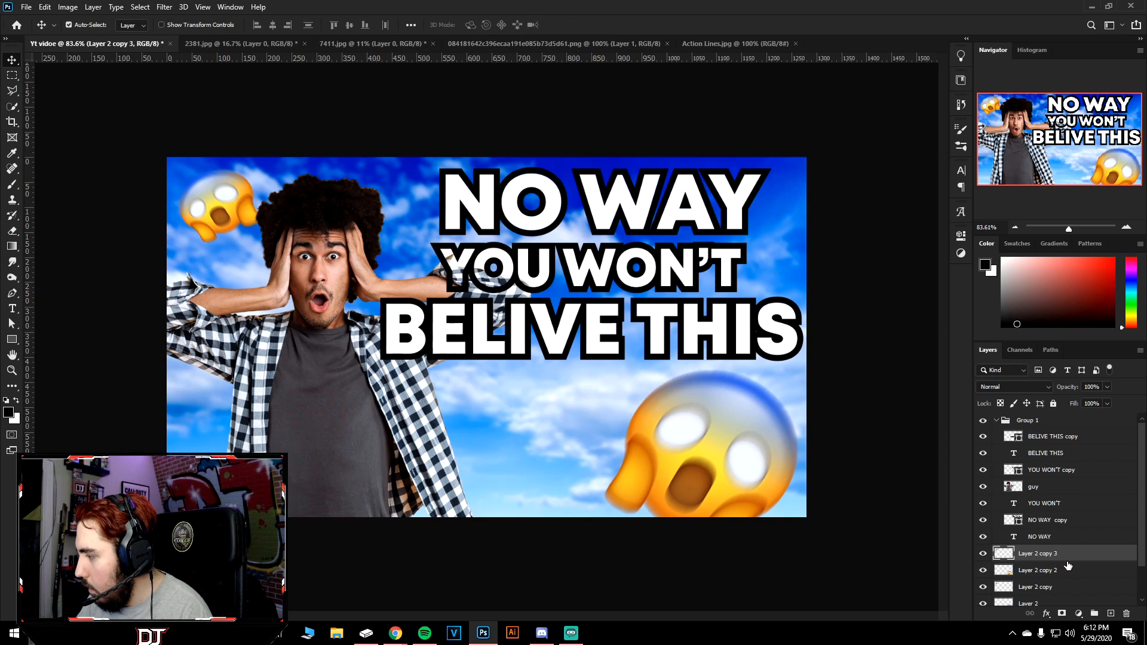
key(Delete)
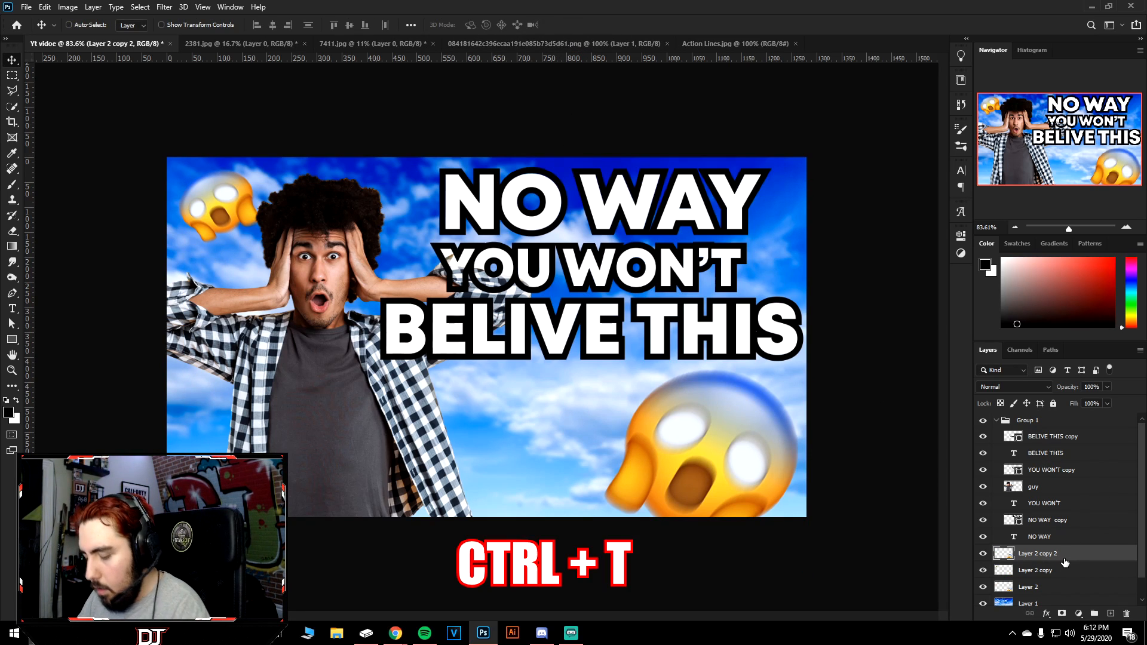
Scale the large emoji's duplicate to about 52% and place it partly behind the man's shirt below BELIVE.
key(ctrl+t)
drag(657, 494, 464, 472)
drag(610, 343, 565, 397)
drag(520, 414, 461, 396)
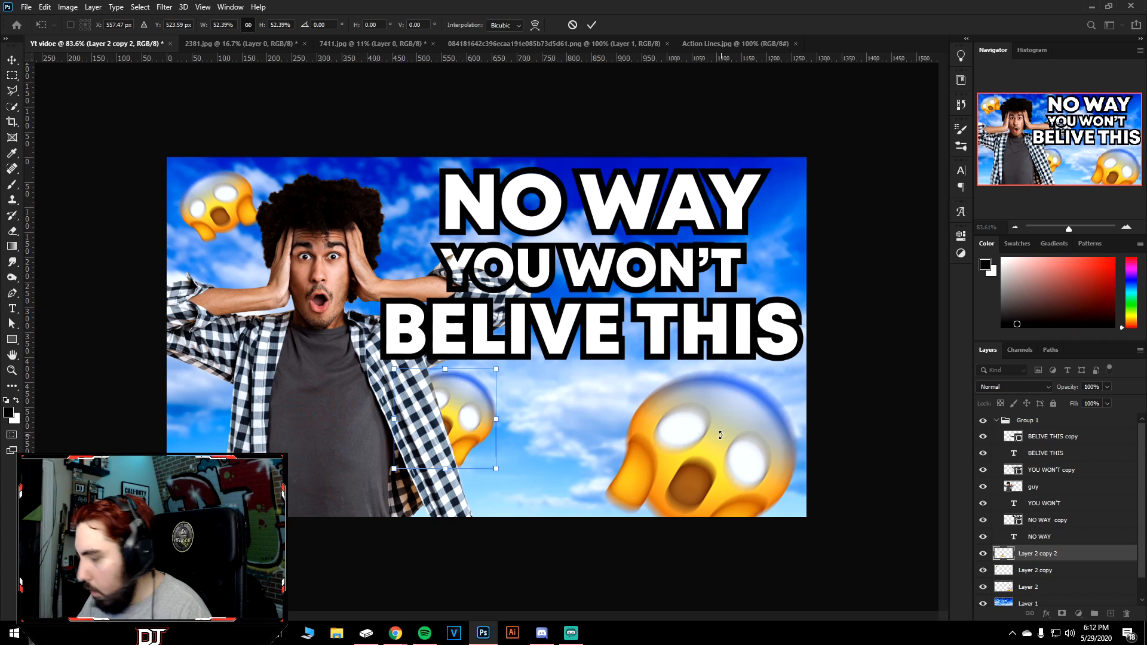
key(Return)
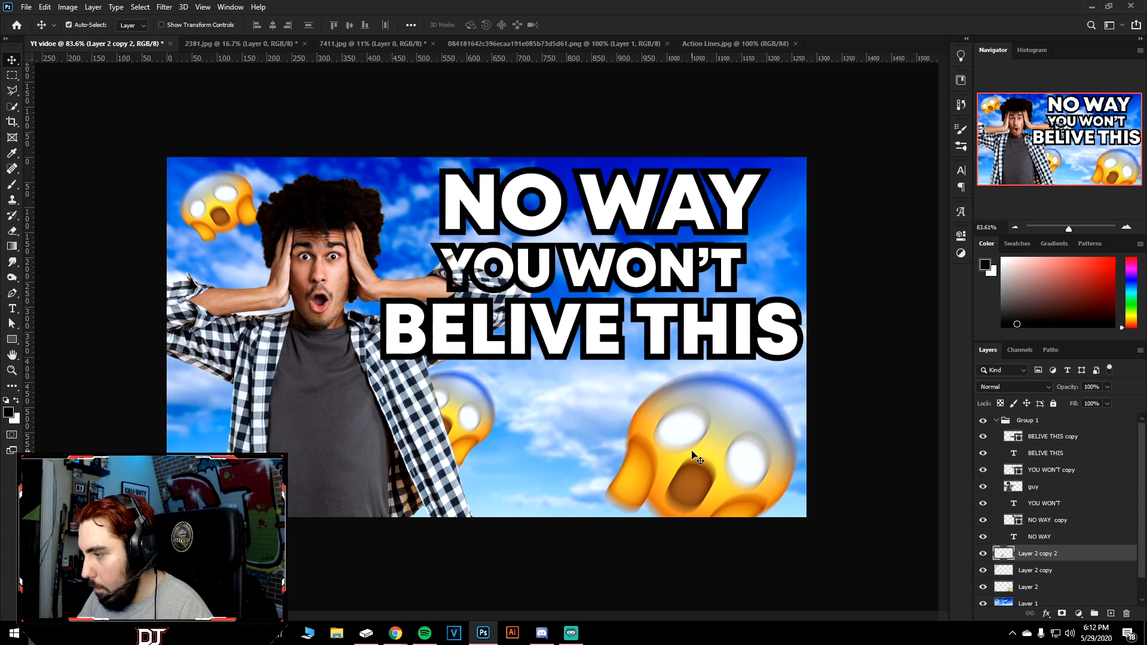
Flip the large emoji horizontally and shift it slightly right and up, so it just crosses the canvas's right edge.
key(ctrl)
key(ctrl+t)
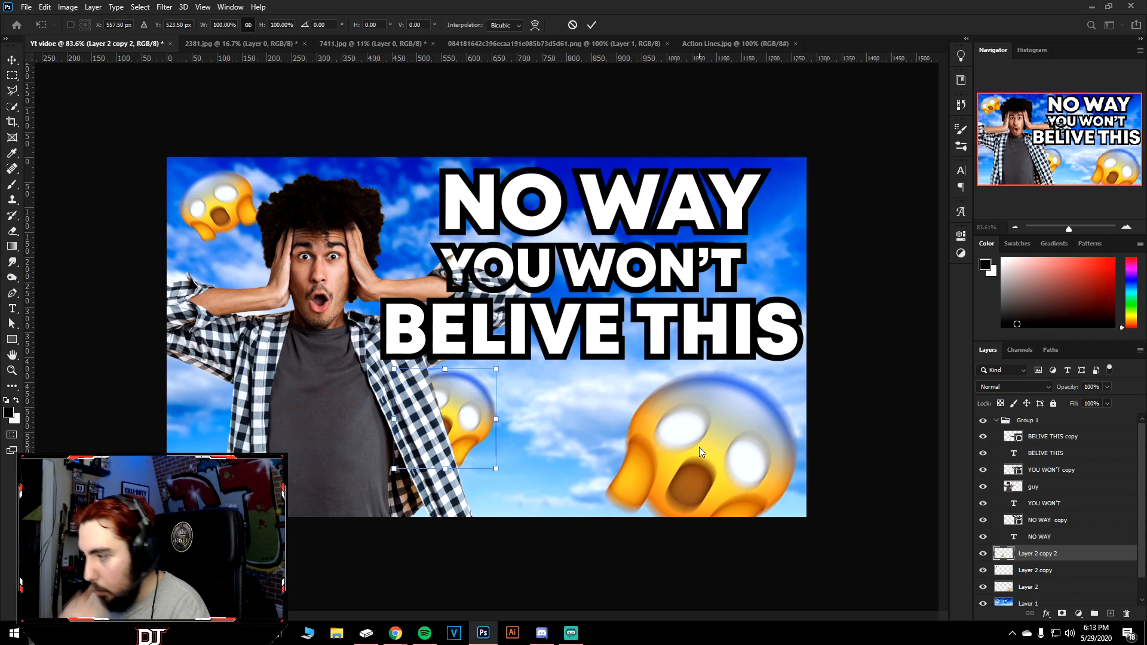
key(Return)
click(699, 446)
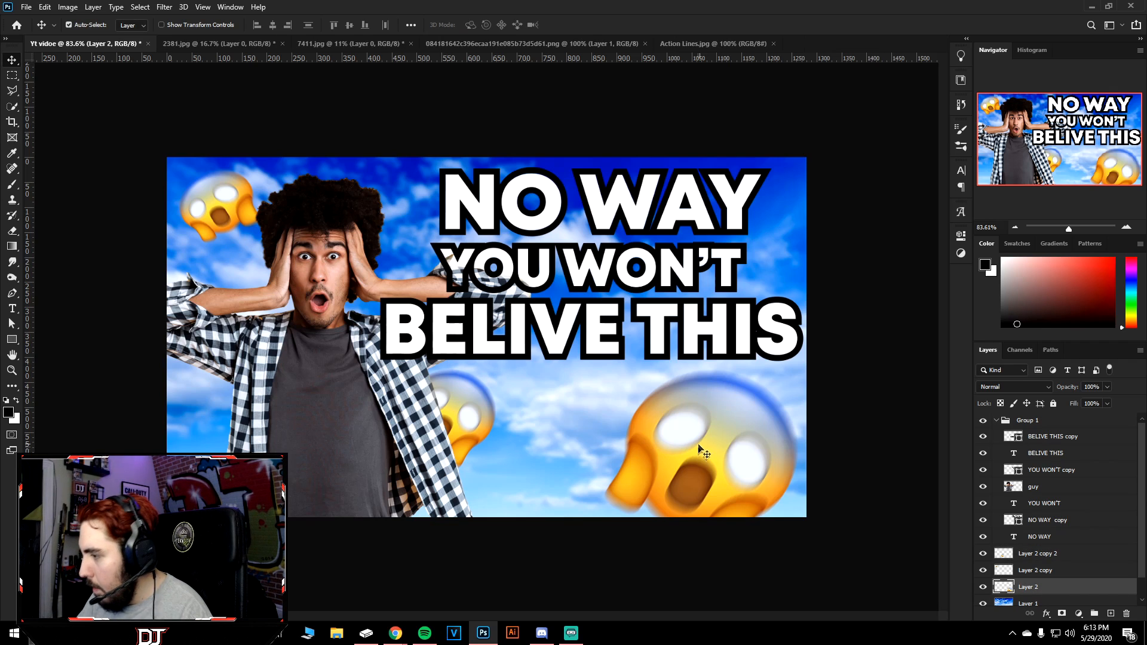
key(ctrl+t)
right_click(707, 464)
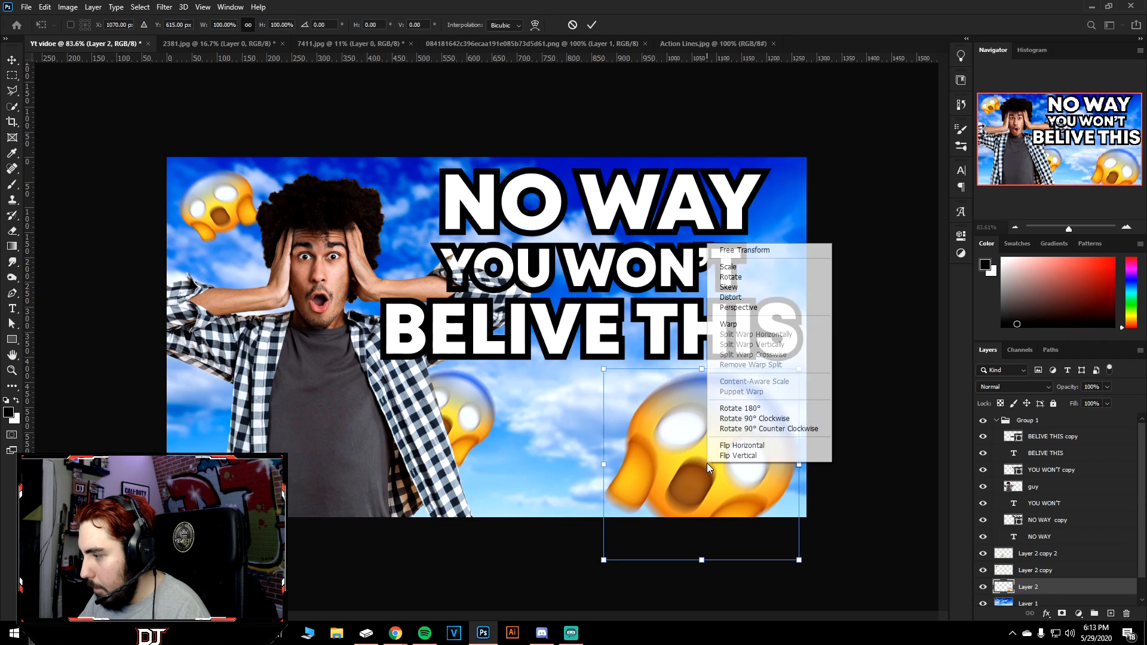
click(727, 446)
drag(721, 450, 747, 440)
key(Return)
Duplicate the small emoji behind the man's shirt and place the copy partly behind the Y of NO WAY, slightly smaller and rotated.
scroll(613, 319, down, 3)
scroll(599, 330, up, 4)
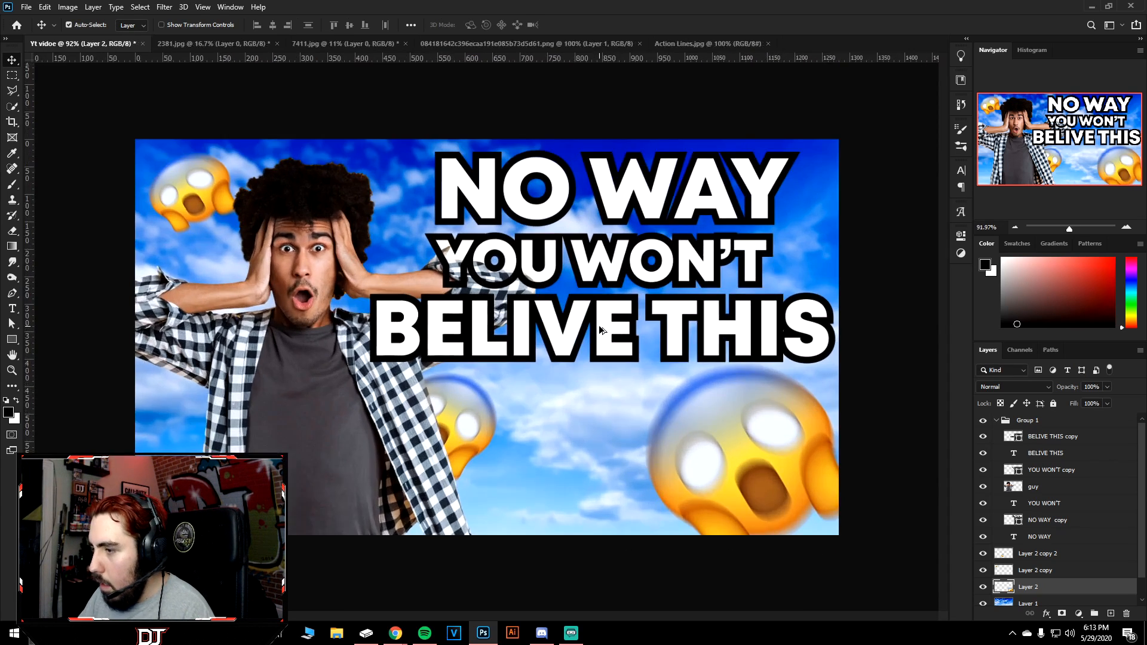
scroll(601, 330, down, 4)
scroll(669, 281, up, 3)
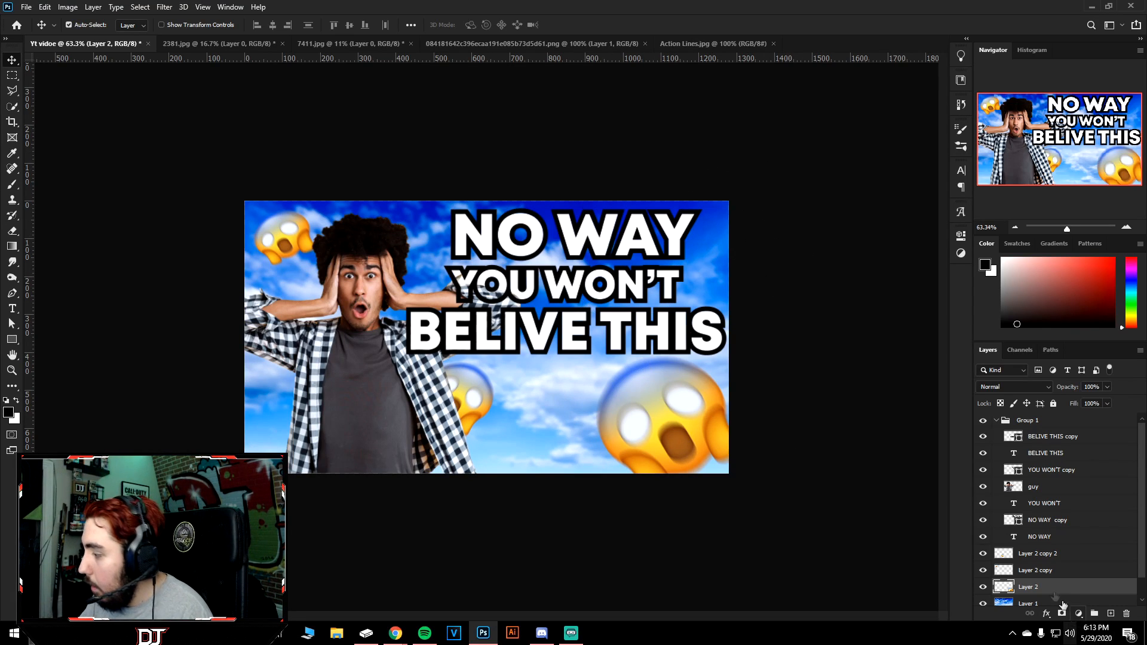
click(1050, 555)
key(ctrl+j)
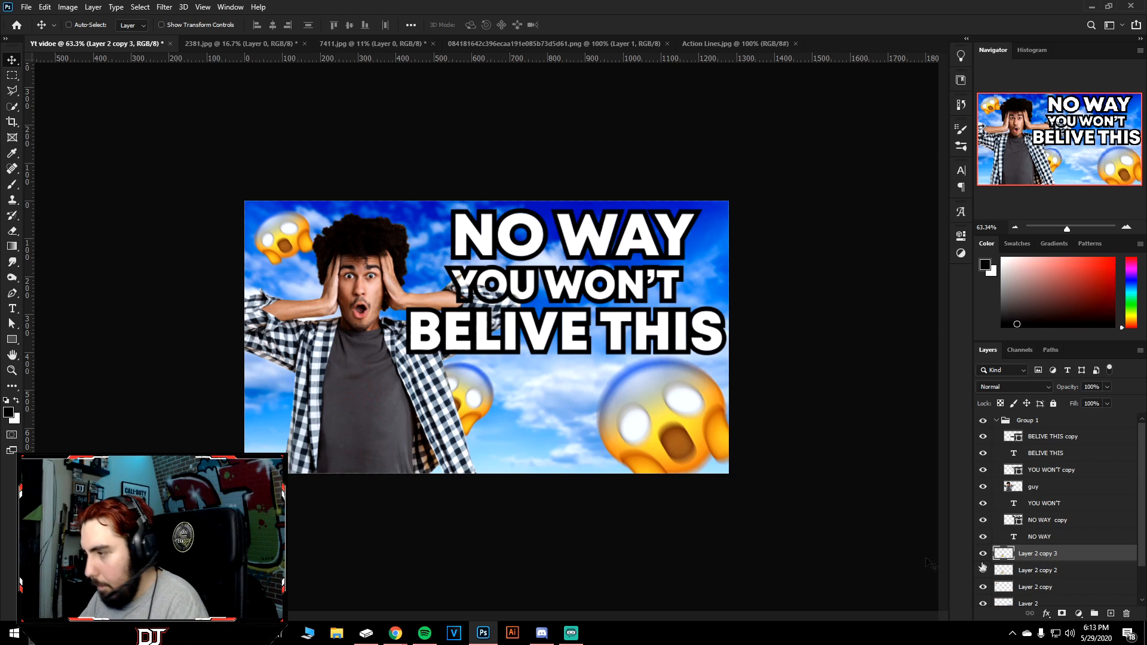
key(ctrl+t)
drag(468, 400, 724, 248)
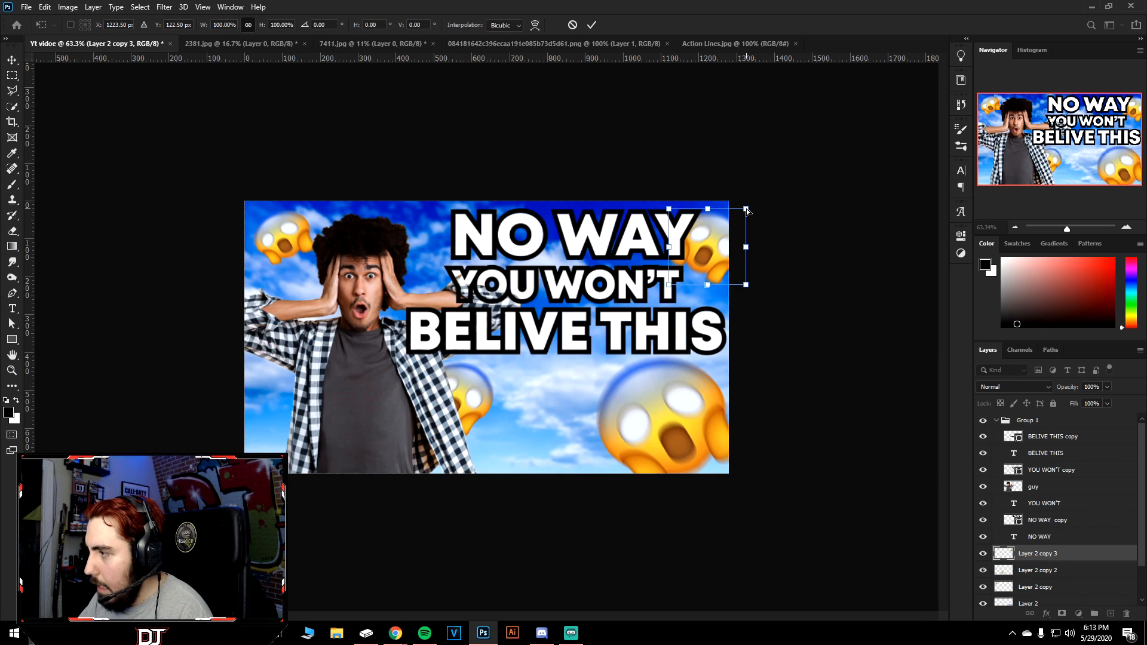
drag(747, 209, 711, 241)
drag(736, 205, 743, 218)
Group the four emoji layers, Layer 2 through Layer 2 copy 3, and name the group emoji.
scroll(621, 288, down, 4)
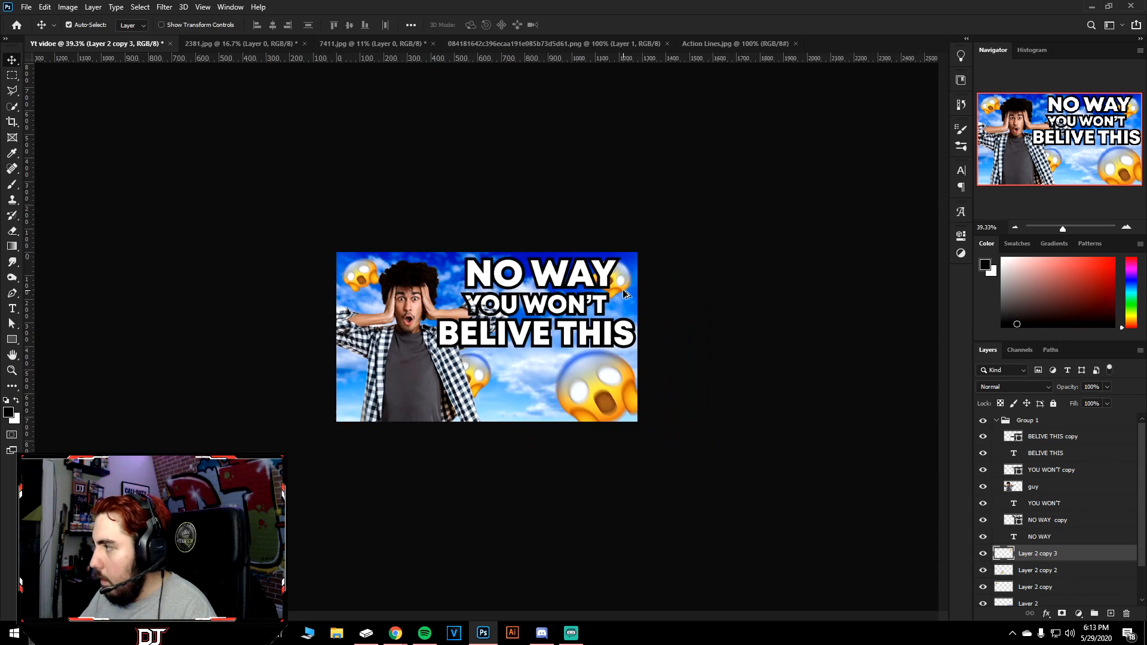
scroll(621, 289, down, 3)
scroll(616, 282, up, 6)
scroll(617, 283, up, 2)
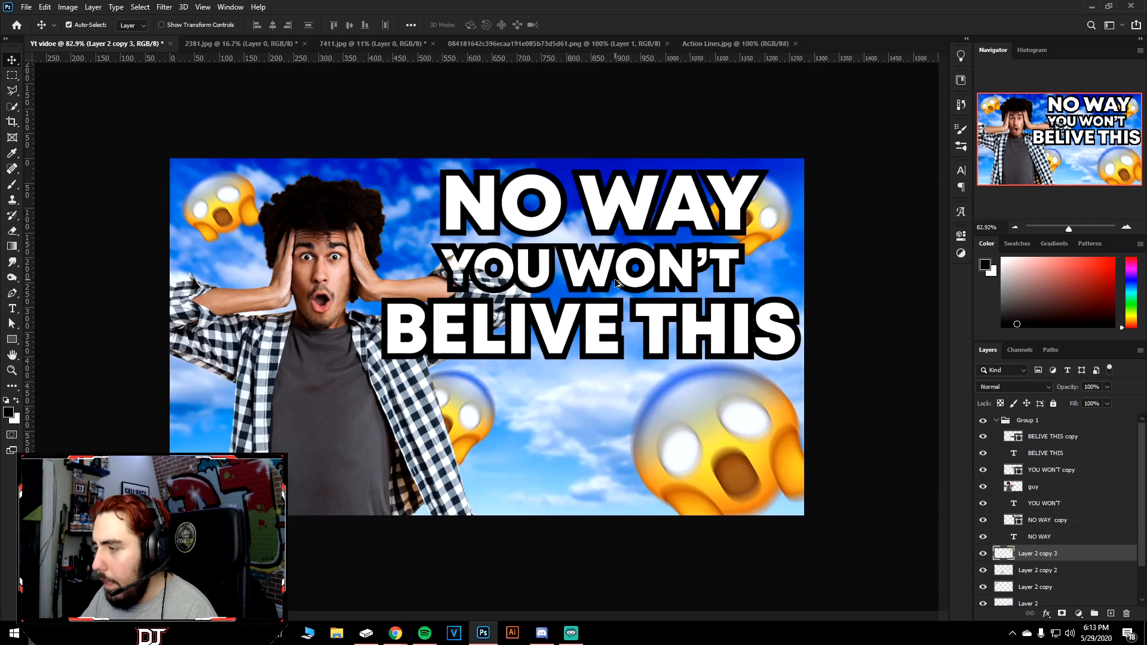
scroll(1056, 590, down, 2)
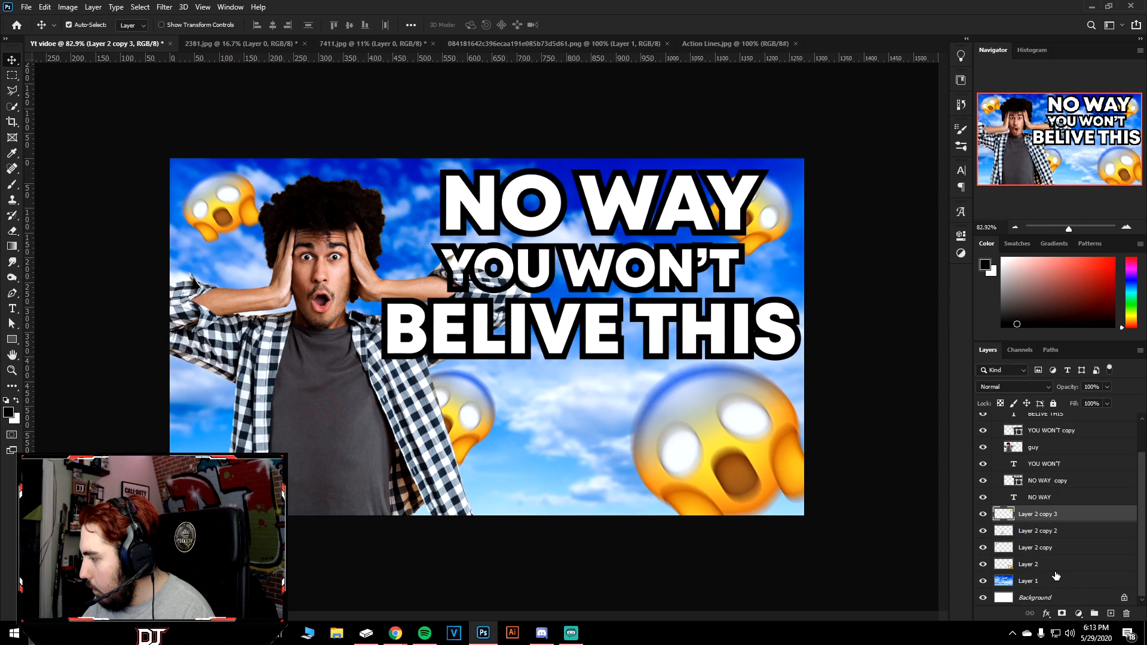
shift+click(1055, 572)
key(ctrl+g)
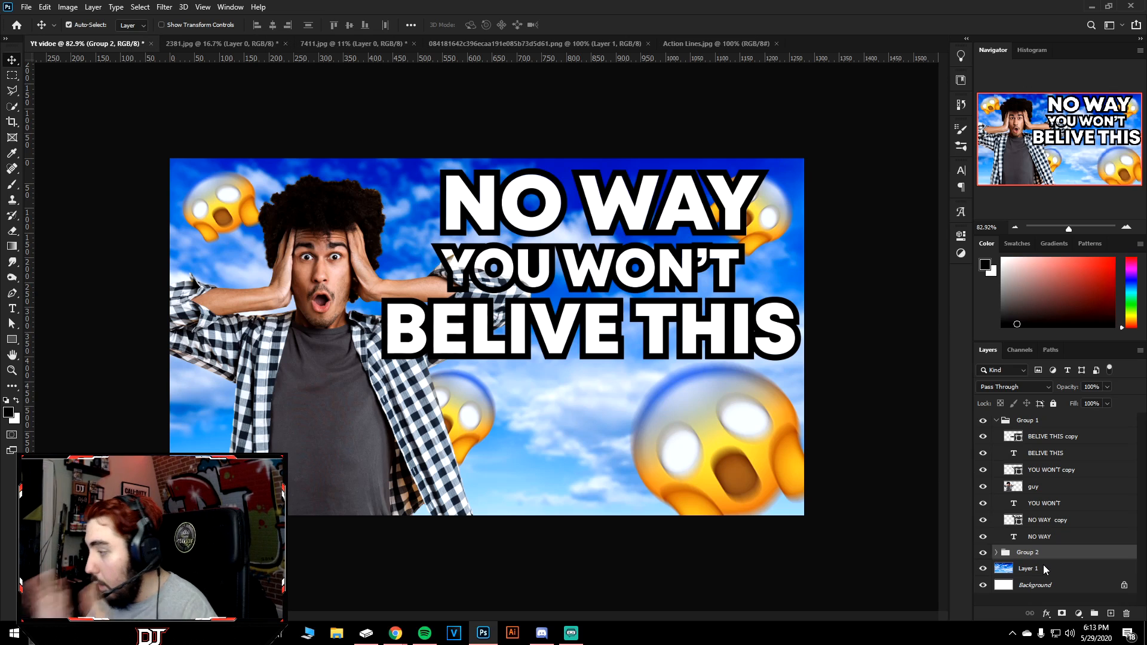
double_click(1025, 552)
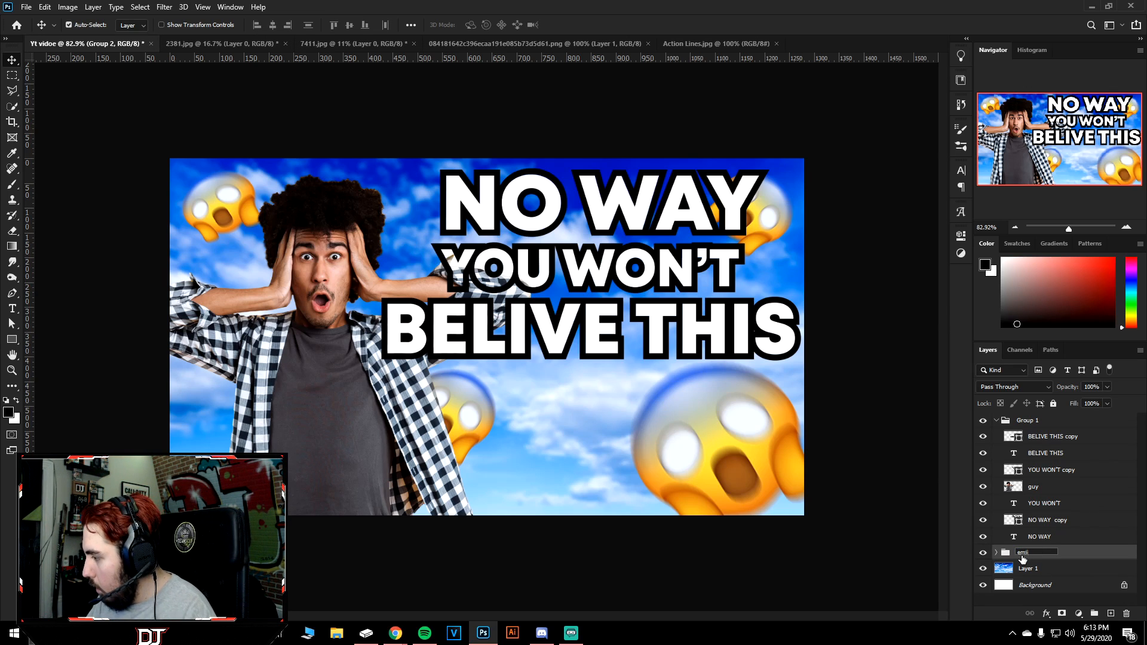
key(Return)
scroll(599, 374, down, 4)
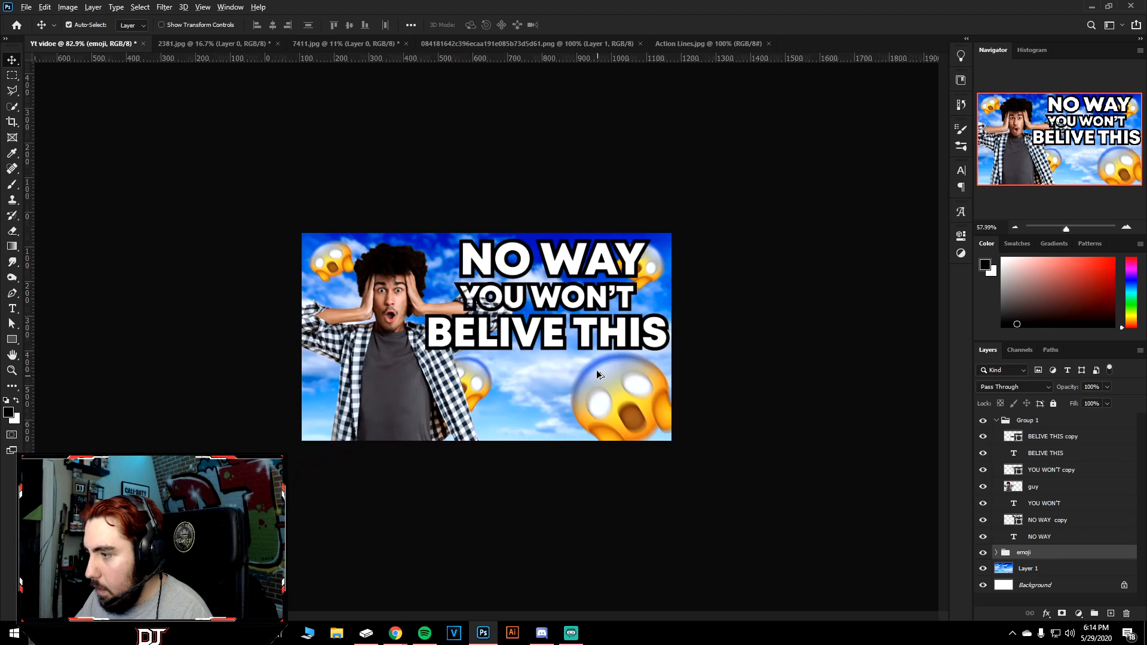
scroll(601, 369, up, 3)
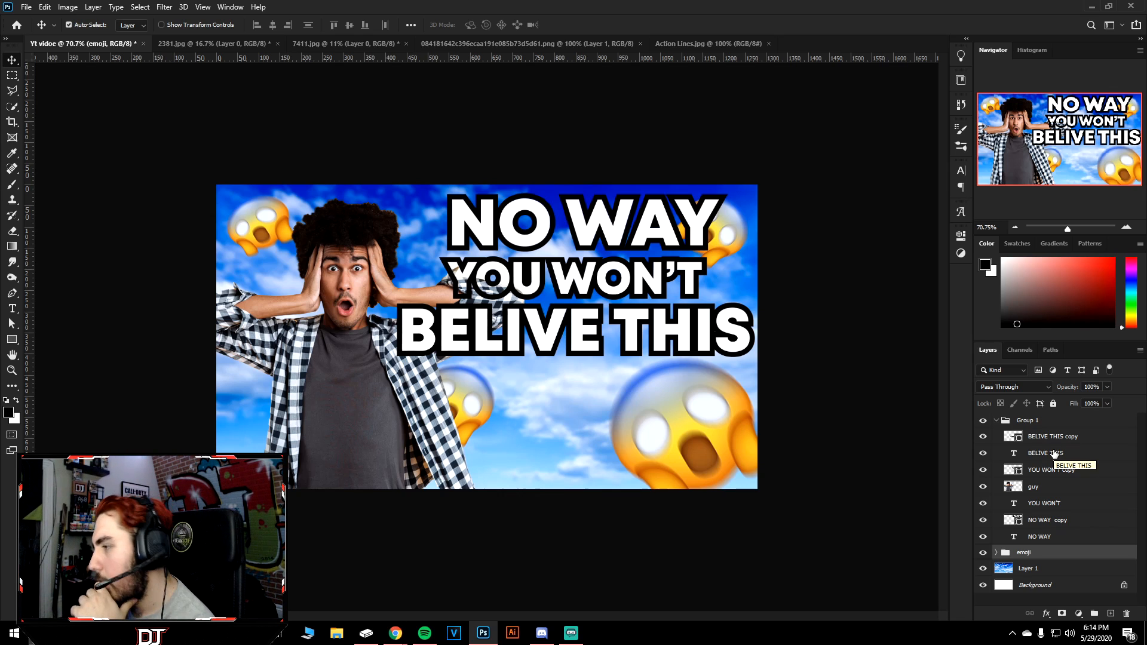
click(1084, 456)
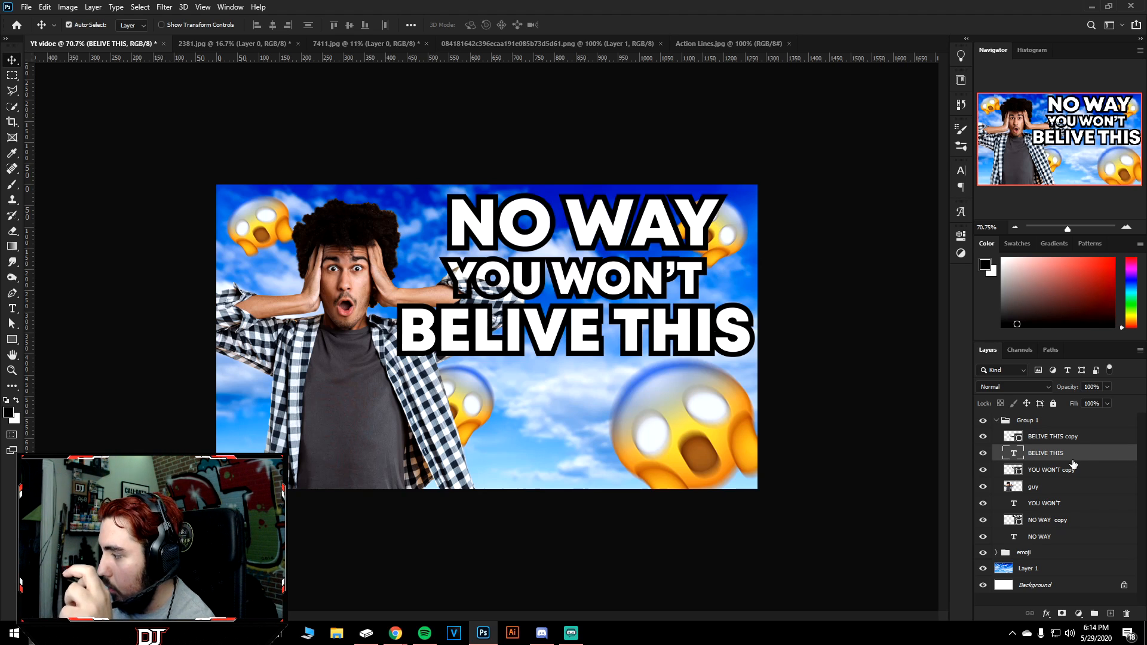
double_click(1073, 464)
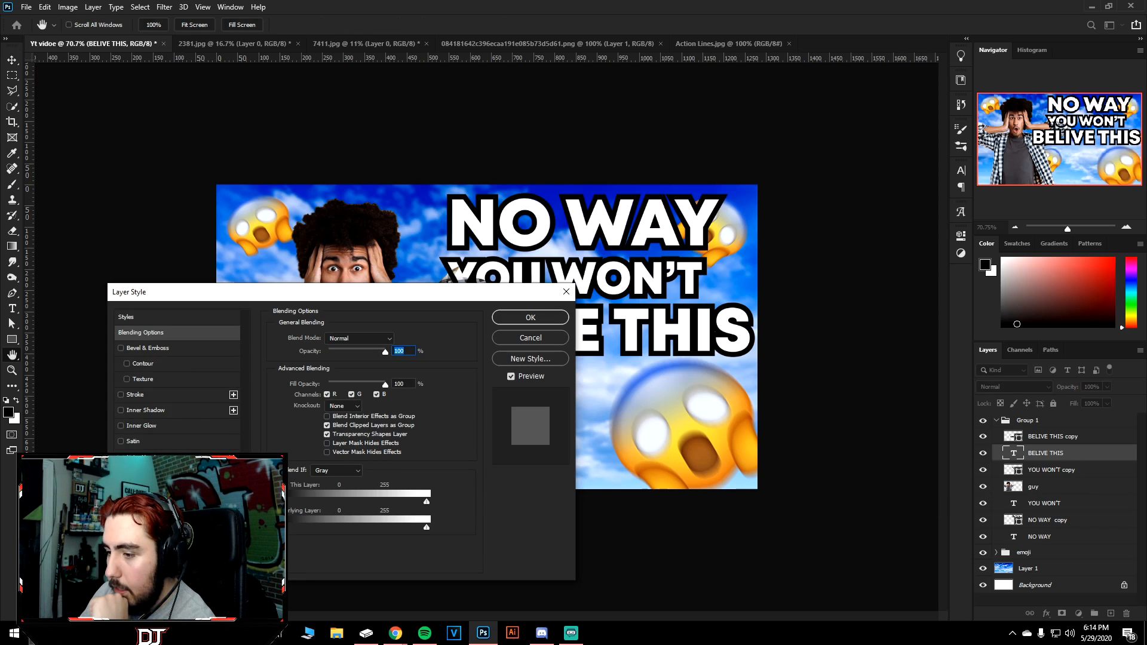
click(143, 472)
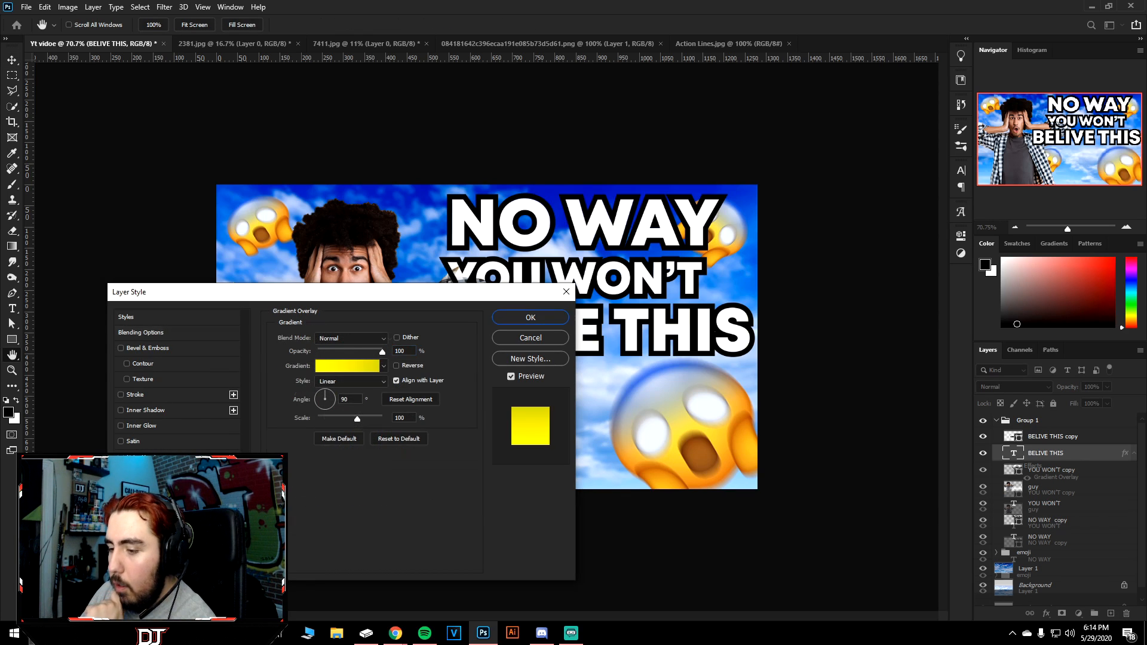
drag(364, 296, 321, 360)
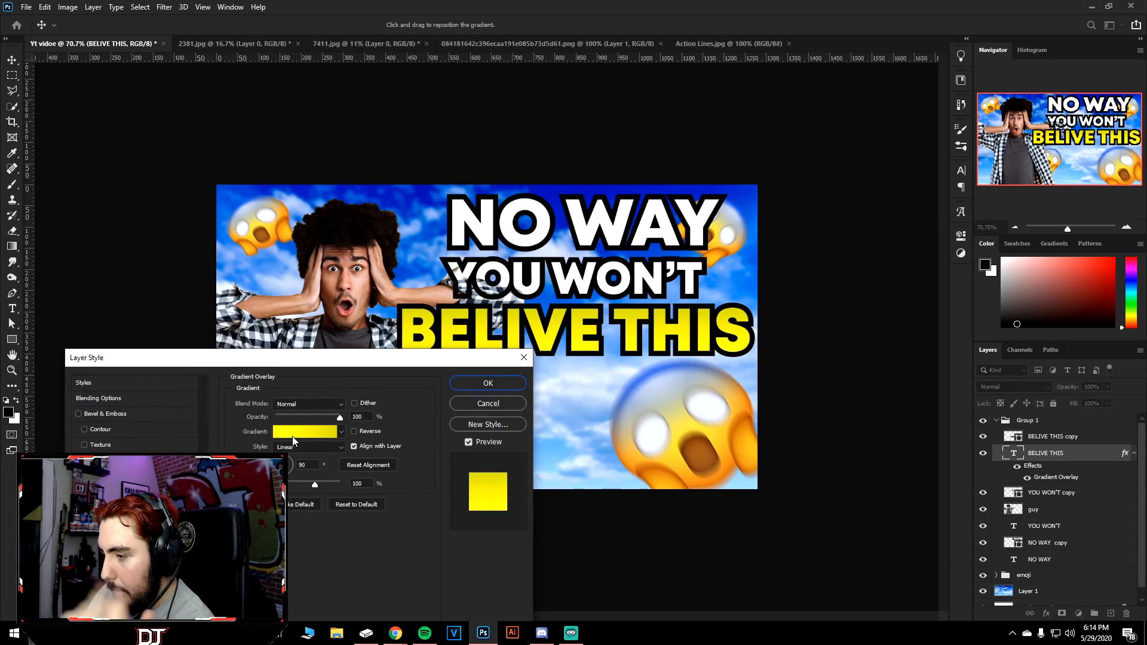
click(294, 431)
click(172, 429)
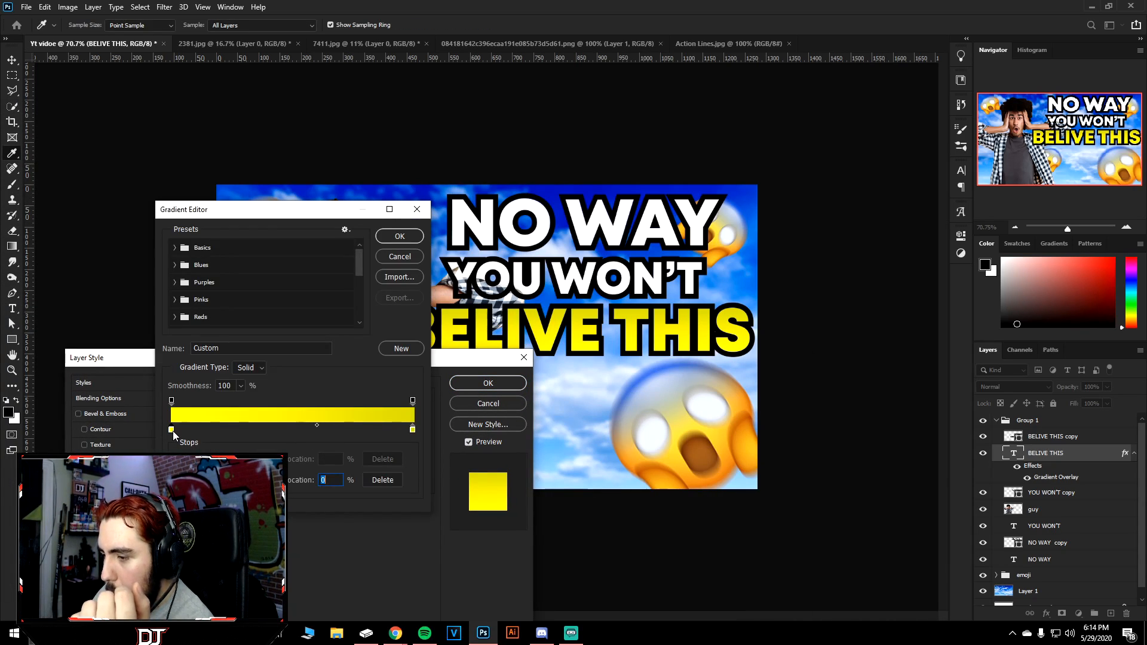
double_click(171, 429)
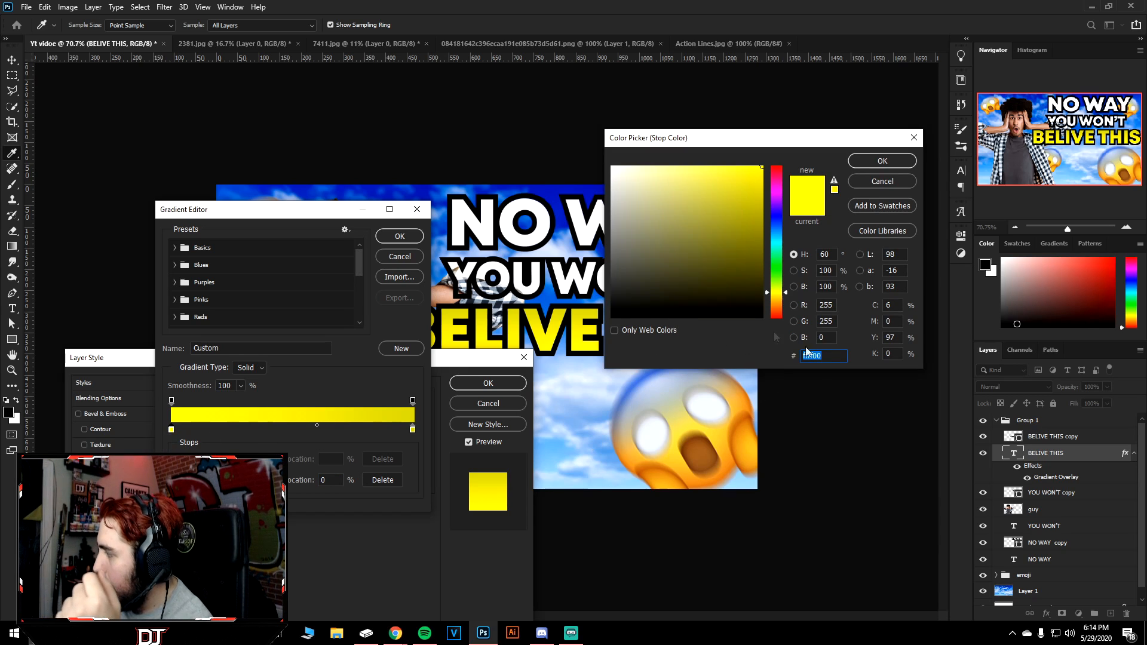
click(884, 162)
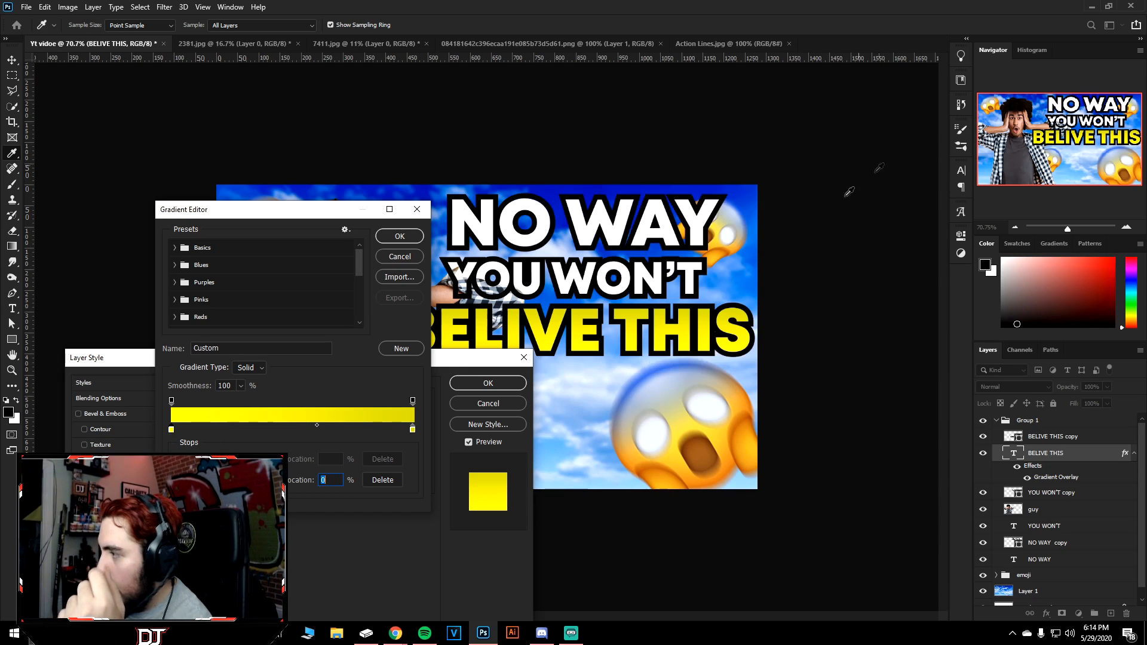
click(413, 430)
double_click(412, 430)
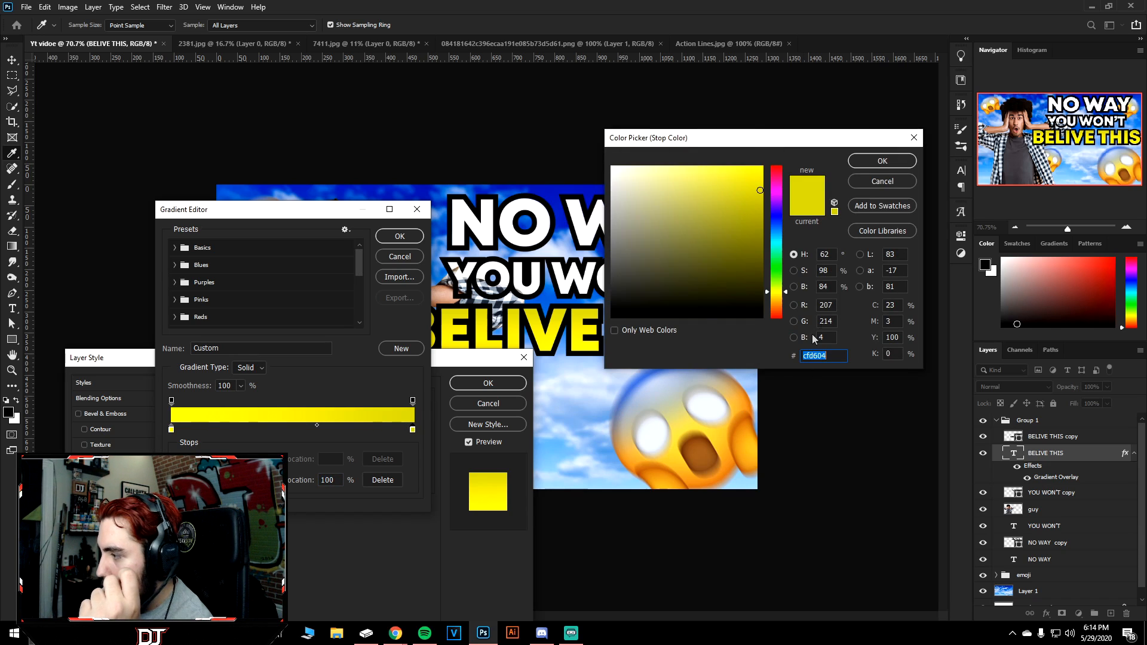
click(890, 163)
click(400, 236)
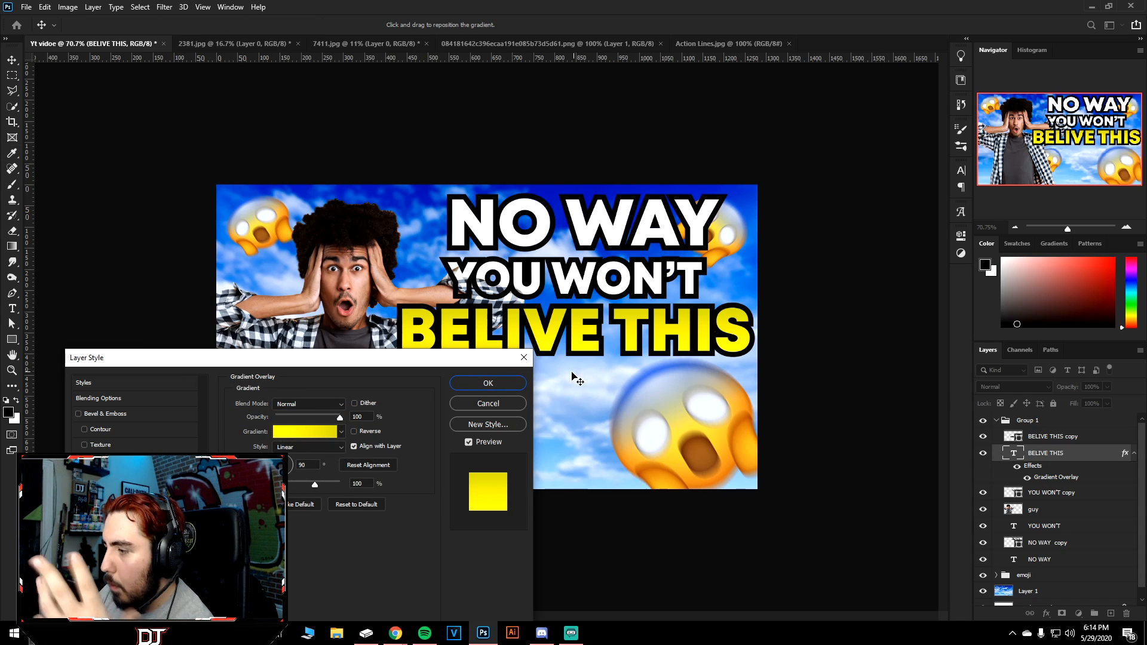
key(Escape)
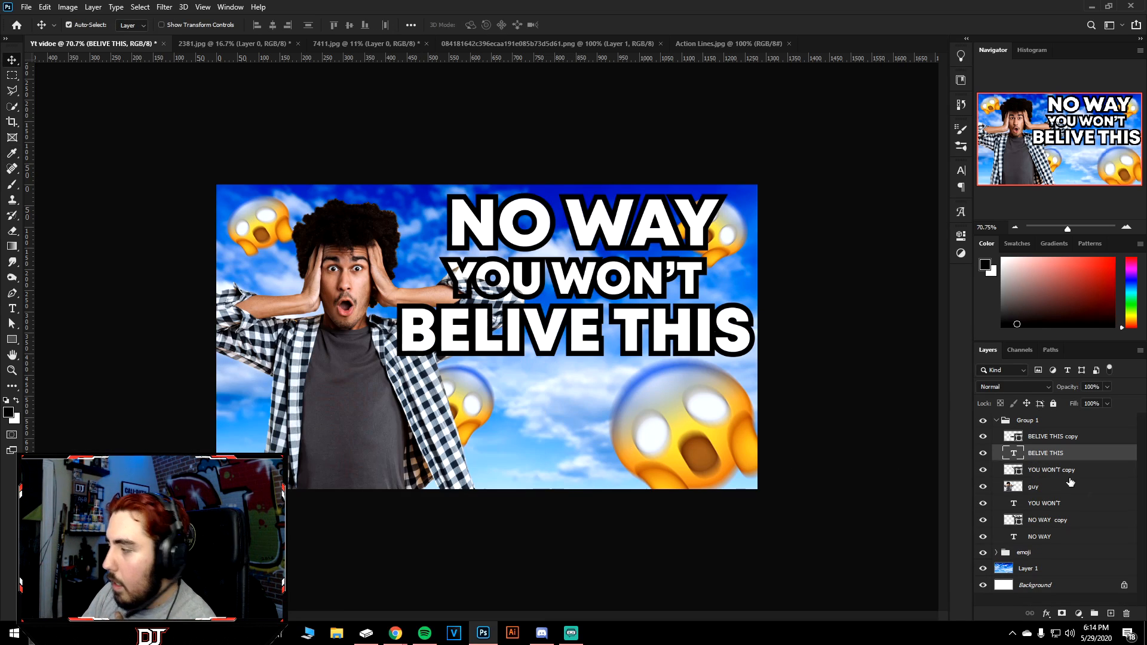
Add a yellow linear Gradient Overlay at 90° to the BELIVE THIS text layer and hide that layer's effects.
double_click(1102, 458)
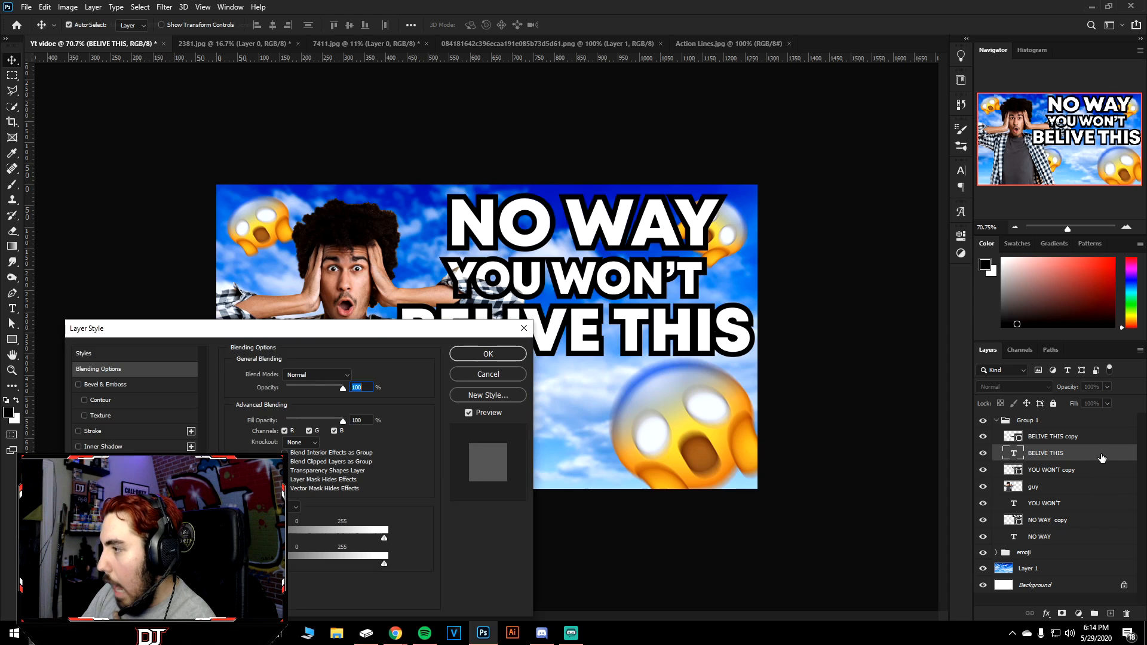
click(111, 508)
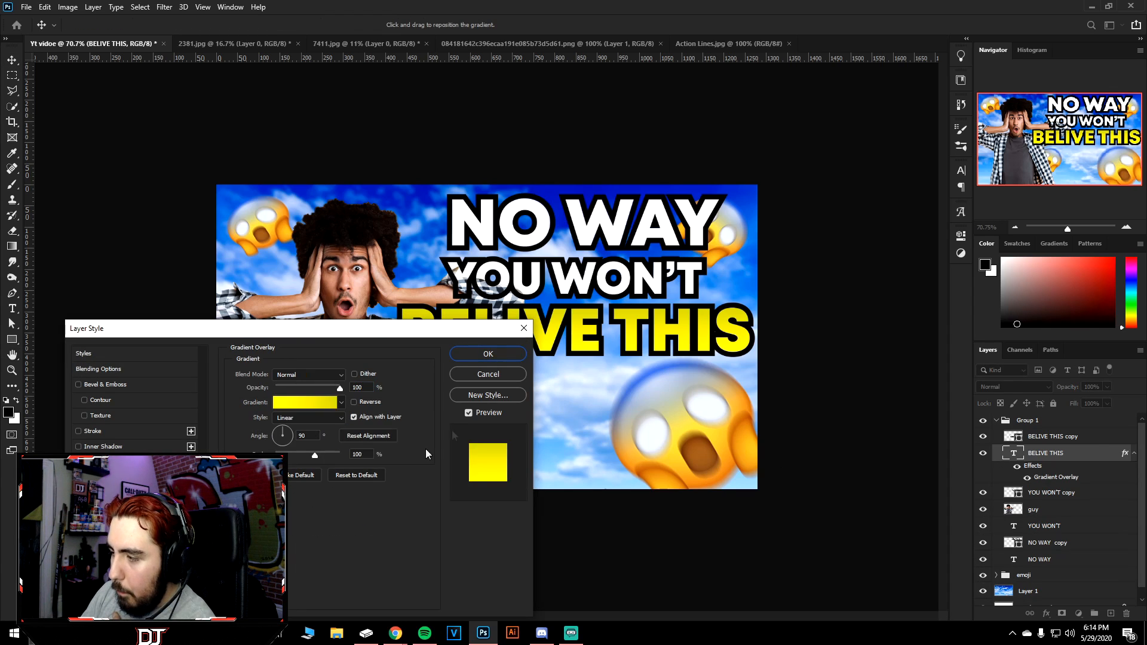
click(484, 354)
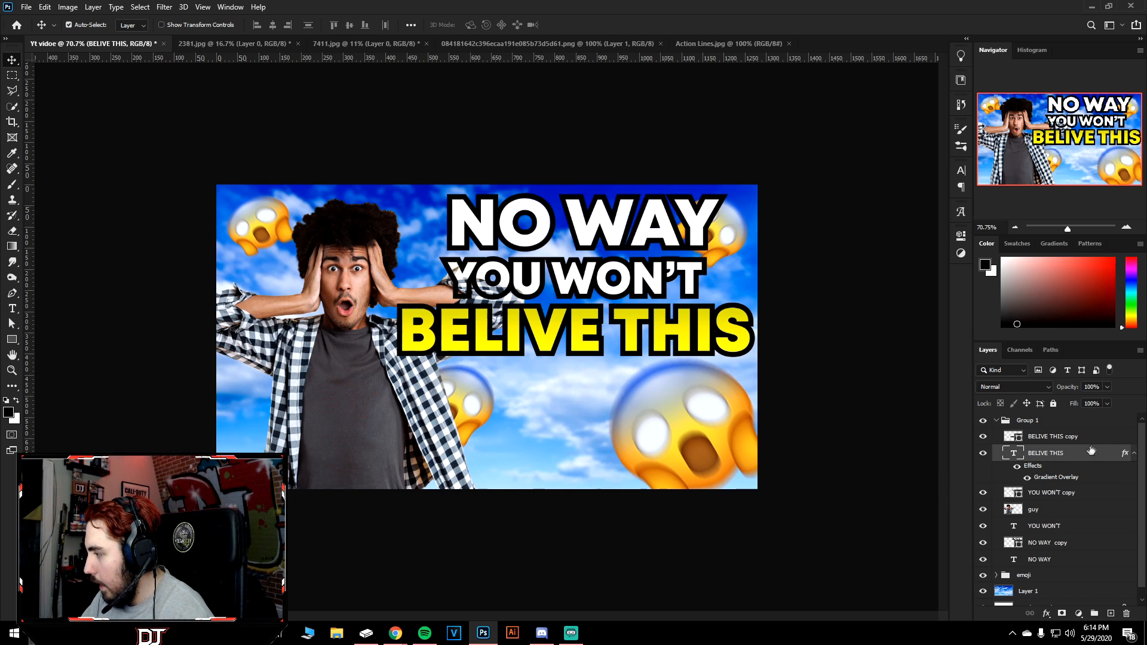
click(1017, 466)
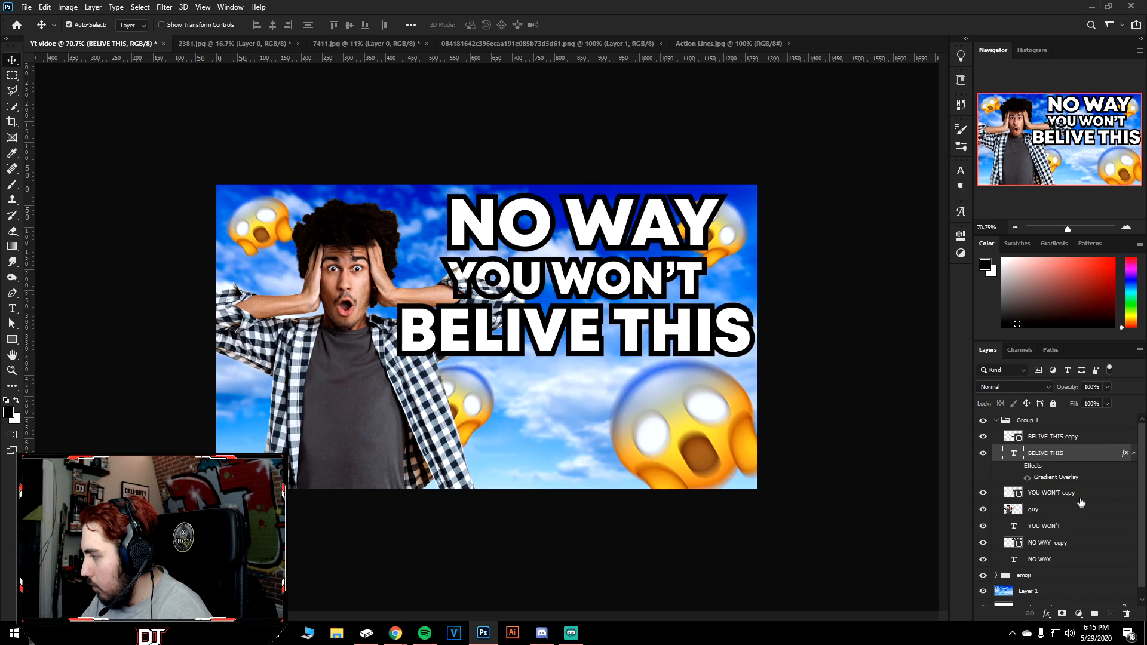
Apply a yellow linear Gradient Overlay at 90° and 100% opacity to the YOU WON'T text layer.
click(1081, 498)
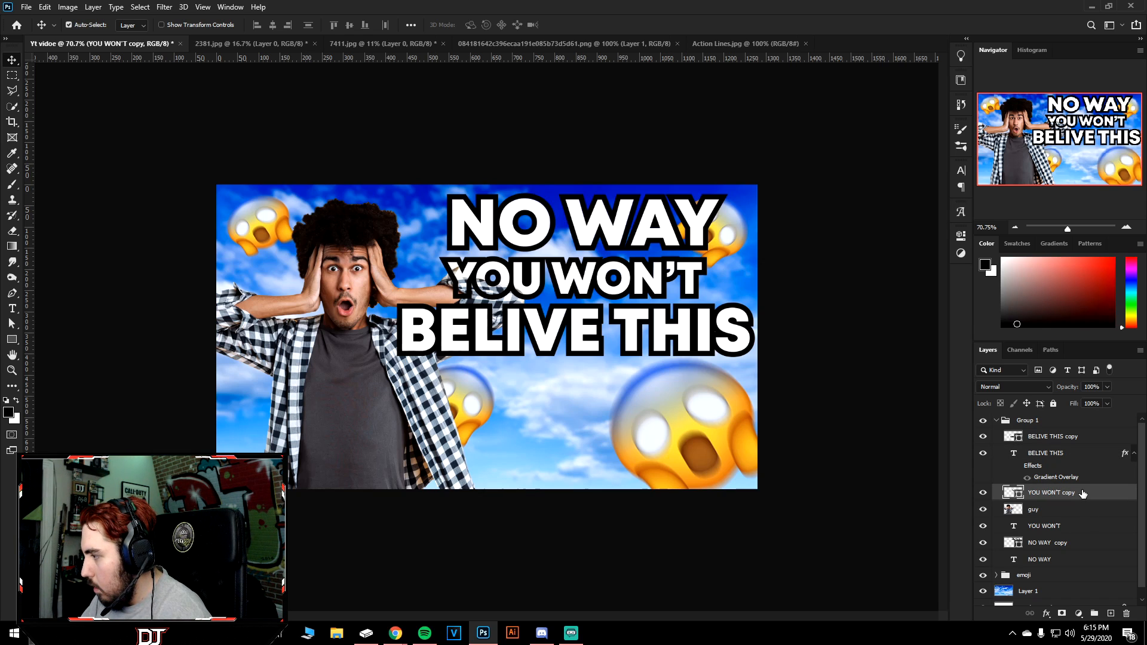
click(1084, 530)
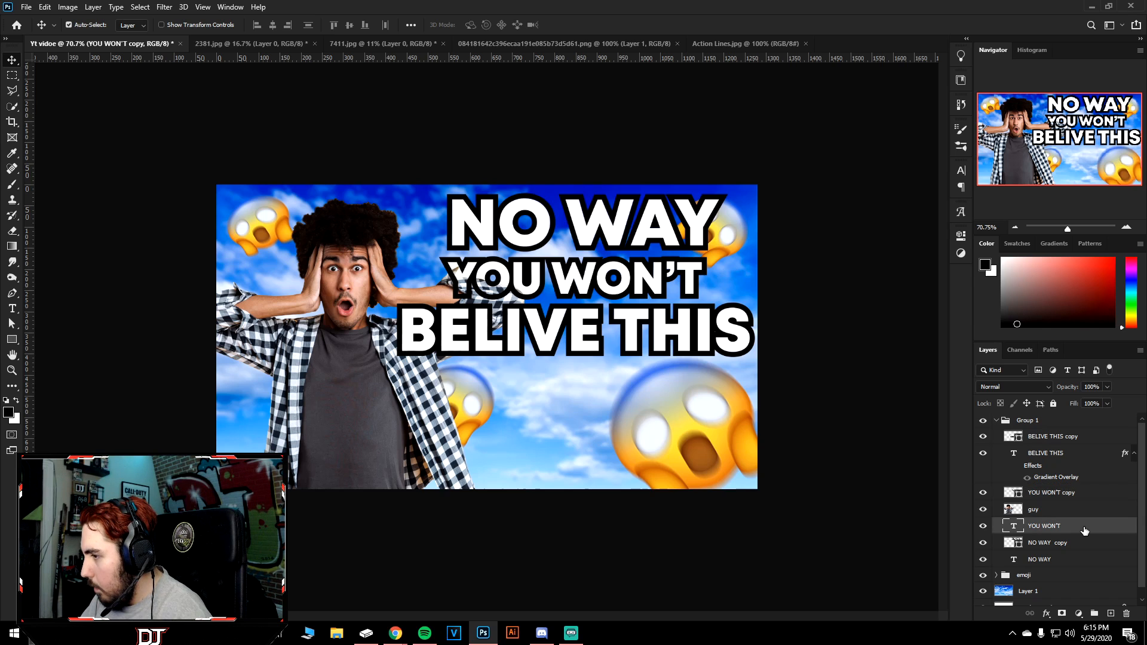
double_click(1085, 530)
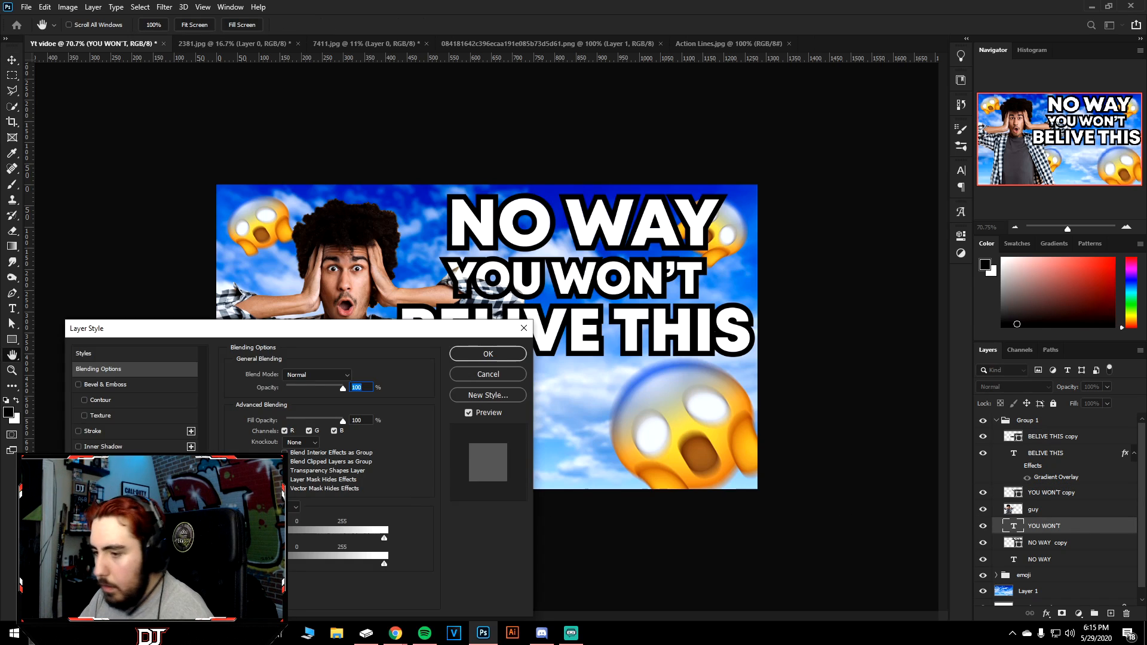
click(107, 508)
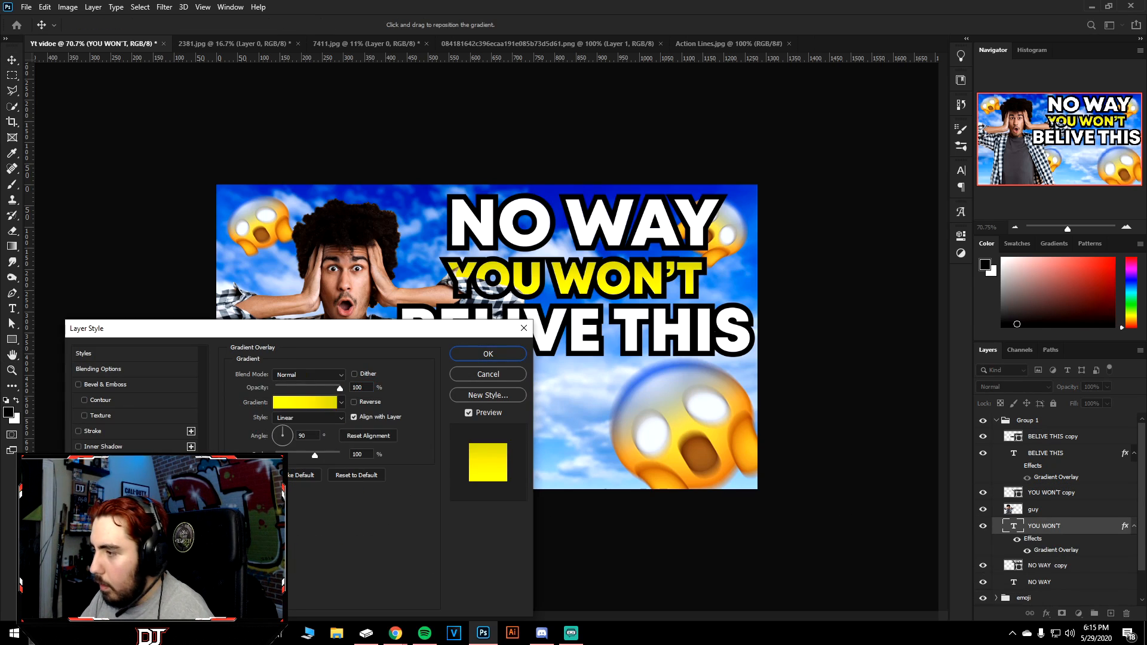
click(488, 355)
scroll(484, 335, down, 6)
scroll(480, 325, up, 5)
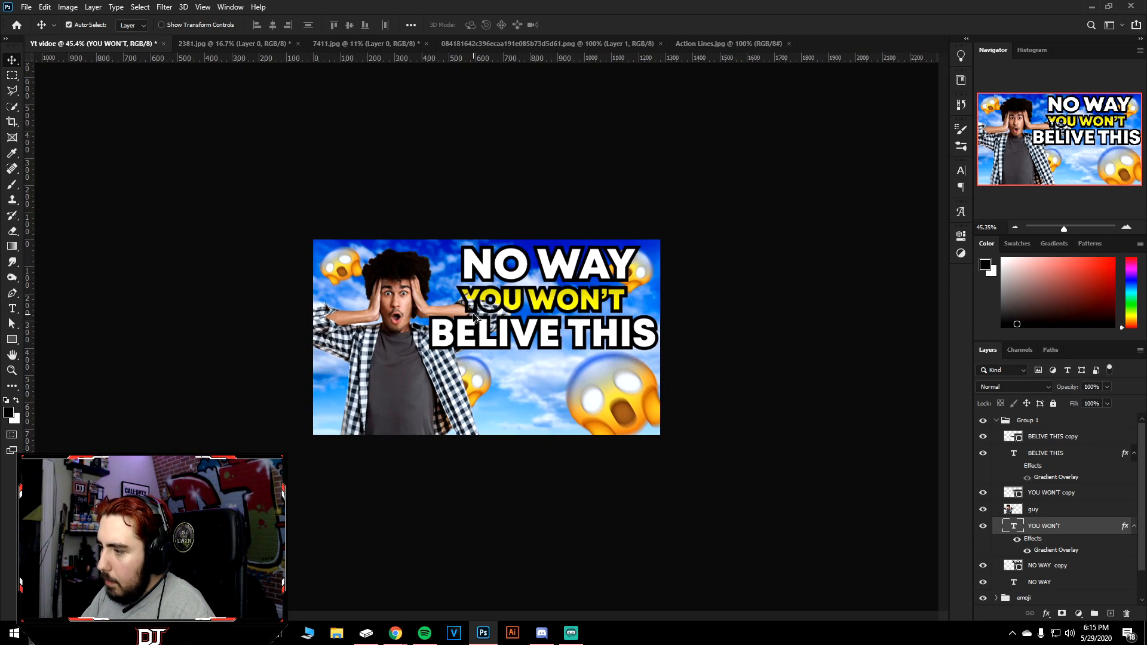
Nudge the small emoji behind NO WAY slightly to the right.
scroll(475, 317, down, 1)
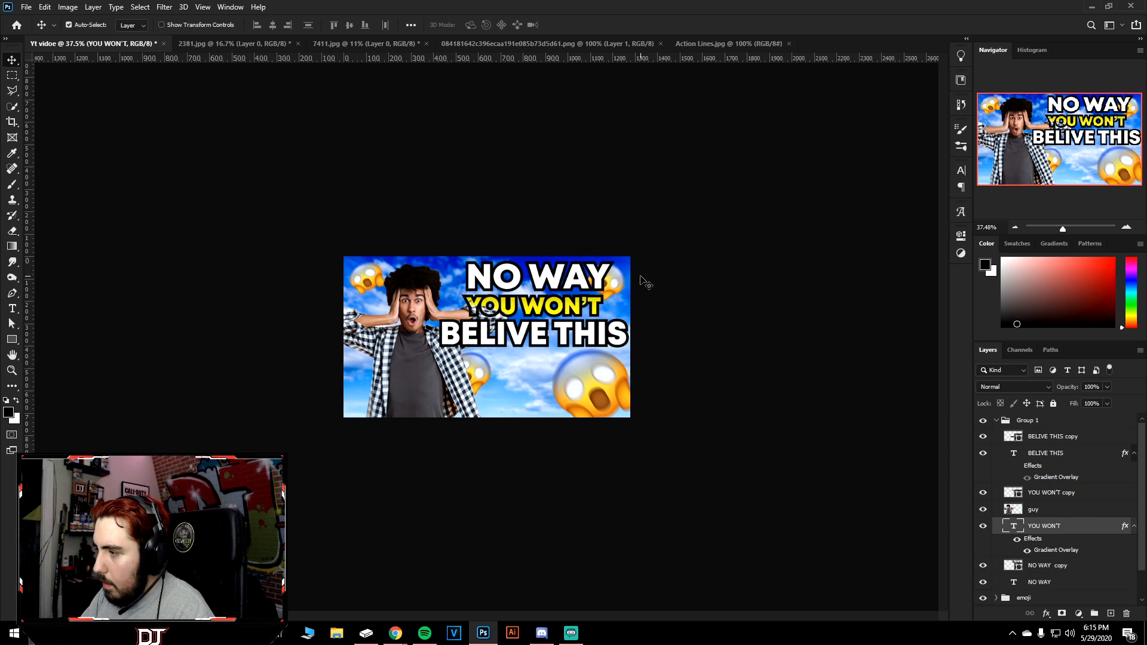
click(619, 282)
drag(617, 279, 621, 280)
scroll(604, 285, up, 2)
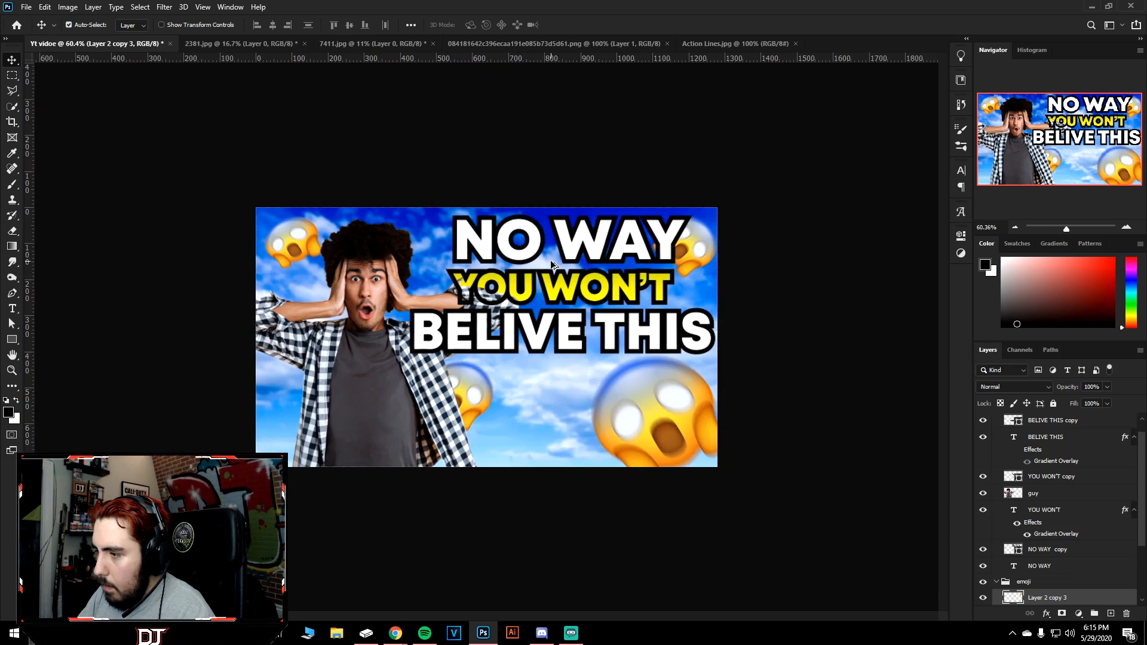
scroll(550, 260, down, 1)
scroll(551, 260, up, 3)
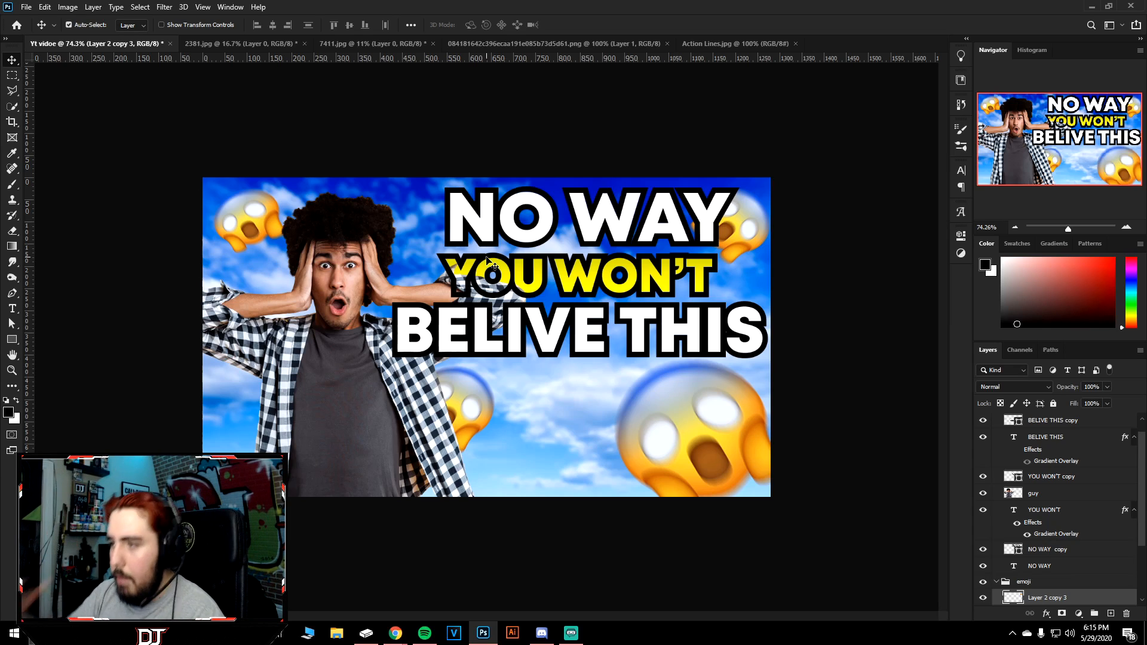
scroll(265, 190, down, 1)
scroll(265, 190, up, 1)
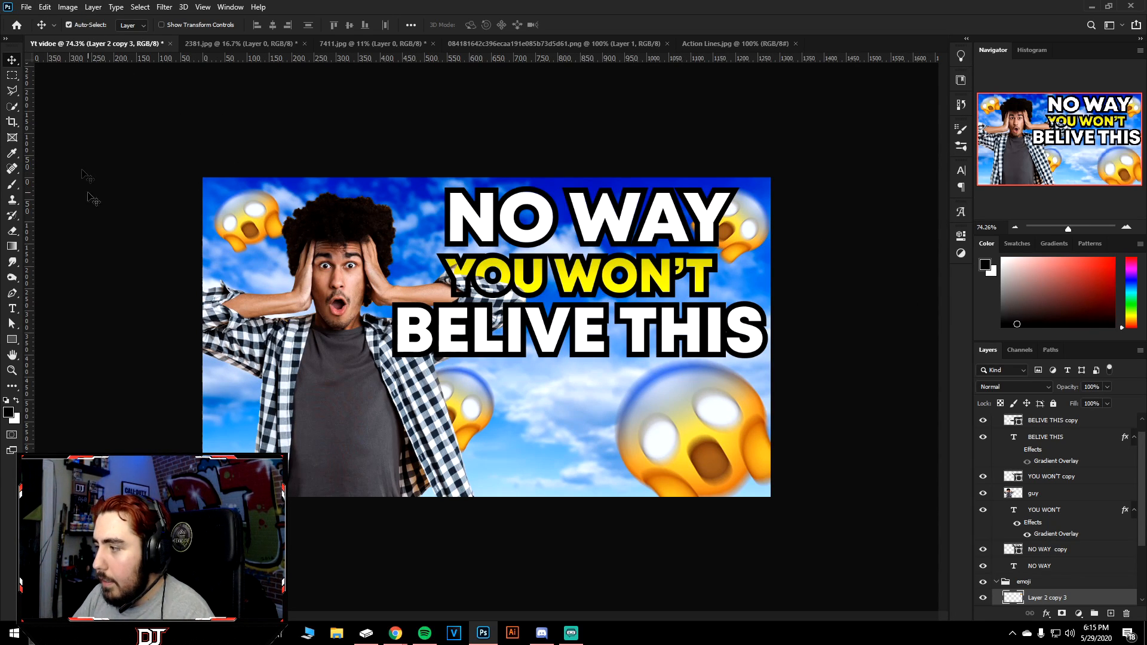
Open Action Lines.jpg, unlock its Background layer and bring the image into the Yt vidoe thumbnail document.
click(26, 7)
click(40, 31)
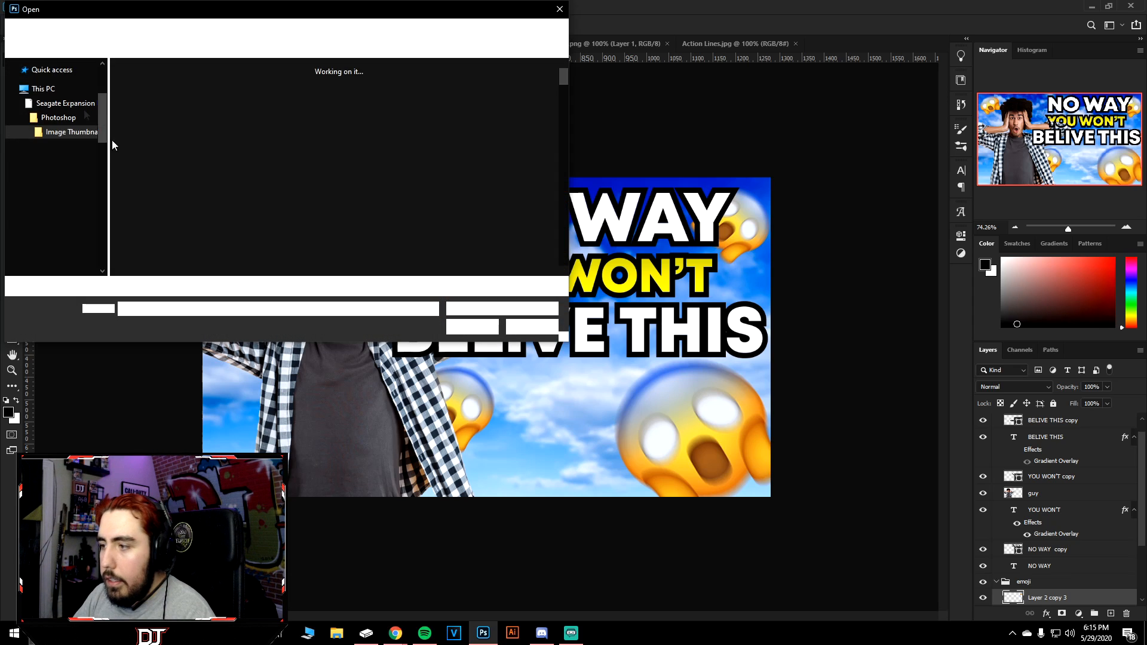
scroll(342, 231, down, 1)
double_click(342, 231)
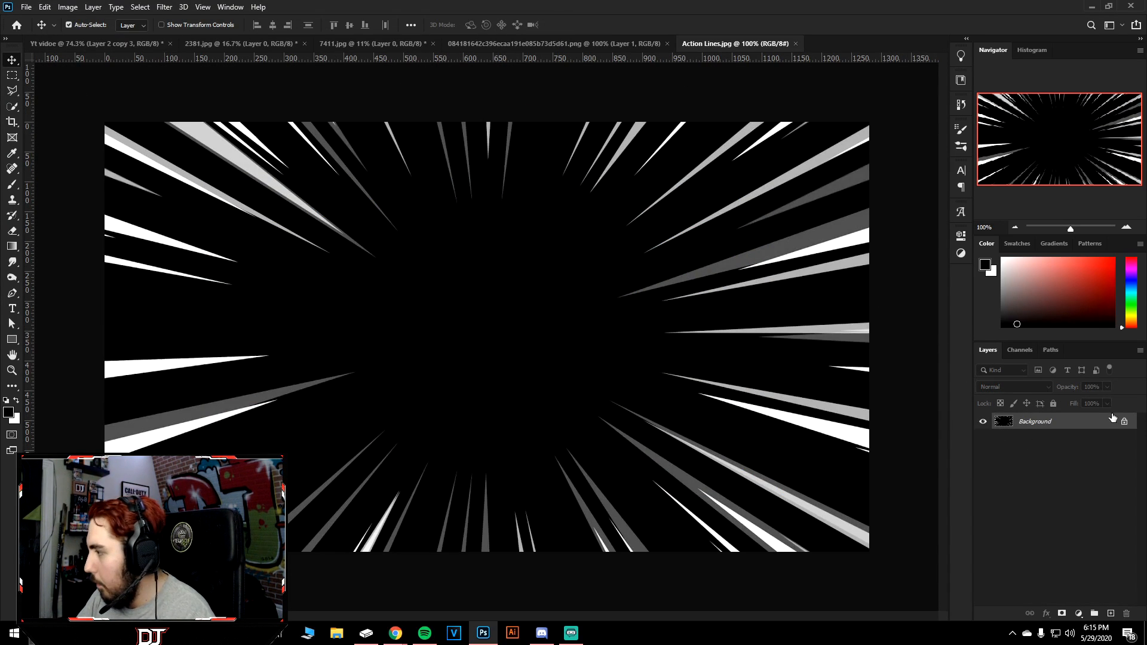
click(1124, 423)
drag(565, 353, 570, 398)
Move the action lines layer below Layer 2 in the emoji group and scale it up to about 120%.
scroll(1079, 586, down, 3)
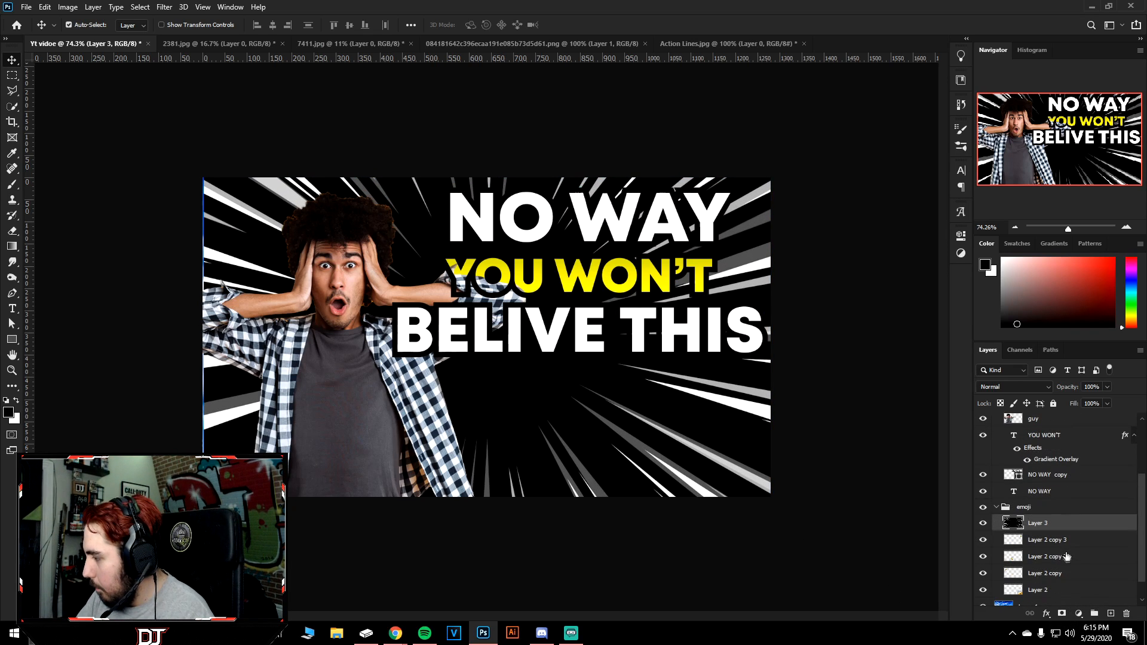
drag(1068, 530, 1093, 599)
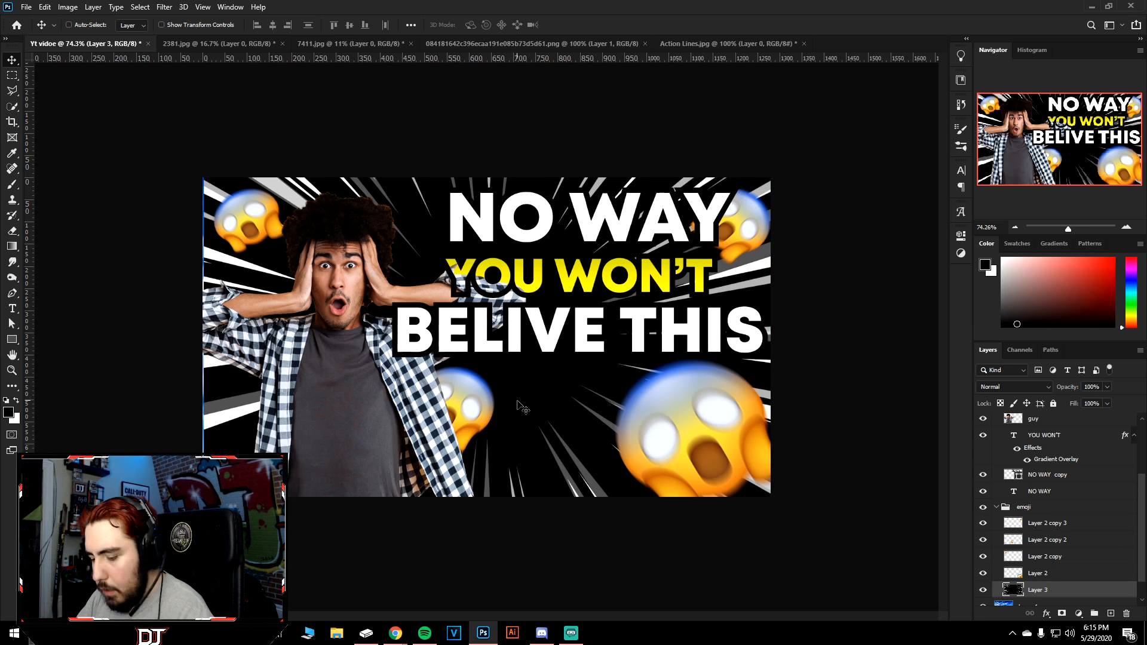
key(ctrl+t)
drag(204, 179, 148, 146)
key(Return)
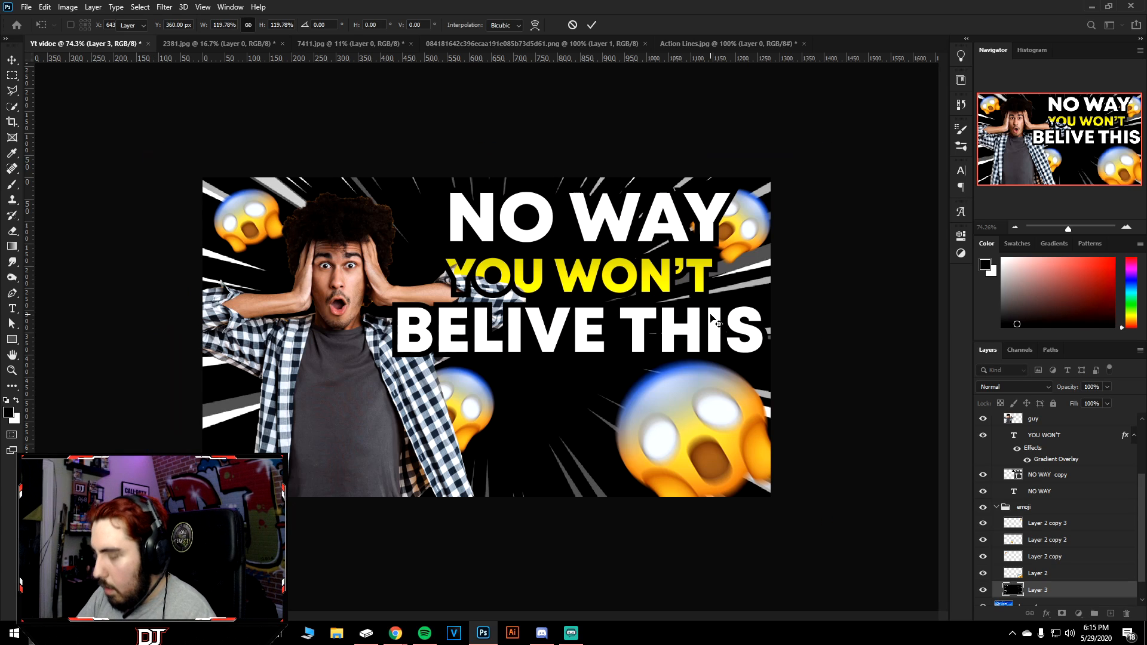
Set the blend mode of the action lines layer to Screen.
click(1005, 388)
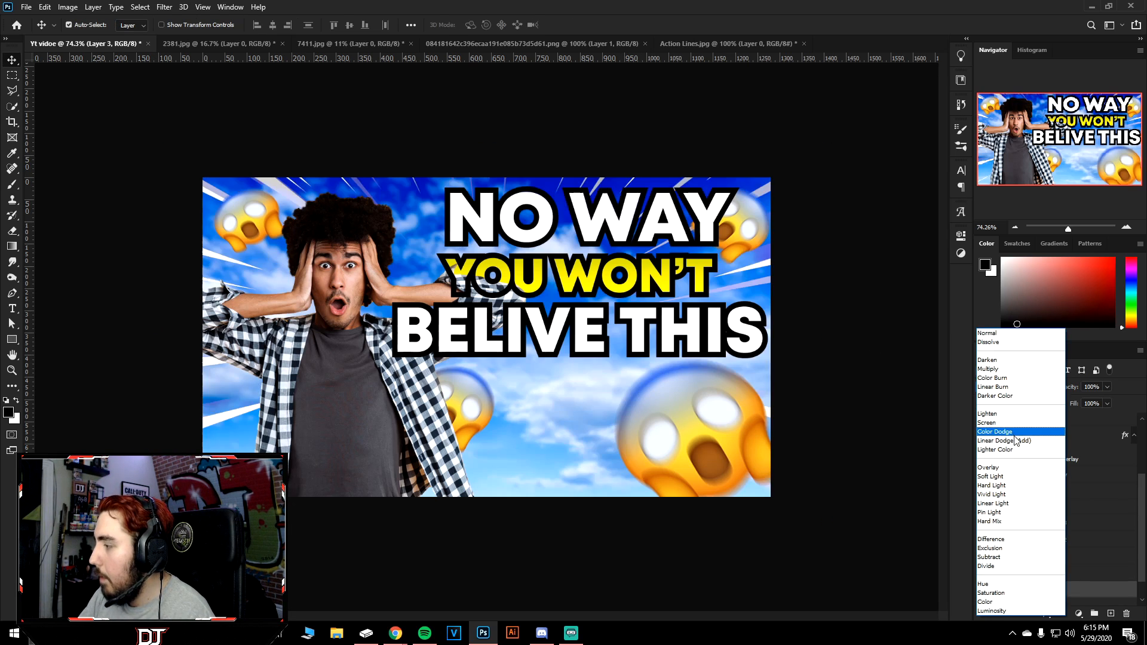
click(1015, 423)
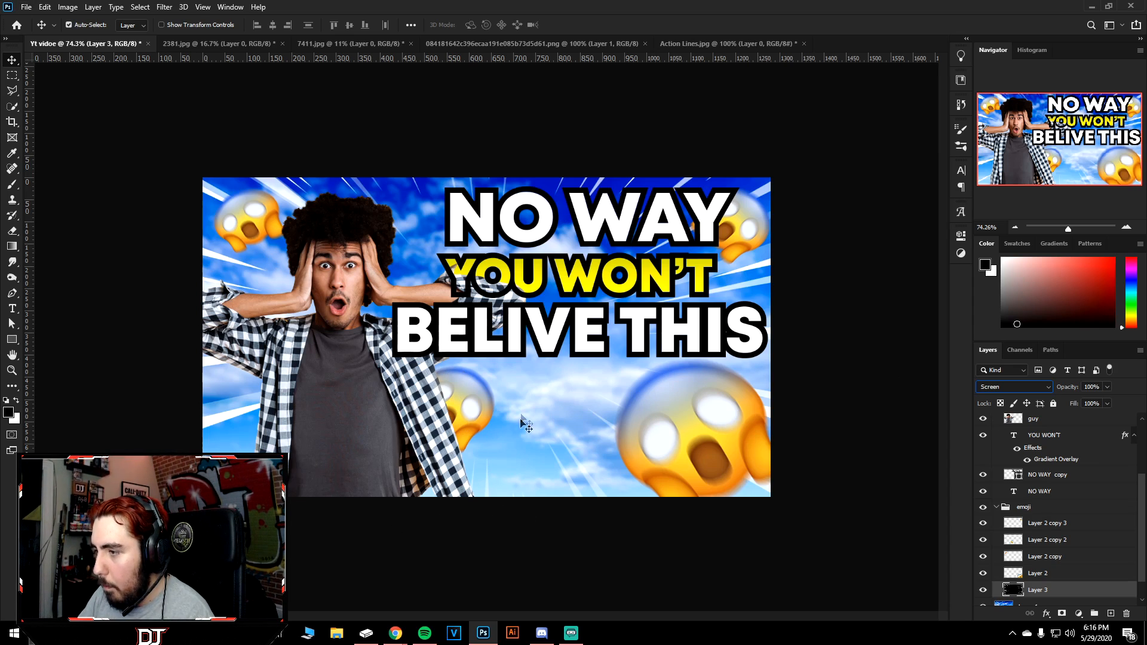
scroll(535, 409, up, 1)
scroll(534, 409, up, 3)
scroll(535, 410, down, 2)
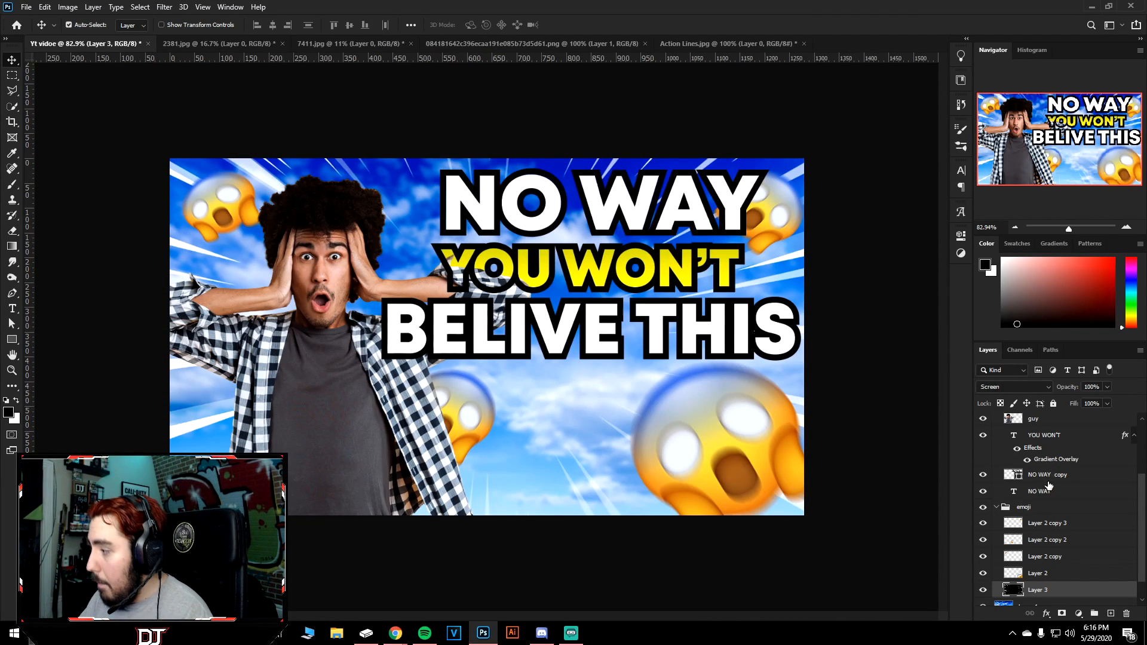
Collapse the layer groups and combine Group 1, emoji and Layer 1 into one new group.
click(996, 507)
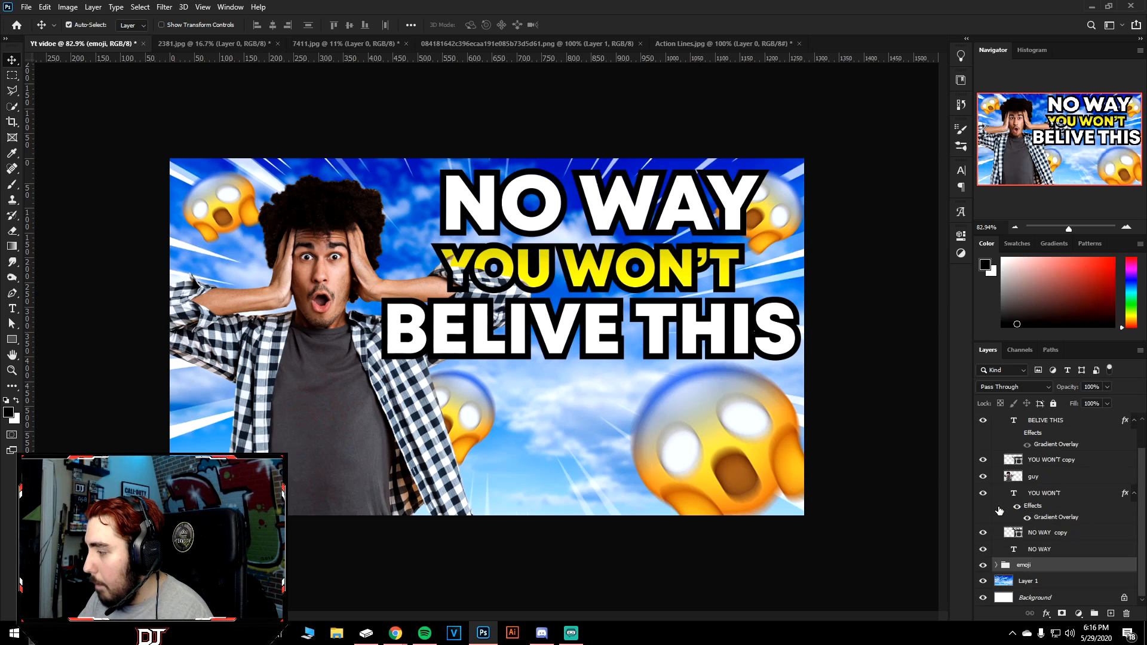
scroll(1111, 454, up, 1)
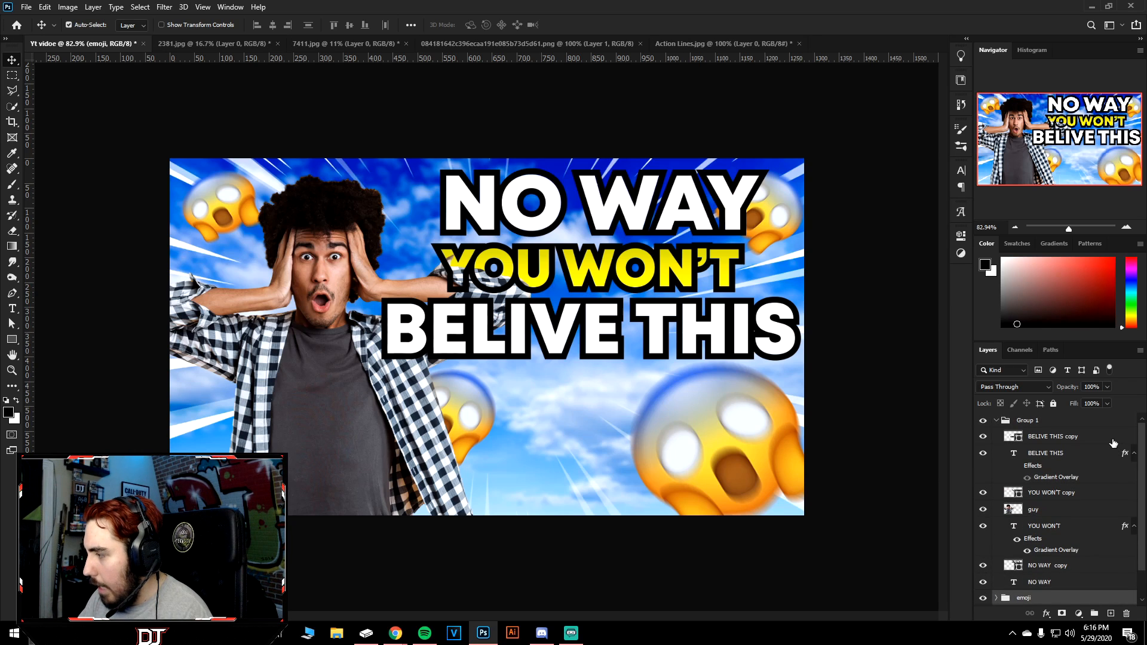
click(995, 421)
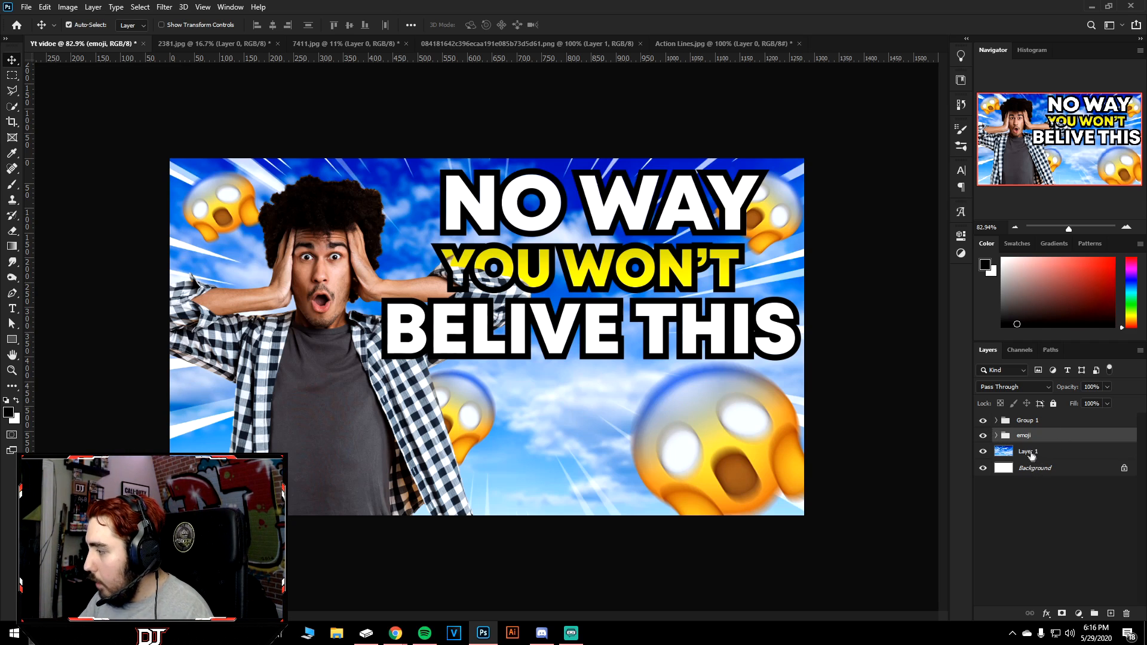
click(995, 436)
click(996, 436)
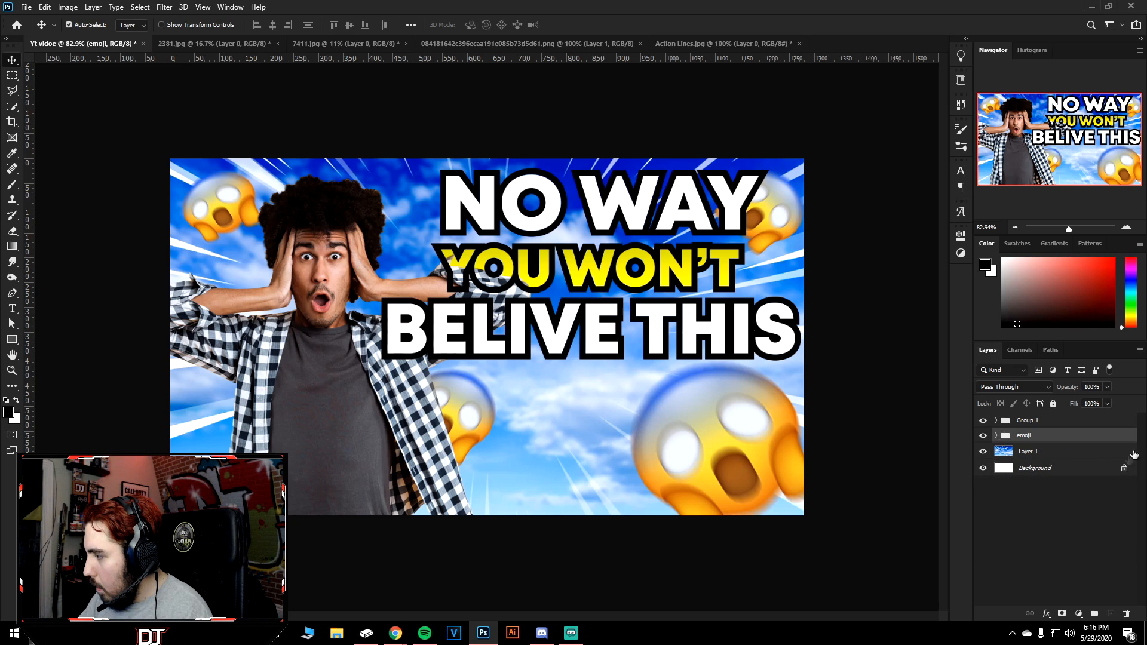
click(1063, 457)
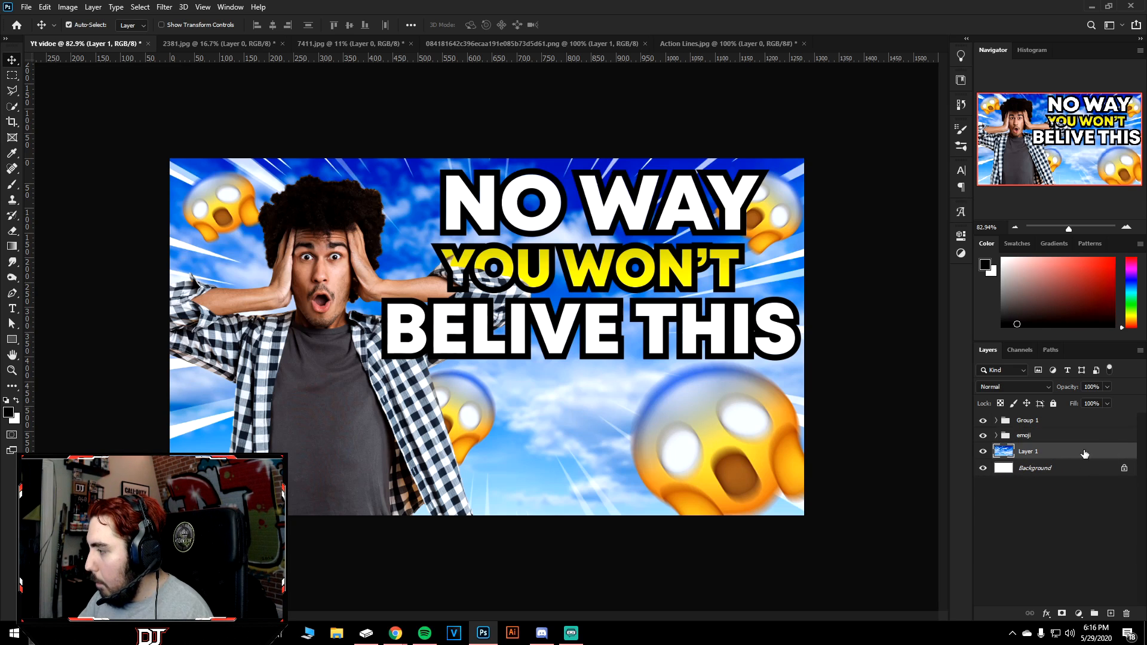
shift+click(1064, 425)
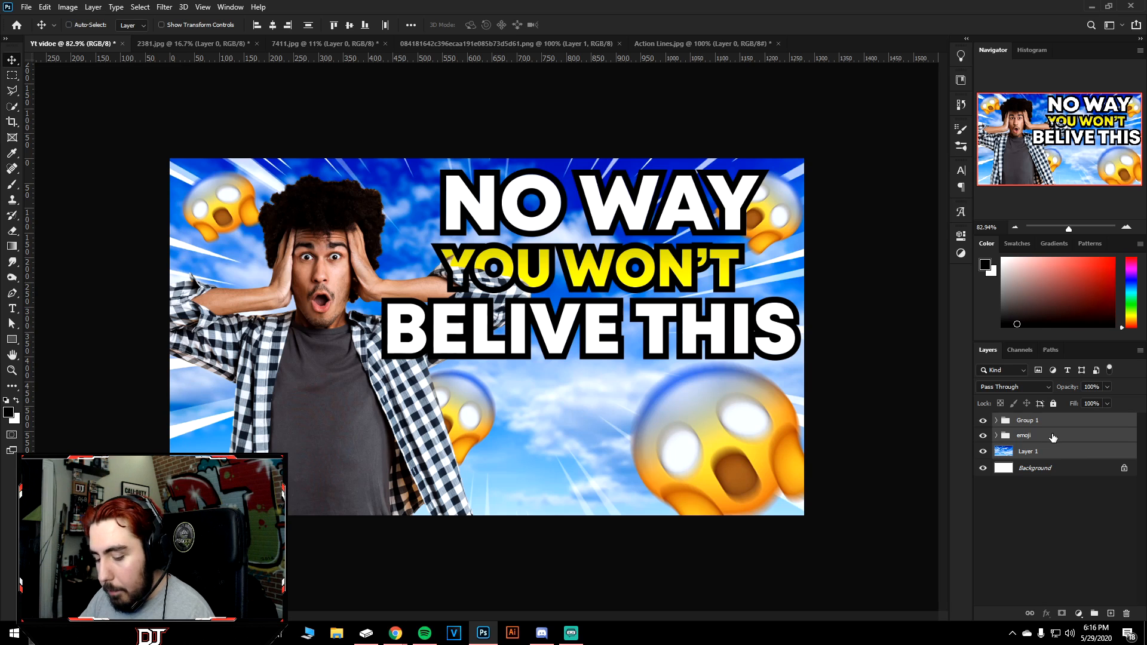
key(ctrl+g)
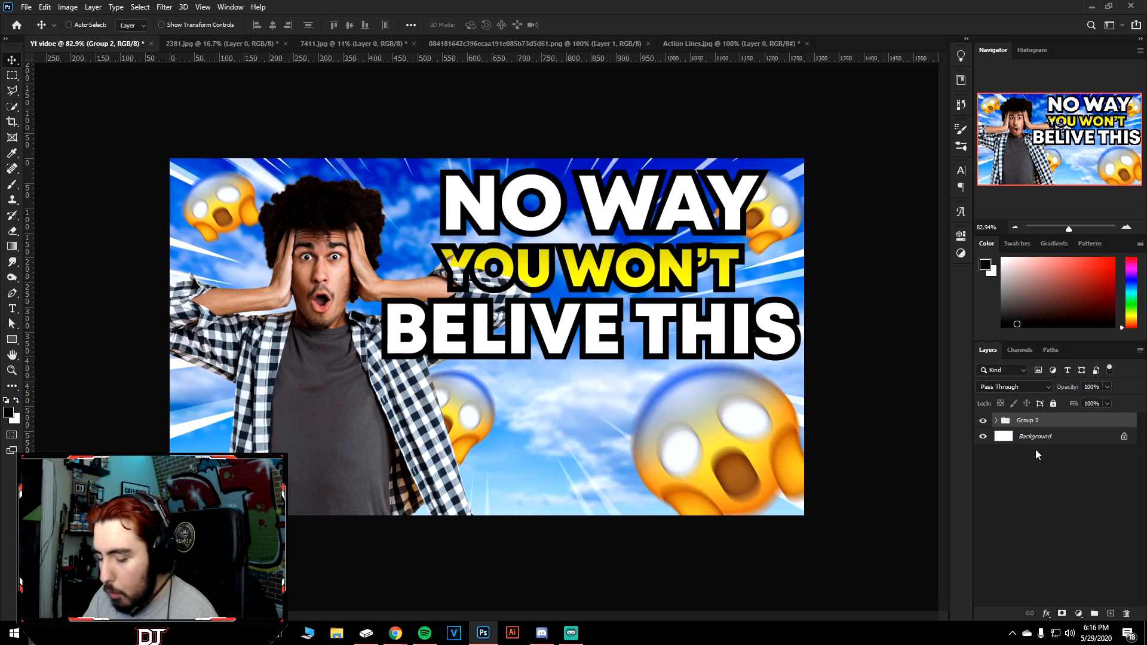
Duplicate Group 2, merge the copy into a single layer and duplicate that merged layer in the same position.
key(ctrl+j)
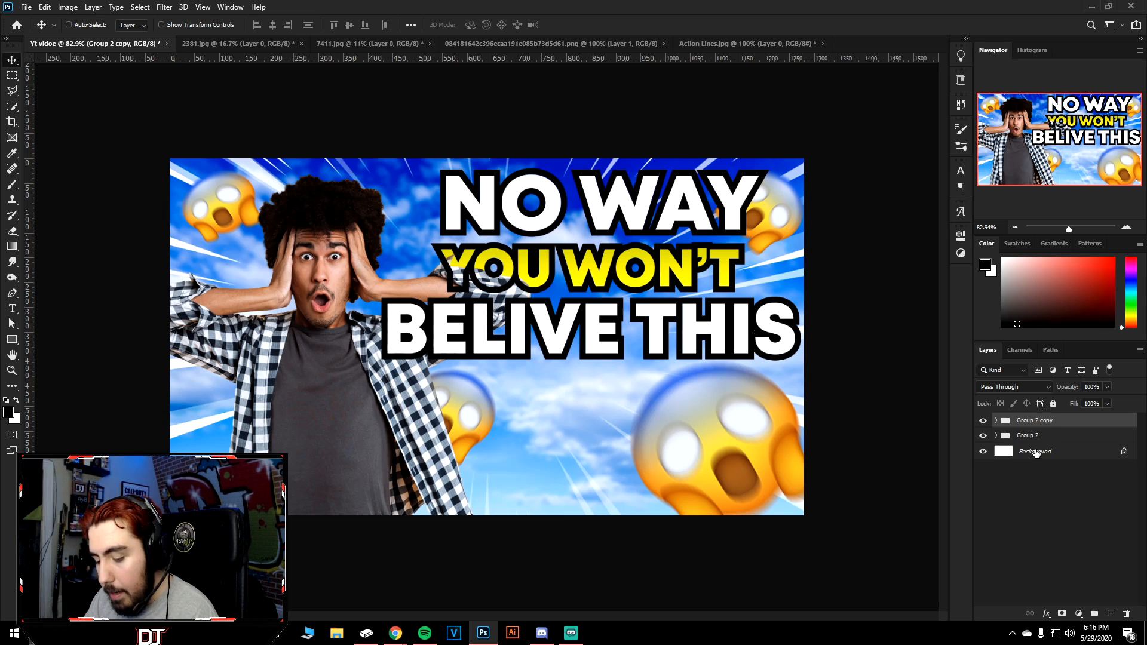
key(ctrl+e)
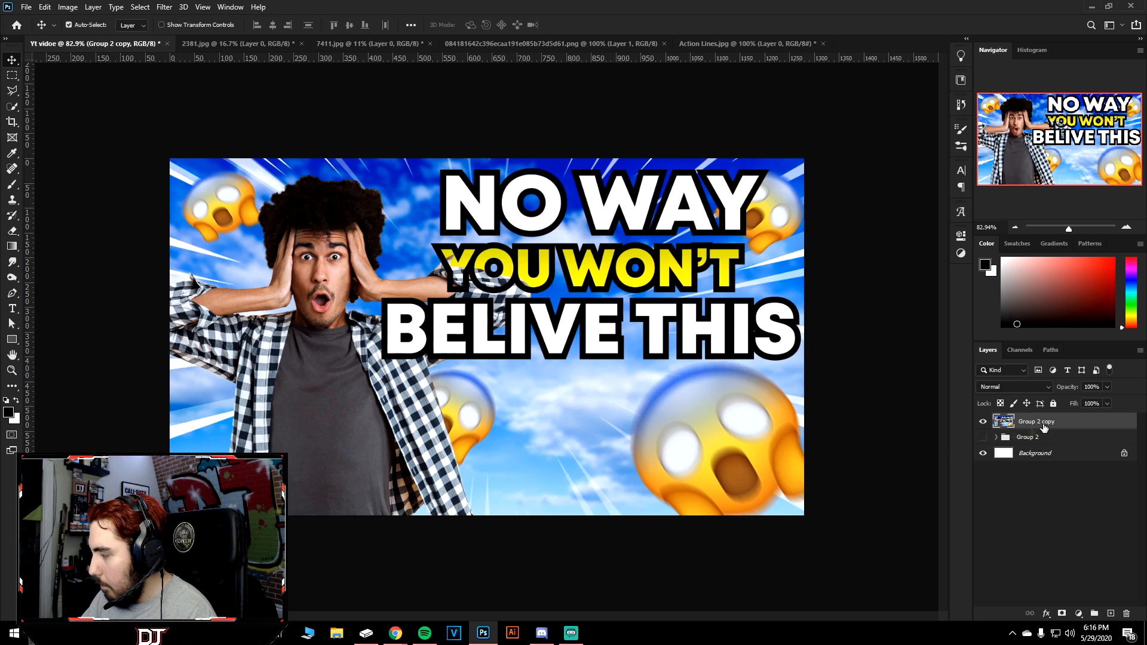
key(ctrl+j)
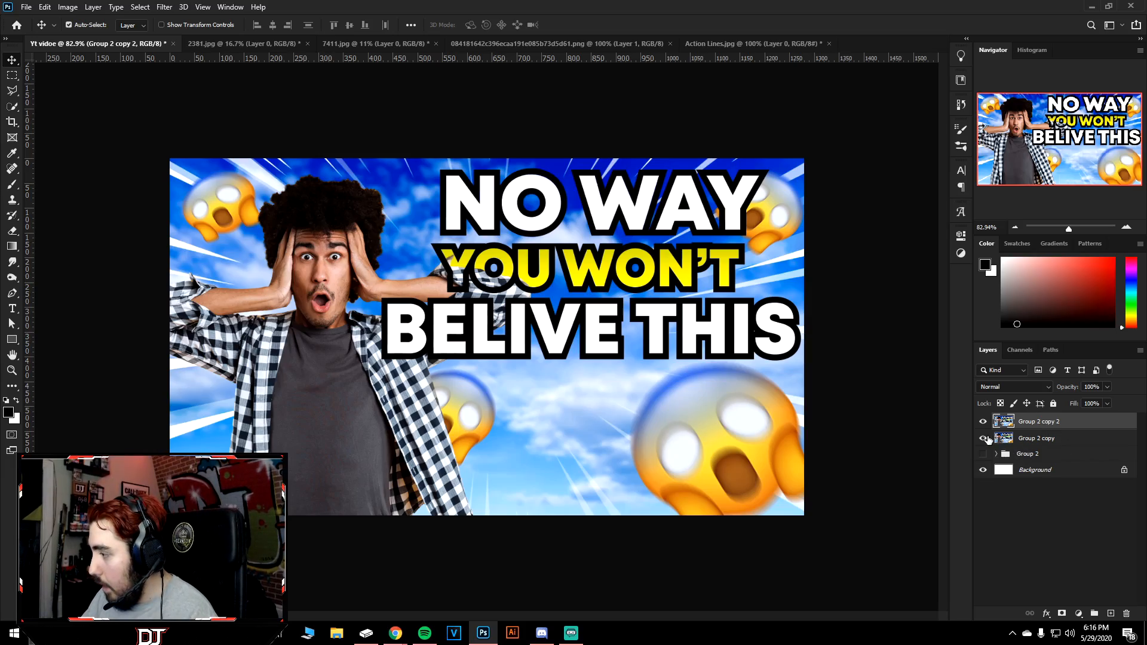
drag(556, 406, 650, 416)
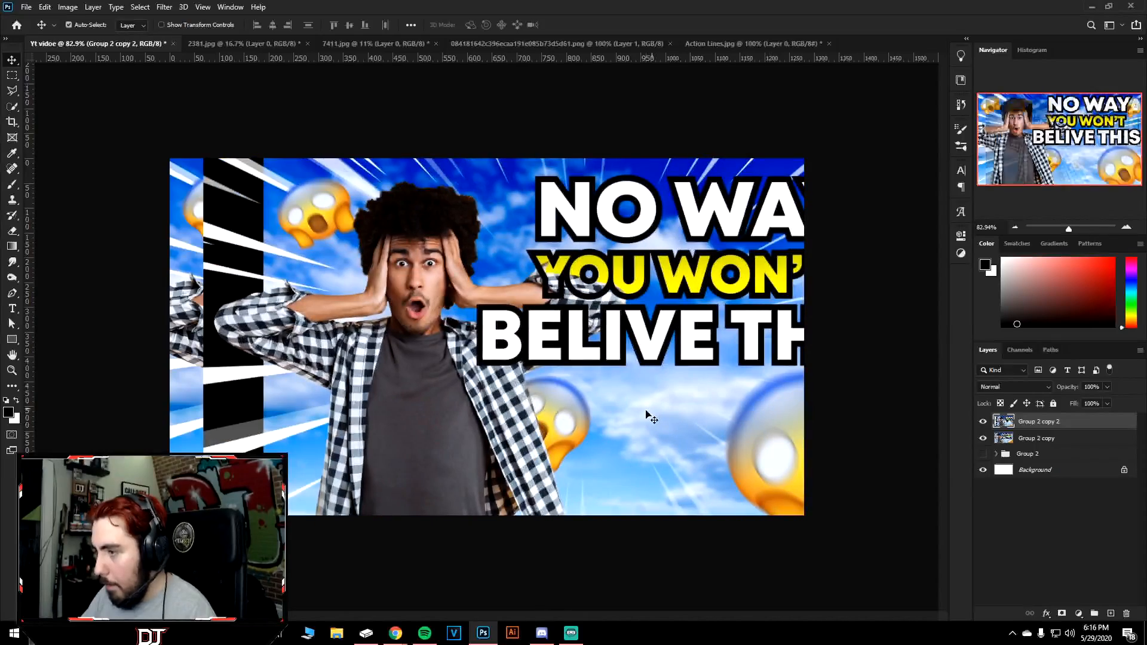
key(ctrl+z)
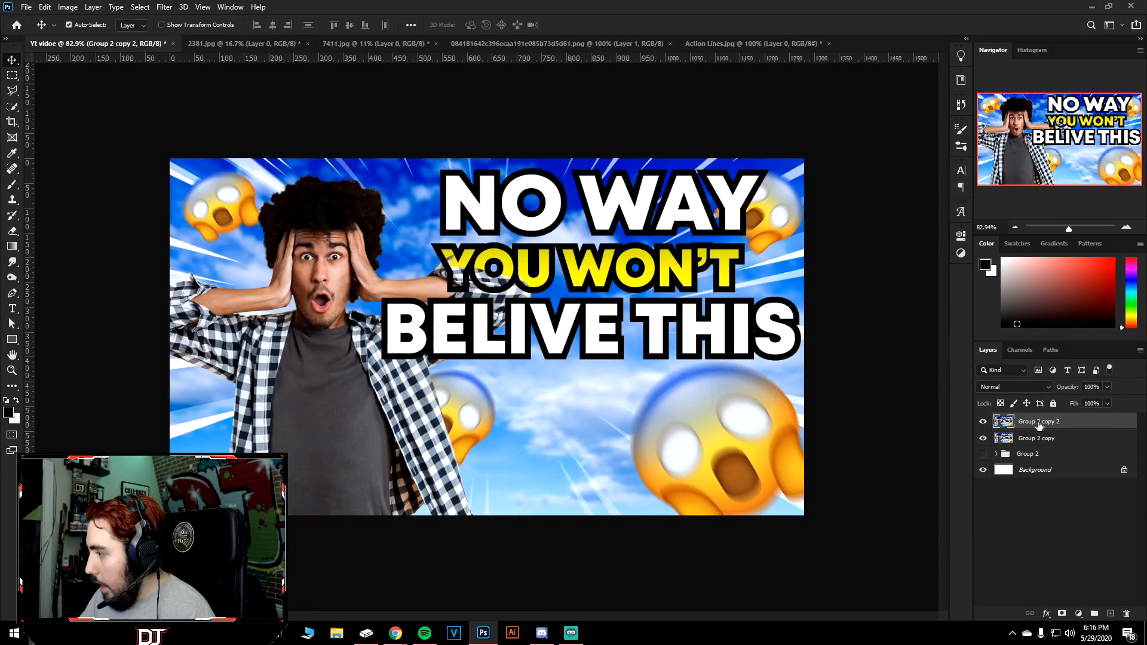
Apply a High Pass filter with a 1.6 pixel radius to Group 2 copy 2 and set its blend mode to Vivid Light.
click(164, 6)
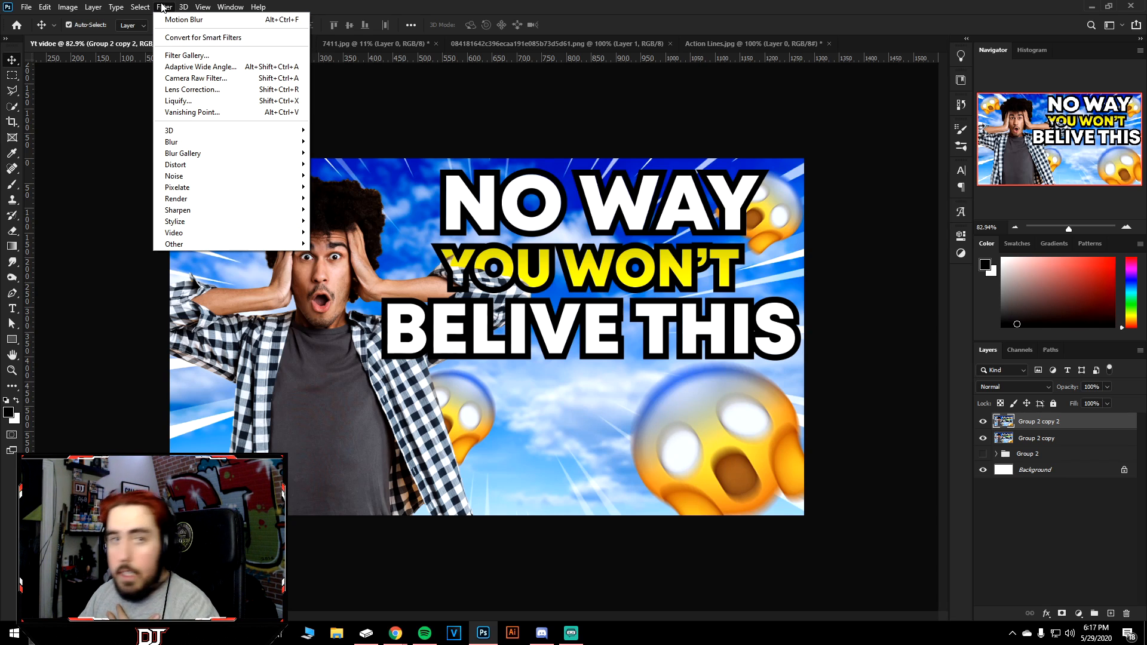
mouse_move(252, 248)
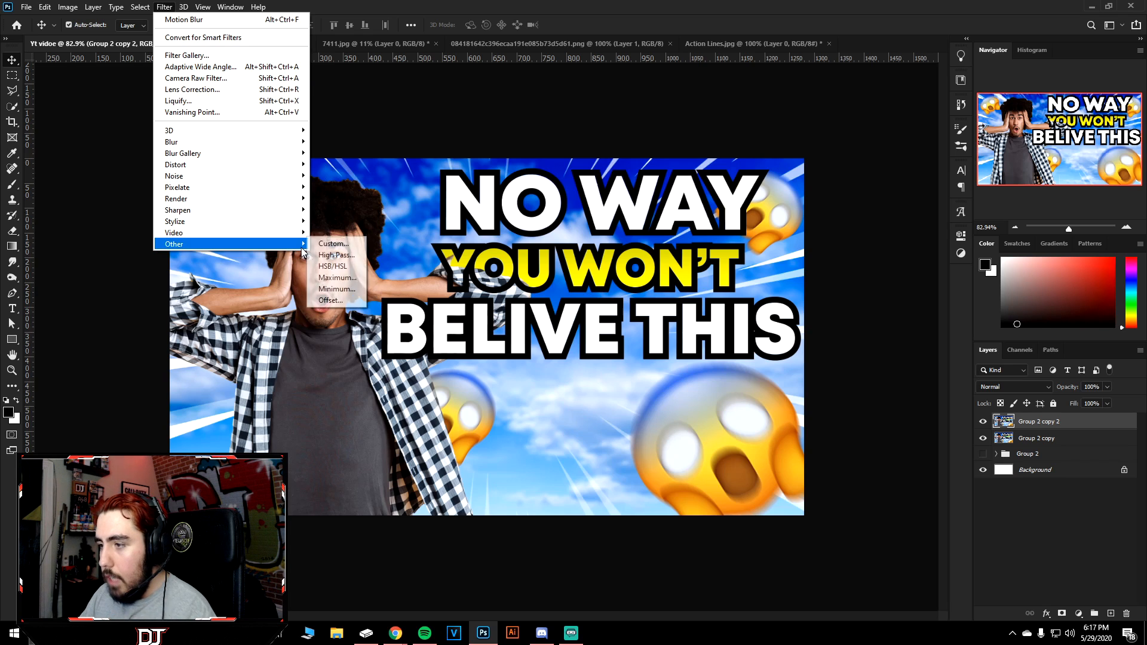
click(350, 257)
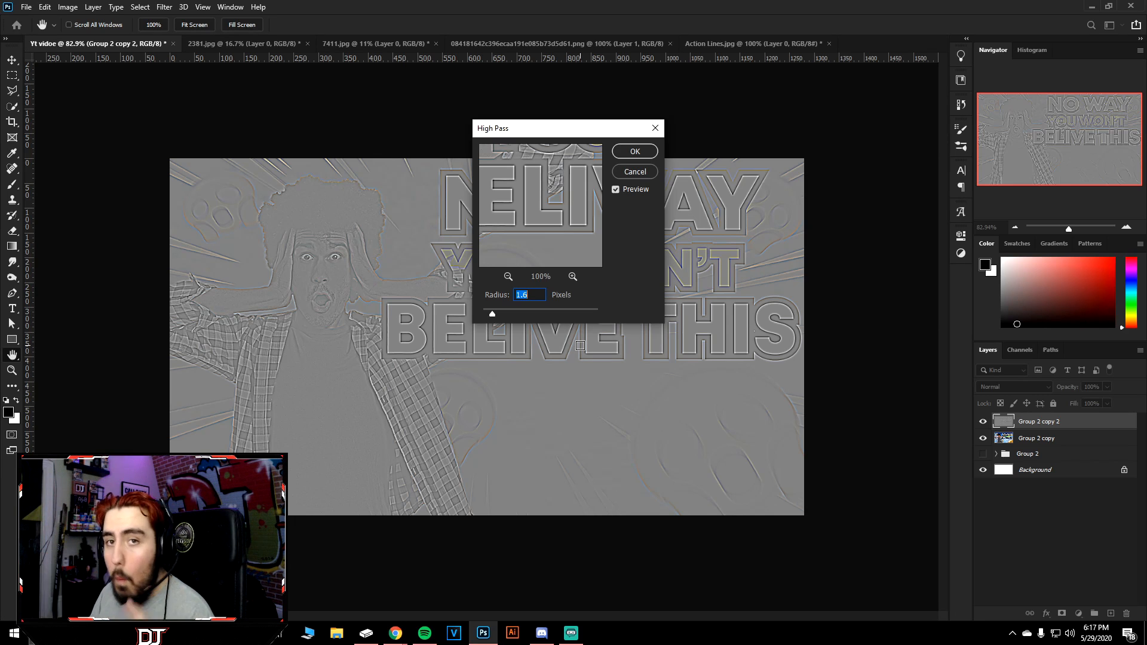
click(635, 152)
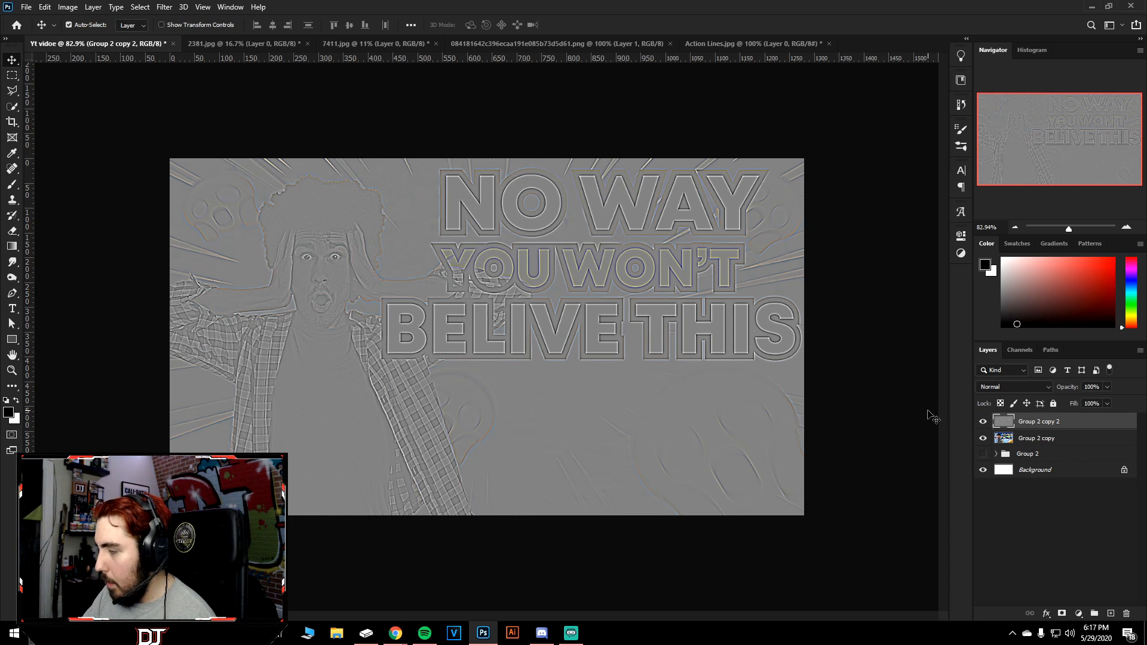
click(1013, 387)
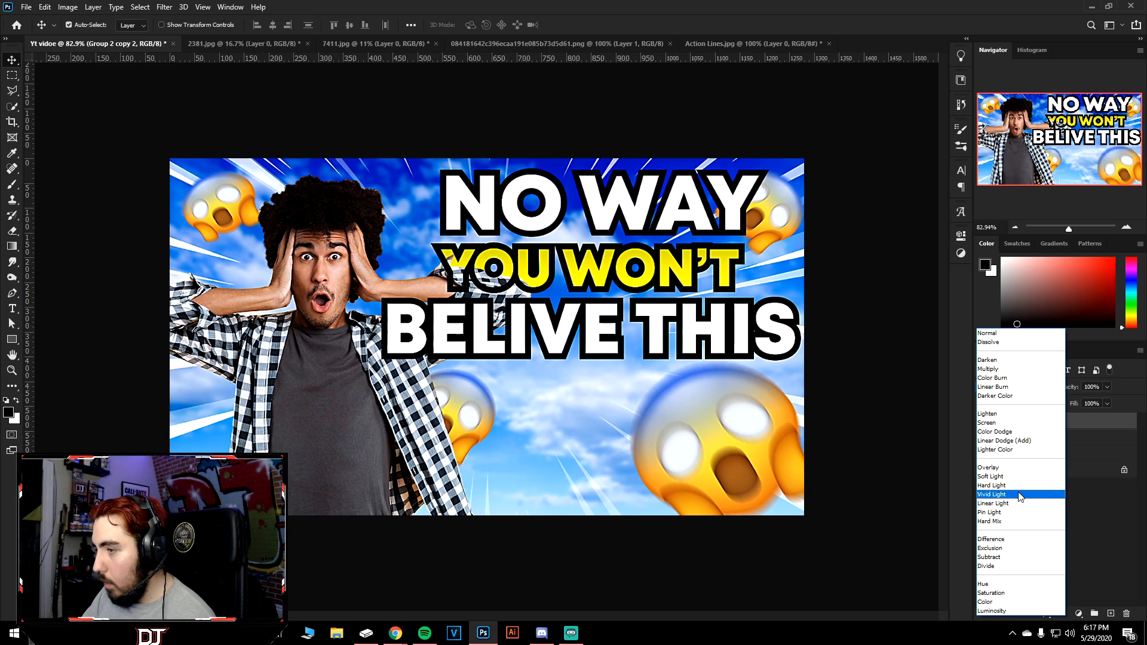
click(1021, 496)
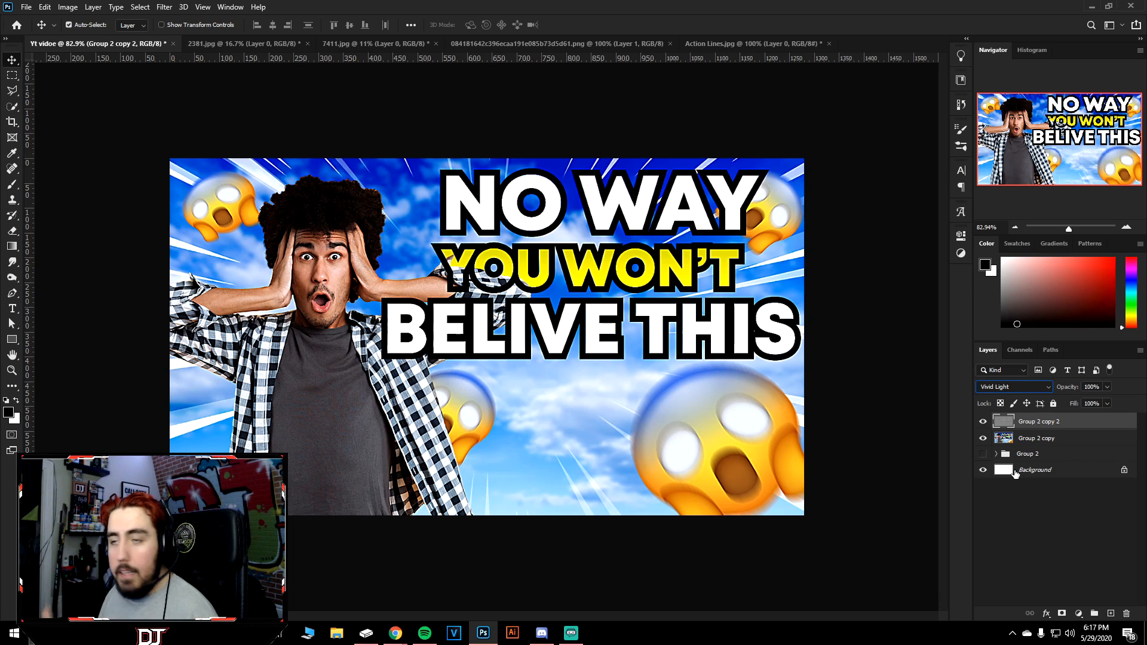
Compare the thumbnail with the High Pass layer Group 2 copy 2 hidden and shown.
click(983, 422)
click(983, 422)
click(983, 422)
click(983, 422)
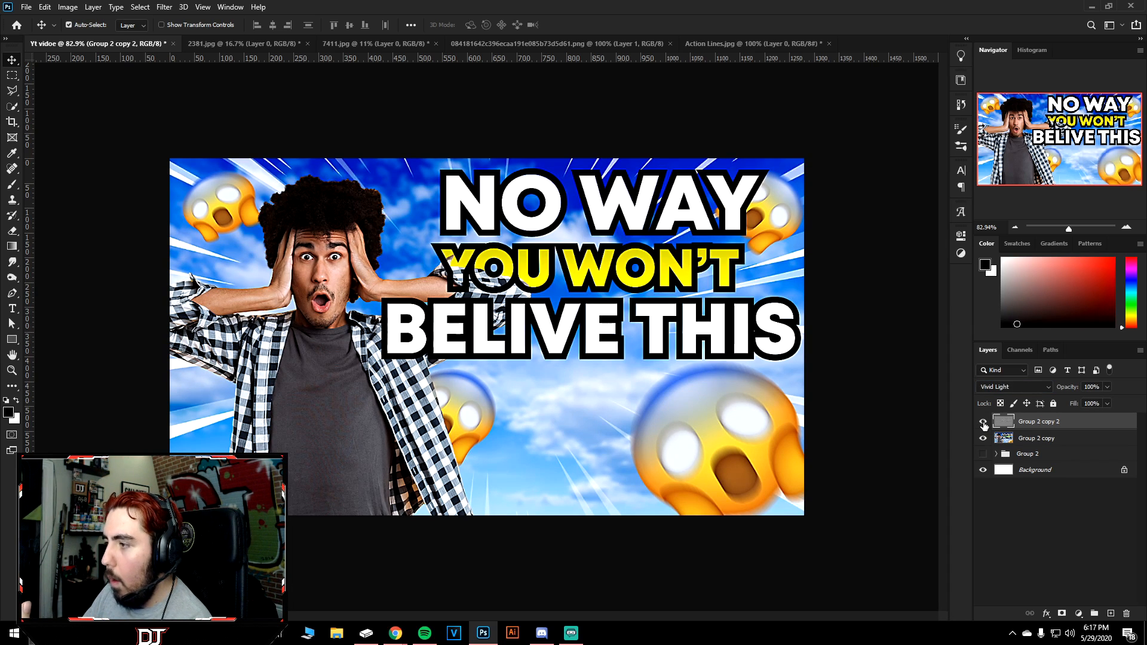
click(983, 422)
click(983, 422)
click(983, 422)
click(983, 422)
click(984, 423)
click(984, 422)
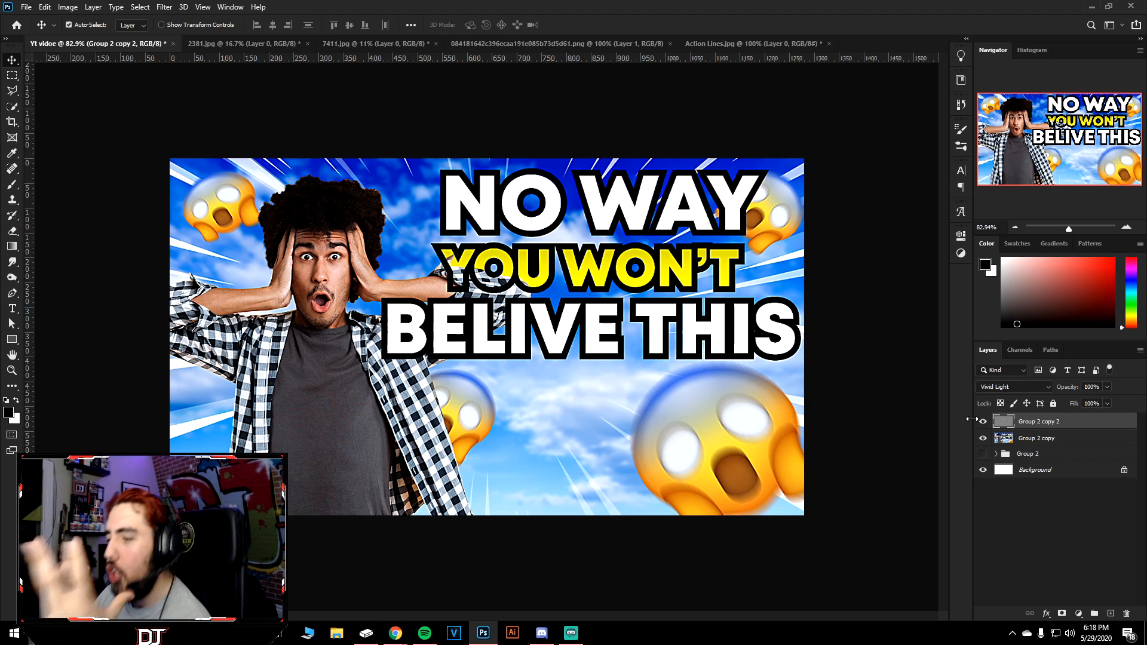
click(983, 423)
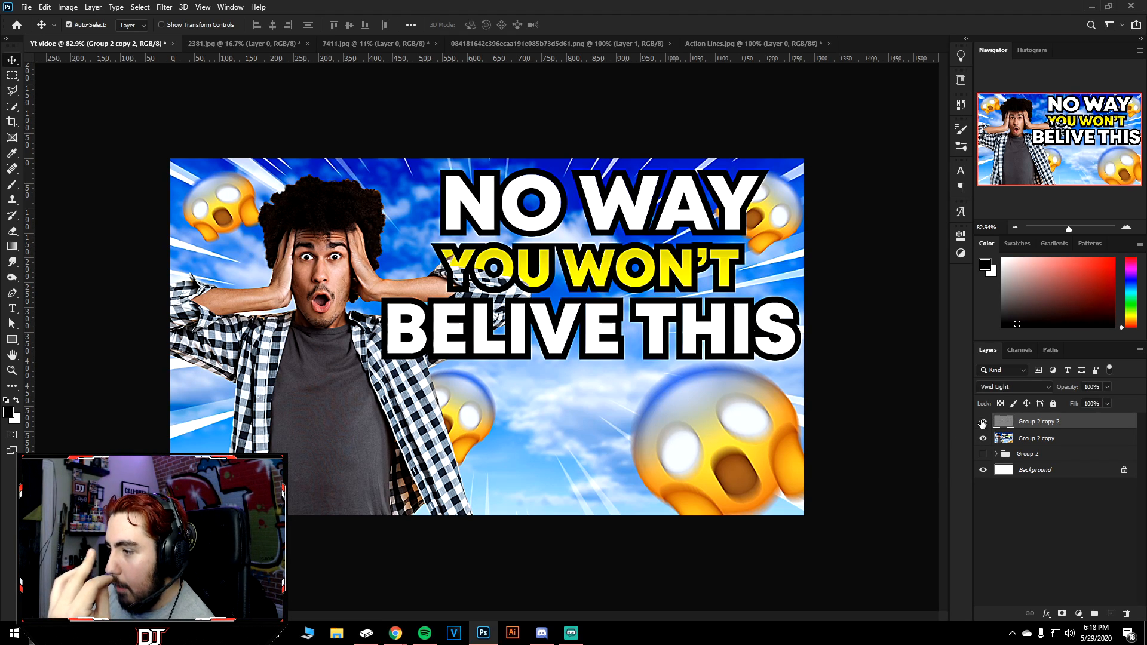
click(981, 423)
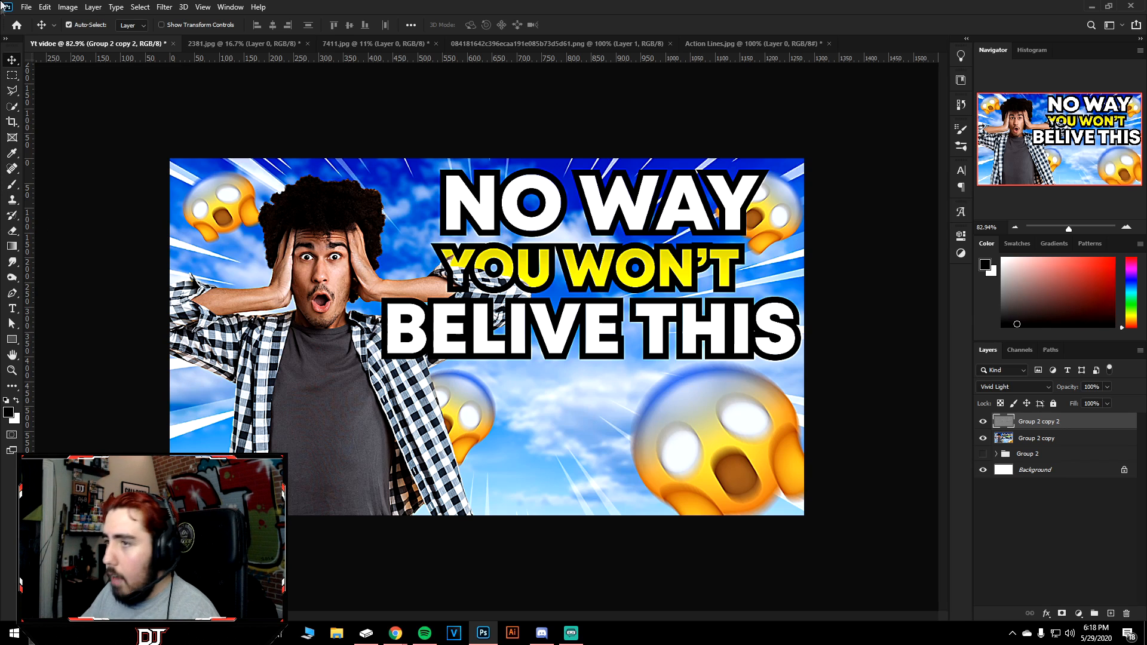
Start a Save for Web (Legacy) export of the thumbnail with JPEG as the file format, previewing the whole image.
click(29, 9)
mouse_move(53, 181)
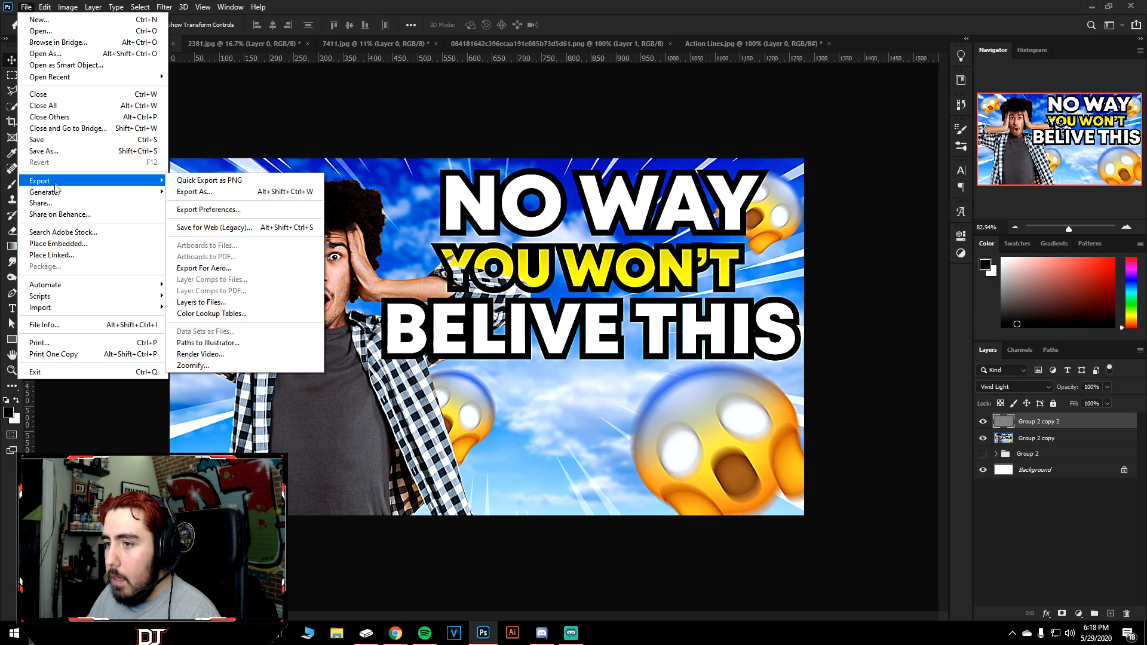
click(289, 228)
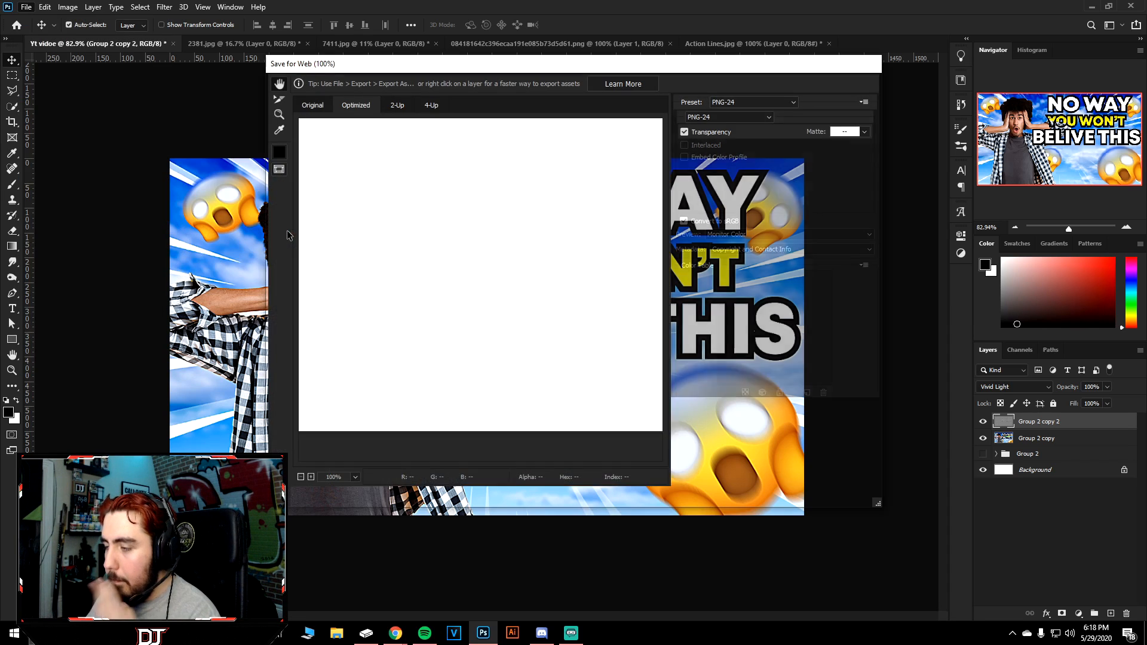
click(768, 118)
click(696, 137)
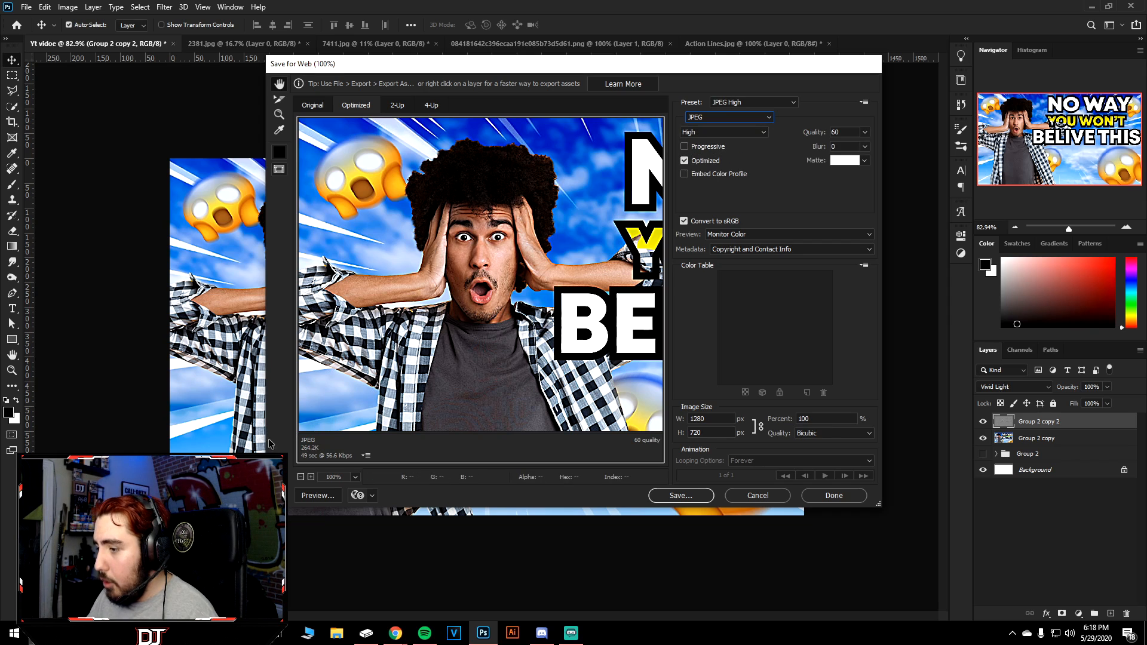
click(301, 476)
click(301, 476)
click(301, 477)
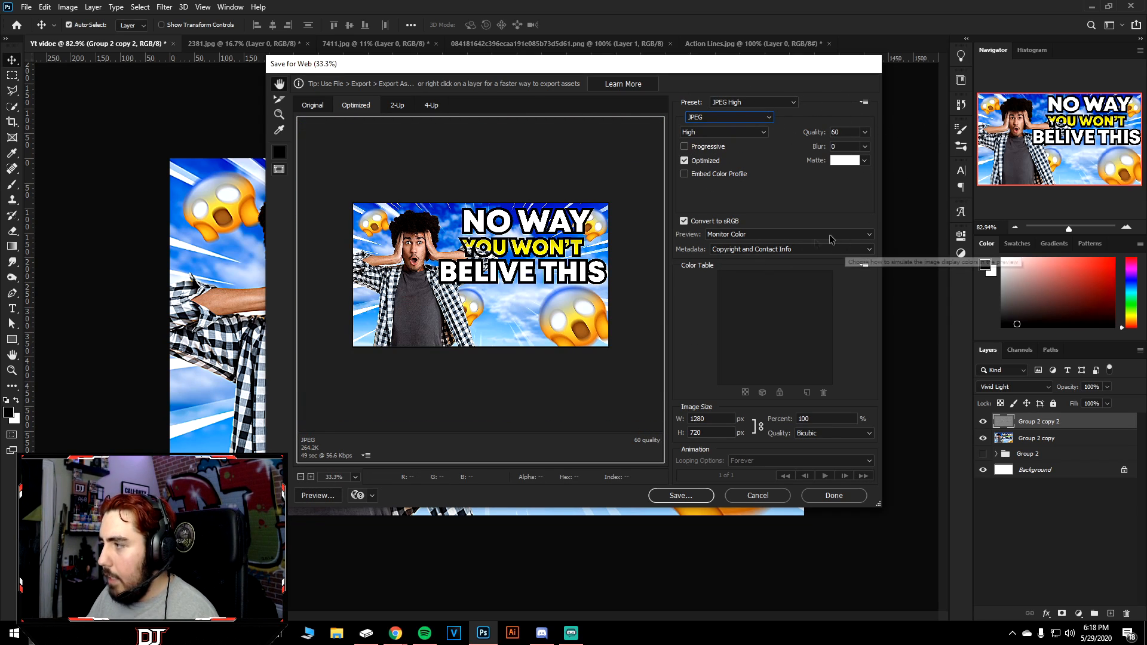
Save the optimized JPEG as Yt-vidoe.jpg in the Thumbnails folder inside Photoshop on the Seagate Expansion Drive (F:).
click(673, 495)
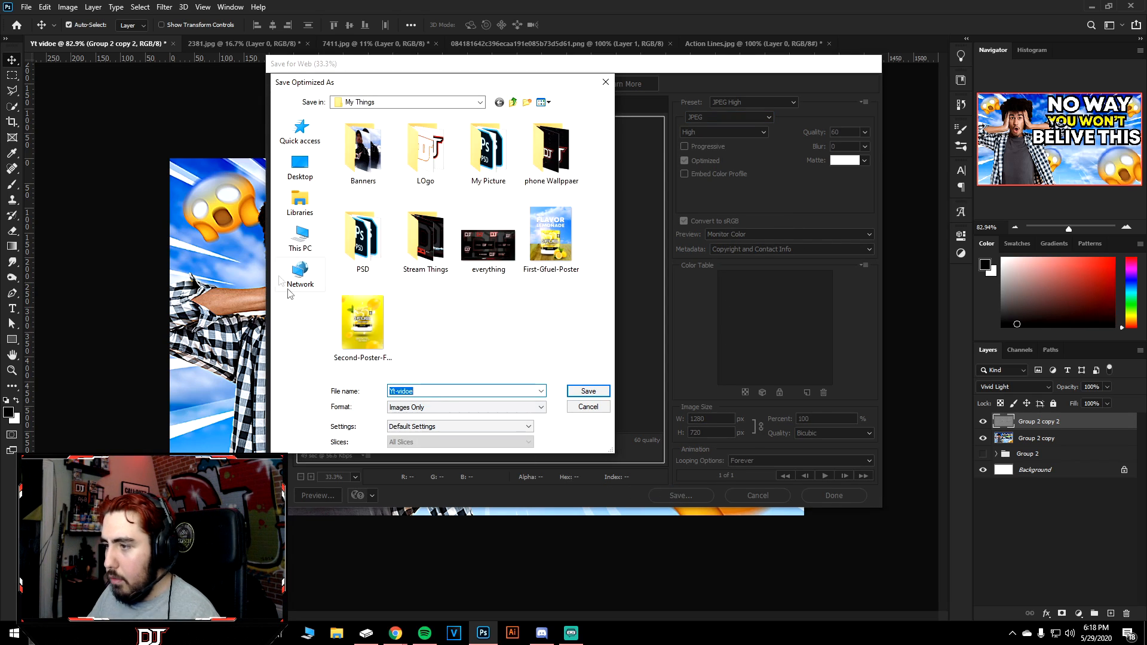
click(300, 239)
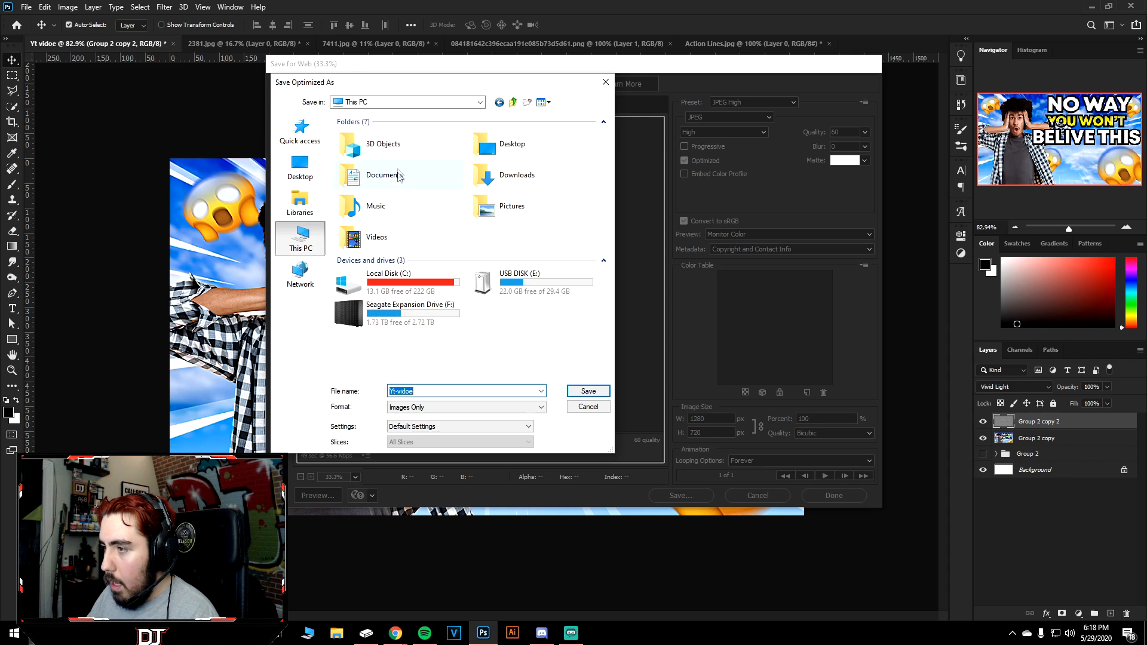
click(300, 202)
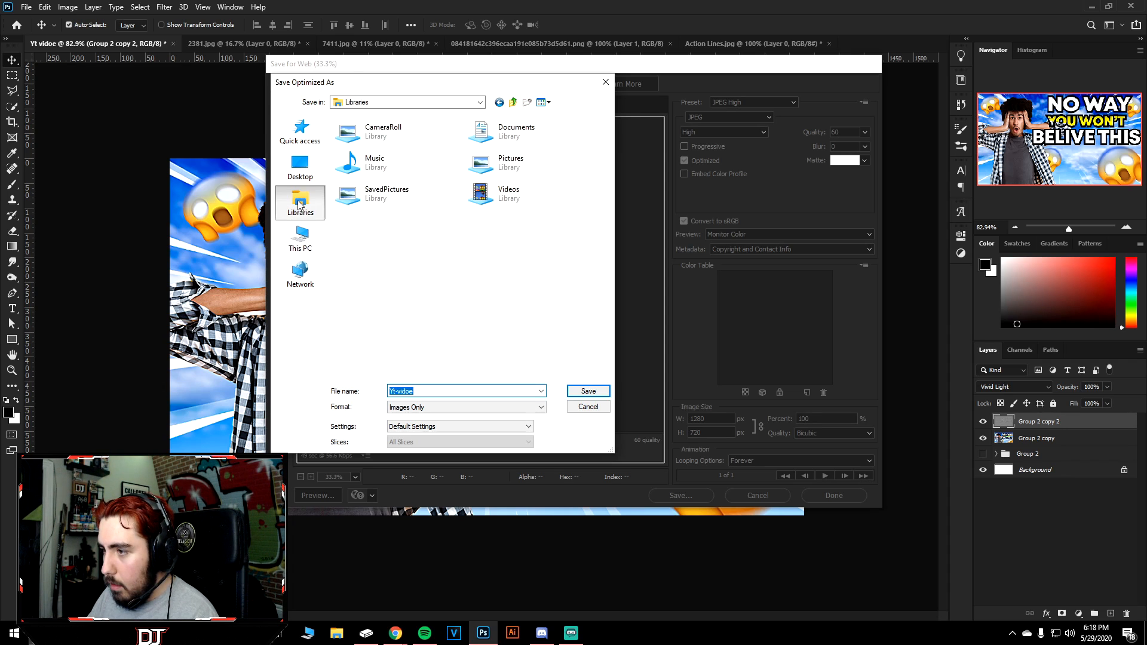
click(301, 238)
click(415, 314)
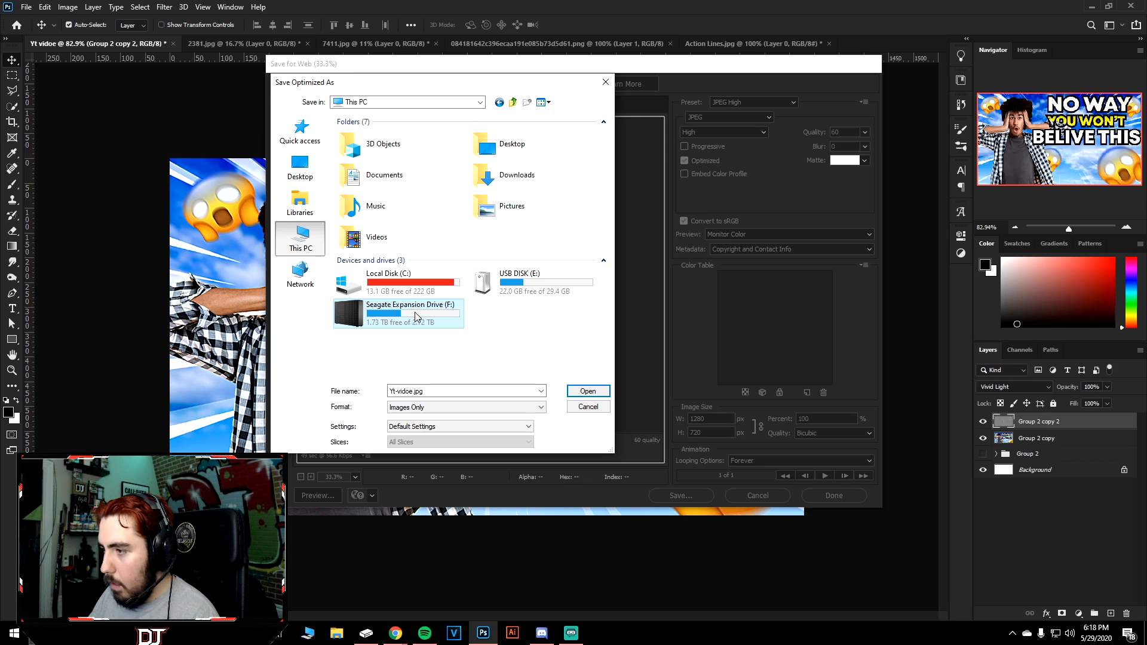
double_click(423, 323)
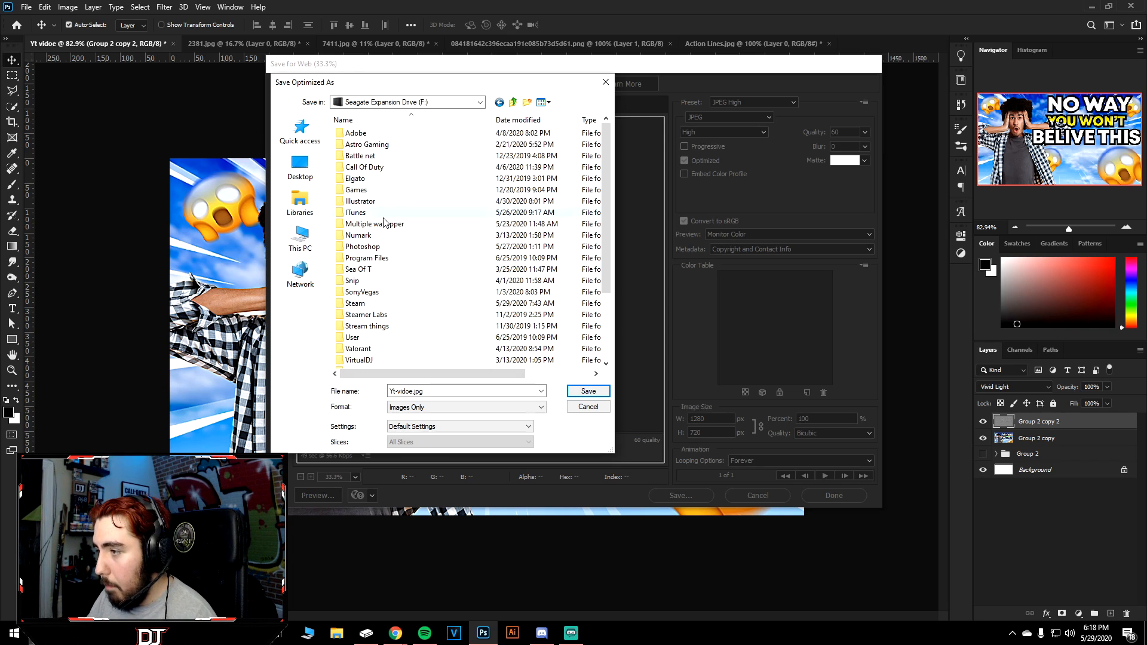
double_click(388, 247)
double_click(370, 244)
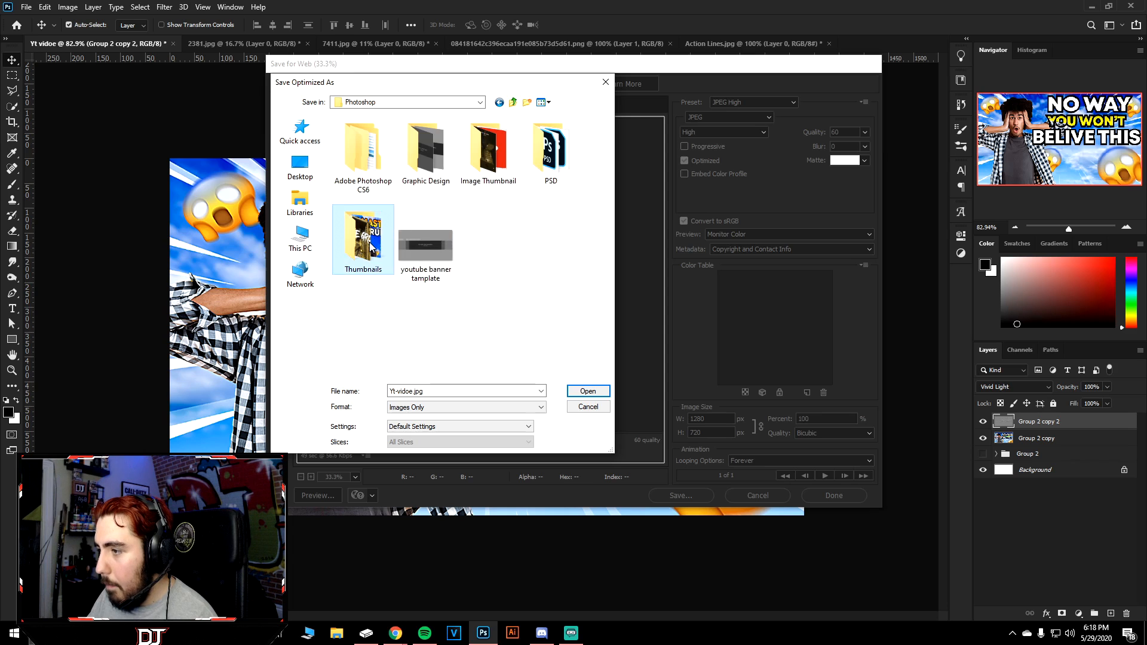
click(589, 391)
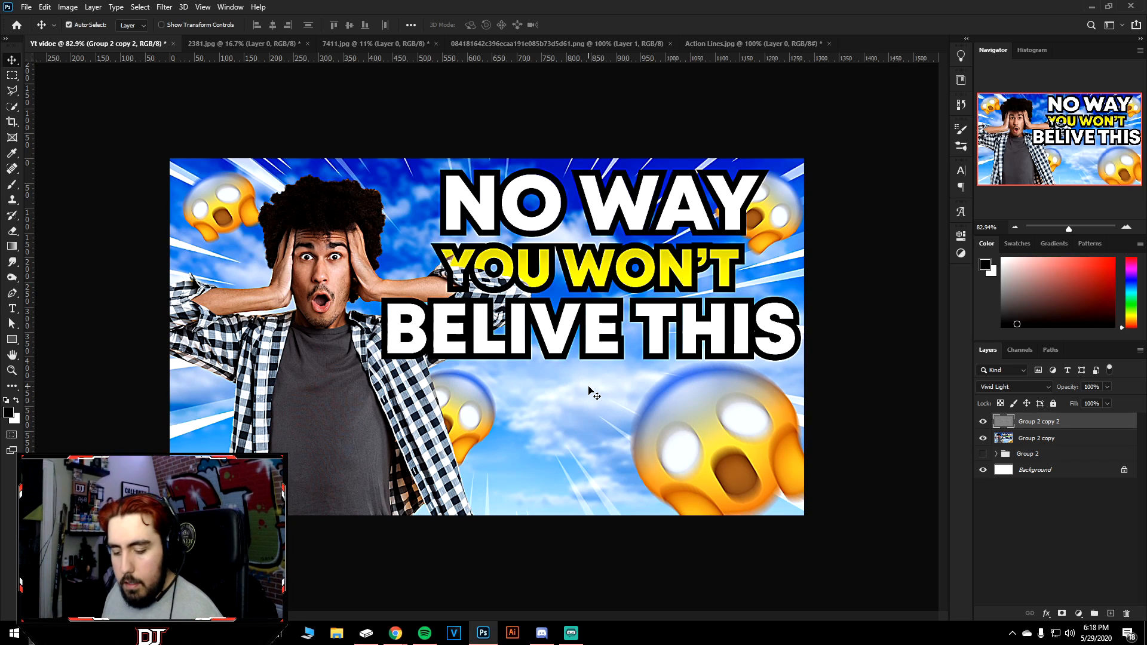
Save the layered document as the Photoshop file Yt vidoe in the Image Thumbnail folder, accepting the default save options.
key(ctrl+s)
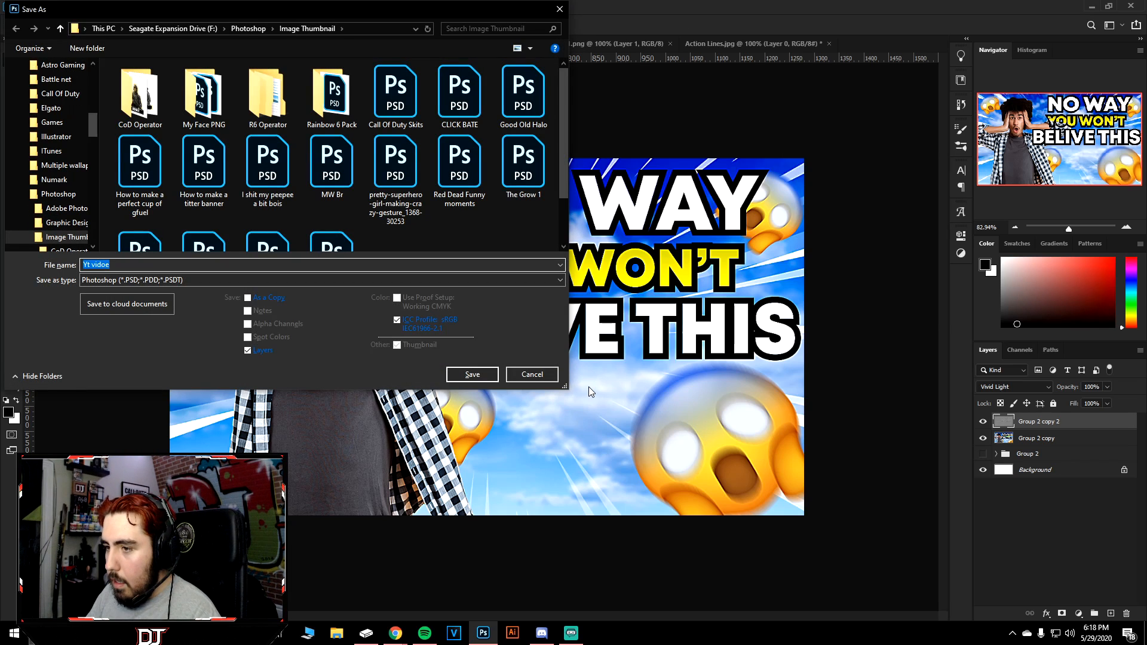
key(Return)
key(Return)
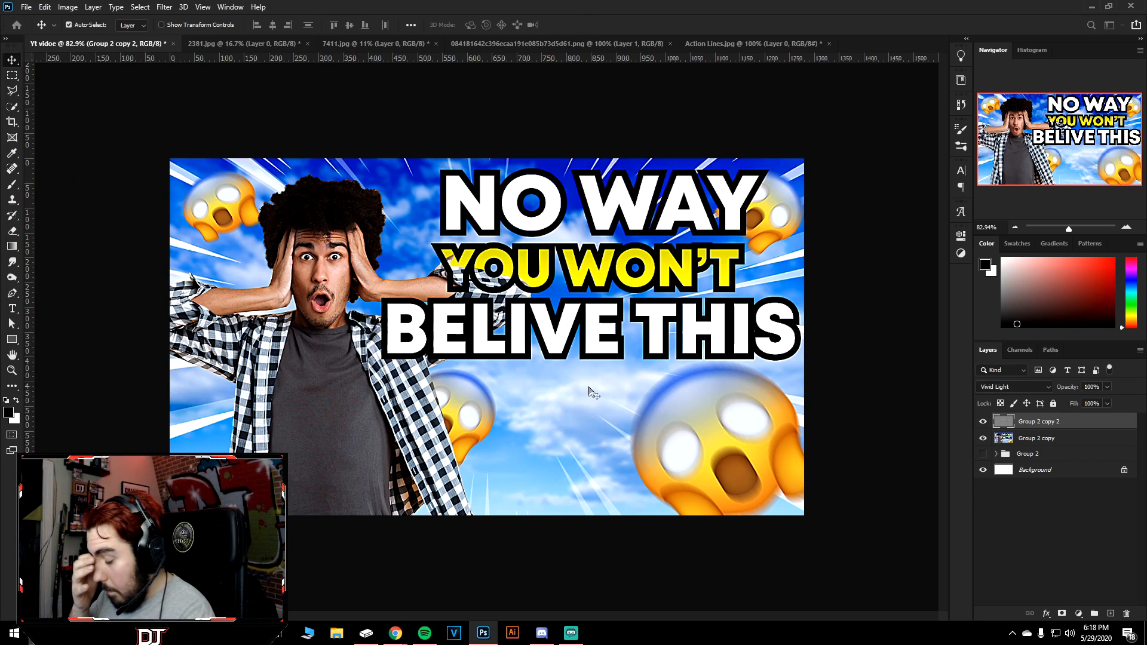